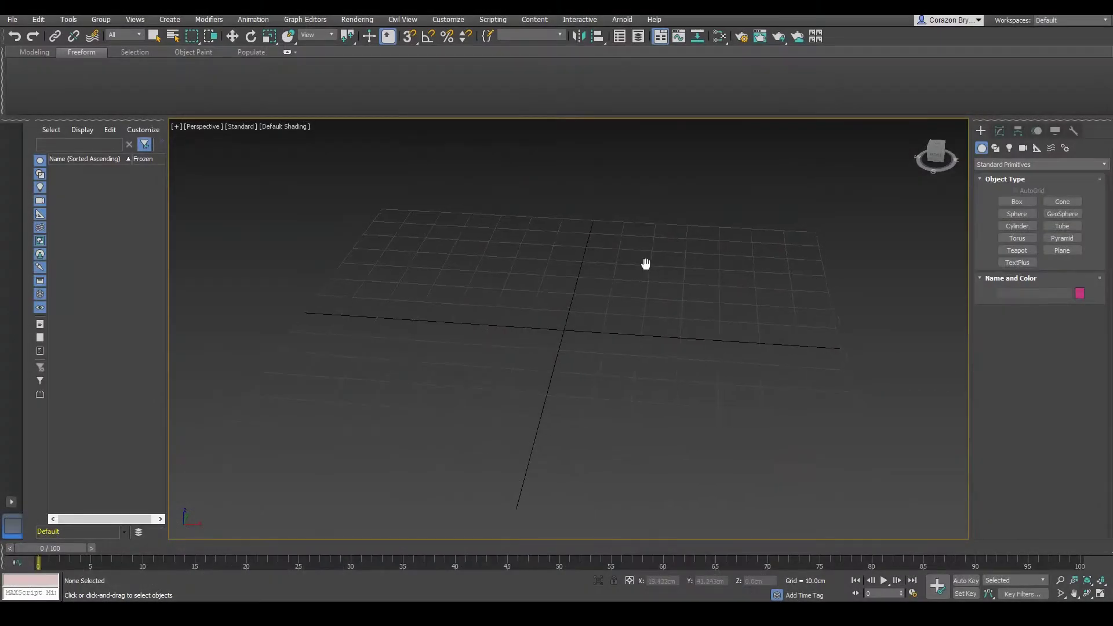
# - Create a sphere with a radius of about 66 cm near the centre of the grid
pyautogui.moveTo(665, 294); pyautogui.dragTo(714, 294, button='middle')
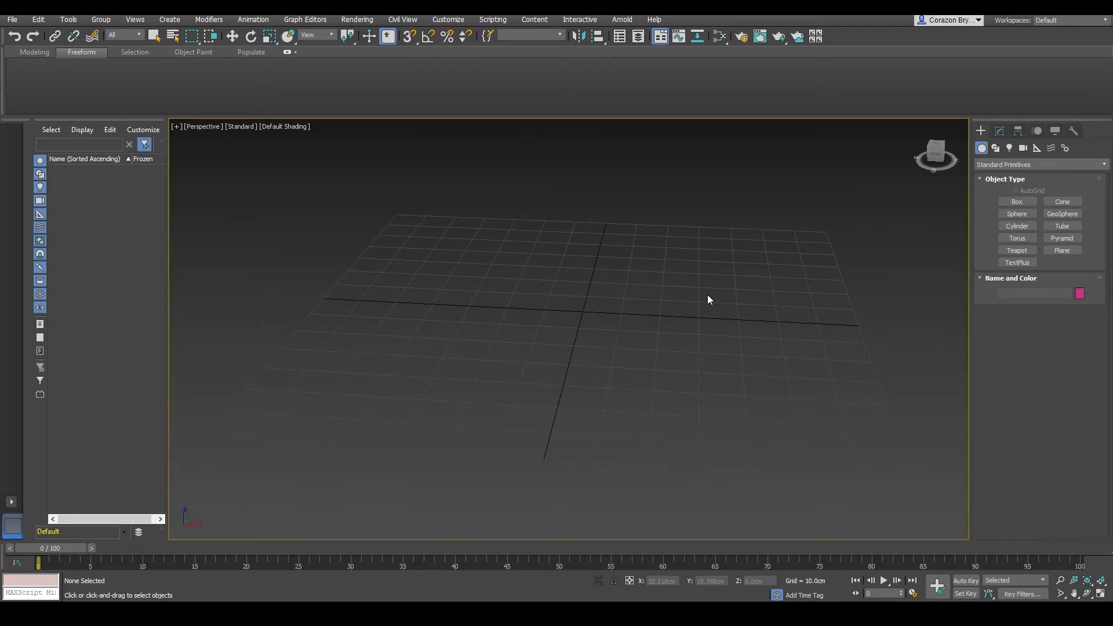
pyautogui.moveTo(651, 333); pyautogui.dragTo(671, 343, button='middle')
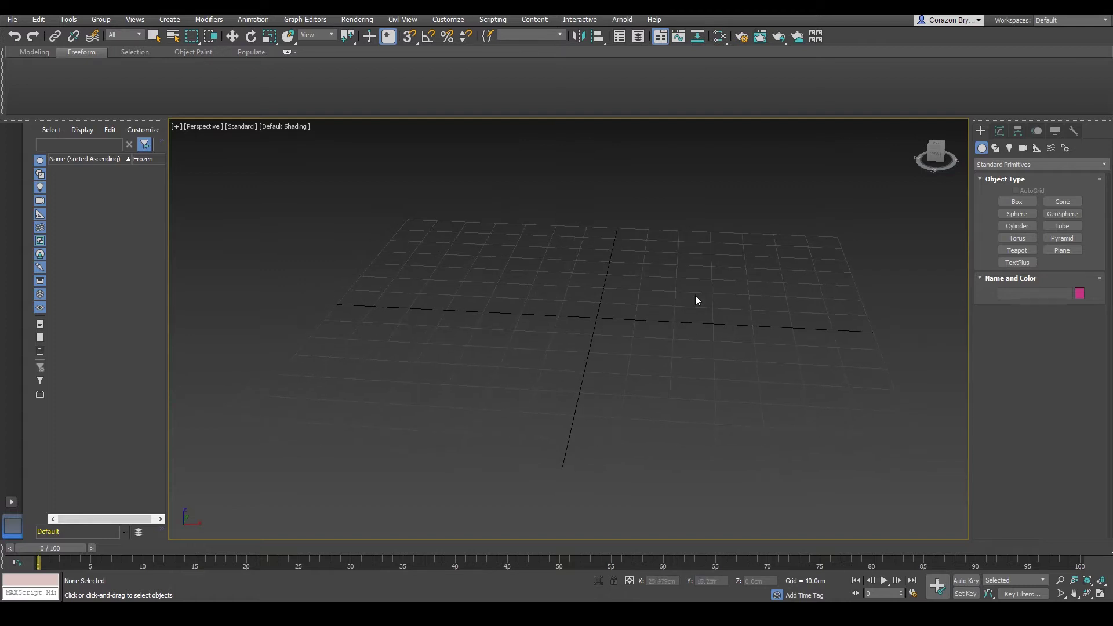
pyautogui.moveTo(735, 322)
pyautogui.keyDown('alt'); pyautogui.mouseDown(button='middle')
pyautogui.moveTo(721, 323)
pyautogui.moveTo(735, 325)
pyautogui.mouseUp(button='middle'); pyautogui.keyUp('alt')
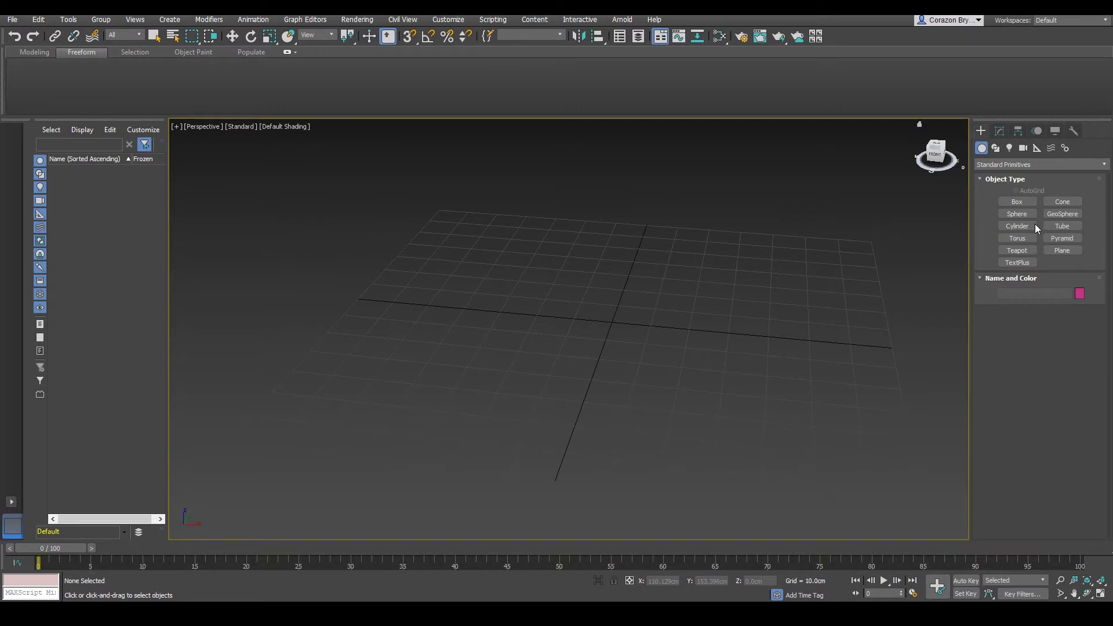
pyautogui.click(1021, 218)
pyautogui.scroll(-3, 696, 301)
pyautogui.keyDown('alt'); pyautogui.moveTo(695, 301); pyautogui.dragTo(703, 308, button='middle'); pyautogui.keyUp('alt')
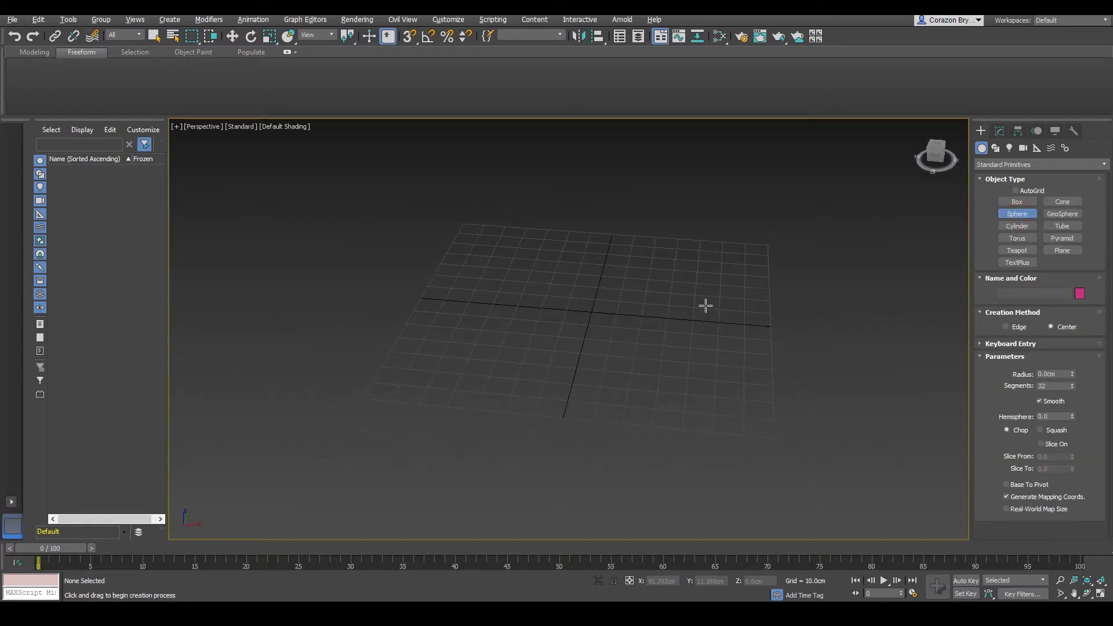
pyautogui.moveTo(590, 308); pyautogui.dragTo(760, 325)
pyautogui.rightClick(830, 215)
# - Centre the sphere on the world origin by setting its X and Y positions to 0 cm
pyautogui.moveTo(730, 284); pyautogui.dragTo(690, 316, button='middle')
pyautogui.click(231, 36)
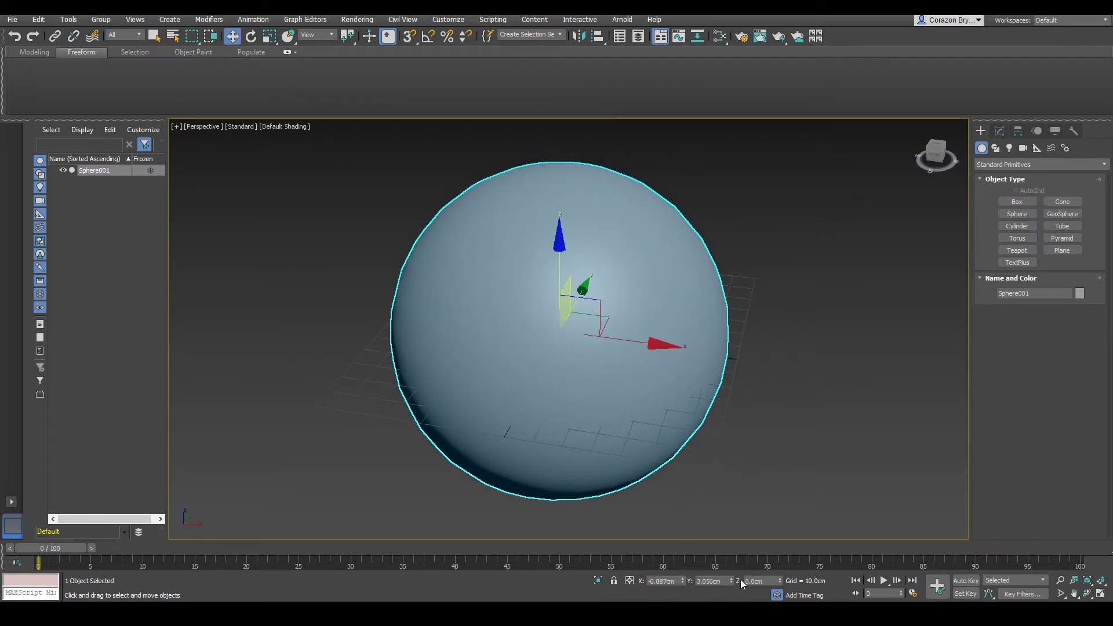
pyautogui.moveTo(654, 581); pyautogui.dragTo(673, 582)
pyautogui.write('0')
pyautogui.press('Return')
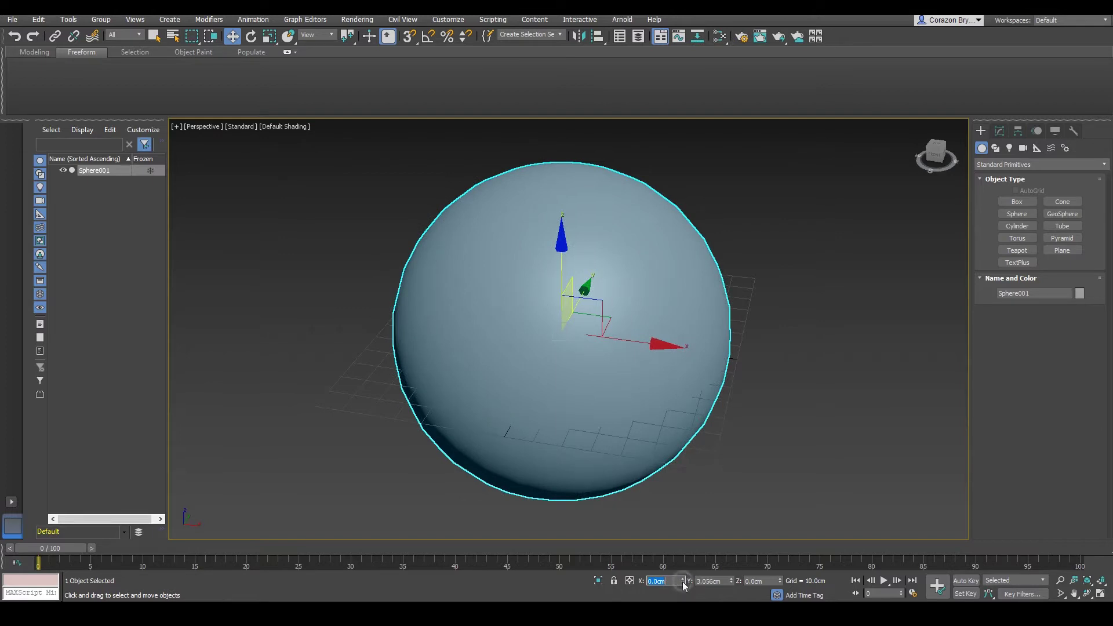
pyautogui.rightClick(731, 581)
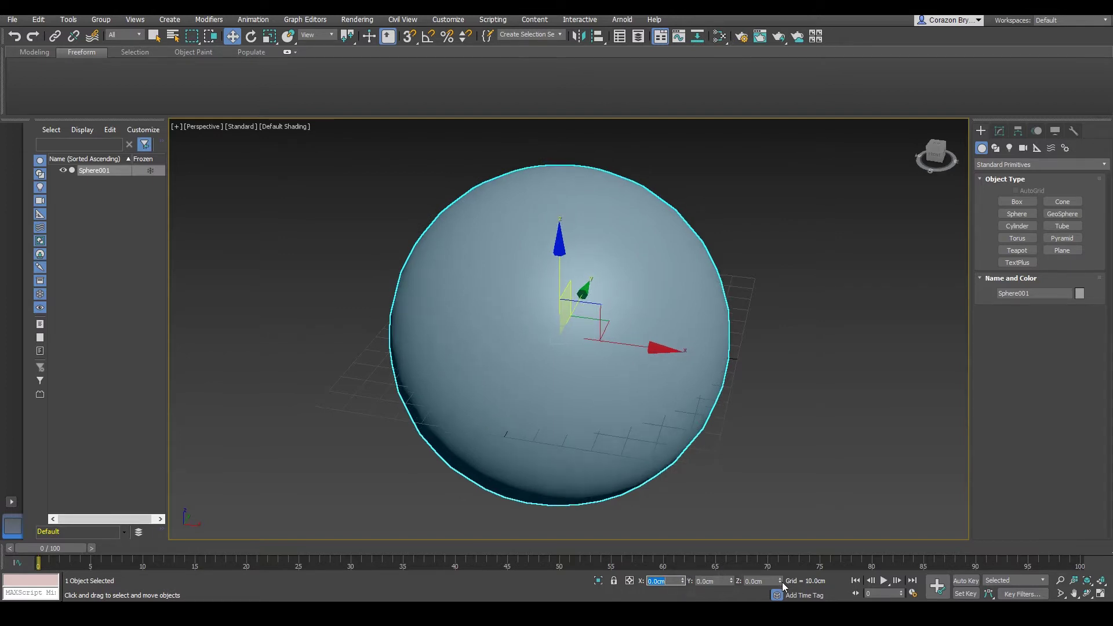
# - Show the sphere with edged faces in the perspective view
pyautogui.keyDown('alt'); pyautogui.moveTo(732, 458); pyautogui.dragTo(716, 428, button='middle'); pyautogui.keyUp('alt')
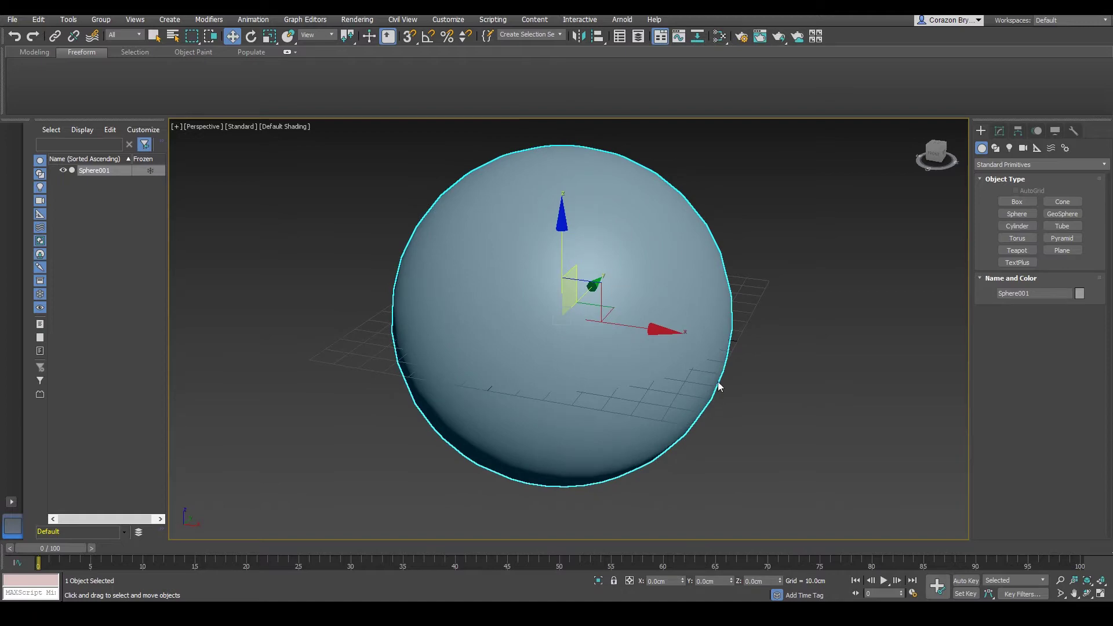
pyautogui.press('F4')
pyautogui.moveTo(663, 385)
pyautogui.keyDown('alt'); pyautogui.mouseDown(button='middle')
pyautogui.moveTo(592, 378)
pyautogui.moveTo(651, 390)
pyautogui.moveTo(628, 362)
pyautogui.moveTo(691, 389)
pyautogui.mouseUp(button='middle'); pyautogui.keyUp('alt')
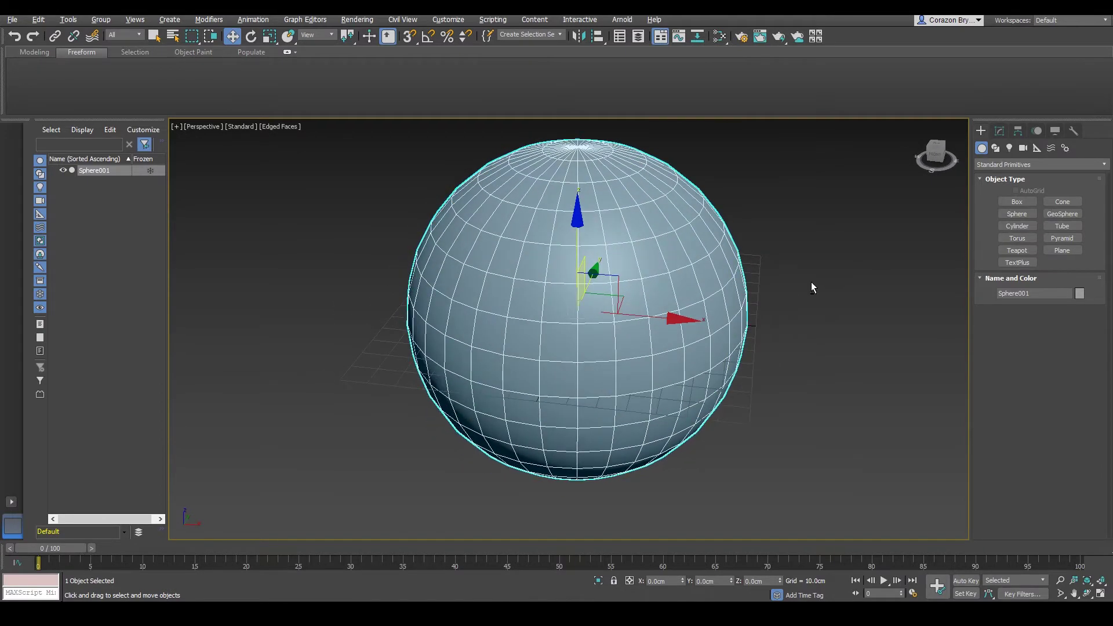
pyautogui.keyDown('alt'); pyautogui.moveTo(811, 287); pyautogui.dragTo(829, 266, button='middle'); pyautogui.keyUp('alt')
# - Set the sphere's segments to 100
pyautogui.click(999, 133)
pyautogui.keyDown('alt'); pyautogui.moveTo(760, 302); pyautogui.dragTo(767, 303, button='middle'); pyautogui.keyUp('alt')
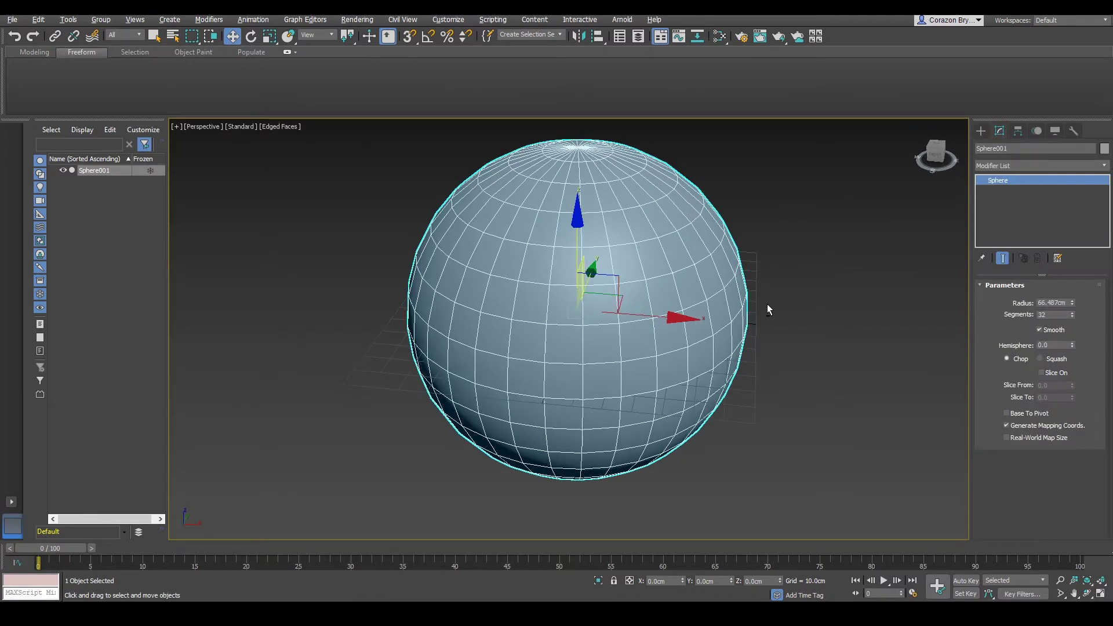
pyautogui.moveTo(1072, 314); pyautogui.dragTo(1041, 302)
pyautogui.doubleClick(1052, 313)
pyautogui.write('100')
pyautogui.press('Return')
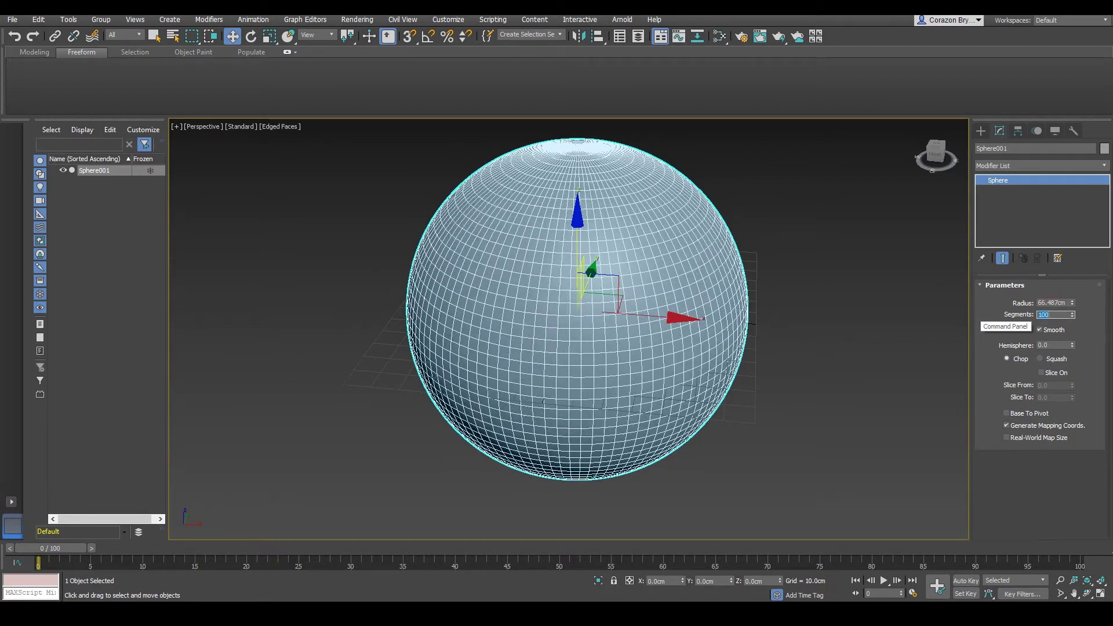
pyautogui.keyDown('alt'); pyautogui.moveTo(619, 390); pyautogui.dragTo(688, 357, button='middle'); pyautogui.keyUp('alt')
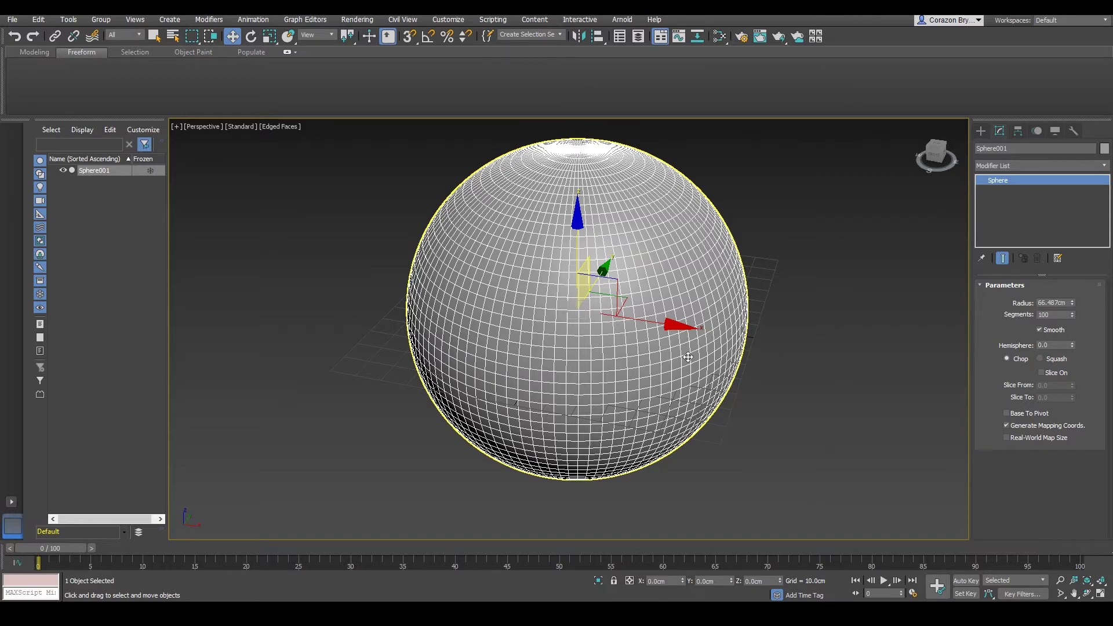
# - Create a plane of about 13.5 by 13 cm on the front of the sphere's surface with AutoGrid enabled
pyautogui.click(980, 131)
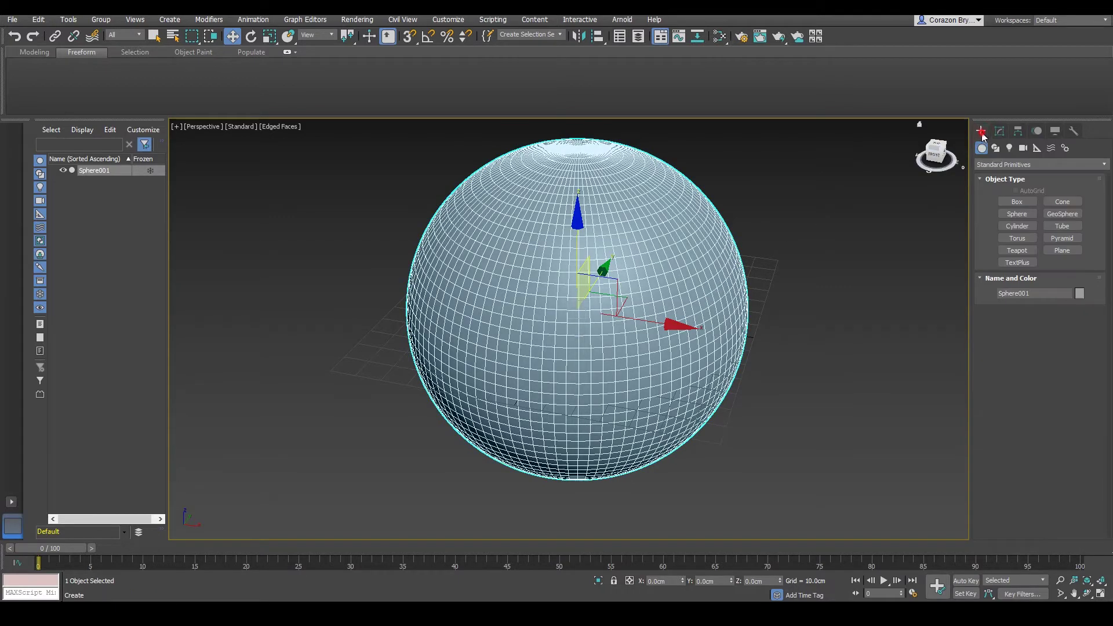
pyautogui.keyDown('alt'); pyautogui.moveTo(907, 304); pyautogui.dragTo(922, 299, button='middle'); pyautogui.keyUp('alt')
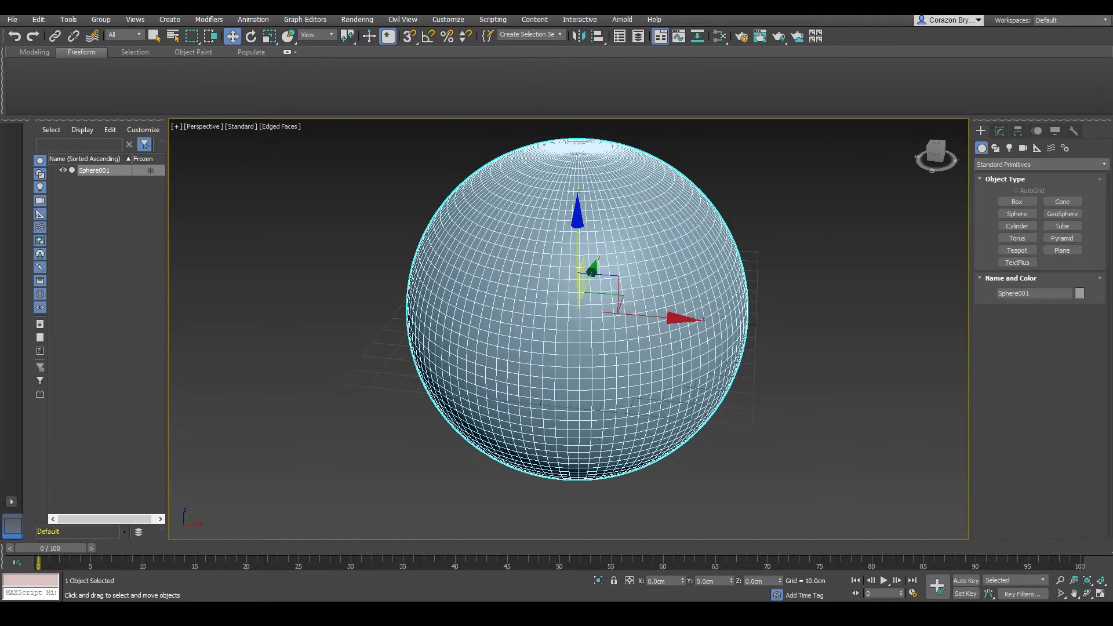
pyautogui.click(1071, 254)
pyautogui.click(1069, 252)
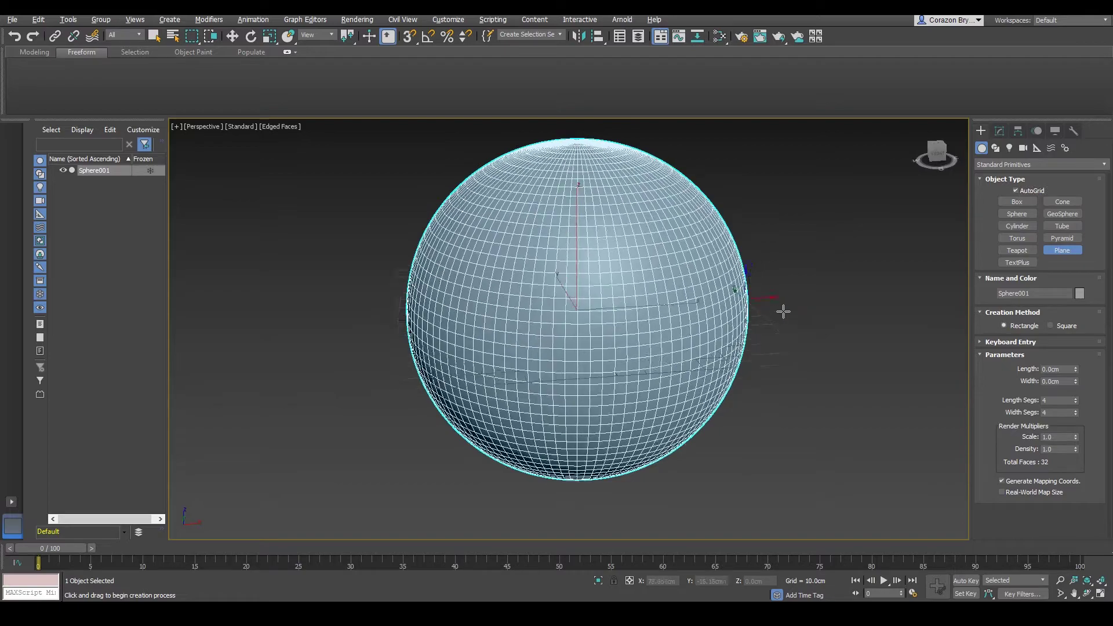
pyautogui.keyDown('alt'); pyautogui.moveTo(793, 307); pyautogui.dragTo(729, 326, button='middle'); pyautogui.keyUp('alt')
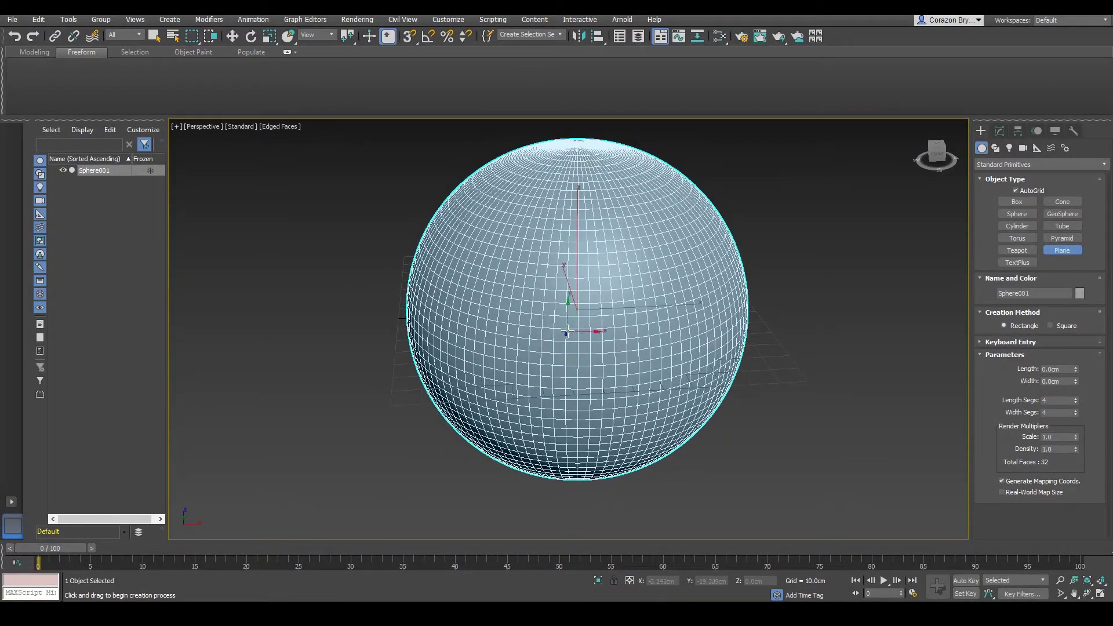
pyautogui.moveTo(571, 335); pyautogui.dragTo(609, 374)
pyautogui.scroll(2, 598, 356)
pyautogui.keyDown('alt'); pyautogui.moveTo(599, 357); pyautogui.dragTo(609, 336, button='middle'); pyautogui.keyUp('alt')
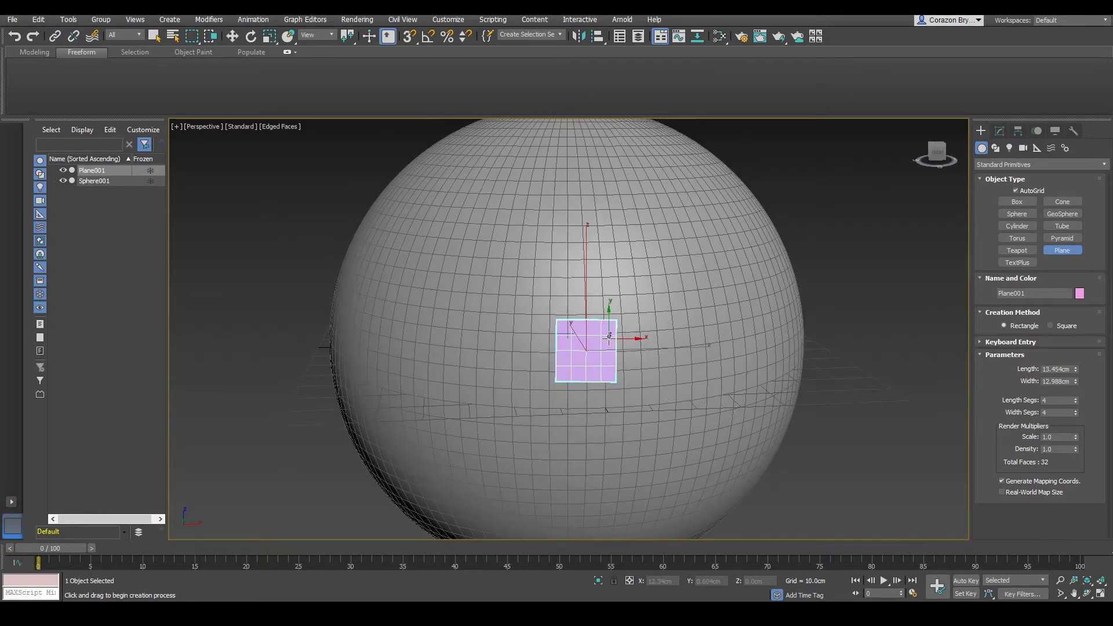
pyautogui.press('w')
# - Reduce the plane's length and width segments to 1 each
pyautogui.keyDown('alt'); pyautogui.moveTo(793, 238); pyautogui.dragTo(775, 280, button='middle'); pyautogui.keyUp('alt')
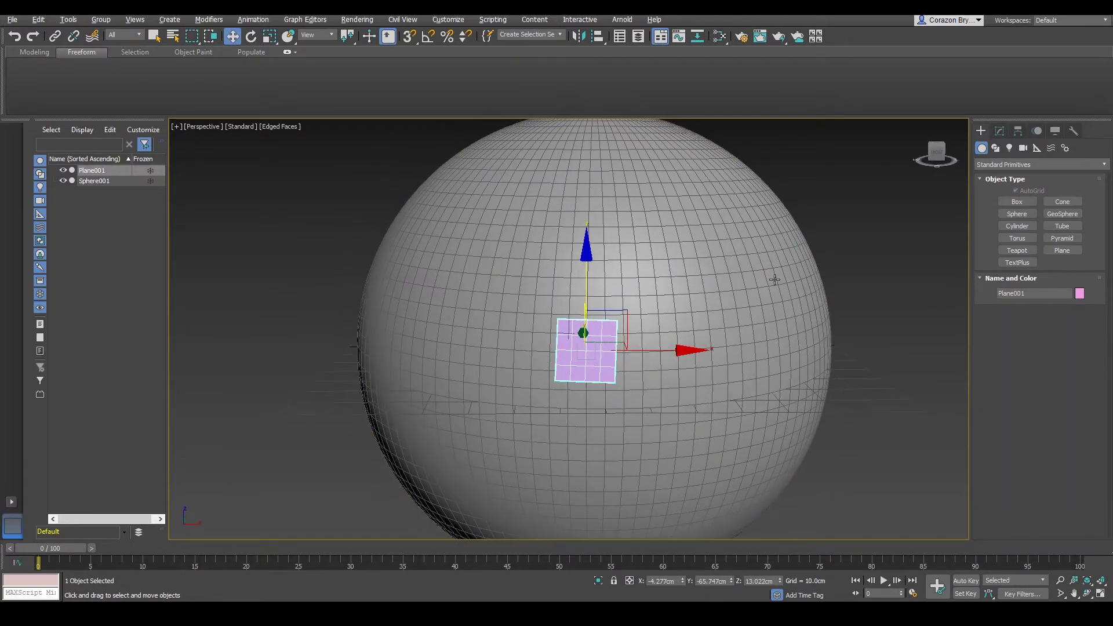
pyautogui.scroll(3, 645, 363)
pyautogui.keyDown('alt'); pyautogui.moveTo(618, 363); pyautogui.dragTo(615, 332, button='middle'); pyautogui.keyUp('alt')
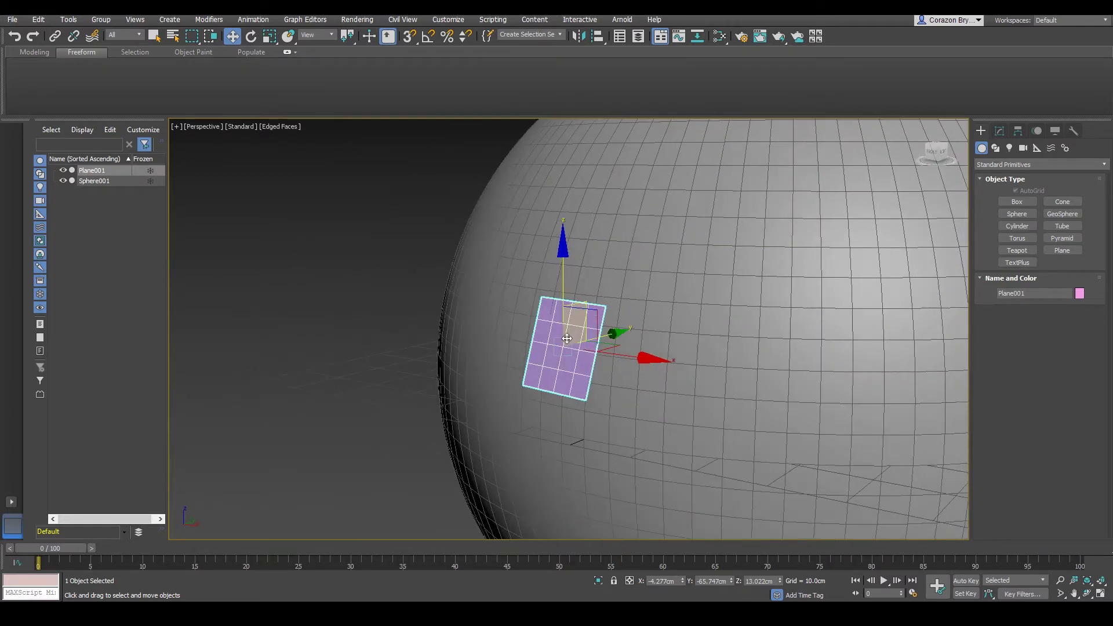
pyautogui.click(999, 131)
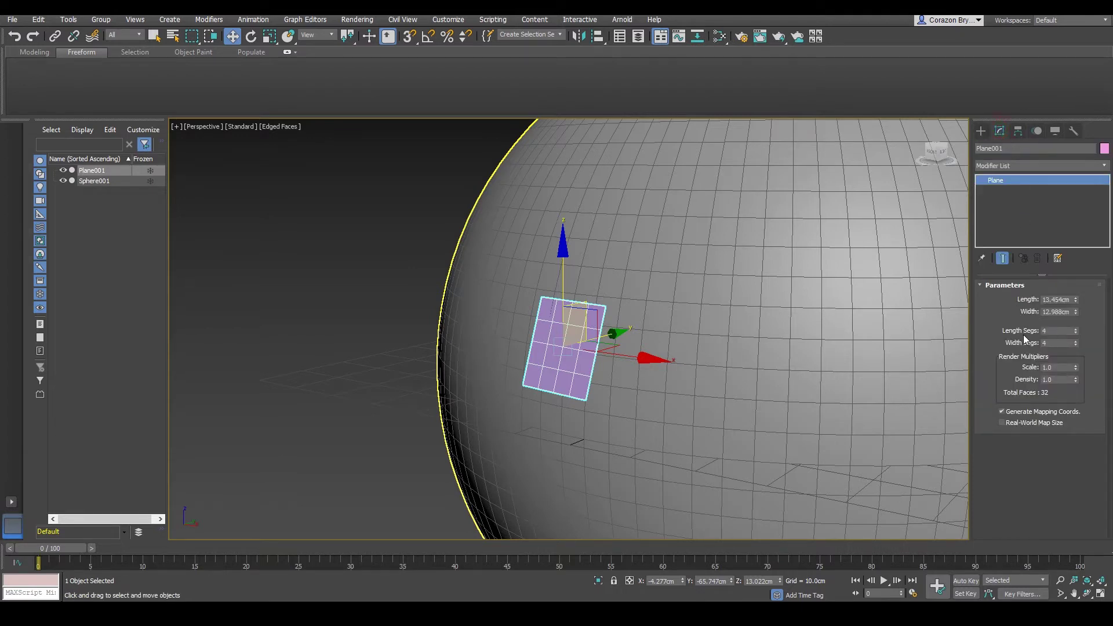
pyautogui.moveTo(1075, 331); pyautogui.dragTo(1077, 401)
# - Convert the plane to an Editable Poly
pyautogui.keyDown('alt'); pyautogui.moveTo(603, 333); pyautogui.dragTo(525, 327, button='middle'); pyautogui.keyUp('alt')
pyautogui.scroll(-3, 603, 348)
pyautogui.rightClick(528, 328)
pyautogui.moveTo(615, 440)
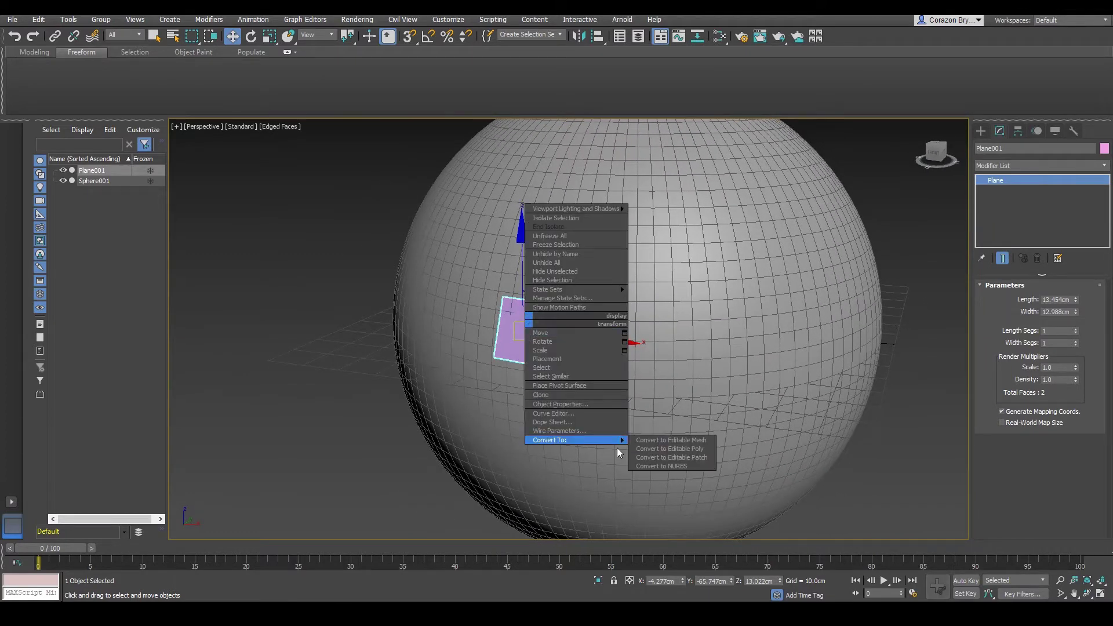
pyautogui.click(694, 450)
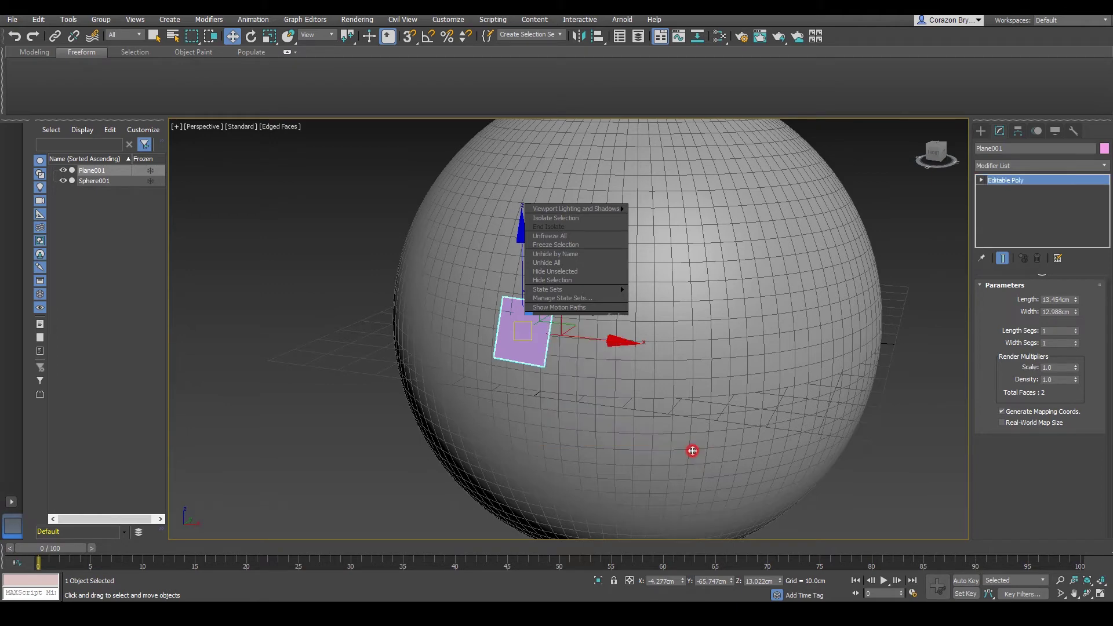
pyautogui.moveTo(602, 350)
pyautogui.keyDown('alt'); pyautogui.mouseDown(button='middle')
pyautogui.moveTo(608, 342)
pyautogui.moveTo(597, 339)
pyautogui.mouseUp(button='middle'); pyautogui.keyUp('alt')
# - Display the Freeform PolyDraw and Paint Deform tools for the editable plane
pyautogui.click(34, 52)
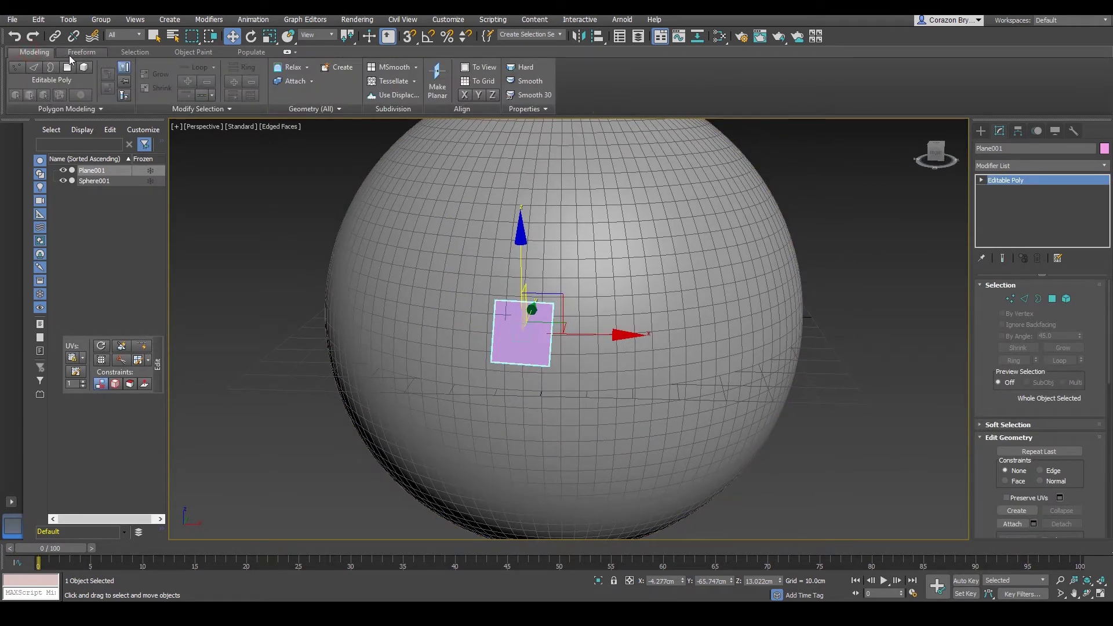
pyautogui.click(81, 54)
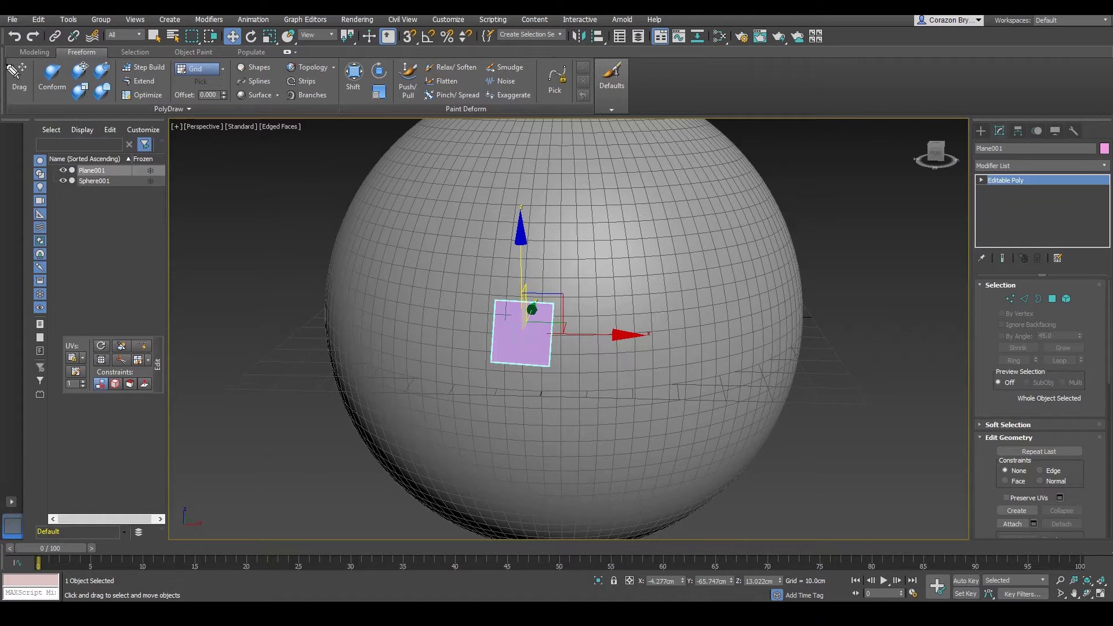
pyautogui.moveTo(5, 62)
pyautogui.mouseDown()
pyautogui.moveTo(214, 63)
pyautogui.moveTo(230, 110)
pyautogui.moveTo(35, 115)
pyautogui.moveTo(9, 77)
pyautogui.mouseUp()
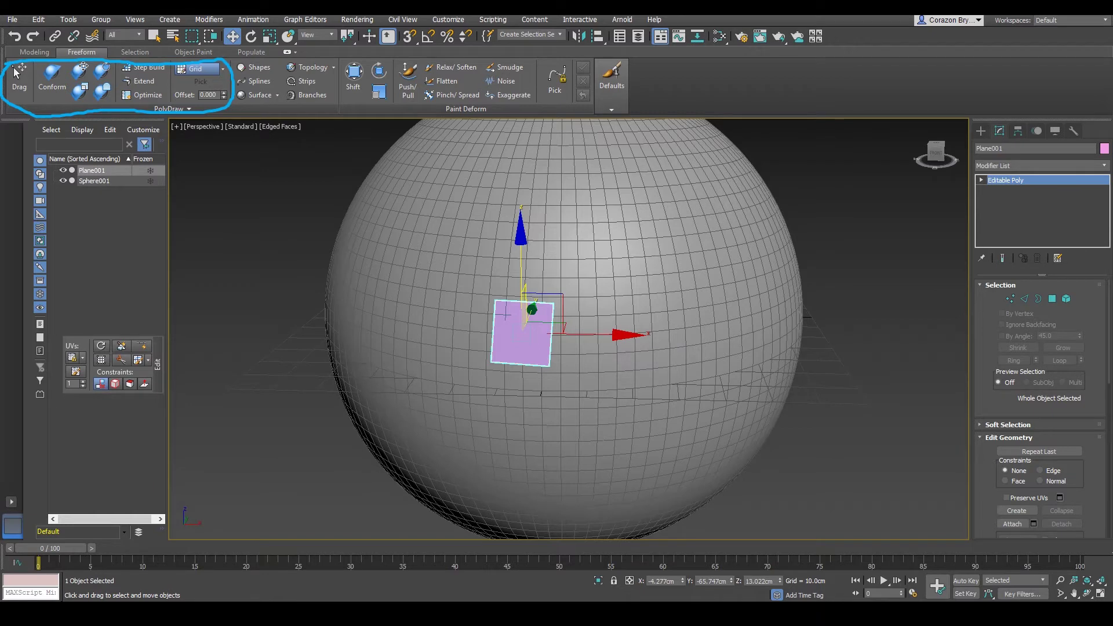
pyautogui.press('Escape')
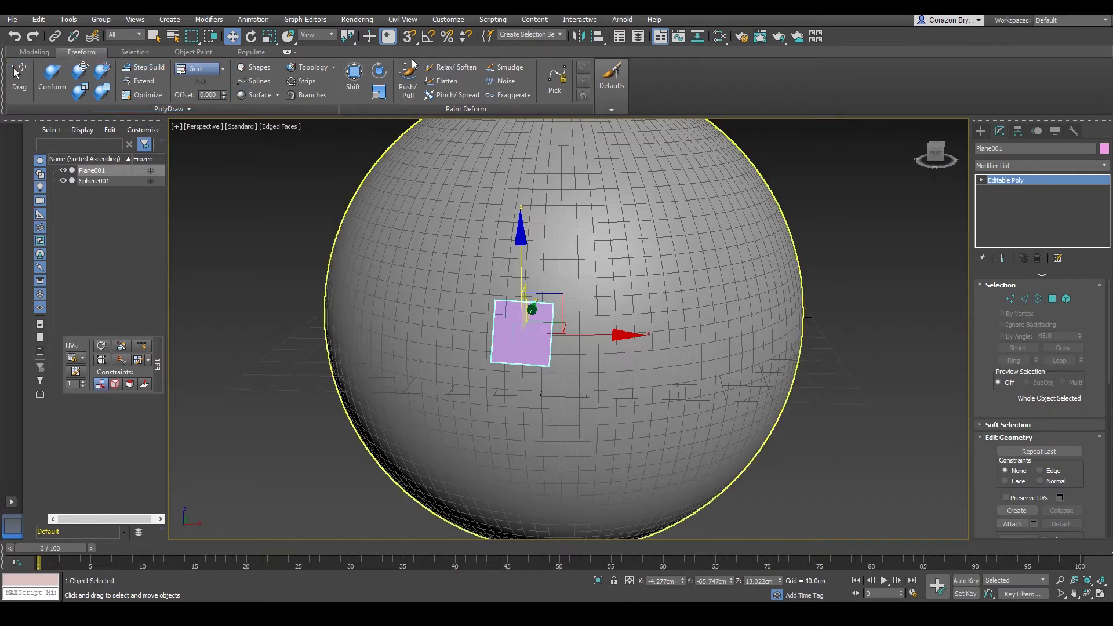
pyautogui.click(287, 54)
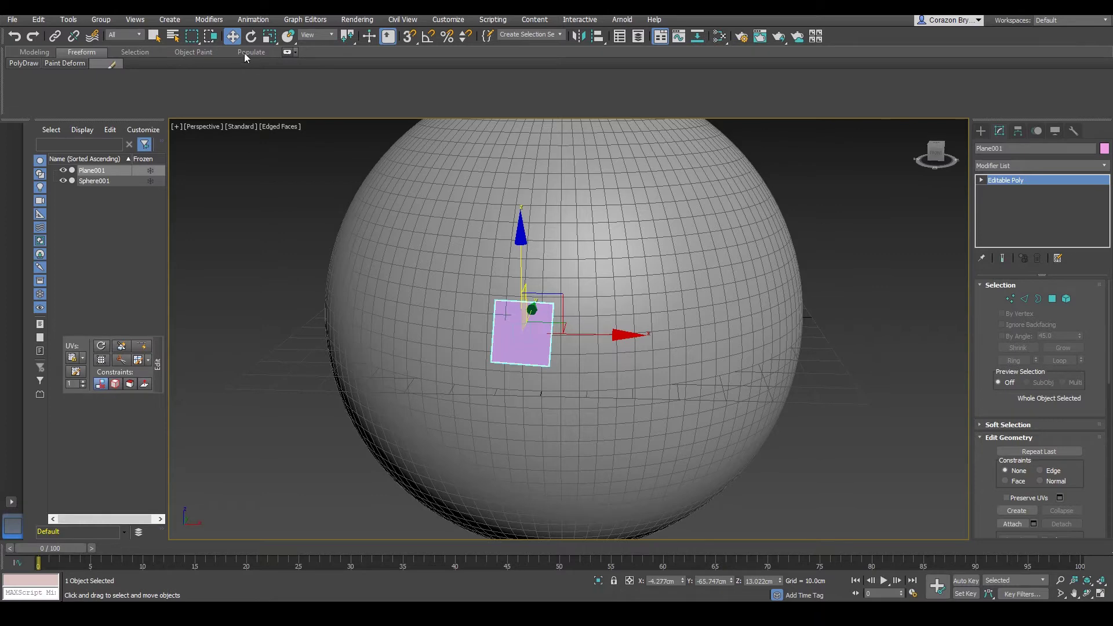
pyautogui.click(287, 53)
# - Examine from several angles how the plane sits against the sphere's surface
pyautogui.moveTo(502, 246); pyautogui.dragTo(520, 233, button='middle')
pyautogui.keyDown('alt'); pyautogui.moveTo(507, 284); pyautogui.dragTo(414, 284, button='middle'); pyautogui.keyUp('alt')
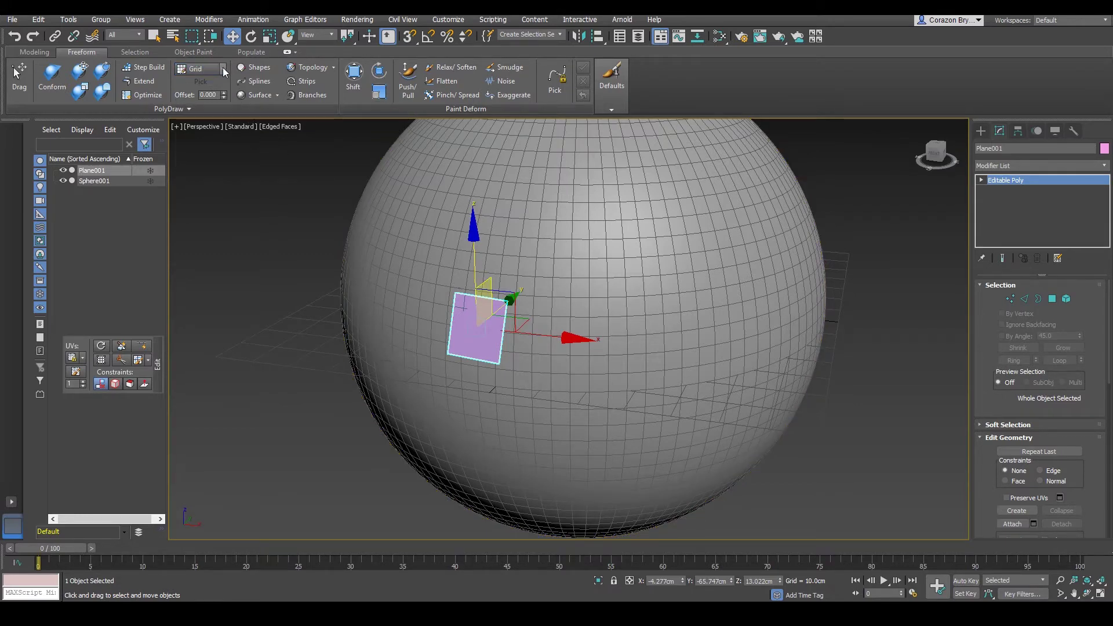
pyautogui.scroll(5, 513, 260)
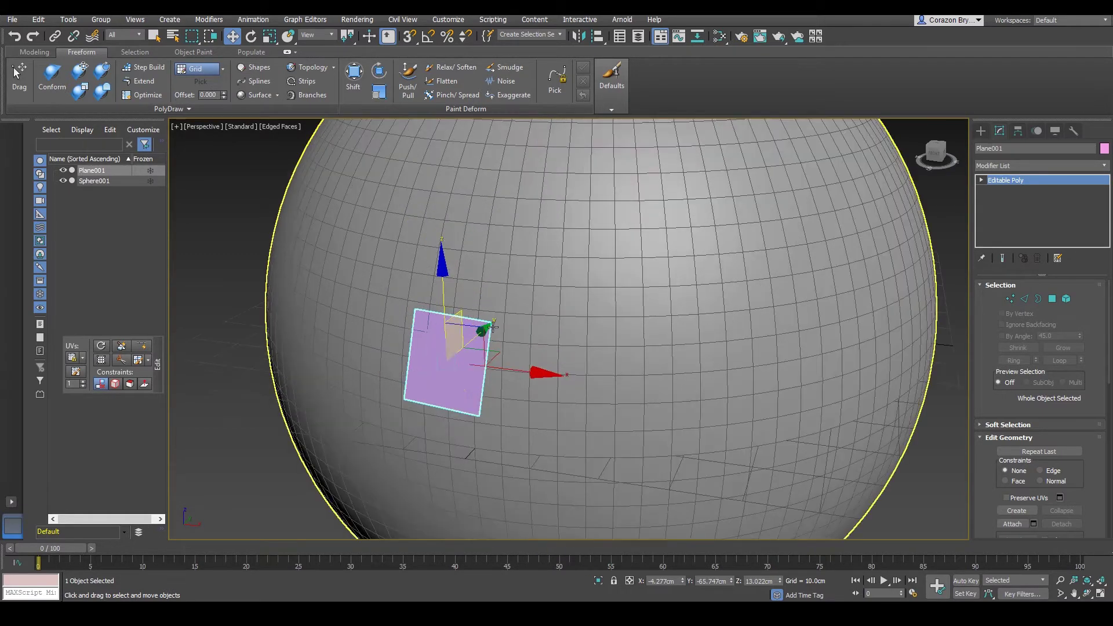
pyautogui.keyDown('alt'); pyautogui.moveTo(513, 260); pyautogui.dragTo(463, 330, button='middle'); pyautogui.keyUp('alt')
pyautogui.scroll(-5, 579, 317)
pyautogui.scroll(4, 529, 293)
pyautogui.keyDown('alt'); pyautogui.moveTo(529, 293); pyautogui.dragTo(513, 310, button='middle'); pyautogui.keyUp('alt')
pyautogui.moveTo(524, 322); pyautogui.dragTo(487, 332, button='middle')
pyautogui.scroll(4, 496, 289)
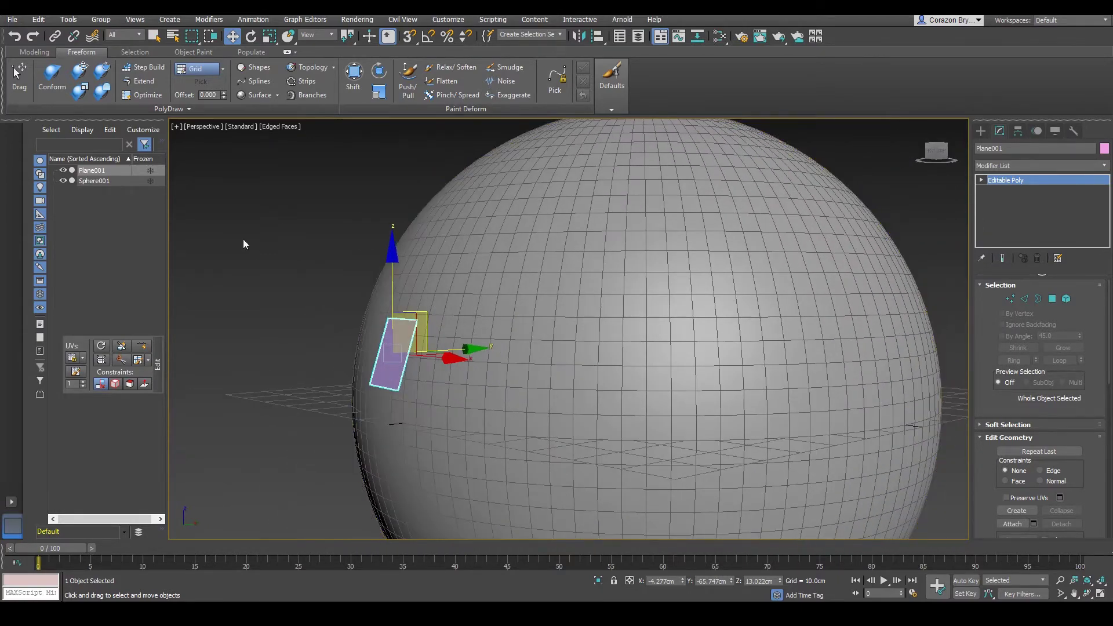
# - Set PolyDraw to draw on Surface and pick the sphere as the target object
pyautogui.click(223, 71)
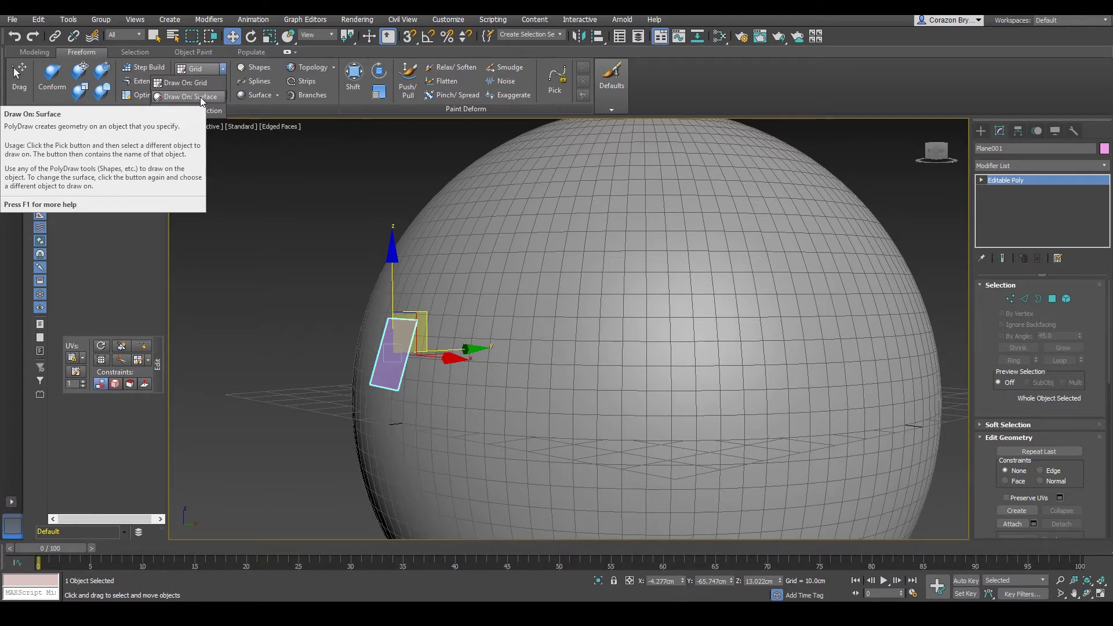
pyautogui.click(200, 96)
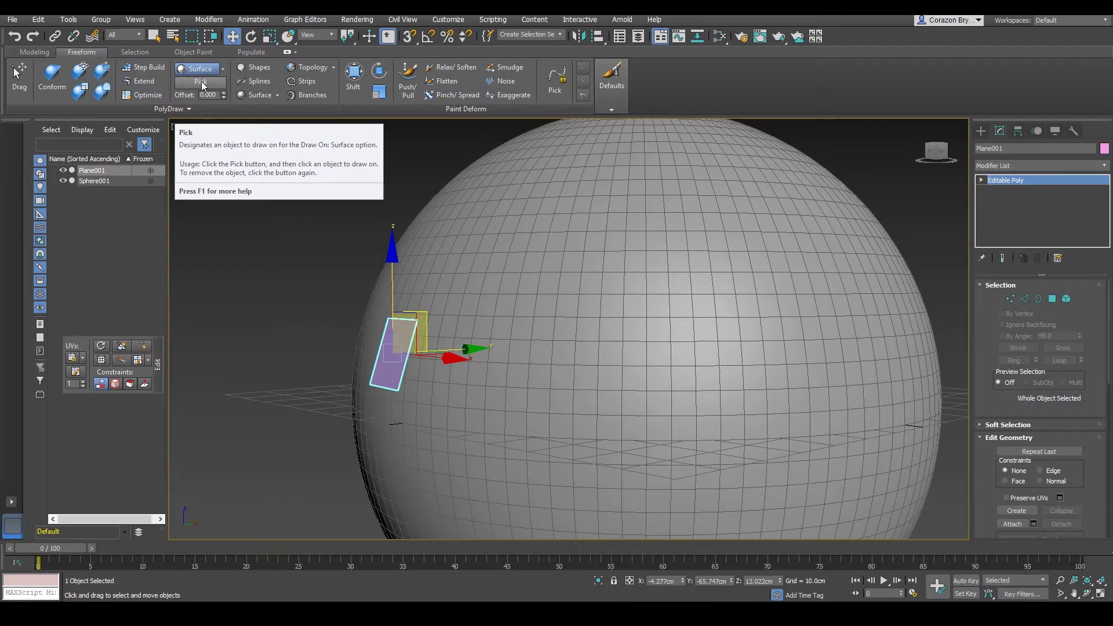
pyautogui.click(201, 81)
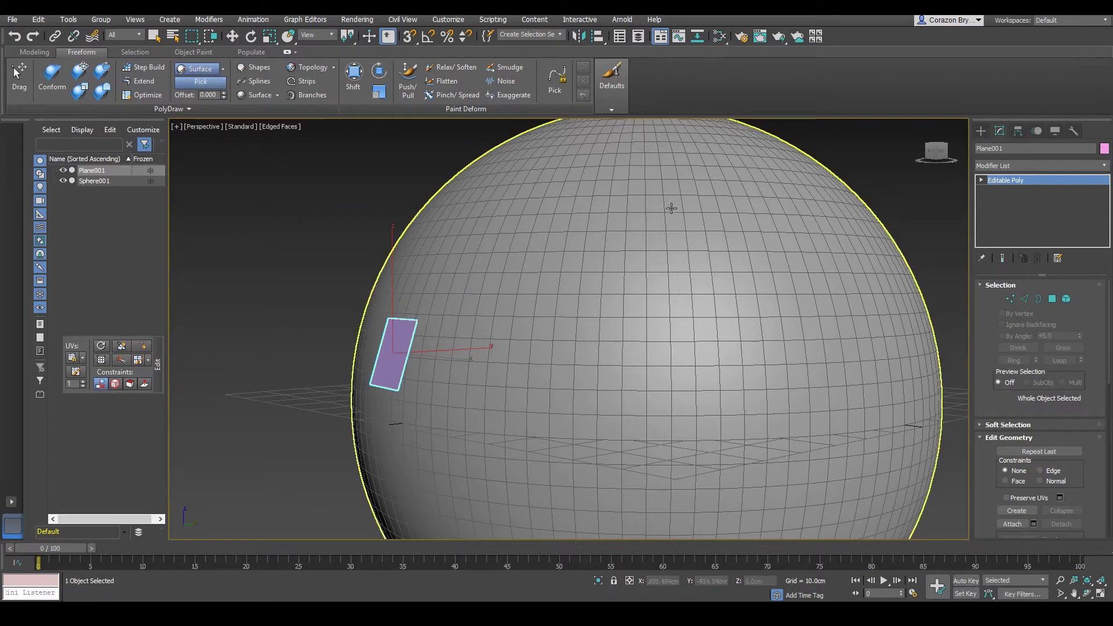
pyautogui.click(676, 233)
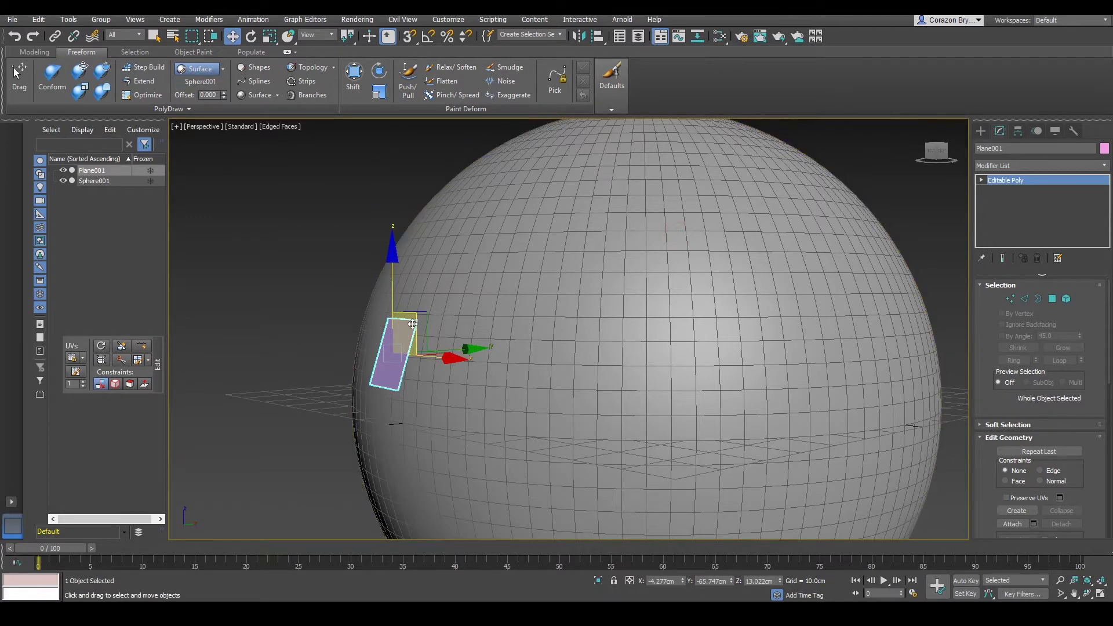
# - Use the PolyDraw Drag tool to move the plane's four corner vertices onto the sphere's surface
pyautogui.moveTo(624, 263); pyautogui.dragTo(589, 251, button='middle')
pyautogui.click(25, 87)
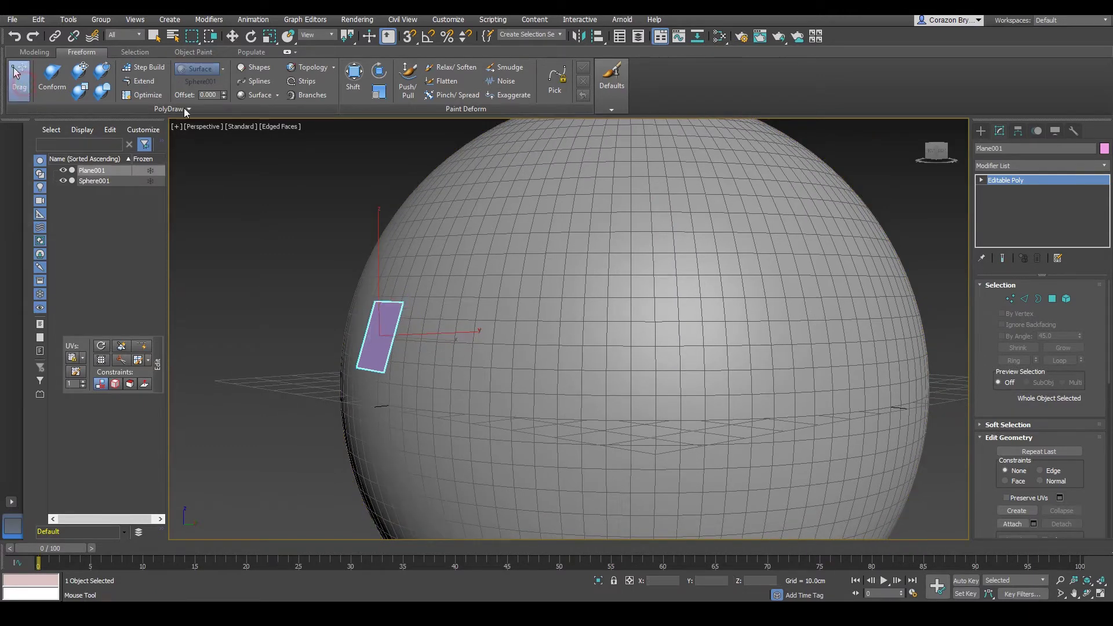
pyautogui.scroll(5, 400, 321)
pyautogui.moveTo(386, 308); pyautogui.dragTo(375, 313)
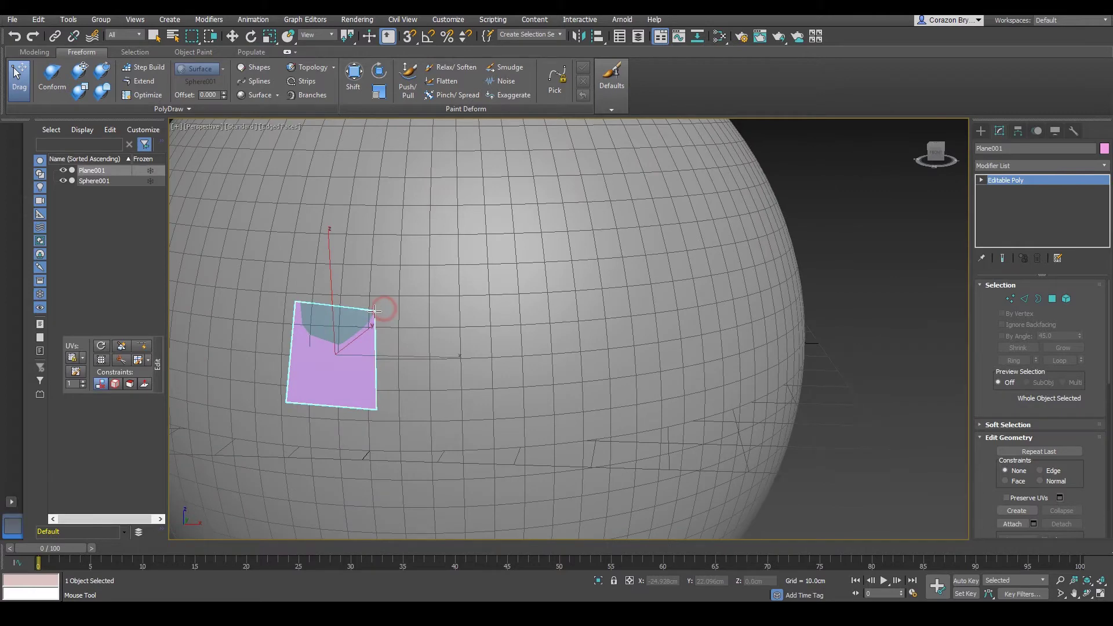
pyautogui.moveTo(296, 306); pyautogui.dragTo(311, 332)
pyautogui.moveTo(379, 410); pyautogui.dragTo(370, 400)
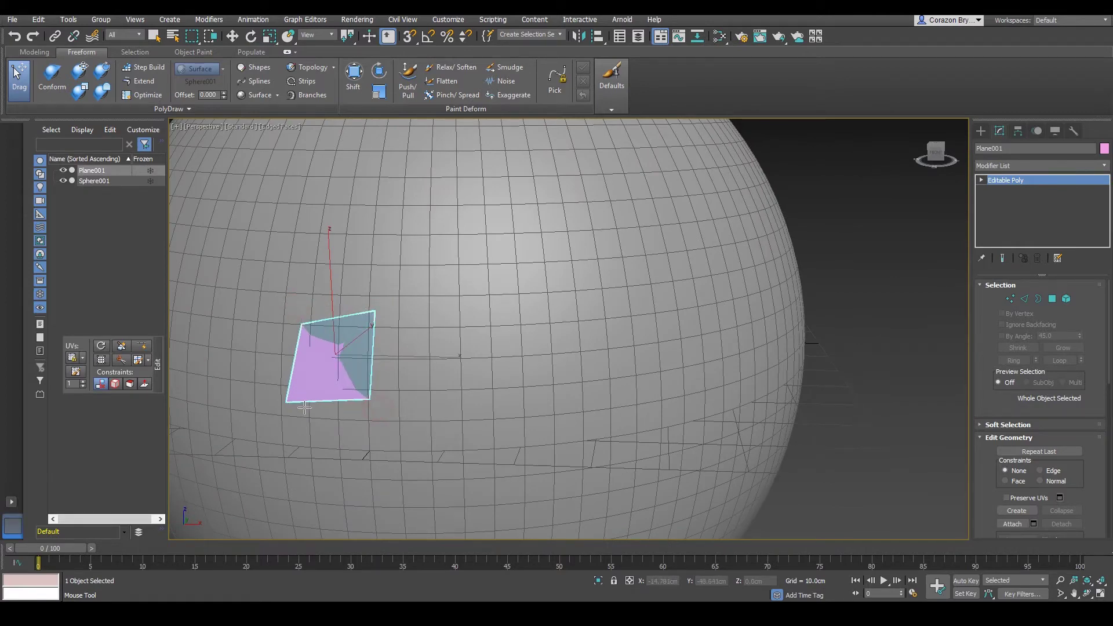
pyautogui.moveTo(286, 403); pyautogui.dragTo(295, 388)
pyautogui.moveTo(374, 311); pyautogui.dragTo(370, 327)
# - Examine from the side and front how closely the zero-offset plane lies against the sphere's surface
pyautogui.keyDown('alt'); pyautogui.moveTo(398, 356); pyautogui.dragTo(324, 352, button='middle'); pyautogui.keyUp('alt')
pyautogui.scroll(2, 323, 346)
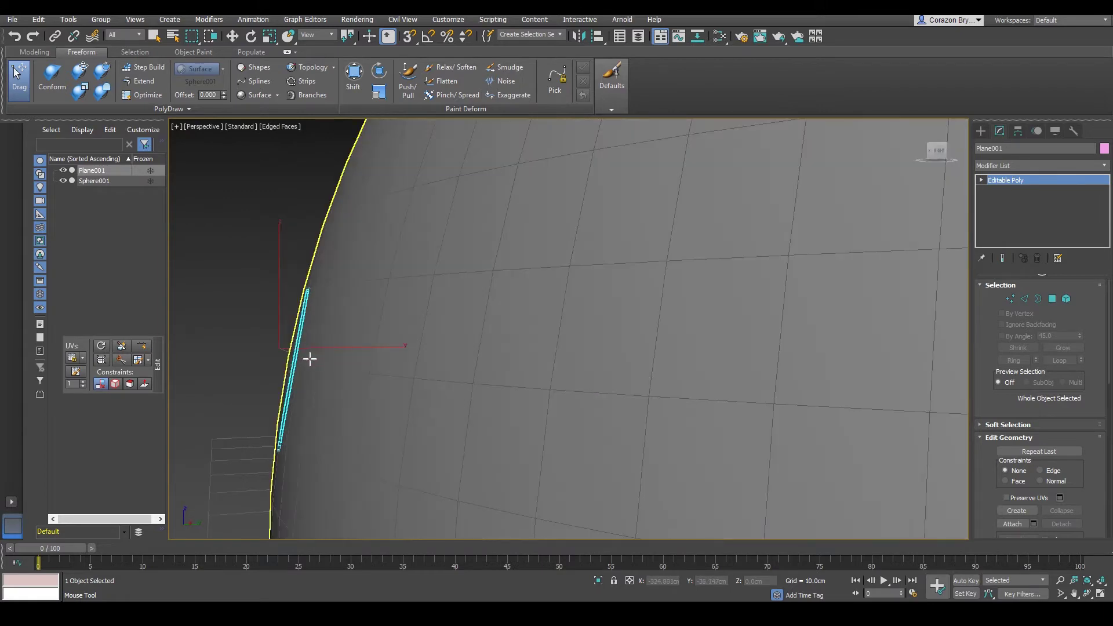
pyautogui.keyDown('alt'); pyautogui.moveTo(317, 340); pyautogui.dragTo(445, 318, button='middle'); pyautogui.keyUp('alt')
pyautogui.scroll(-2, 356, 350)
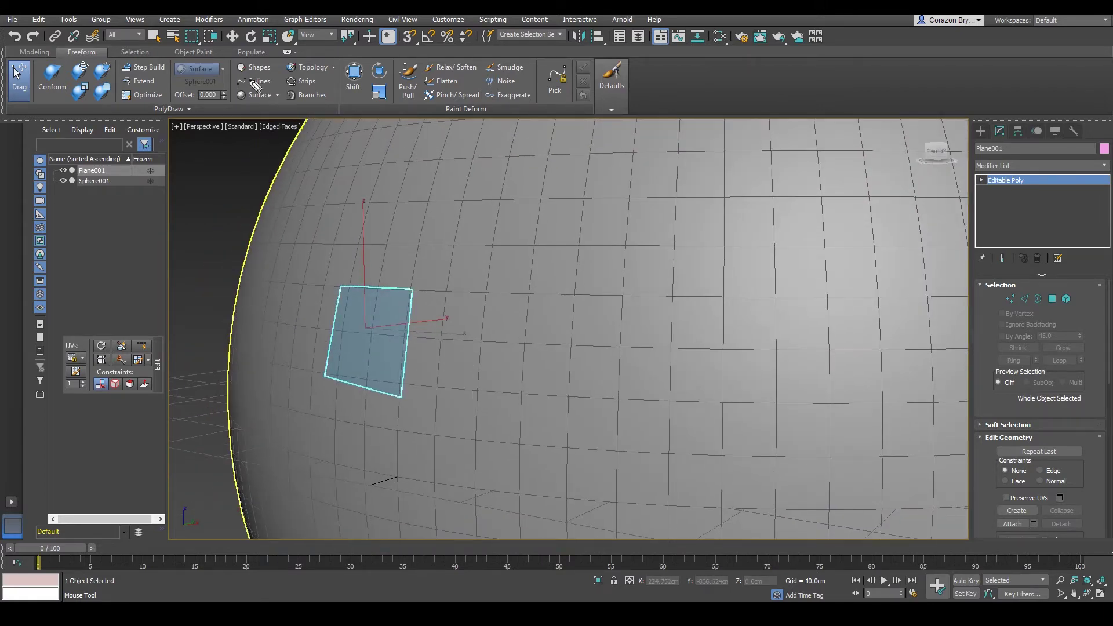
pyautogui.moveTo(173, 95)
pyautogui.mouseDown()
pyautogui.moveTo(211, 93)
pyautogui.moveTo(214, 109)
pyautogui.moveTo(170, 93)
pyautogui.mouseUp()
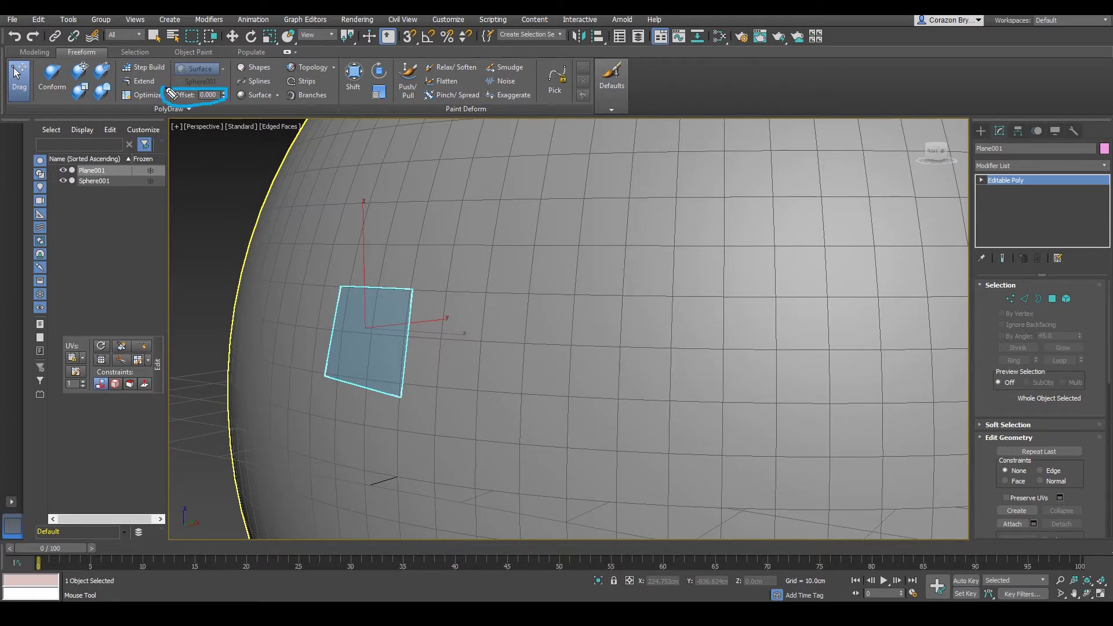
pyautogui.keyDown('alt'); pyautogui.moveTo(414, 216); pyautogui.dragTo(377, 217, button='middle'); pyautogui.keyUp('alt')
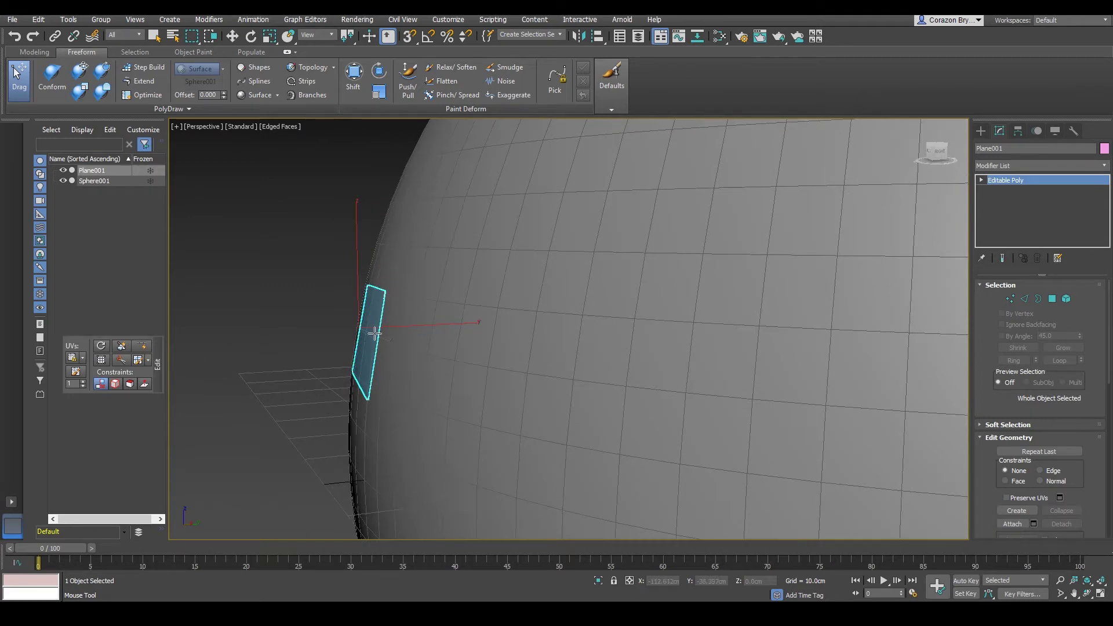
pyautogui.keyDown('alt'); pyautogui.moveTo(439, 315); pyautogui.dragTo(552, 267, button='middle'); pyautogui.keyUp('alt')
pyautogui.keyDown('alt'); pyautogui.moveTo(389, 282); pyautogui.dragTo(375, 274, button='middle'); pyautogui.keyUp('alt')
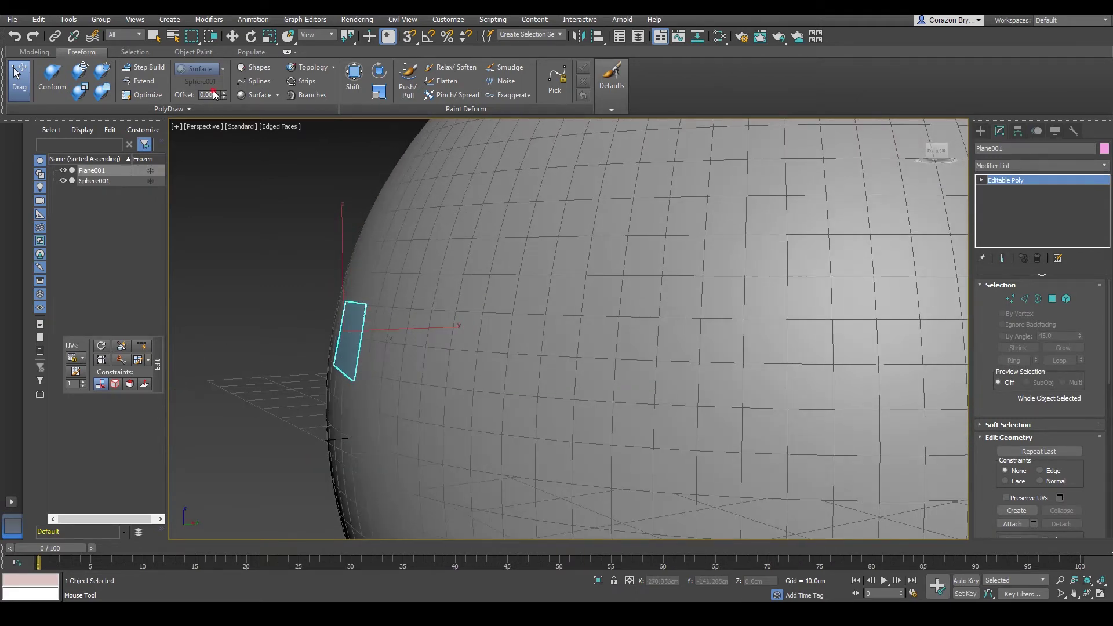
# - Set the PolyDraw offset to 0.1 and drag the plane's corner vertices over the sphere to lift them off the surface
pyautogui.write('0.1')
pyautogui.press('Return')
pyautogui.keyDown('alt'); pyautogui.moveTo(290, 272); pyautogui.dragTo(354, 313, button='middle'); pyautogui.keyUp('alt')
pyautogui.keyDown('alt'); pyautogui.moveTo(316, 232); pyautogui.dragTo(377, 263, button='middle'); pyautogui.keyUp('alt')
pyautogui.moveTo(386, 305); pyautogui.dragTo(325, 303)
pyautogui.moveTo(313, 364); pyautogui.dragTo(318, 366)
pyautogui.moveTo(388, 380); pyautogui.dragTo(379, 370)
pyautogui.keyDown('alt'); pyautogui.moveTo(400, 367); pyautogui.dragTo(262, 262, button='middle'); pyautogui.keyUp('alt')
pyautogui.keyDown('alt'); pyautogui.moveTo(359, 289); pyautogui.dragTo(391, 325, button='middle'); pyautogui.keyUp('alt')
pyautogui.keyDown('alt'); pyautogui.moveTo(355, 385); pyautogui.dragTo(364, 361, button='middle'); pyautogui.keyUp('alt')
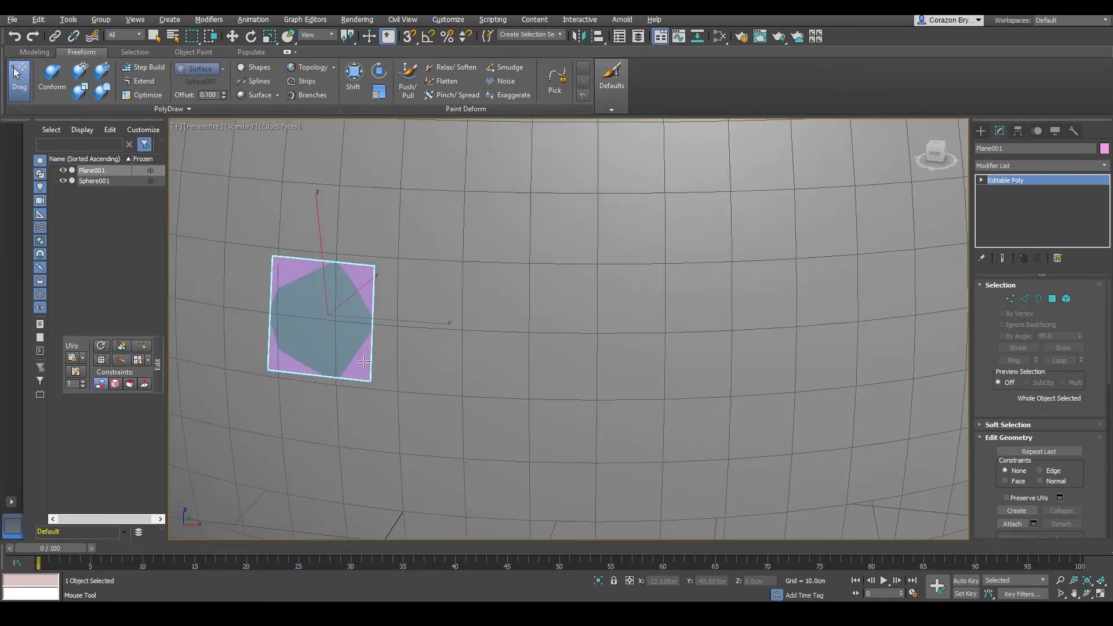
pyautogui.moveTo(298, 265)
pyautogui.keyDown('alt'); pyautogui.mouseDown(button='middle')
pyautogui.moveTo(246, 263)
pyautogui.moveTo(308, 284)
pyautogui.mouseUp(button='middle'); pyautogui.keyUp('alt')
pyautogui.keyDown('alt'); pyautogui.moveTo(399, 296); pyautogui.dragTo(469, 310, button='middle'); pyautogui.keyUp('alt')
# - Try a PolyDraw offset of 0.9 by dragging the plane's corners, and inspect the gap to the sphere from the side
pyautogui.click(206, 94)
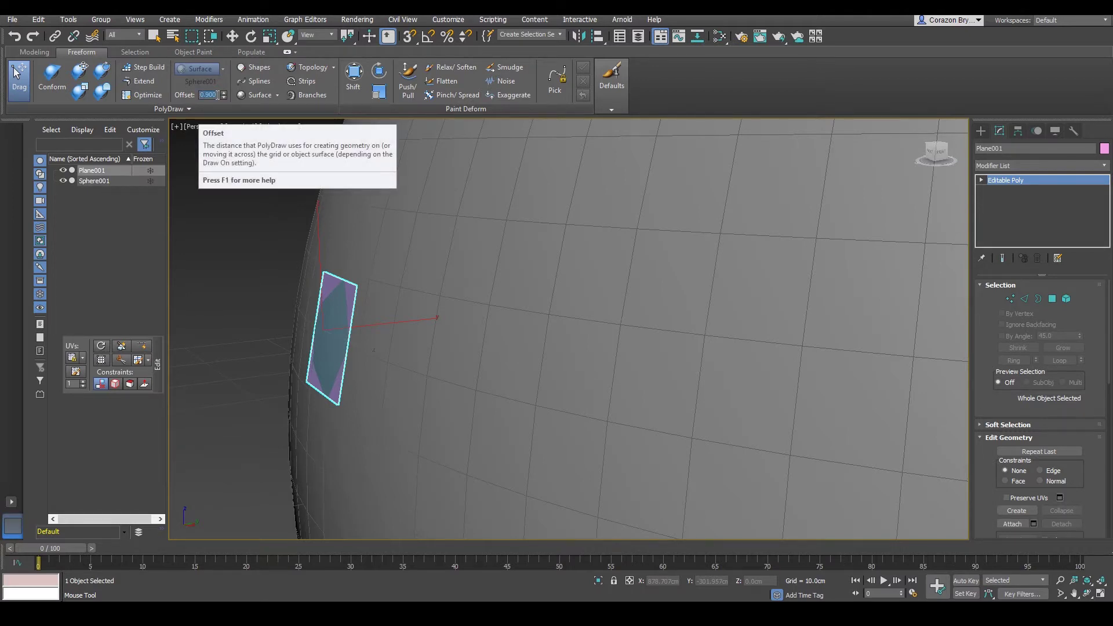
pyautogui.keyDown('alt'); pyautogui.moveTo(379, 306); pyautogui.dragTo(368, 300, button='middle'); pyautogui.keyUp('alt')
pyautogui.moveTo(362, 288); pyautogui.dragTo(315, 272)
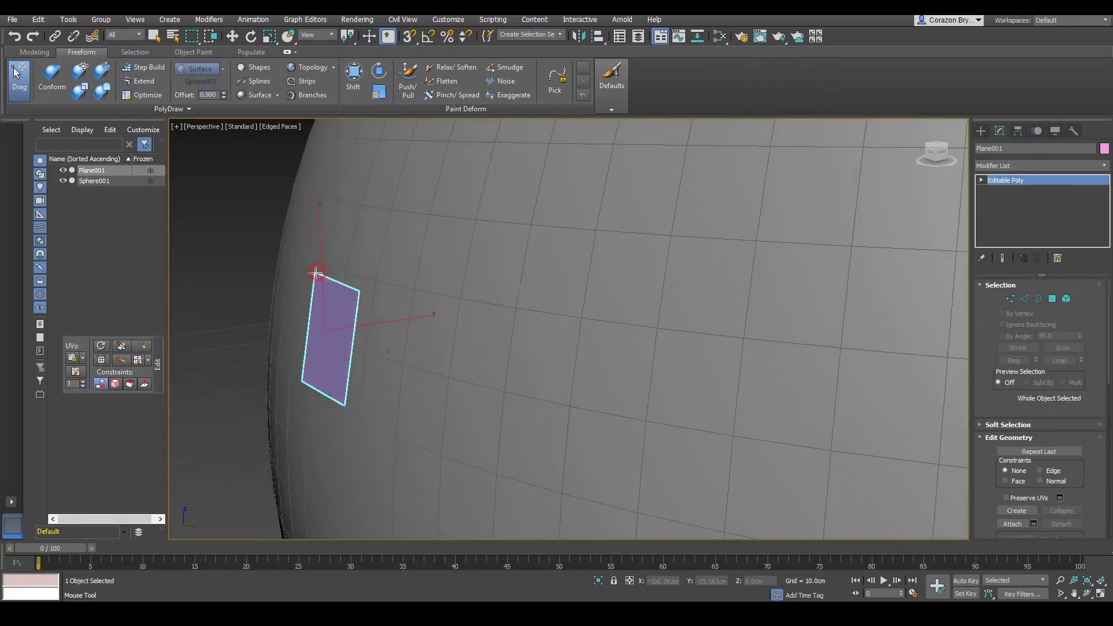
pyautogui.keyDown('alt'); pyautogui.moveTo(339, 399); pyautogui.dragTo(342, 340, button='middle'); pyautogui.keyUp('alt')
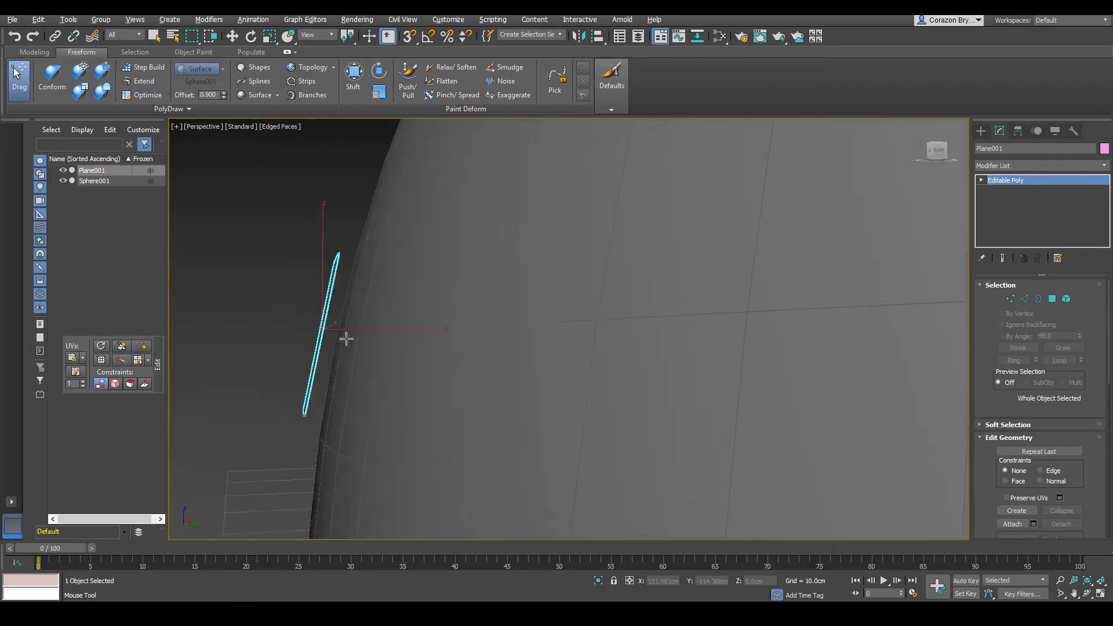
pyautogui.moveTo(342, 285); pyautogui.dragTo(324, 398)
pyautogui.moveTo(312, 317); pyautogui.dragTo(319, 317)
pyautogui.moveTo(538, 286)
pyautogui.mouseDown()
pyautogui.moveTo(478, 310)
pyautogui.moveTo(551, 319)
pyautogui.mouseUp()
pyautogui.press('Escape')
pyautogui.keyDown('alt'); pyautogui.moveTo(244, 248); pyautogui.dragTo(328, 268, button='middle'); pyautogui.keyUp('alt')
pyautogui.scroll(-2, 328, 269)
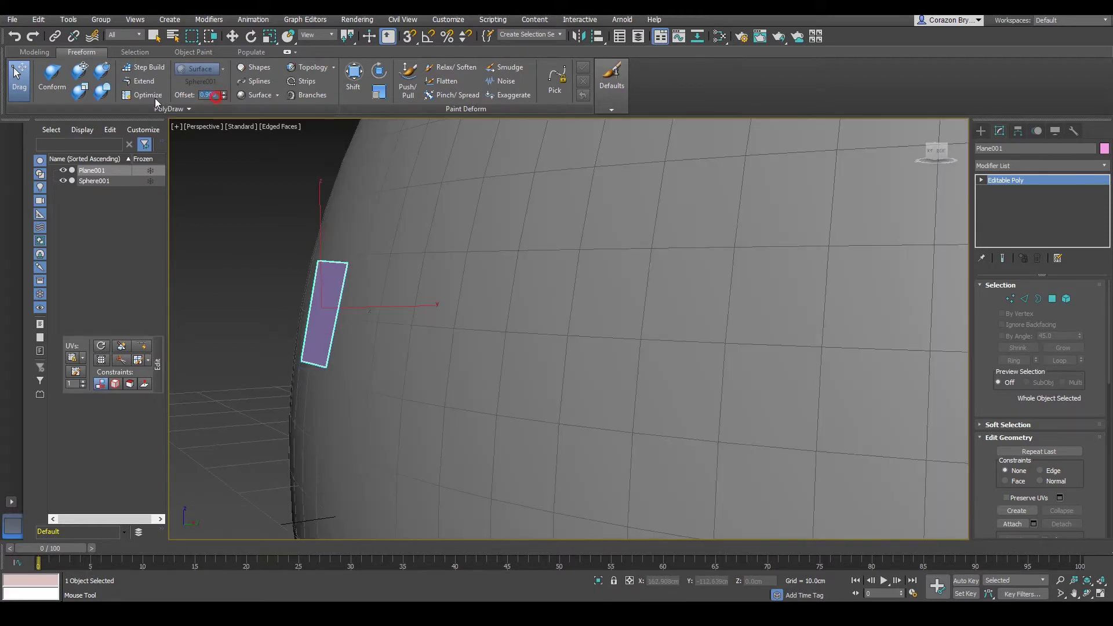
# - Return the PolyDraw offset to 0.1 and reposition all four plane corners on the sphere into a neat square
pyautogui.write('0.1')
pyautogui.press('Return')
pyautogui.keyDown('alt'); pyautogui.moveTo(338, 335); pyautogui.dragTo(377, 336, button='middle'); pyautogui.keyUp('alt')
pyautogui.moveTo(372, 265); pyautogui.dragTo(370, 268)
pyautogui.moveTo(285, 260); pyautogui.dragTo(285, 266)
pyautogui.moveTo(279, 363); pyautogui.dragTo(273, 355)
pyautogui.moveTo(357, 365); pyautogui.dragTo(360, 363)
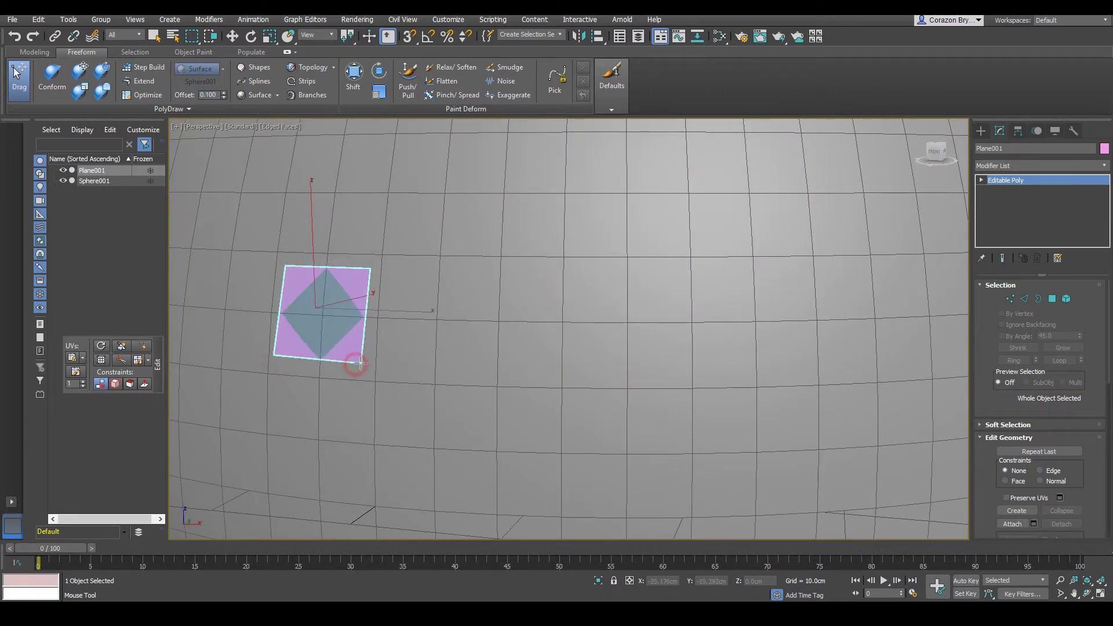
# - Inspect the repositioned plane on the sphere from several distances and angles
pyautogui.scroll(-6, 394, 320)
pyautogui.scroll(3, 342, 335)
pyautogui.keyDown('alt'); pyautogui.moveTo(394, 321); pyautogui.dragTo(456, 316, button='middle'); pyautogui.keyUp('alt')
pyautogui.scroll(2, 524, 310)
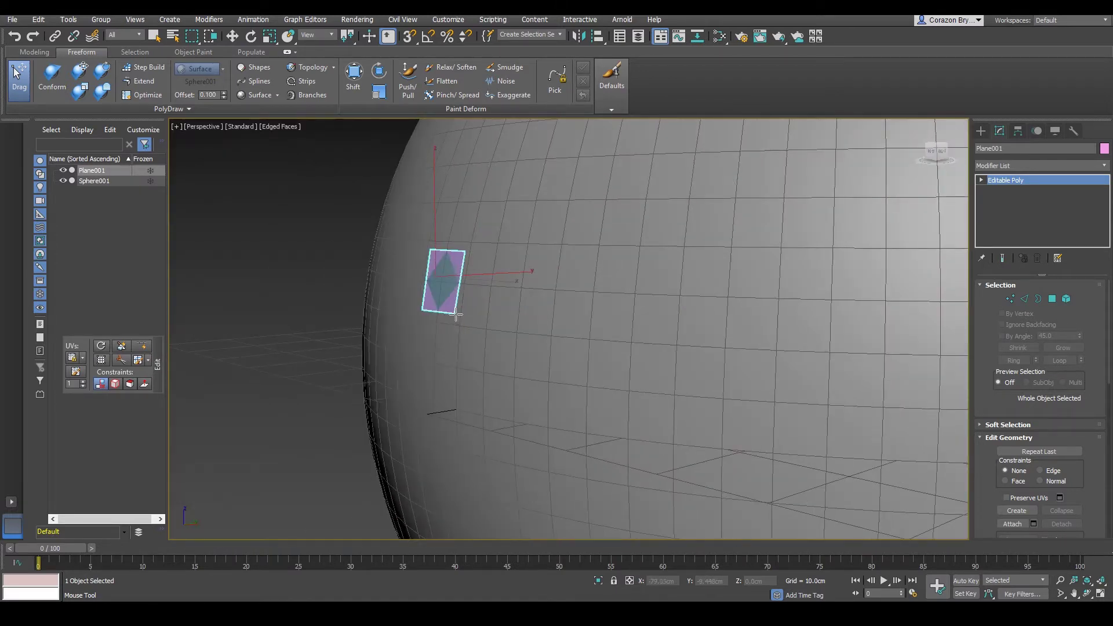
pyautogui.scroll(2, 458, 317)
pyautogui.keyDown('alt'); pyautogui.moveTo(858, 290); pyautogui.dragTo(895, 279, button='middle'); pyautogui.keyUp('alt')
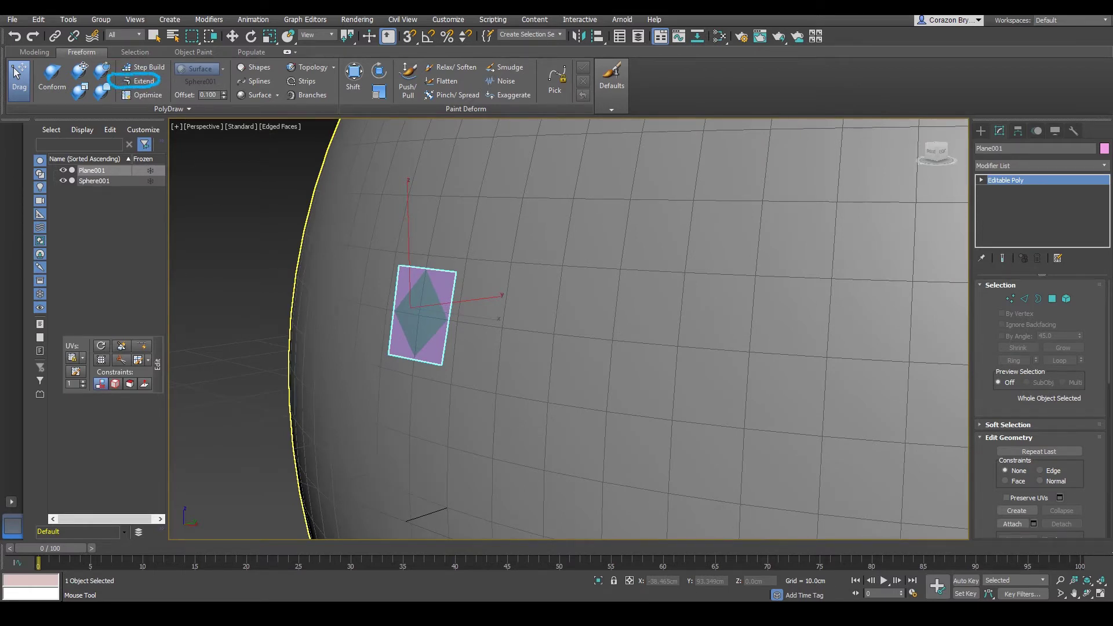
pyautogui.keyDown('alt'); pyautogui.moveTo(484, 292); pyautogui.dragTo(521, 292, button='middle'); pyautogui.keyUp('alt')
# - Use PolyDraw Extend to pull a second polygon of similar size from the plane's right edge along the sphere
pyautogui.click(141, 80)
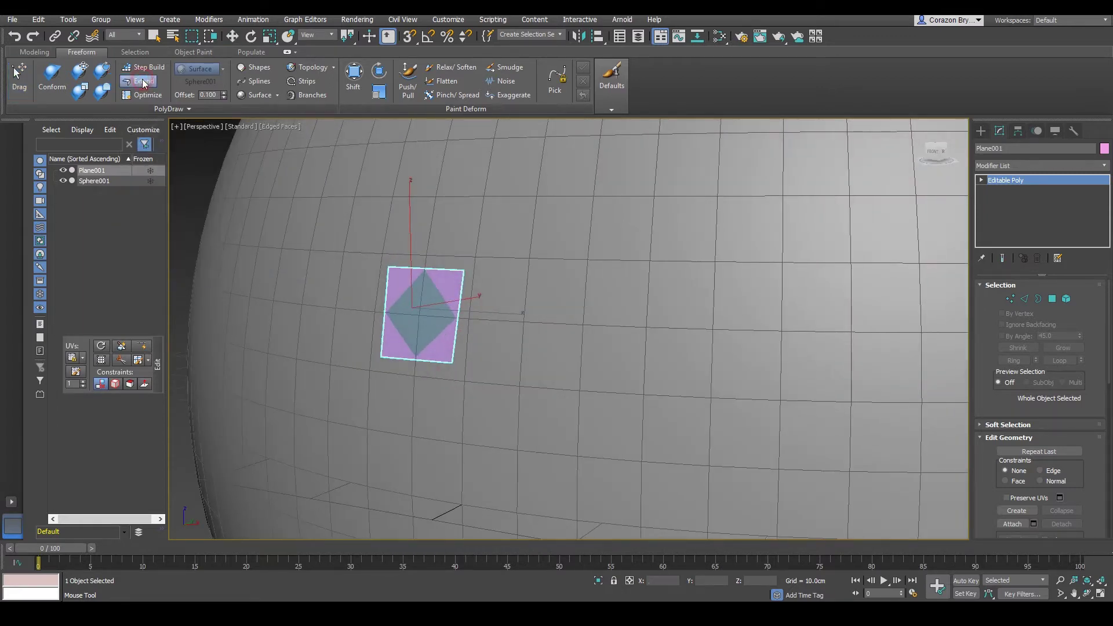
pyautogui.moveTo(590, 360); pyautogui.dragTo(621, 352, button='middle')
pyautogui.keyDown('alt'); pyautogui.moveTo(491, 336); pyautogui.dragTo(512, 339, button='middle'); pyautogui.keyUp('alt')
pyautogui.scroll(3, 492, 326)
pyautogui.keyDown('alt'); pyautogui.moveTo(497, 296); pyautogui.dragTo(497, 298, button='middle'); pyautogui.keyUp('alt')
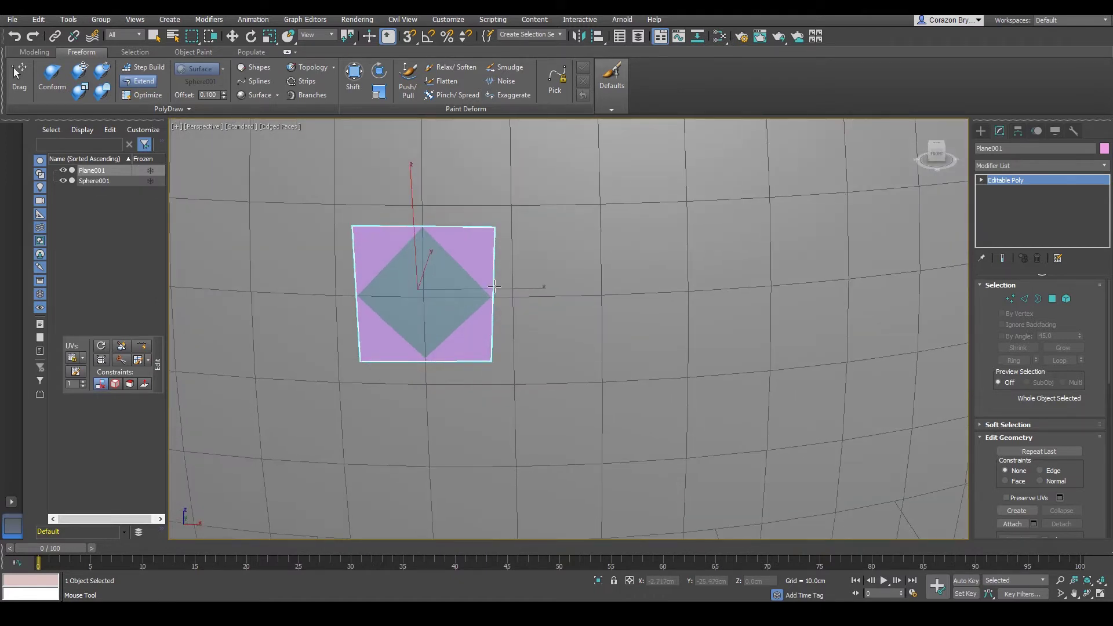
pyautogui.keyDown('shift'); pyautogui.moveTo(492, 290); pyautogui.dragTo(615, 294); pyautogui.keyUp('shift')
pyautogui.moveTo(619, 289); pyautogui.dragTo(599, 322, button='middle')
# - Extend one polygon upward and one downward from the second polygon's upper and lower edges
pyautogui.keyDown('alt'); pyautogui.moveTo(555, 294); pyautogui.dragTo(565, 290, button='middle'); pyautogui.keyUp('alt')
pyautogui.moveTo(533, 252); pyautogui.dragTo(533, 303, button='middle')
pyautogui.keyDown('shift'); pyautogui.moveTo(533, 303); pyautogui.dragTo(541, 184); pyautogui.keyUp('shift')
pyautogui.scroll(-2, 590, 342)
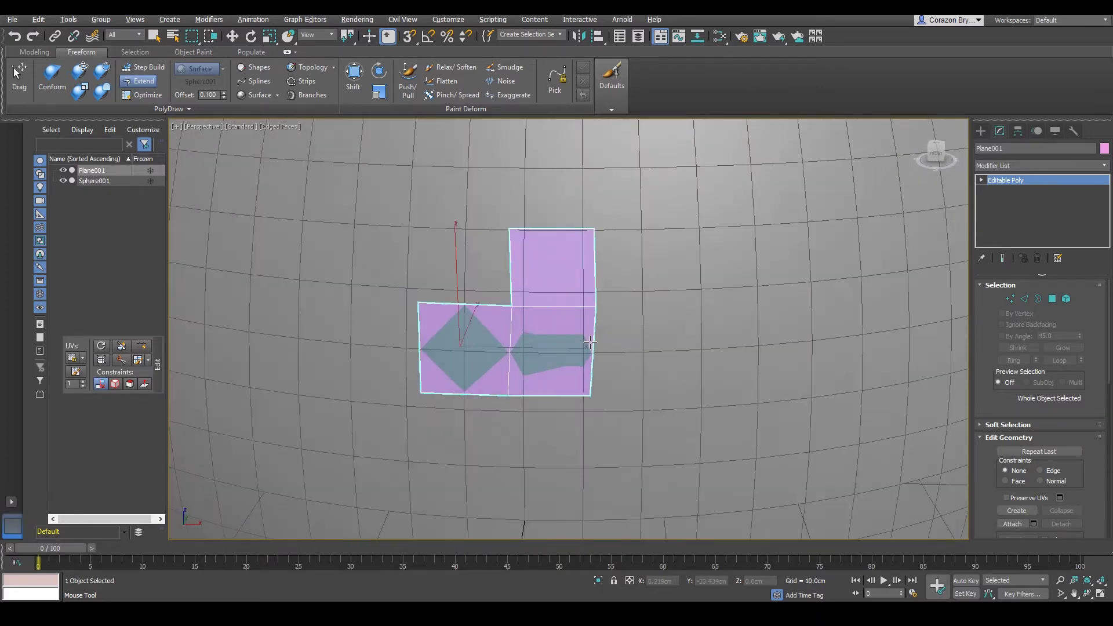
pyautogui.moveTo(565, 389); pyautogui.dragTo(559, 343, button='middle')
pyautogui.keyDown('shift'); pyautogui.moveTo(542, 348); pyautogui.dragTo(547, 425); pyautogui.keyUp('shift')
pyautogui.keyDown('alt'); pyautogui.moveTo(581, 392); pyautogui.dragTo(571, 412, button='middle'); pyautogui.keyUp('alt')
pyautogui.keyDown('alt'); pyautogui.moveTo(561, 369); pyautogui.dragTo(577, 368, button='middle'); pyautogui.keyUp('alt')
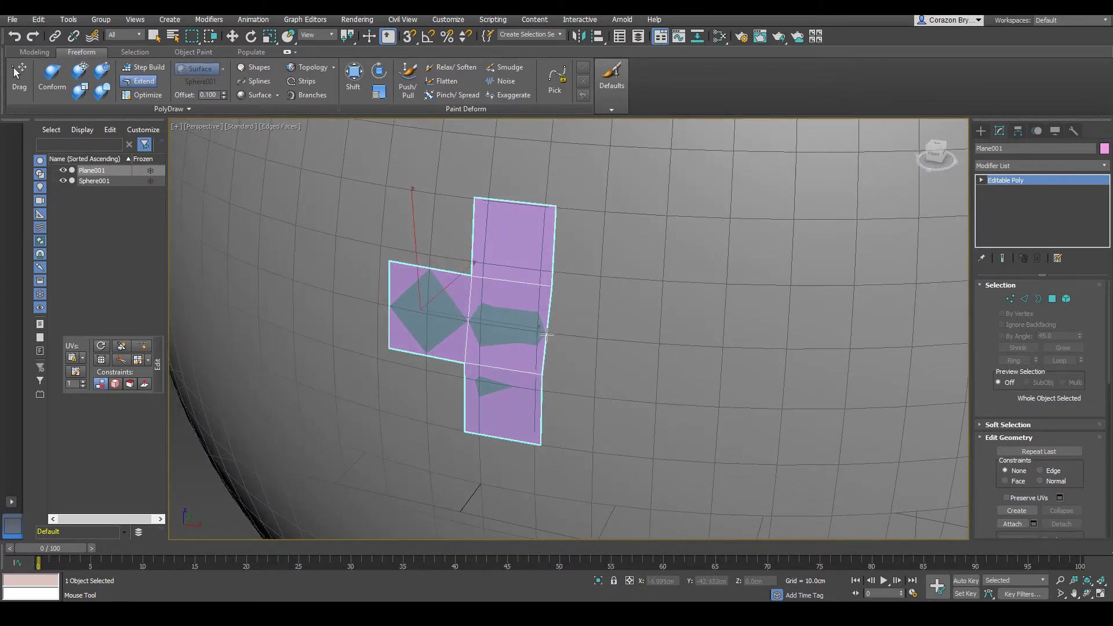
# - Extend whole borders of the strip into three more columns rightward and two more rows downward across the sphere
pyautogui.keyDown('shift'); pyautogui.moveTo(546, 334); pyautogui.dragTo(681, 350); pyautogui.keyUp('shift')
pyautogui.keyDown('ctrl'); pyautogui.keyDown('shift'); pyautogui.moveTo(571, 448); pyautogui.dragTo(567, 513); pyautogui.keyUp('shift'); pyautogui.keyUp('ctrl')
pyautogui.moveTo(615, 441); pyautogui.dragTo(553, 348, button='middle')
pyautogui.keyDown('shift'); pyautogui.moveTo(613, 356); pyautogui.dragTo(686, 356); pyautogui.keyUp('shift')
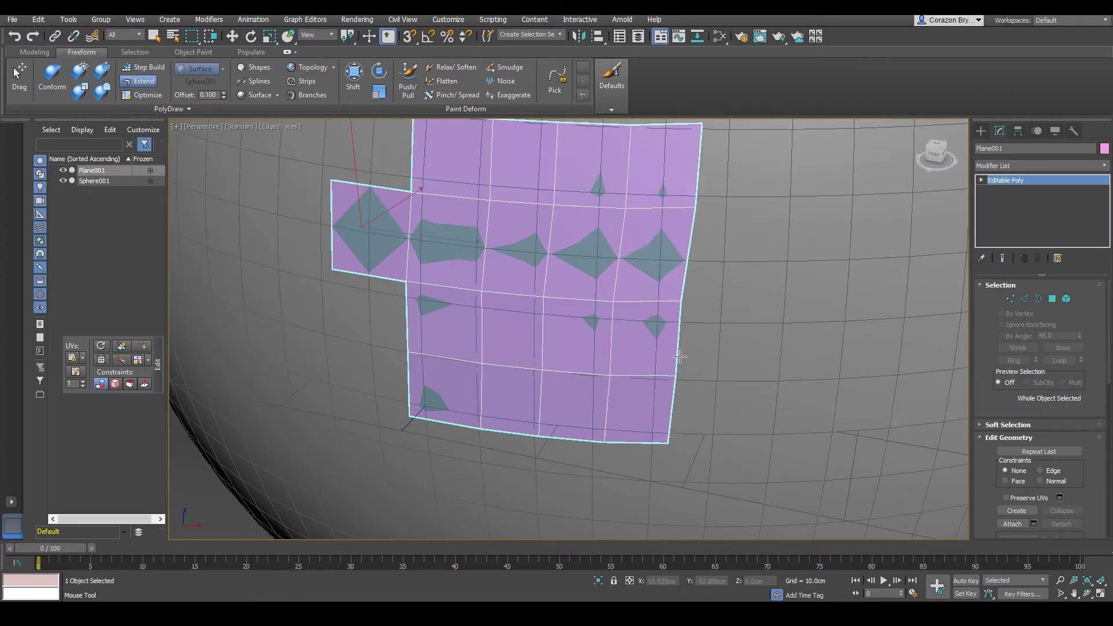
pyautogui.moveTo(686, 356); pyautogui.dragTo(633, 410, button='middle')
pyautogui.moveTo(601, 479); pyautogui.dragTo(598, 413, button='middle')
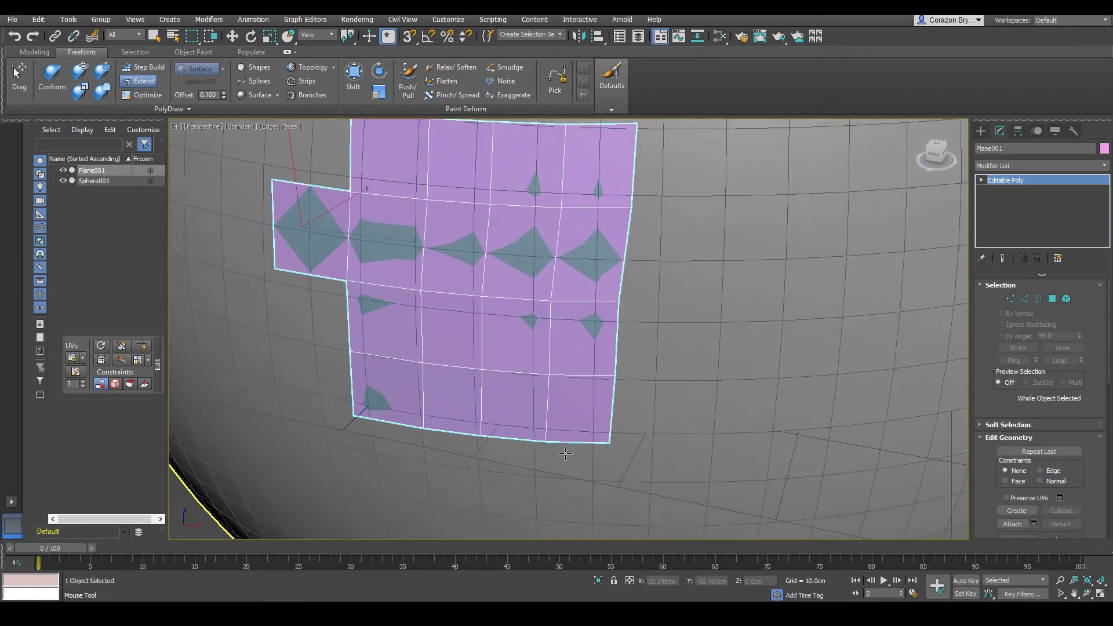
pyautogui.keyDown('shift'); pyautogui.moveTo(577, 443); pyautogui.dragTo(603, 451); pyautogui.keyUp('shift')
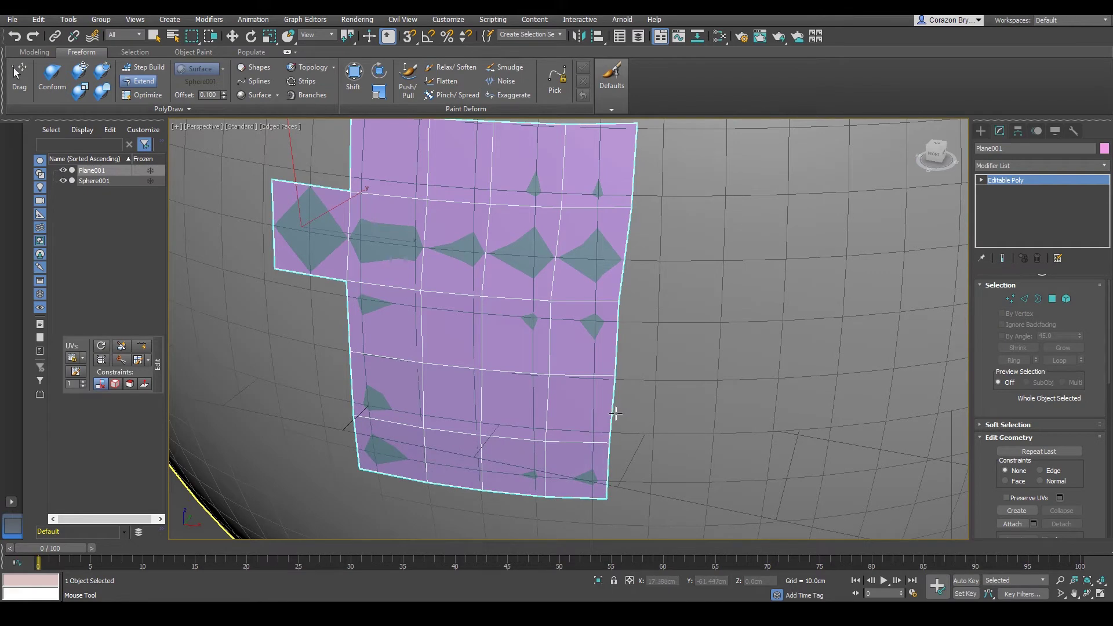
# - Extend the grid's entire right border into one wide column of polygons across the sphere
pyautogui.scroll(-3, 657, 373)
pyautogui.moveTo(623, 350); pyautogui.dragTo(549, 412, button='middle')
pyautogui.keyDown('shift'); pyautogui.moveTo(548, 415); pyautogui.dragTo(745, 427); pyautogui.keyUp('shift')
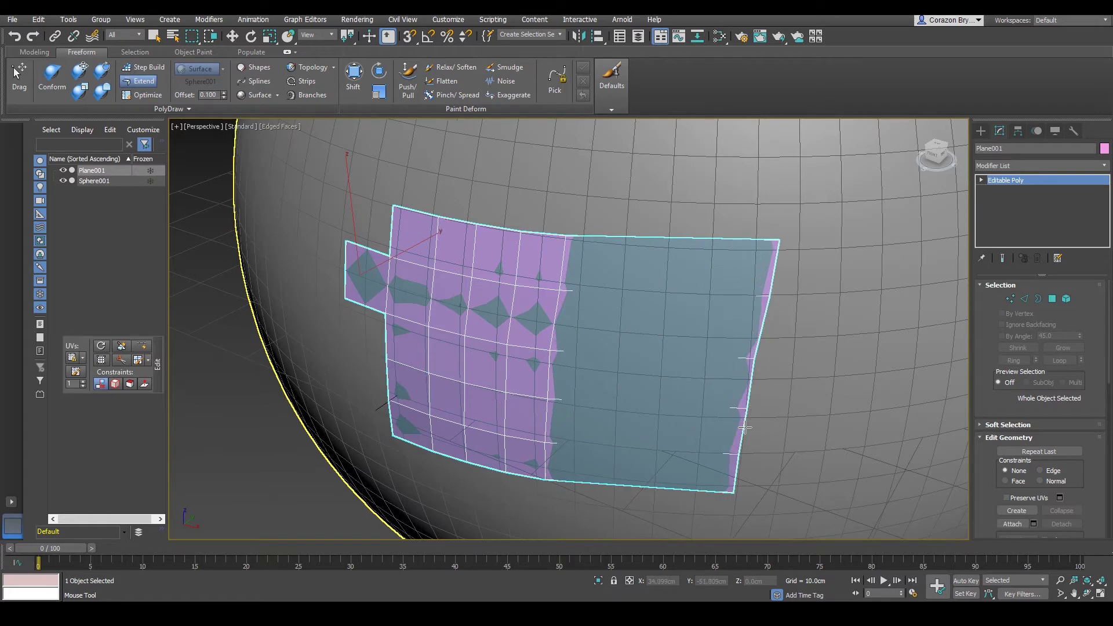
pyautogui.keyDown('alt'); pyautogui.moveTo(684, 380); pyautogui.dragTo(554, 369, button='middle'); pyautogui.keyUp('alt')
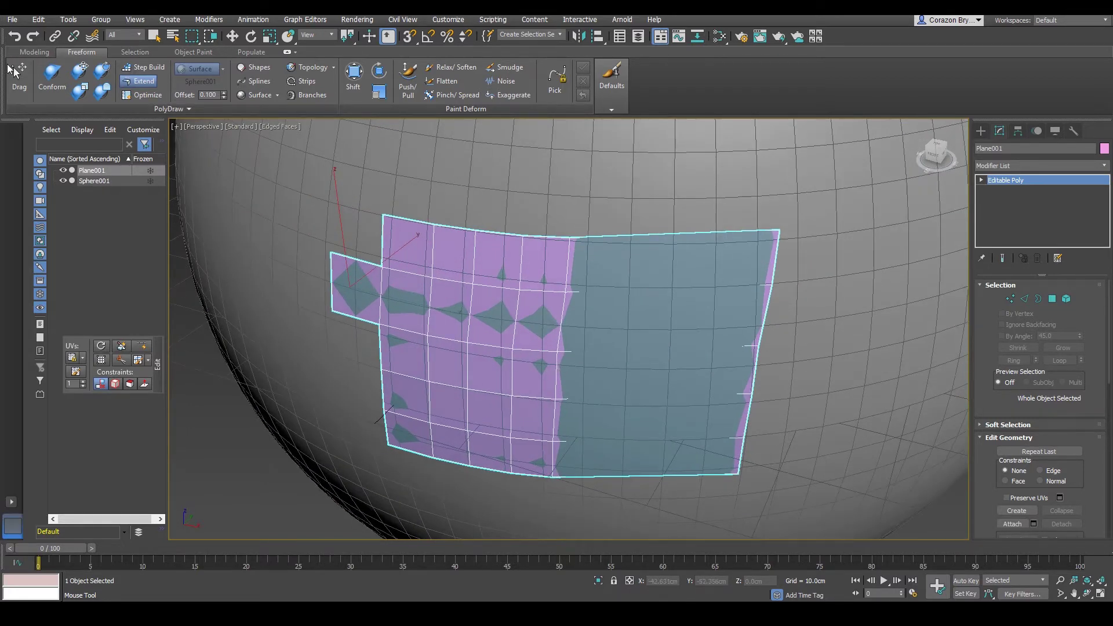
# - Dock the floating Edit tools among the Modeling tools and float them again beside the viewport
pyautogui.click(35, 52)
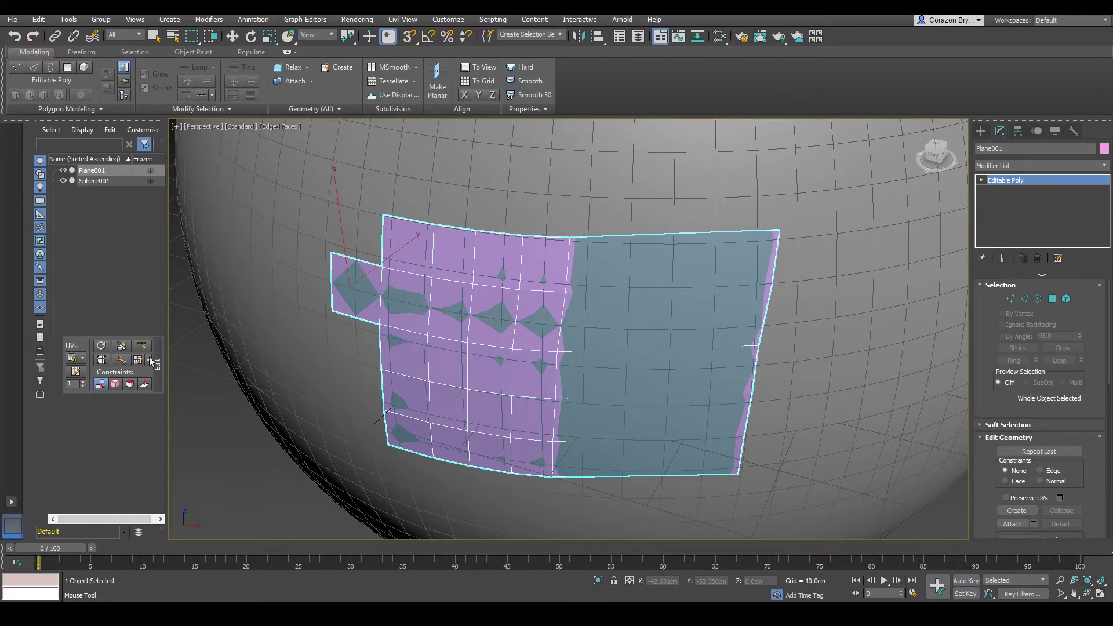
pyautogui.moveTo(60, 346); pyautogui.dragTo(373, 77)
pyautogui.click(82, 53)
pyautogui.click(41, 52)
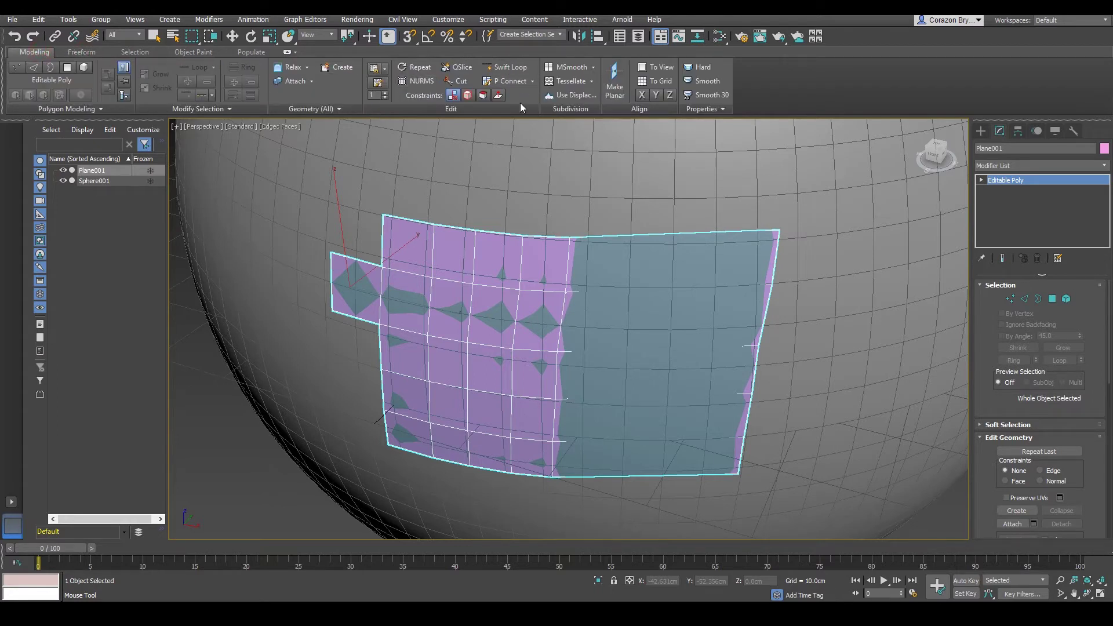
pyautogui.moveTo(536, 59); pyautogui.dragTo(222, 264)
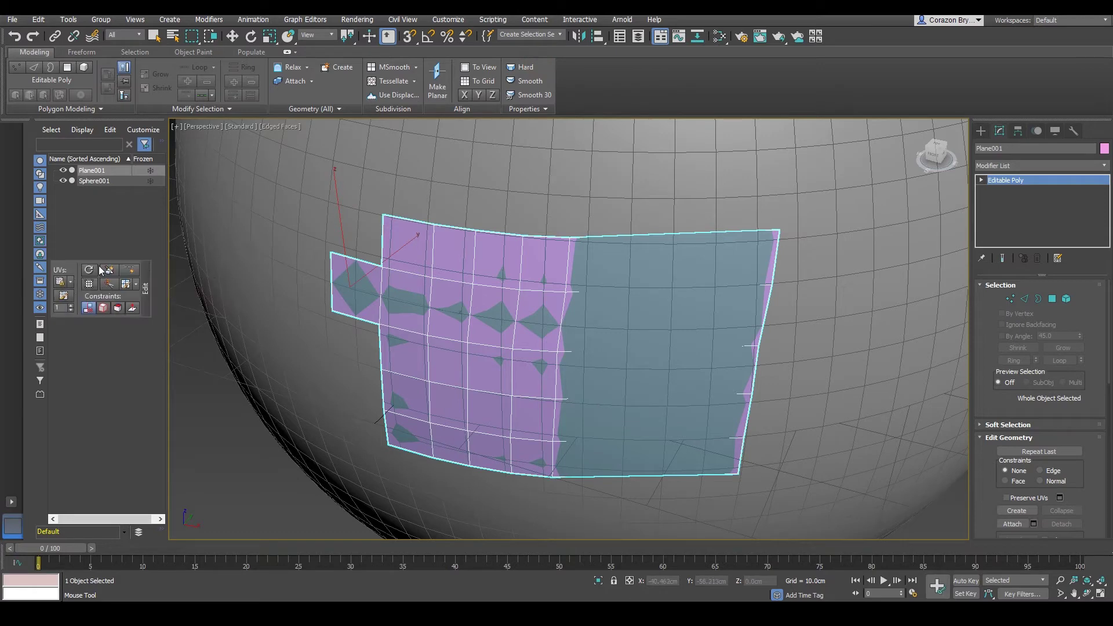
# - Insert three vertical edge loops spaced across the wide column with Swift Loop
pyautogui.click(132, 272)
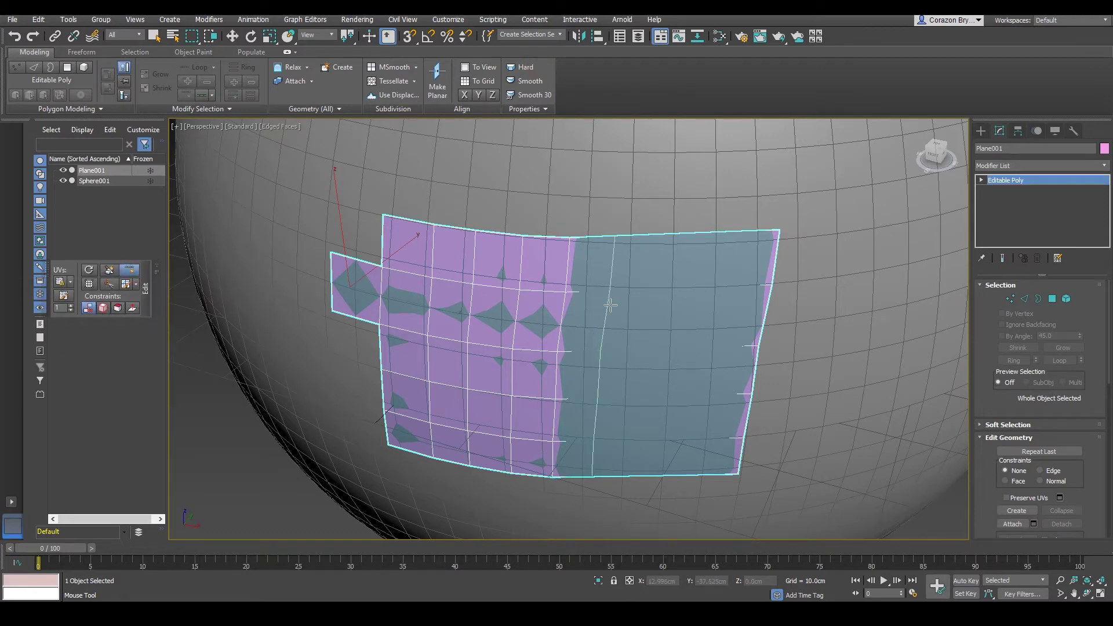
pyautogui.click(672, 304)
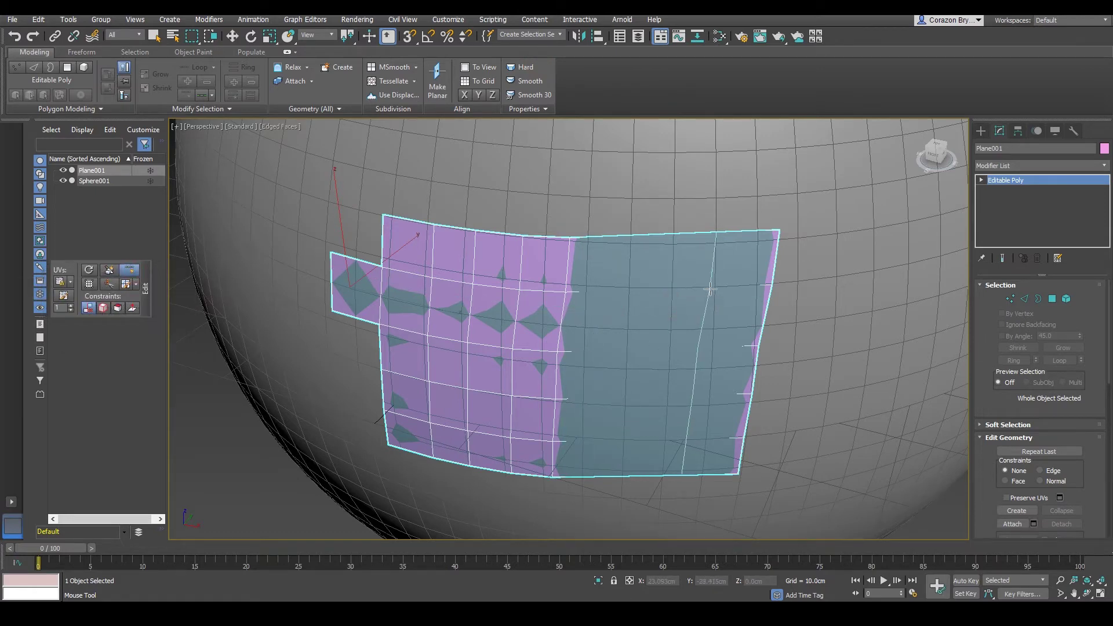
pyautogui.press('w')
# - Use PolyDraw Drag to snap the new loops' vertices along the upper border and the row beneath onto the sphere
pyautogui.click(81, 51)
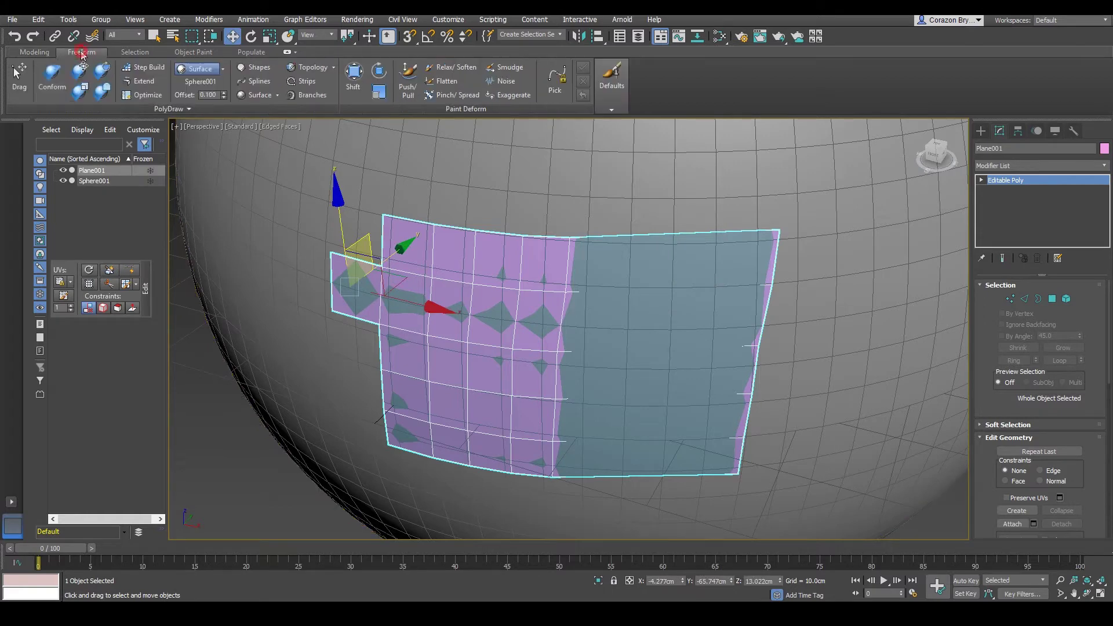
pyautogui.click(17, 73)
pyautogui.moveTo(612, 287); pyautogui.dragTo(710, 290)
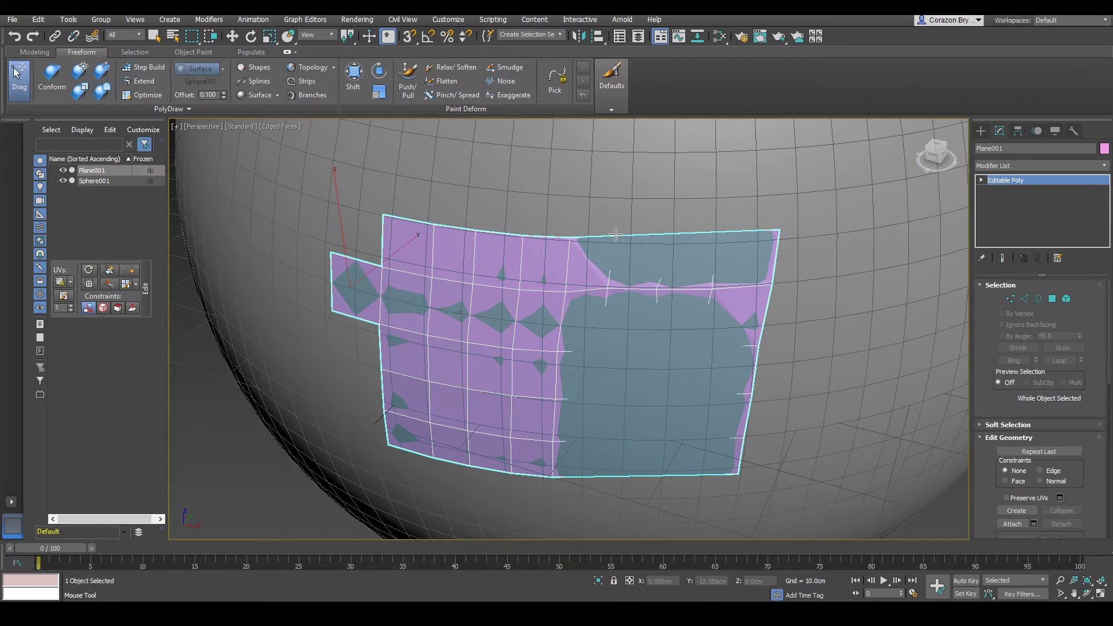
pyautogui.moveTo(615, 231); pyautogui.dragTo(616, 236)
pyautogui.click(664, 239)
pyautogui.click(716, 235)
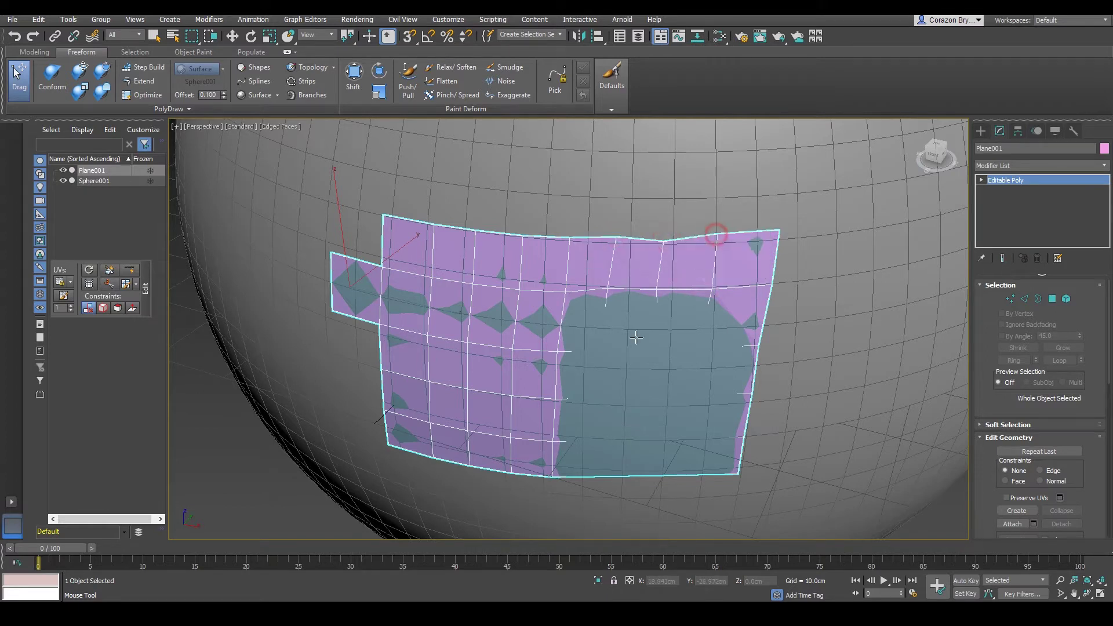
# - Use PolyDraw Drag to snap the new loops' remaining vertices onto the sphere, from the third row down to the lower border
pyautogui.click(601, 352)
pyautogui.click(644, 353)
pyautogui.click(697, 348)
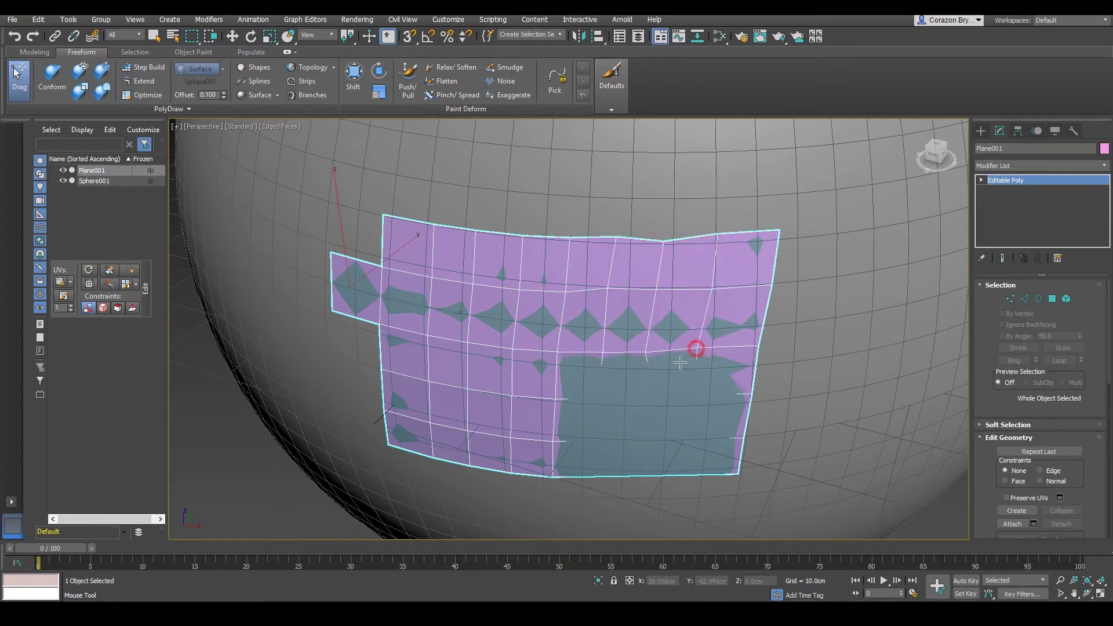
pyautogui.click(581, 404)
pyautogui.click(646, 393)
pyautogui.moveTo(582, 404); pyautogui.dragTo(603, 400)
pyautogui.click(598, 450)
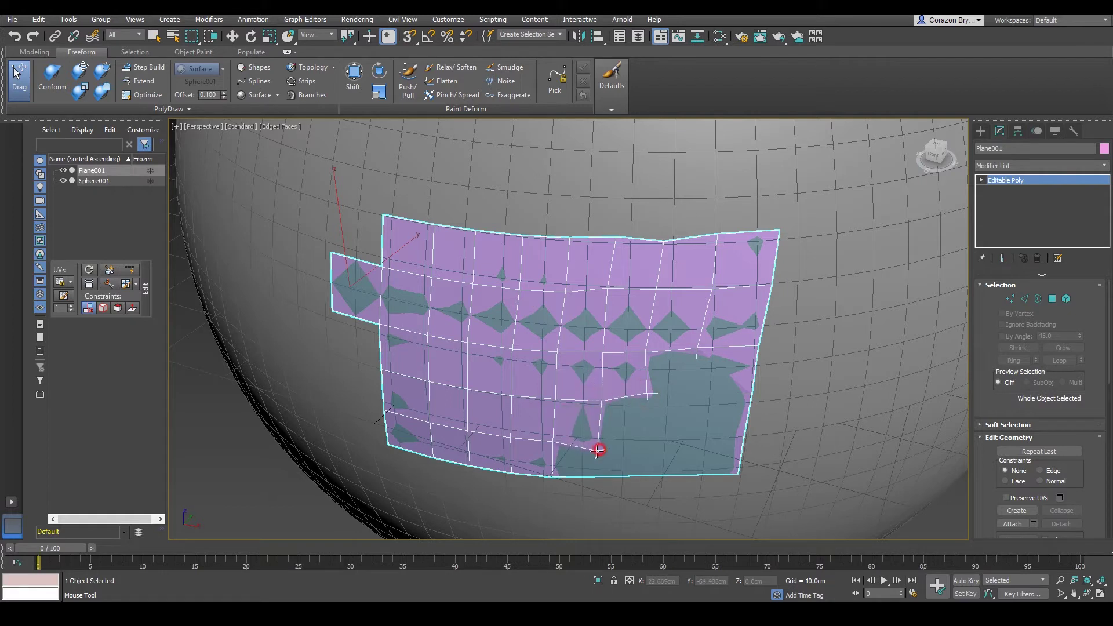
pyautogui.click(692, 400)
pyautogui.click(648, 442)
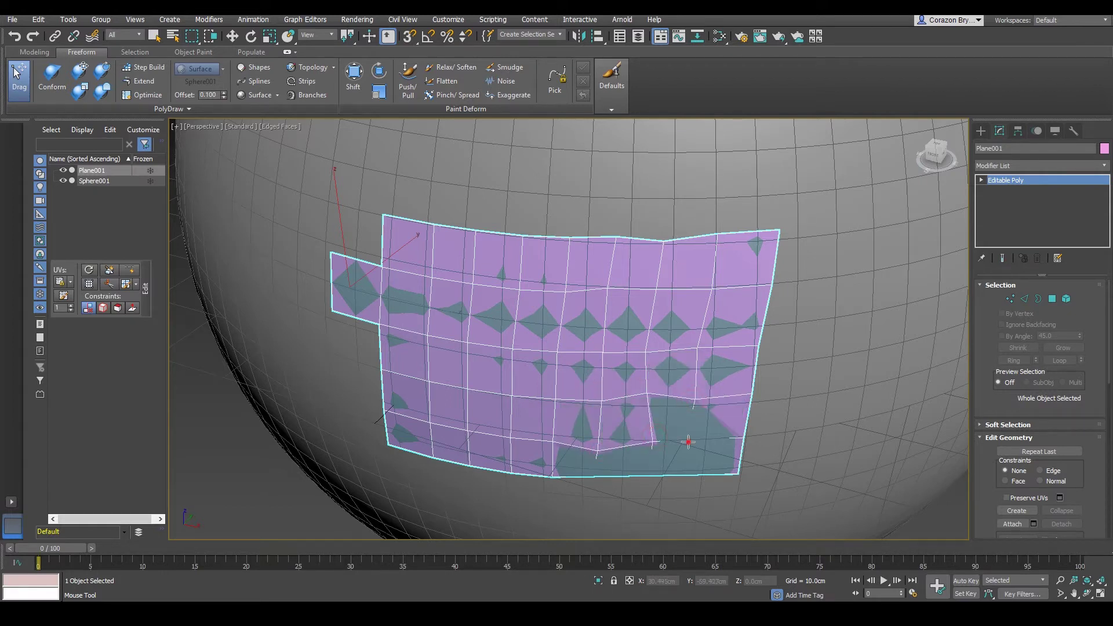
pyautogui.click(688, 442)
pyautogui.click(648, 440)
pyautogui.moveTo(641, 477); pyautogui.dragTo(686, 478)
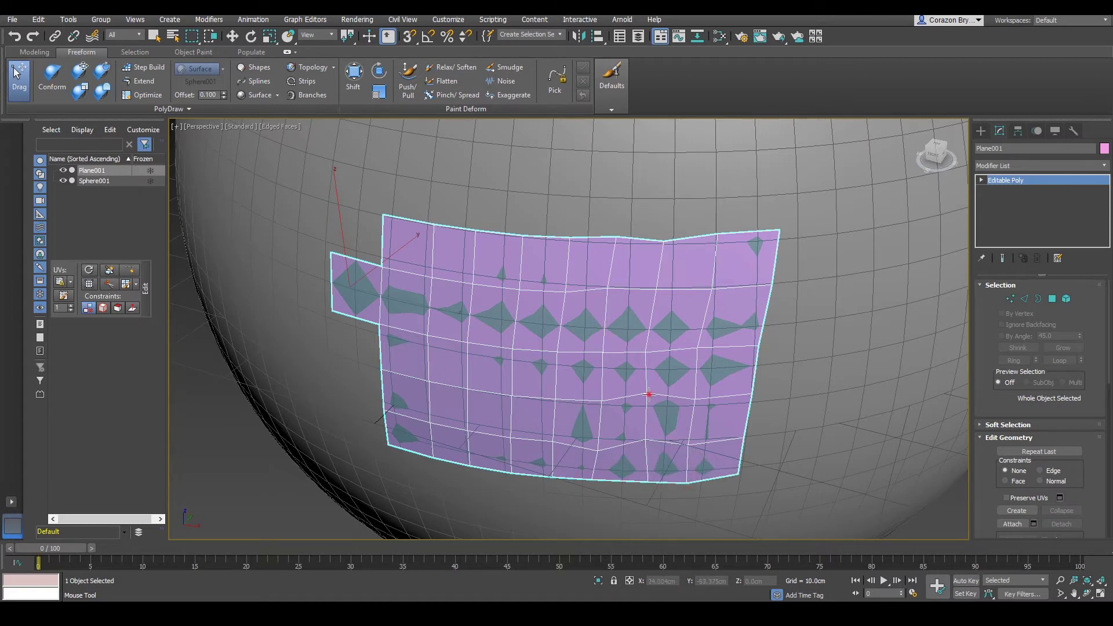
# - Nudge the dipped vertex on the patch's upper border upward so the border follows the sphere more evenly
pyautogui.keyDown('alt'); pyautogui.moveTo(648, 395); pyautogui.dragTo(643, 445, button='middle'); pyautogui.keyUp('alt')
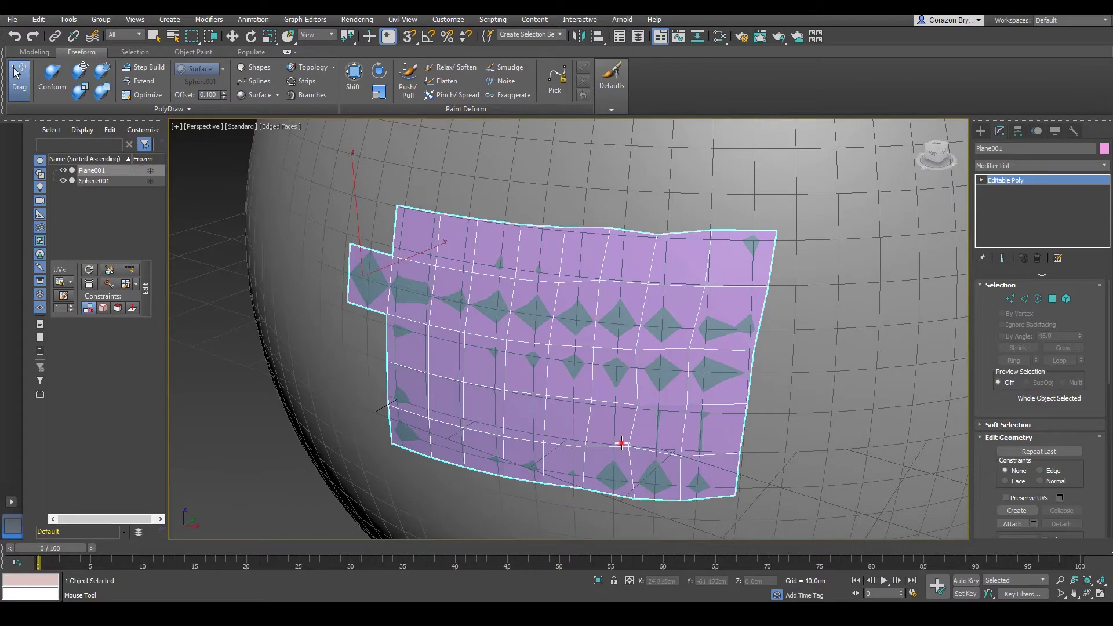
pyautogui.scroll(-3, 661, 374)
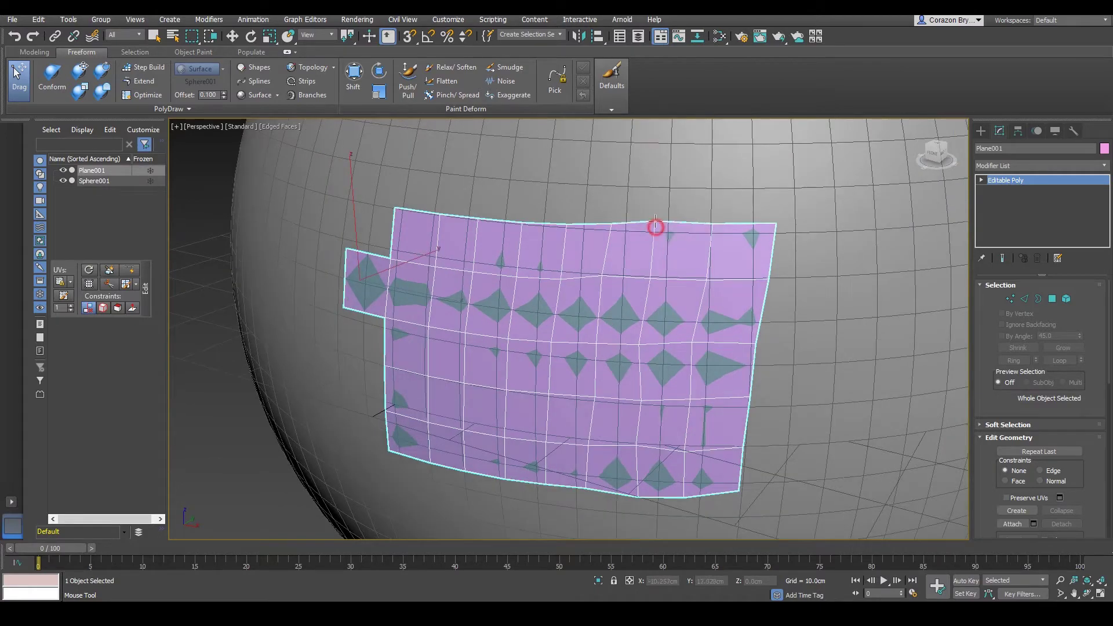
pyautogui.scroll(-3, 643, 224)
pyautogui.scroll(3, 621, 299)
pyautogui.scroll(1, 659, 354)
pyautogui.keyDown('alt'); pyautogui.moveTo(700, 265); pyautogui.dragTo(662, 255, button='middle'); pyautogui.keyUp('alt')
# - Use PolyDraw Extend to fill the two-polygon rectangular hole in the lower part of the patch
pyautogui.click(140, 81)
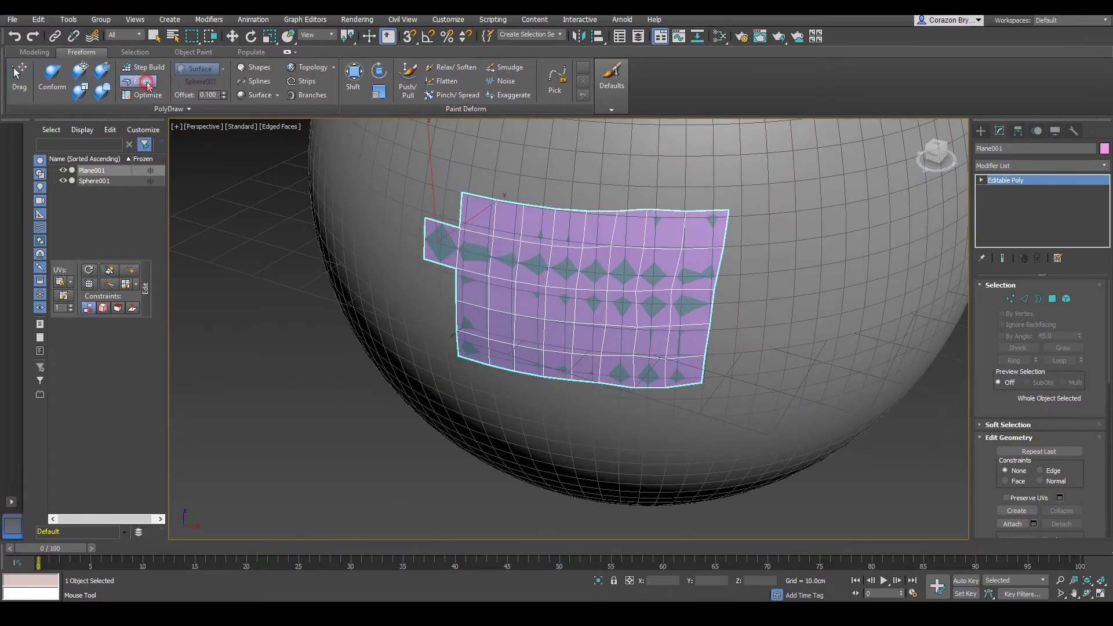
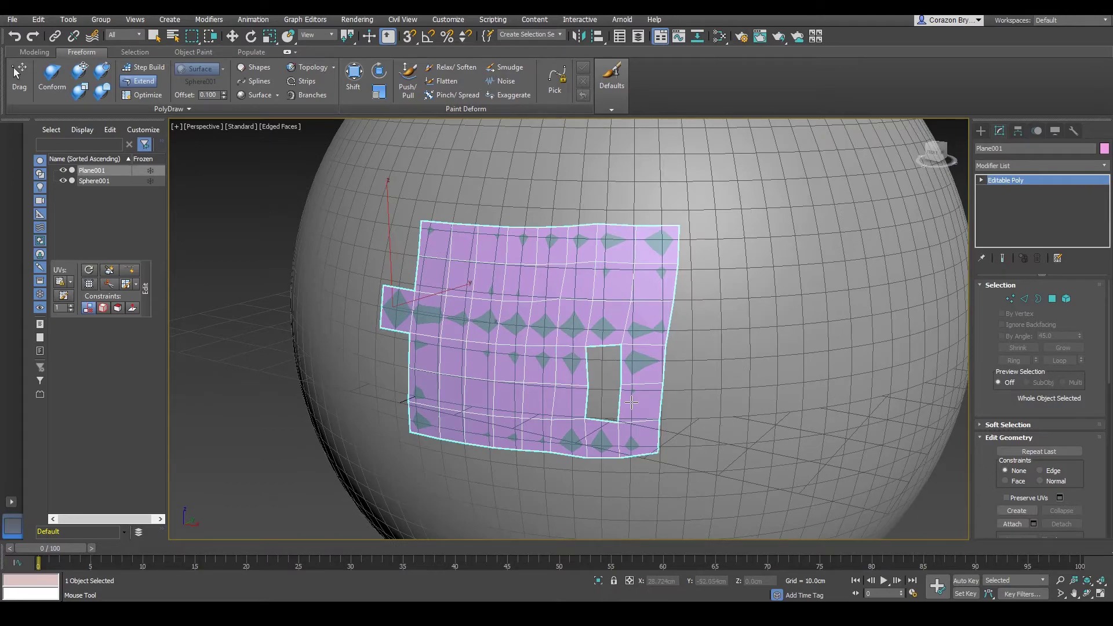
pyautogui.keyDown('alt'); pyautogui.moveTo(619, 404); pyautogui.dragTo(558, 339, button='middle'); pyautogui.keyUp('alt')
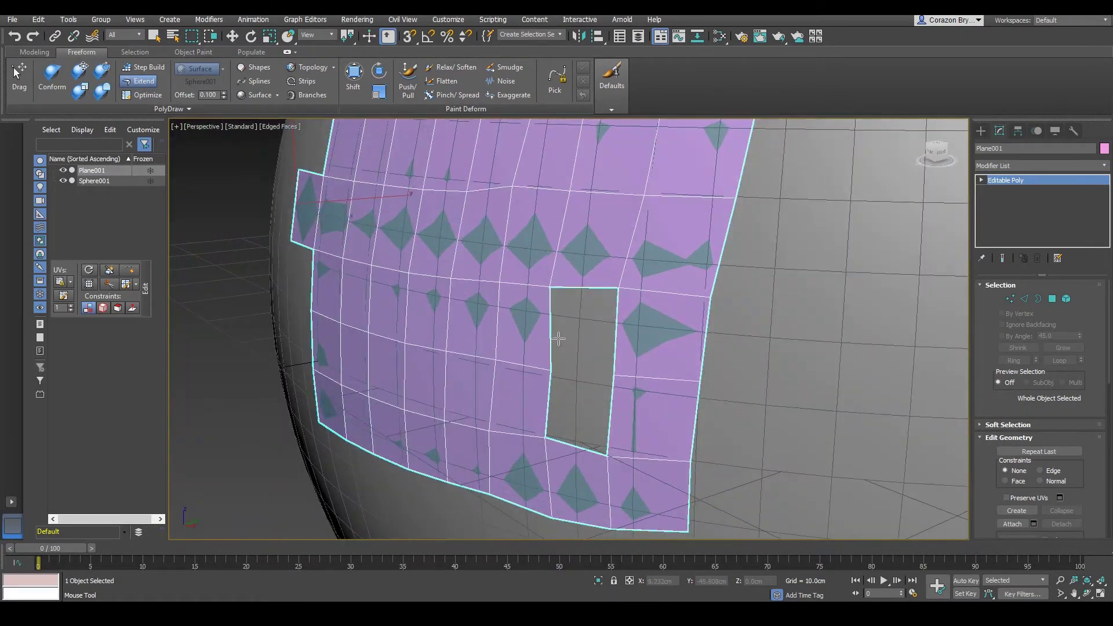
pyautogui.keyDown('alt'); pyautogui.moveTo(525, 423); pyautogui.dragTo(542, 371, button='middle'); pyautogui.keyUp('alt')
pyautogui.click(140, 83)
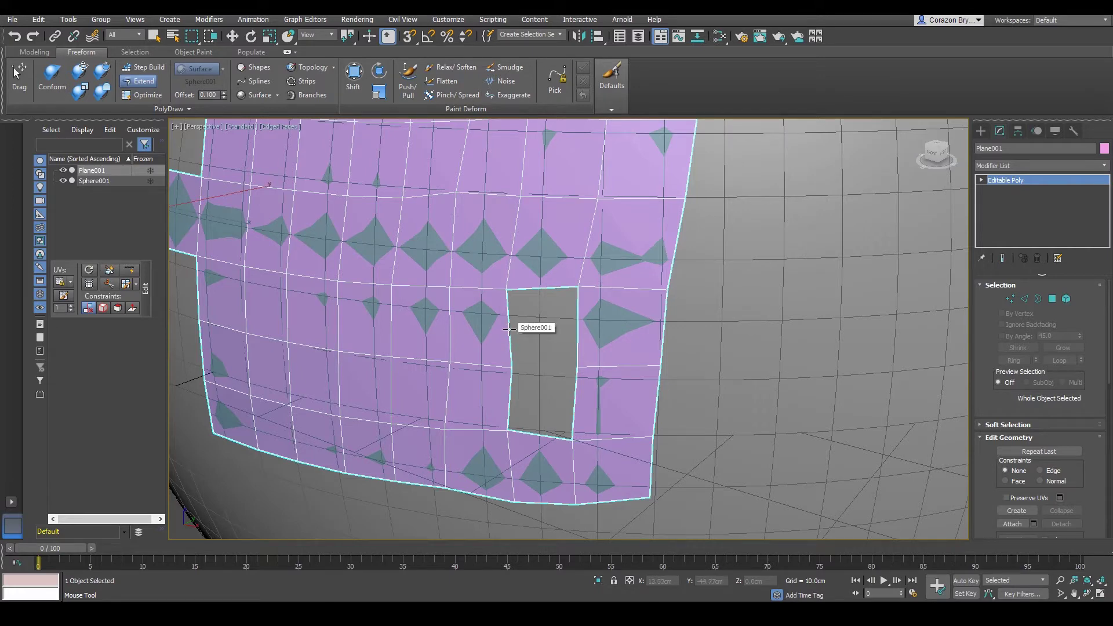
pyautogui.click(510, 394)
pyautogui.moveTo(597, 413)
pyautogui.keyDown('alt'); pyautogui.mouseDown(button='middle')
pyautogui.moveTo(574, 404)
pyautogui.moveTo(603, 374)
pyautogui.moveTo(585, 376)
pyautogui.moveTo(598, 405)
pyautogui.moveTo(615, 400)
pyautogui.mouseUp(button='middle'); pyautogui.keyUp('alt')
pyautogui.scroll(-3, 615, 400)
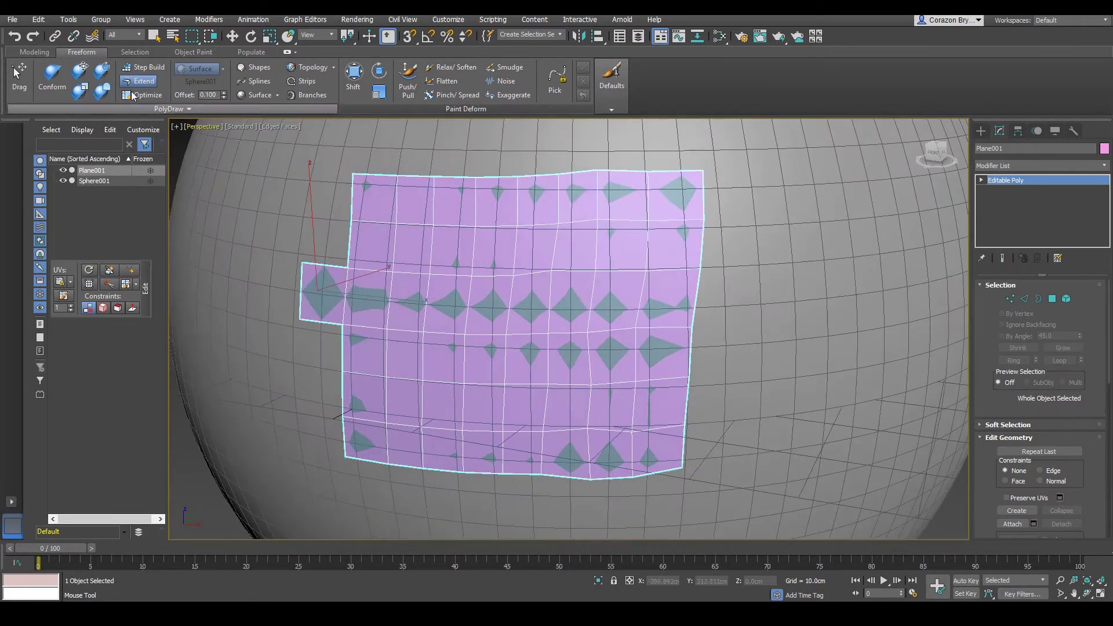
pyautogui.keyDown('alt'); pyautogui.moveTo(561, 375); pyautogui.dragTo(548, 377, button='middle'); pyautogui.keyUp('alt')
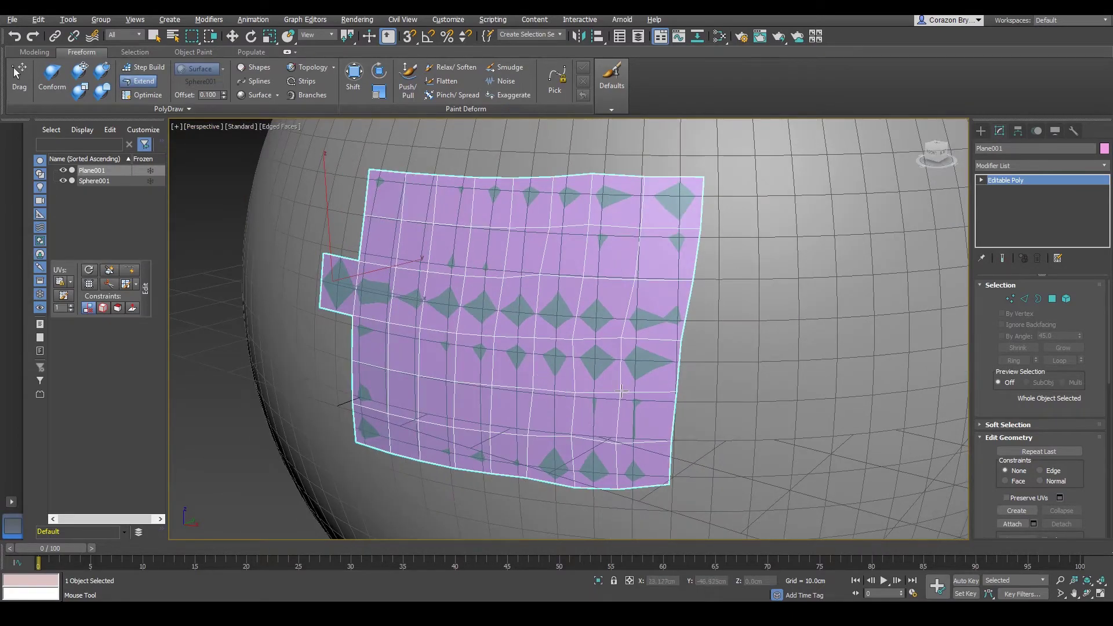
pyautogui.keyDown('alt'); pyautogui.moveTo(621, 391); pyautogui.dragTo(669, 368, button='middle'); pyautogui.keyUp('alt')
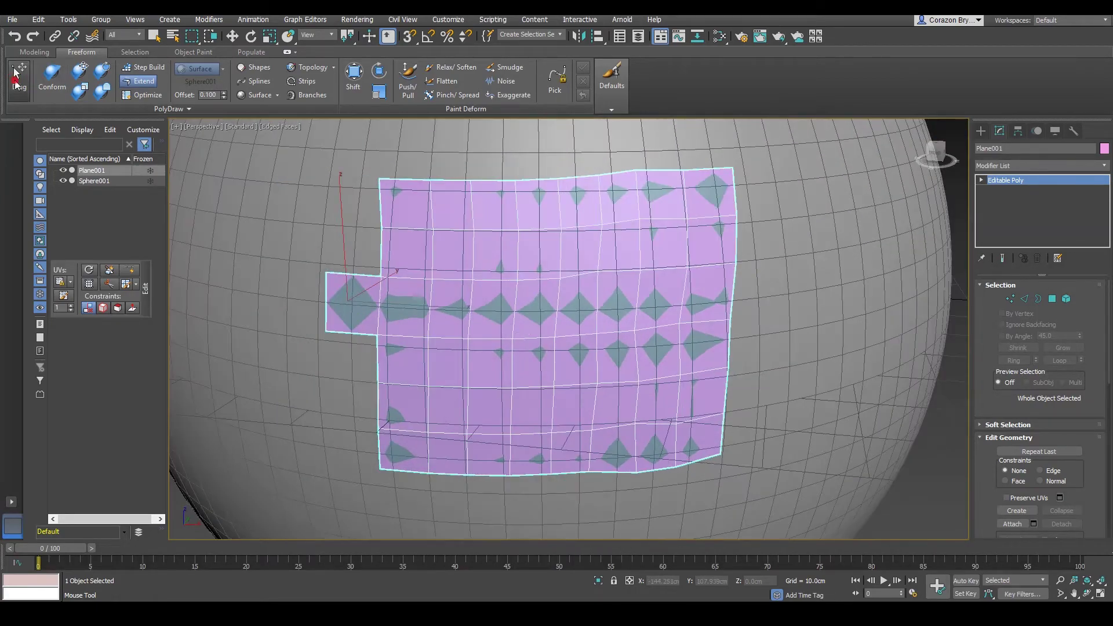
pyautogui.click(17, 72)
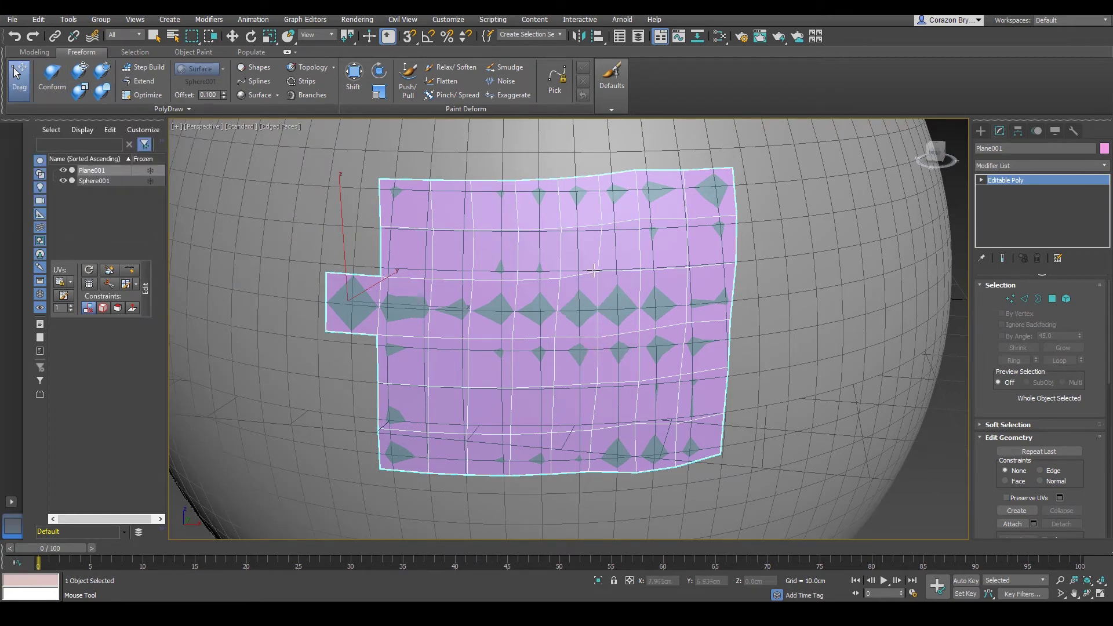
pyautogui.click(140, 82)
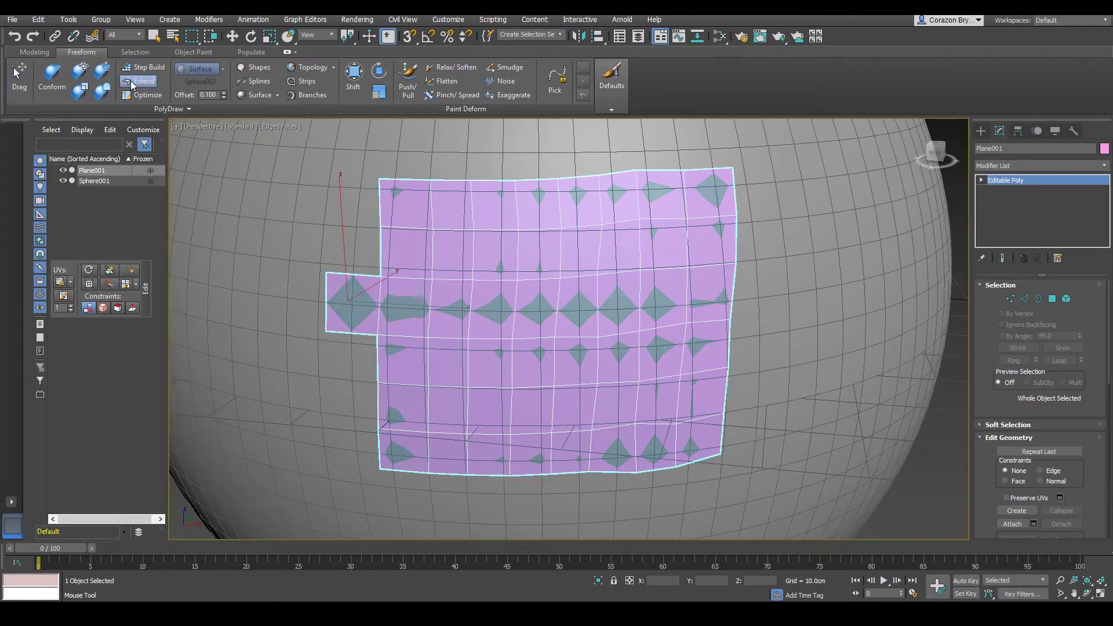
# - With Extend active, reposition the lower corner, outer border and uneven interior vertices to even out the grid on the sphere
pyautogui.keyDown('alt'); pyautogui.moveTo(501, 187); pyautogui.dragTo(543, 312, button='middle'); pyautogui.keyUp('alt')
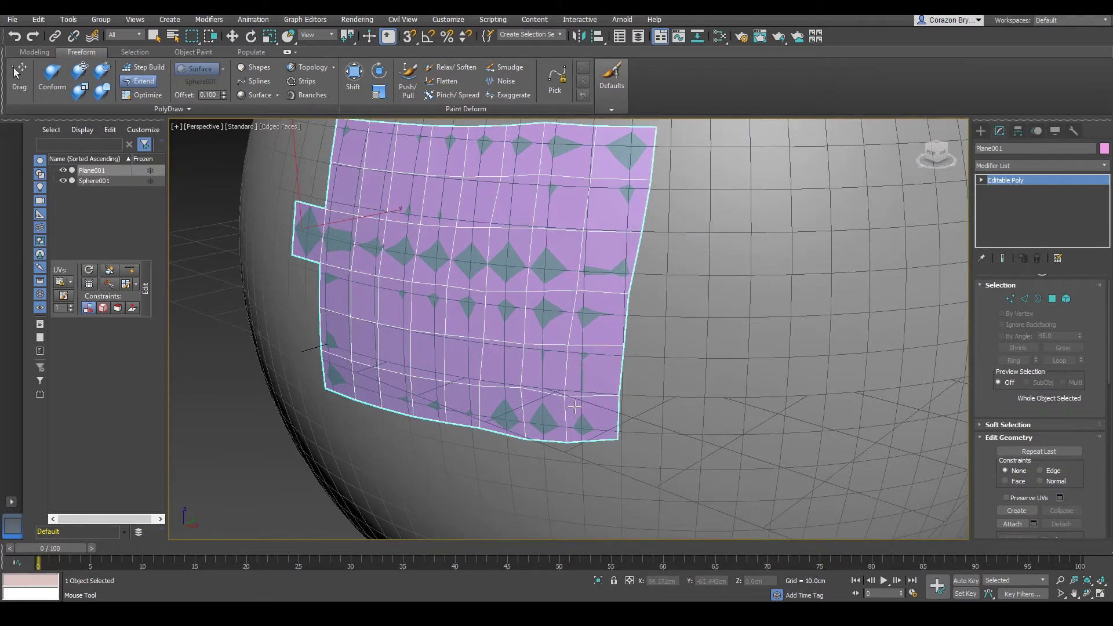
pyautogui.keyDown('ctrl'); pyautogui.keyDown('alt'); pyautogui.keyDown('shift'); pyautogui.moveTo(564, 397); pyautogui.dragTo(567, 395); pyautogui.keyUp('shift'); pyautogui.keyUp('alt'); pyautogui.keyUp('ctrl')
pyautogui.keyDown('ctrl'); pyautogui.keyDown('alt'); pyautogui.keyDown('shift'); pyautogui.moveTo(617, 438); pyautogui.dragTo(615, 447); pyautogui.keyUp('shift'); pyautogui.keyUp('alt'); pyautogui.keyUp('ctrl')
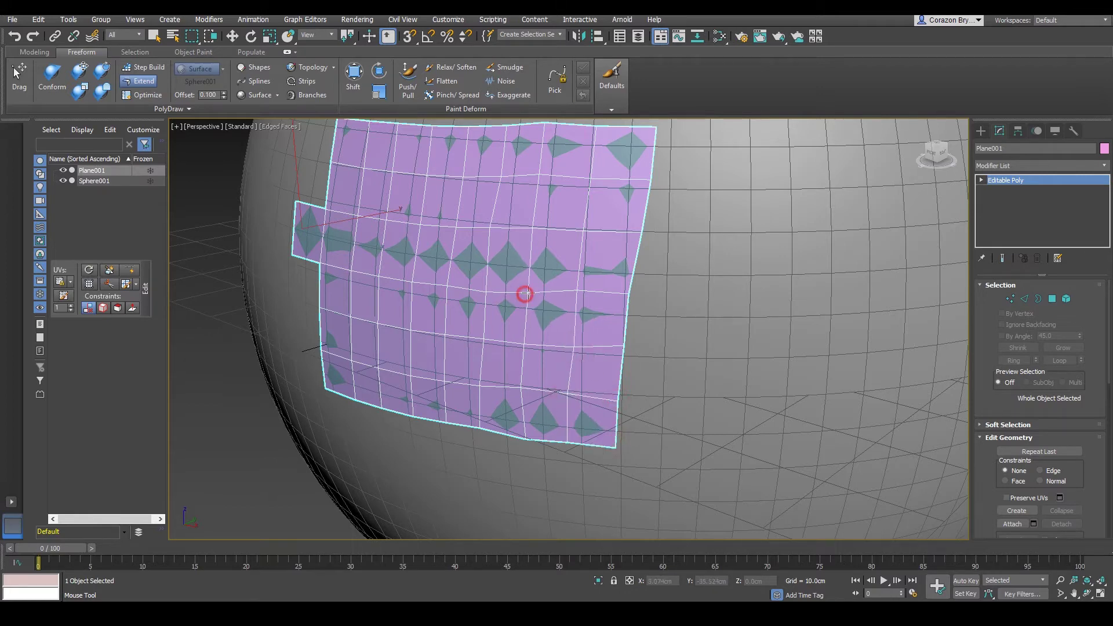
pyautogui.keyDown('ctrl'); pyautogui.keyDown('alt'); pyautogui.keyDown('shift'); pyautogui.moveTo(629, 294); pyautogui.dragTo(632, 293); pyautogui.keyUp('shift'); pyautogui.keyUp('alt'); pyautogui.keyUp('ctrl')
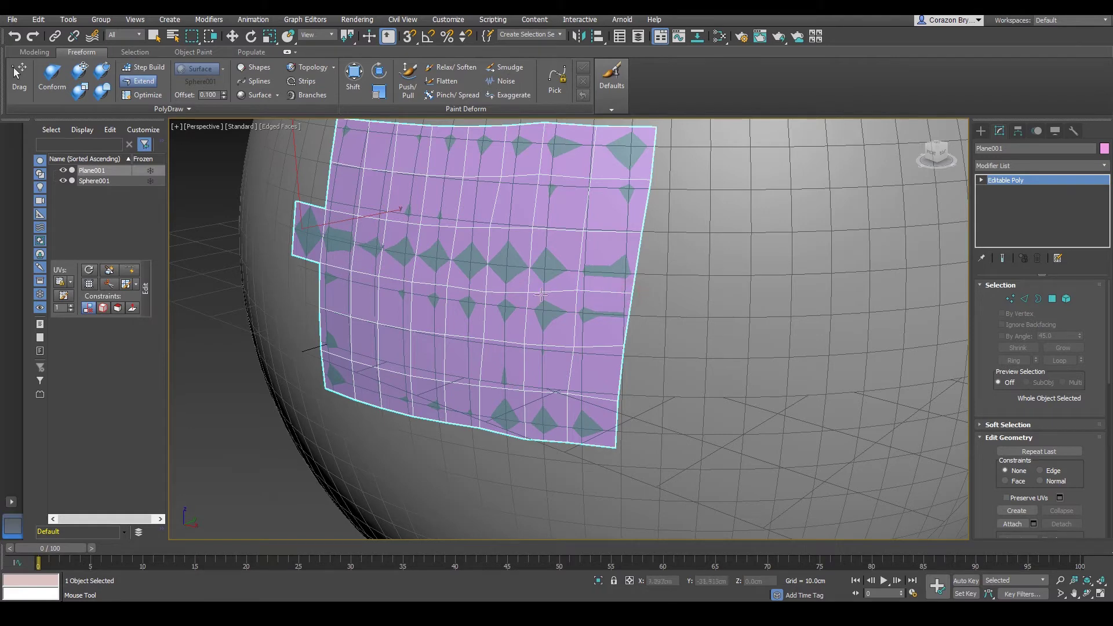
pyautogui.keyDown('ctrl'); pyautogui.keyDown('alt'); pyautogui.keyDown('shift'); pyautogui.moveTo(523, 296); pyautogui.dragTo(523, 294); pyautogui.keyUp('shift'); pyautogui.keyUp('alt'); pyautogui.keyUp('ctrl')
pyautogui.click(493, 232)
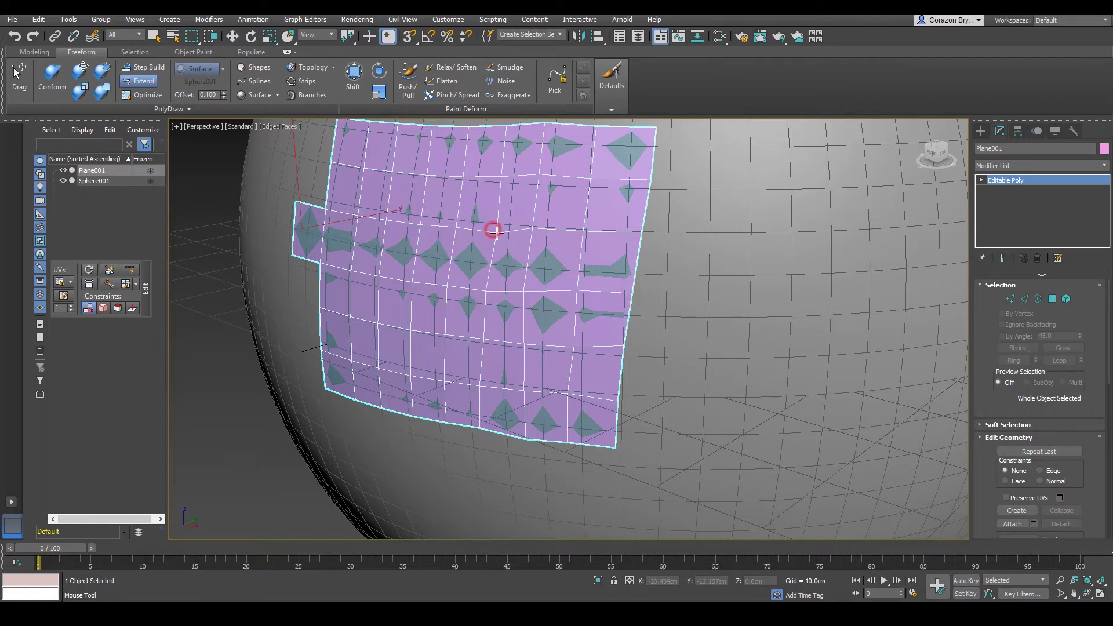
pyautogui.click(541, 176)
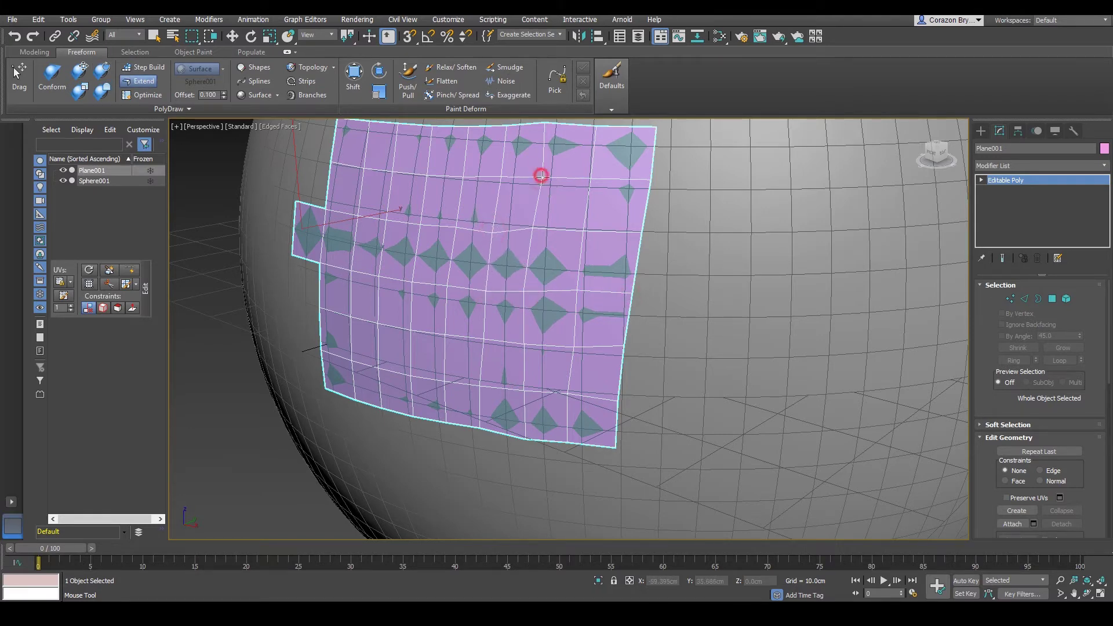
pyautogui.moveTo(492, 234); pyautogui.dragTo(492, 230)
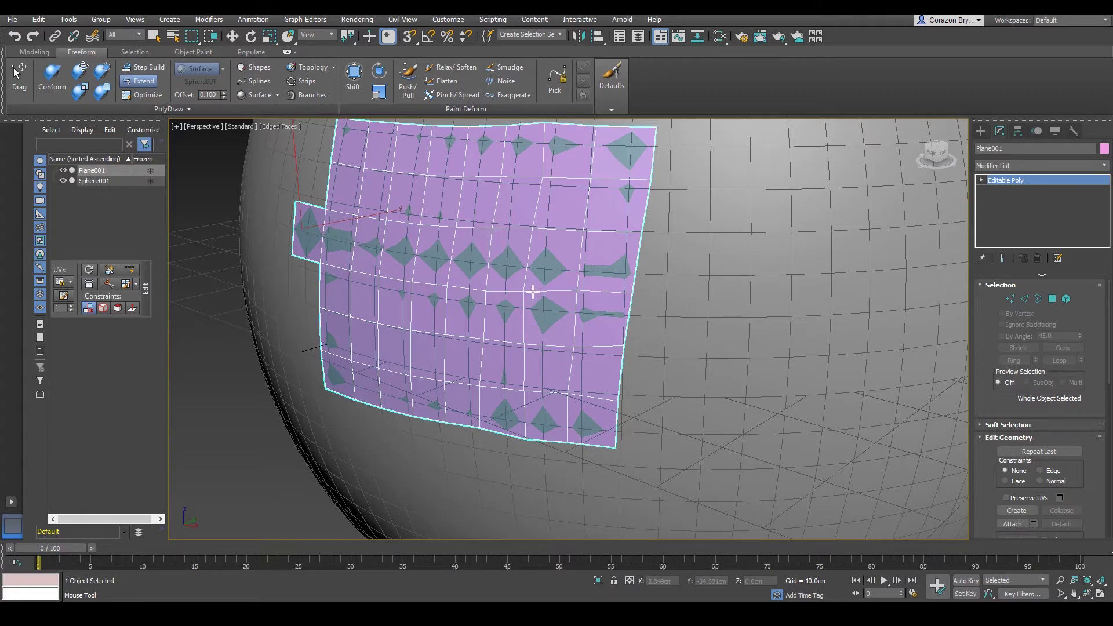
pyautogui.keyDown('alt'); pyautogui.moveTo(532, 291); pyautogui.dragTo(593, 314, button='middle'); pyautogui.keyUp('alt')
pyautogui.scroll(-3, 591, 328)
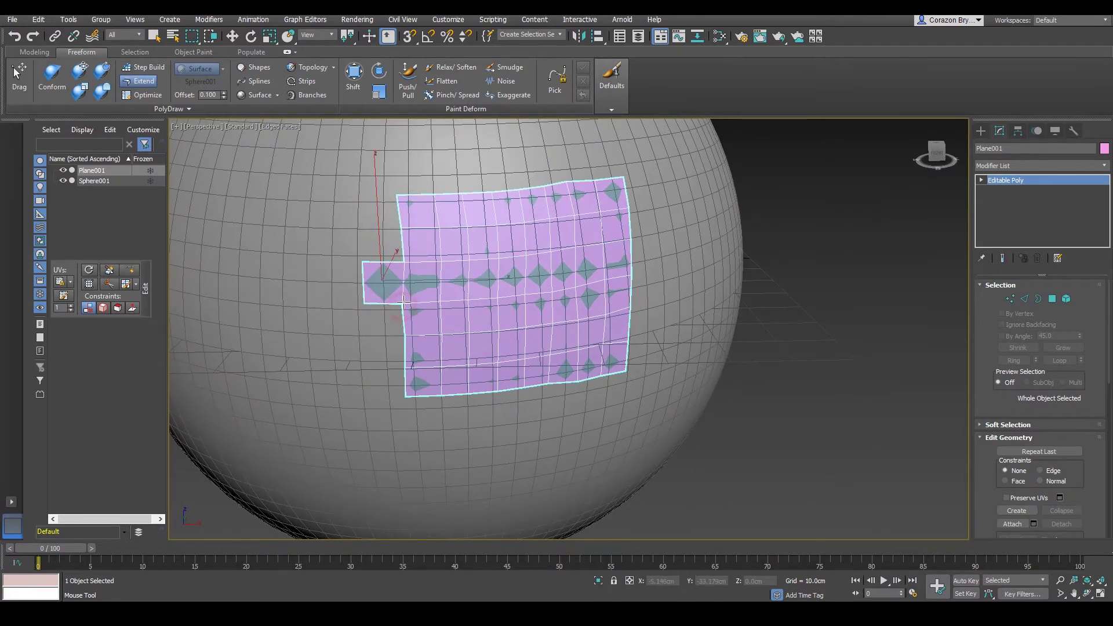
pyautogui.keyDown('alt'); pyautogui.moveTo(662, 321); pyautogui.dragTo(609, 253, button='middle'); pyautogui.keyUp('alt')
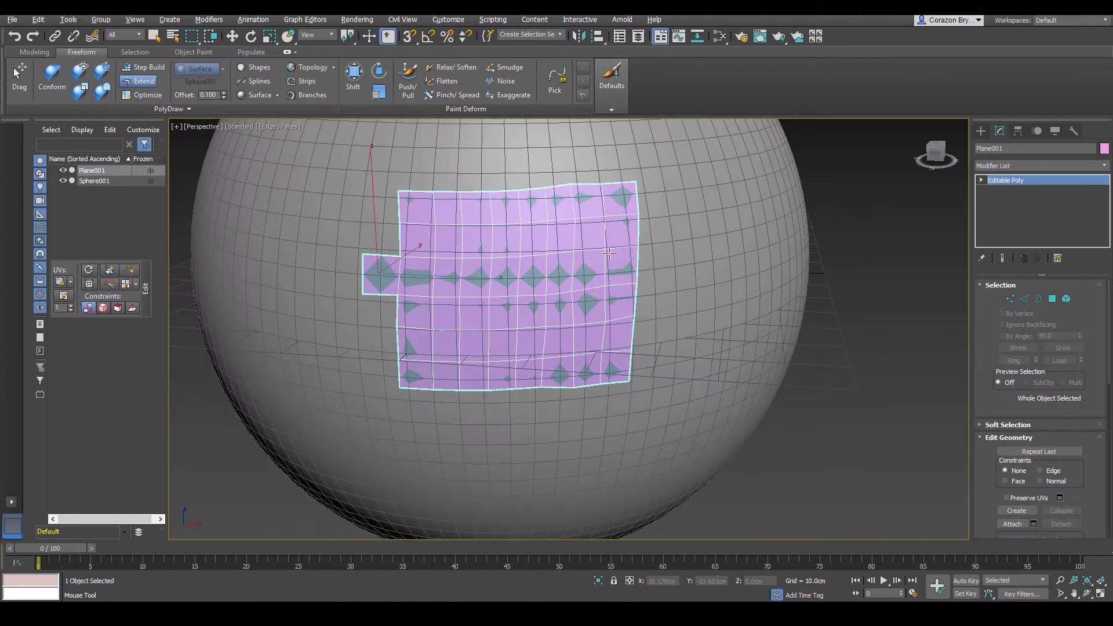
pyautogui.scroll(3, 450, 285)
pyautogui.keyDown('alt'); pyautogui.moveTo(451, 284); pyautogui.dragTo(474, 350, button='middle'); pyautogui.keyUp('alt')
pyautogui.scroll(3, 482, 313)
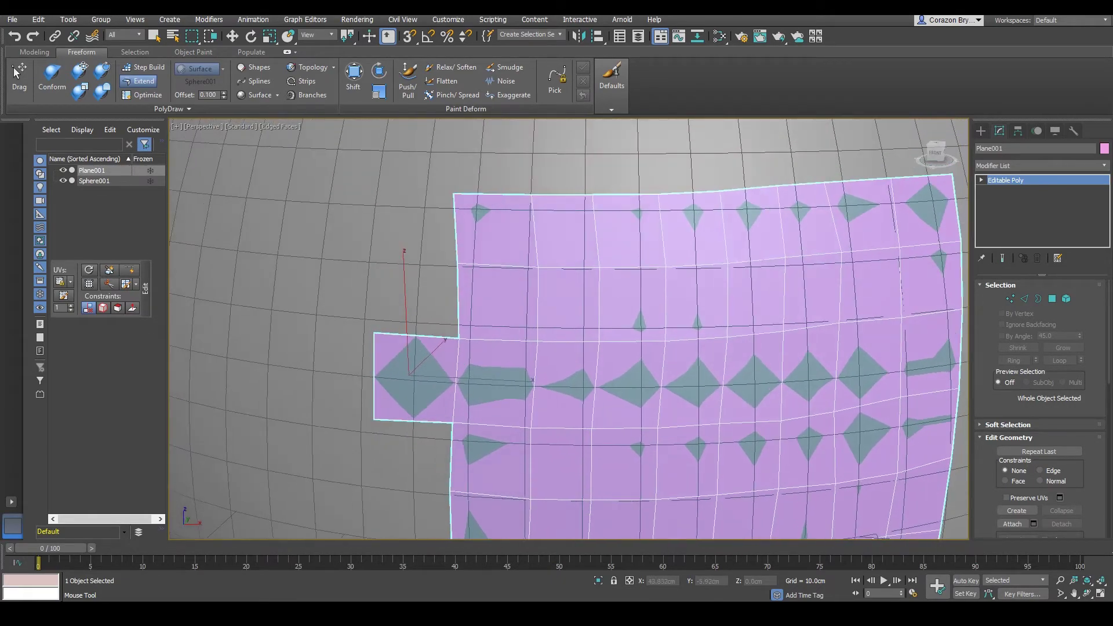
pyautogui.moveTo(453, 263)
pyautogui.mouseDown()
pyautogui.moveTo(465, 343)
pyautogui.moveTo(398, 335)
pyautogui.mouseUp()
pyautogui.click(460, 341)
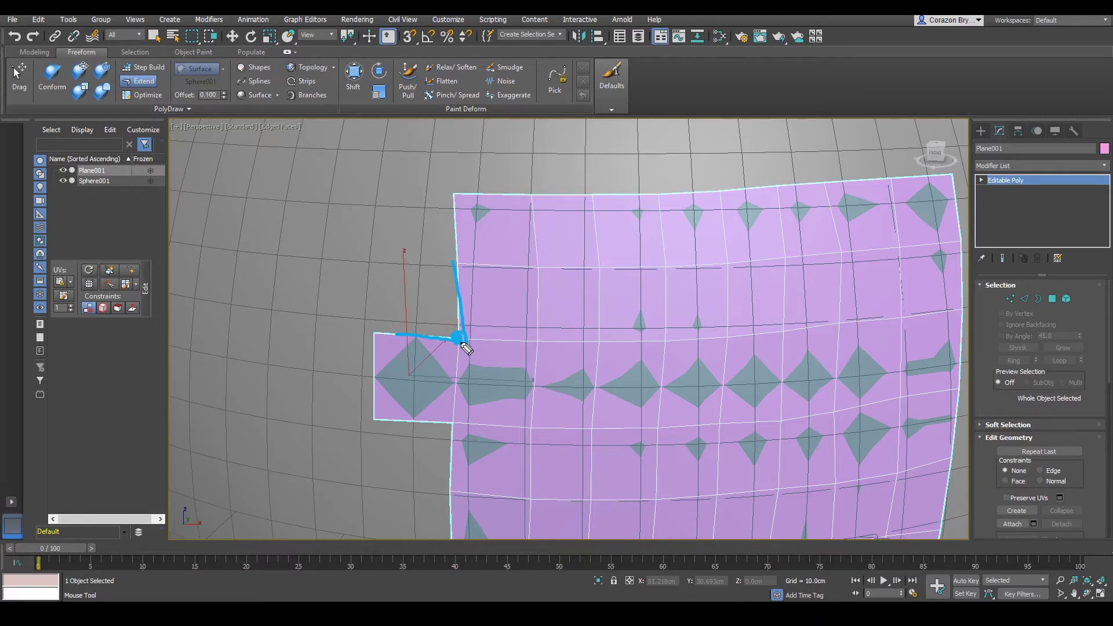
pyautogui.moveTo(459, 336)
pyautogui.mouseDown()
pyautogui.moveTo(438, 281)
pyautogui.moveTo(396, 257)
pyautogui.mouseUp()
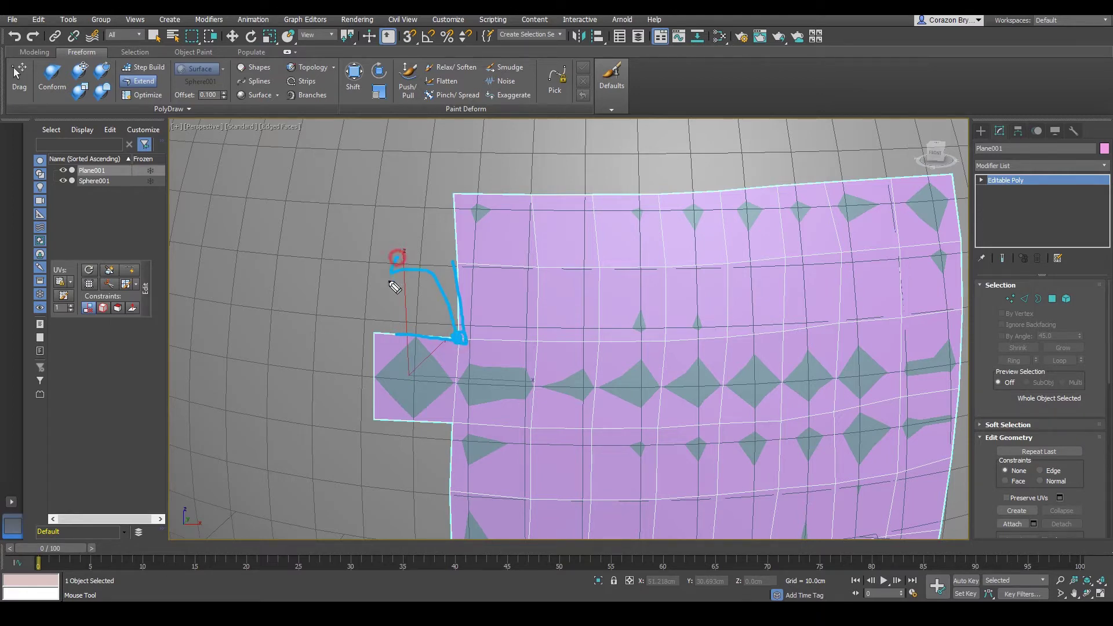
pyautogui.press('Escape')
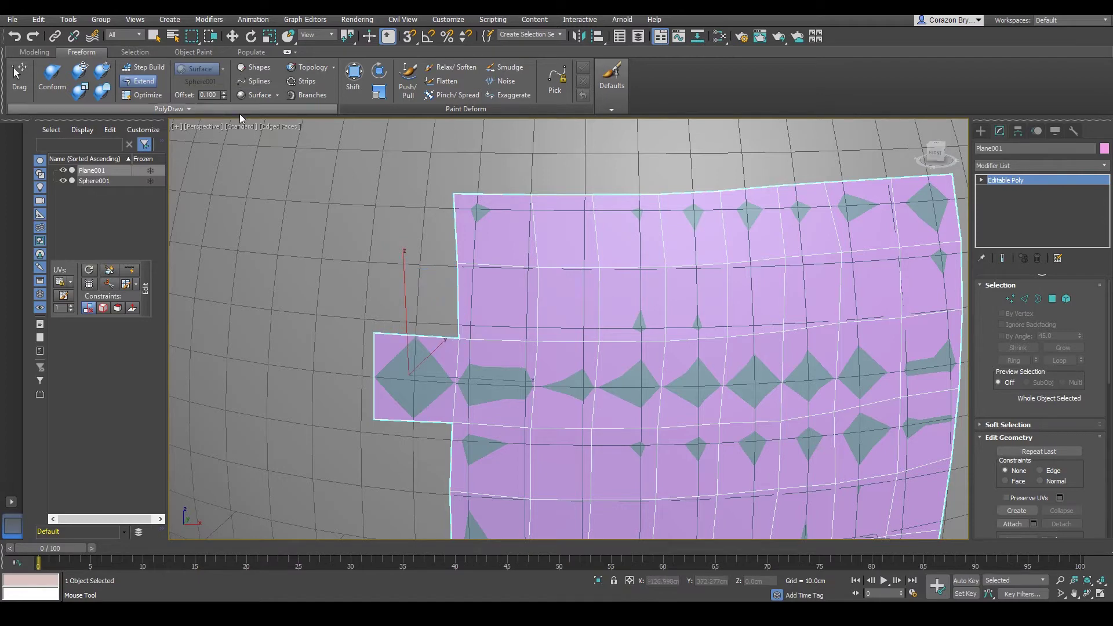
# - Extend the notch corner vertices into new polygons, two above and two below the polygon protruding from the patch's left border
pyautogui.moveTo(458, 339); pyautogui.dragTo(381, 269)
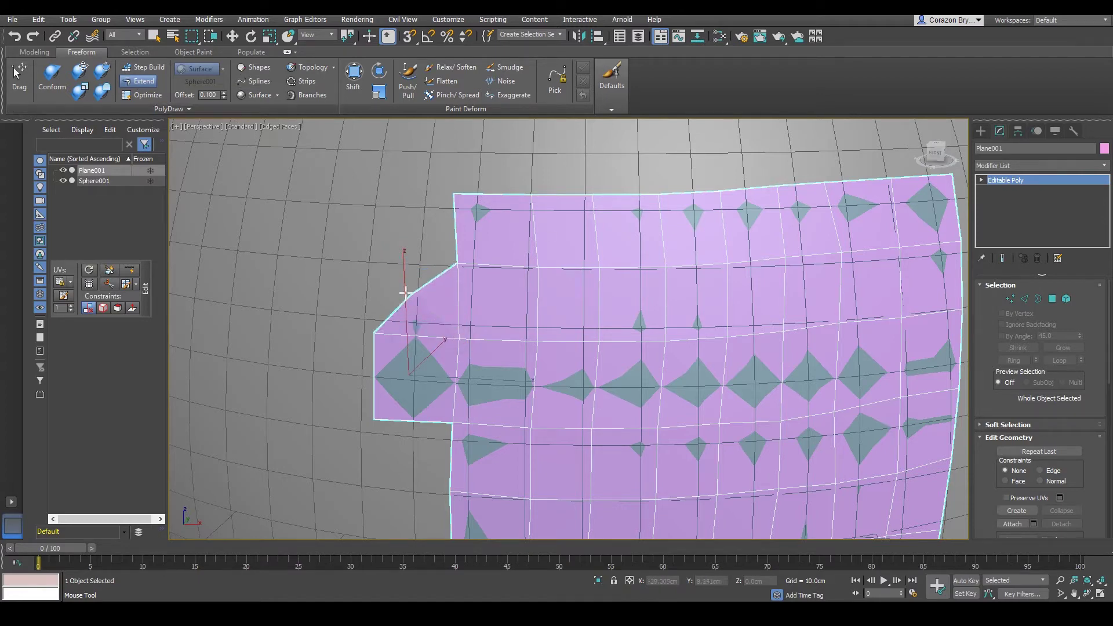
pyautogui.moveTo(458, 255); pyautogui.dragTo(380, 197)
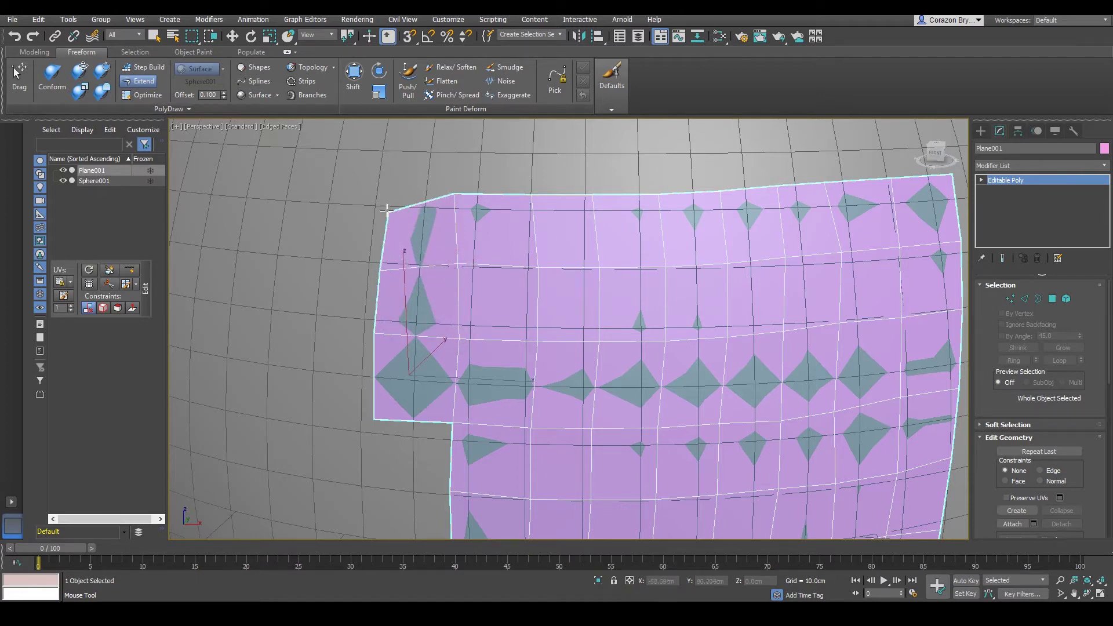
pyautogui.scroll(-3, 415, 342)
pyautogui.scroll(3, 415, 342)
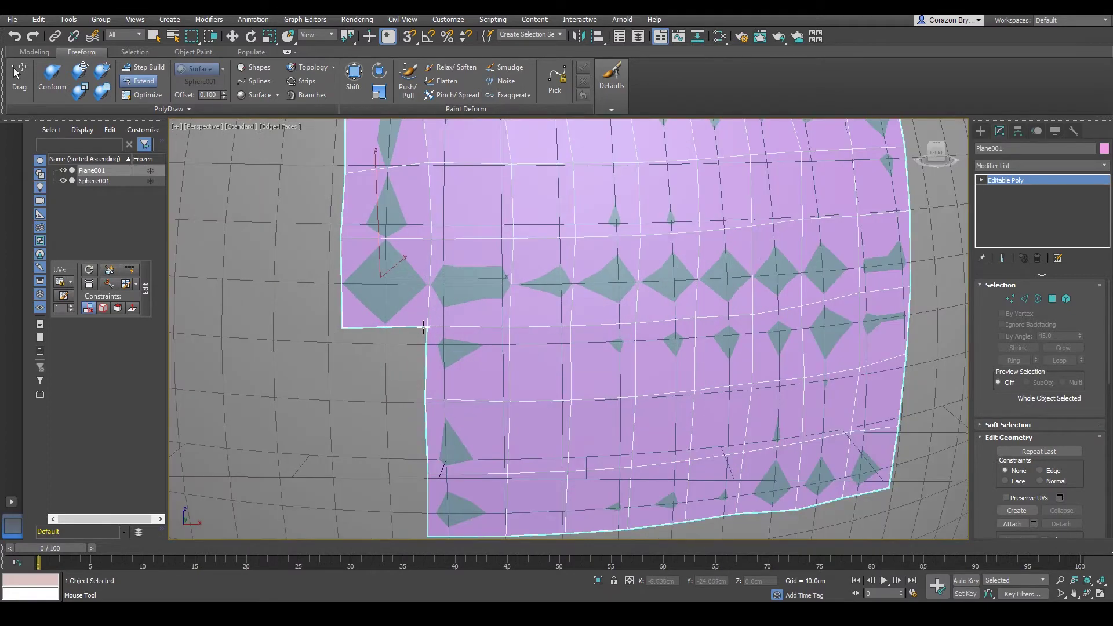
pyautogui.moveTo(421, 330); pyautogui.dragTo(358, 398)
pyautogui.moveTo(425, 400); pyautogui.dragTo(439, 334, button='middle')
pyautogui.moveTo(439, 334); pyautogui.dragTo(376, 400)
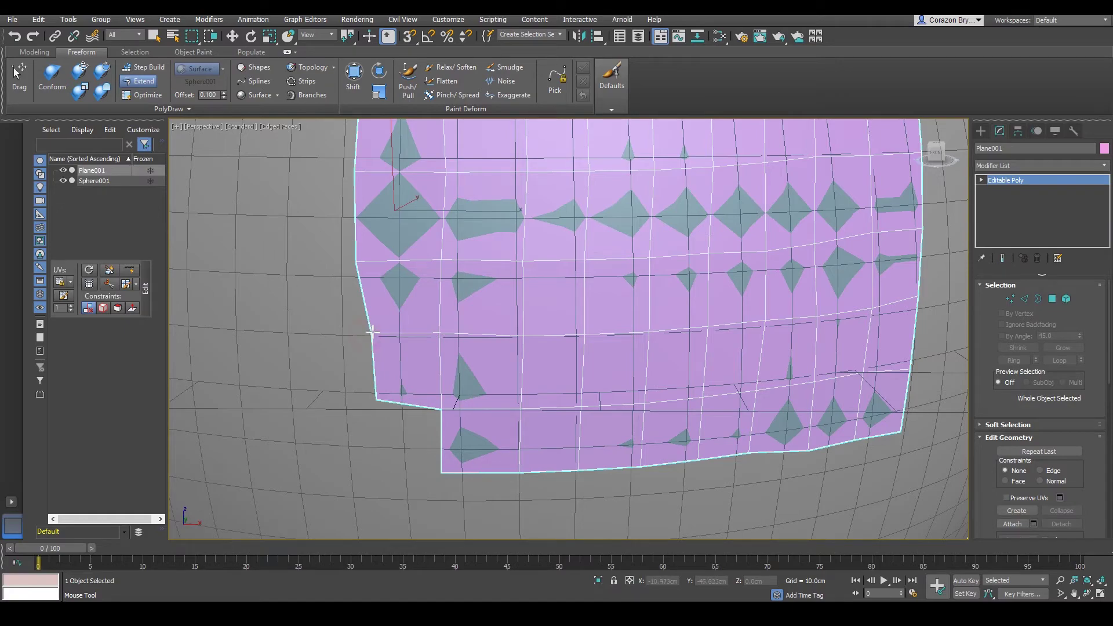
# - Move the two lowest vertices of the new left column outward and extend the remaining notch corner into the column's bottom polygon
pyautogui.keyDown('ctrl'); pyautogui.keyDown('alt'); pyautogui.keyDown('shift'); pyautogui.moveTo(372, 331); pyautogui.dragTo(364, 331); pyautogui.keyUp('shift'); pyautogui.keyUp('alt'); pyautogui.keyUp('ctrl')
pyautogui.keyDown('ctrl'); pyautogui.keyDown('alt'); pyautogui.keyDown('shift'); pyautogui.moveTo(376, 400); pyautogui.dragTo(366, 403); pyautogui.keyUp('shift'); pyautogui.keyUp('alt'); pyautogui.keyUp('ctrl')
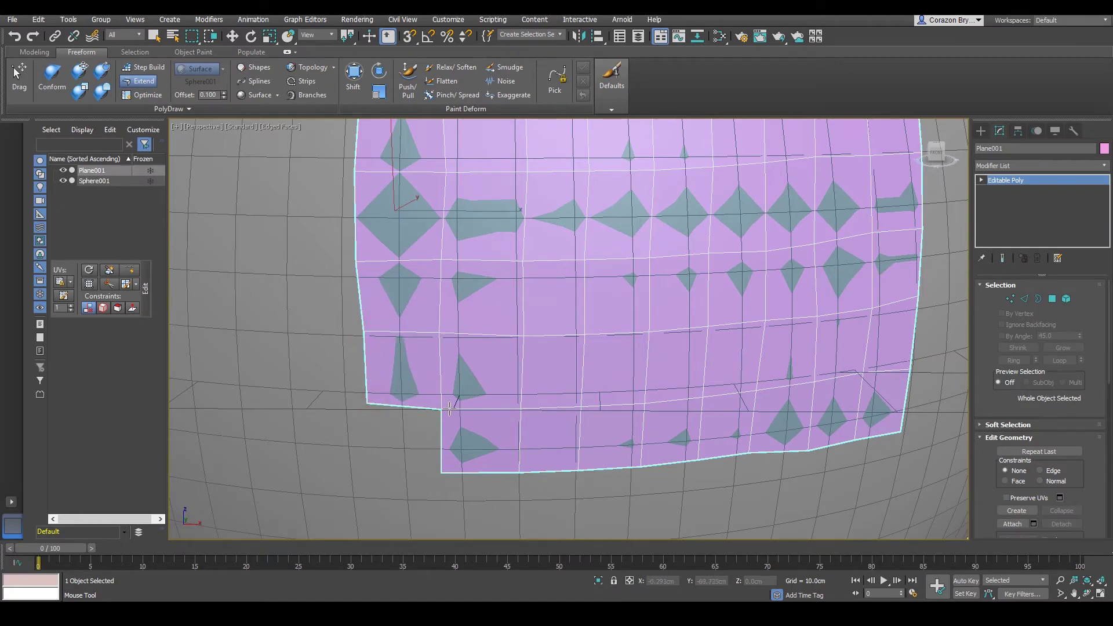
pyautogui.moveTo(450, 408); pyautogui.dragTo(373, 467)
pyautogui.moveTo(581, 365); pyautogui.dragTo(472, 377, button='middle')
pyautogui.scroll(-4, 472, 382)
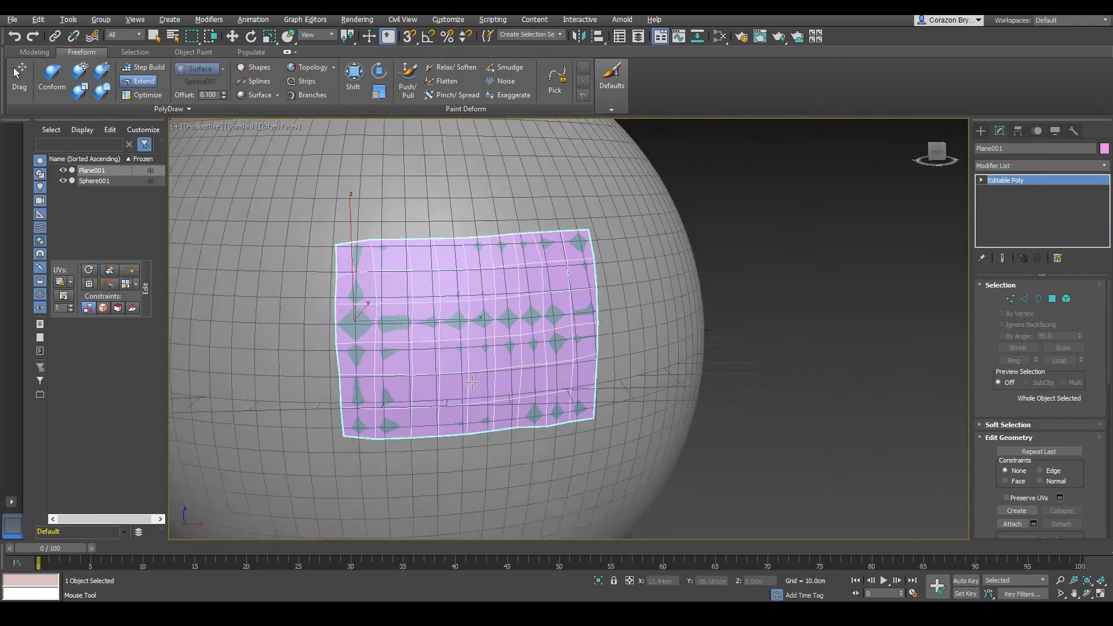
pyautogui.scroll(6, 394, 401)
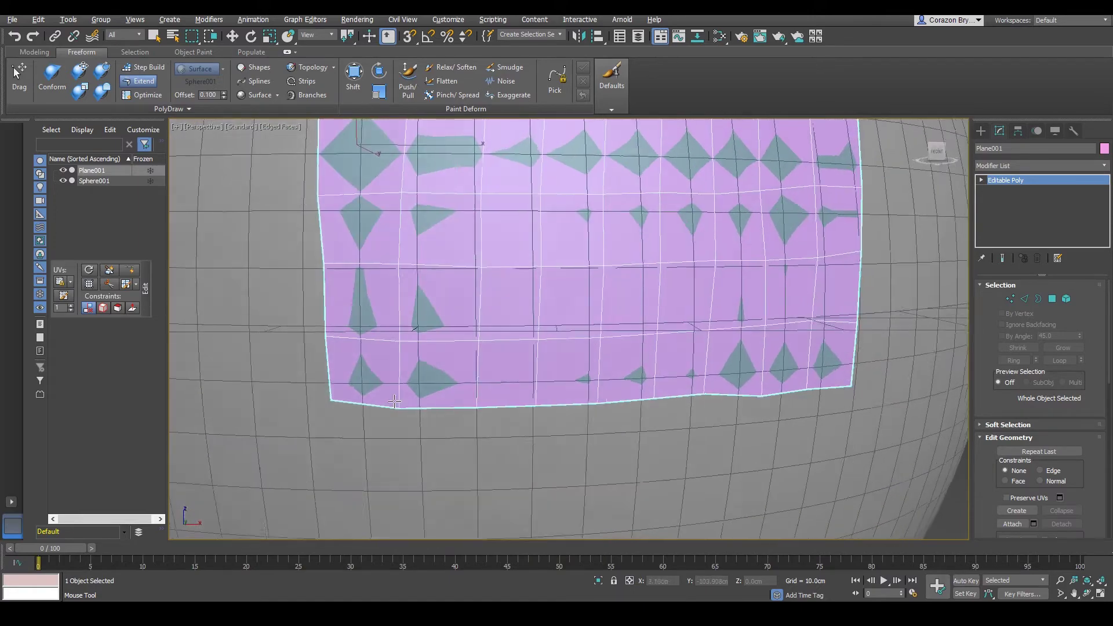
pyautogui.keyDown('alt'); pyautogui.moveTo(394, 401); pyautogui.dragTo(398, 377, button='middle'); pyautogui.keyUp('alt')
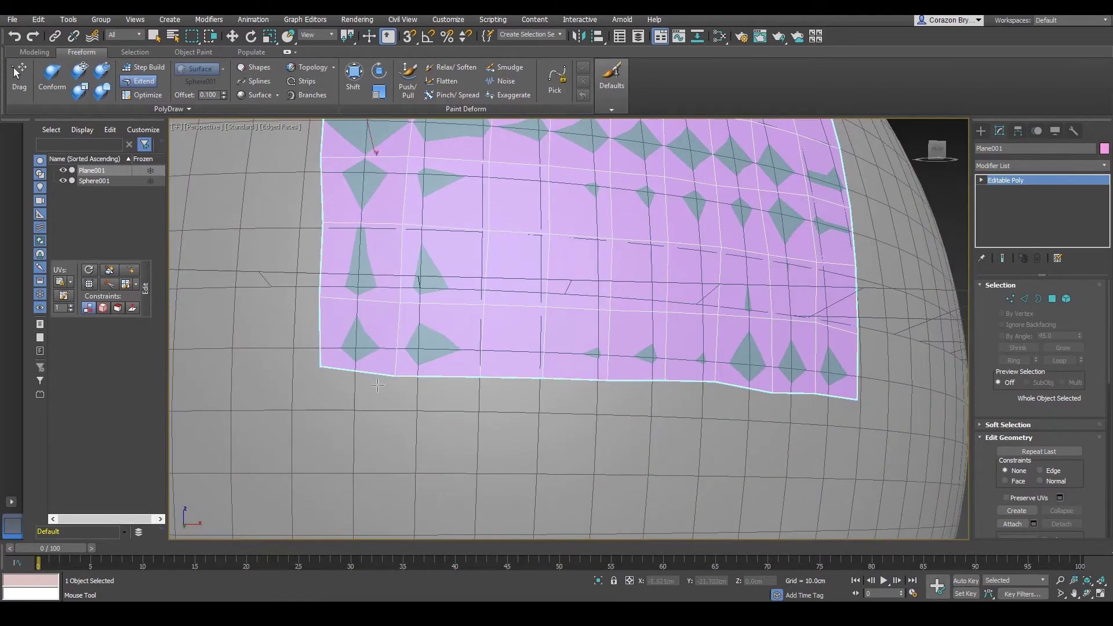
pyautogui.moveTo(388, 375); pyautogui.dragTo(365, 513)
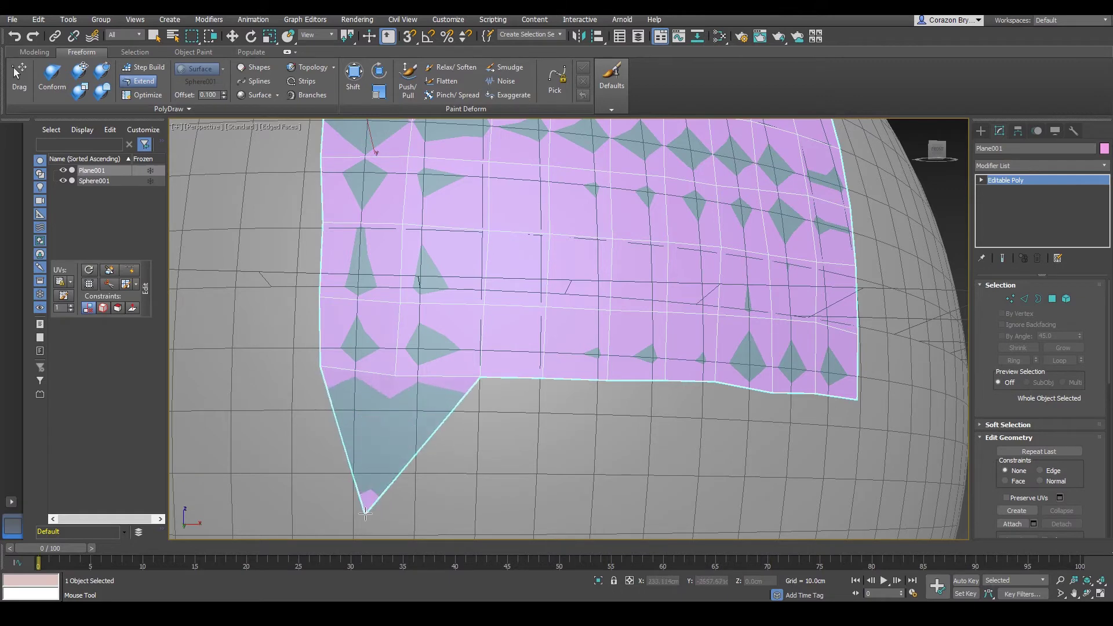
pyautogui.moveTo(490, 410); pyautogui.dragTo(495, 350, button='middle')
pyautogui.keyDown('ctrl'); pyautogui.click(418, 369); pyautogui.keyUp('ctrl')
# - Extend the lower border vertices one after another into a new row of five polygons, starting from the patch's lower-left corner
pyautogui.scroll(4, 310, 422)
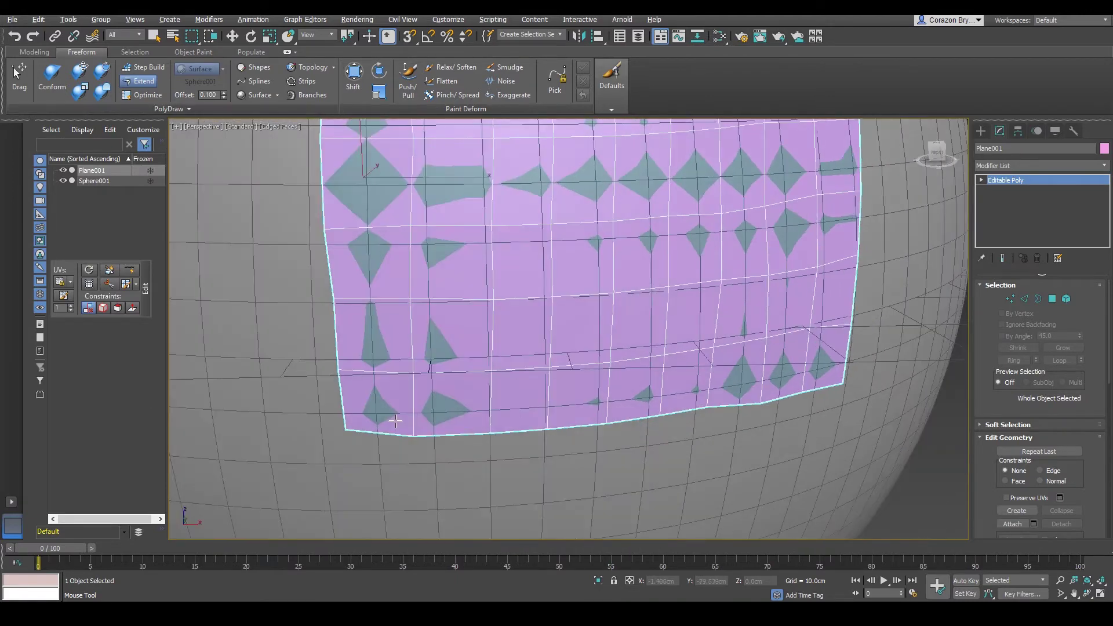
pyautogui.moveTo(376, 370); pyautogui.dragTo(377, 481)
pyautogui.moveTo(426, 376); pyautogui.dragTo(511, 470)
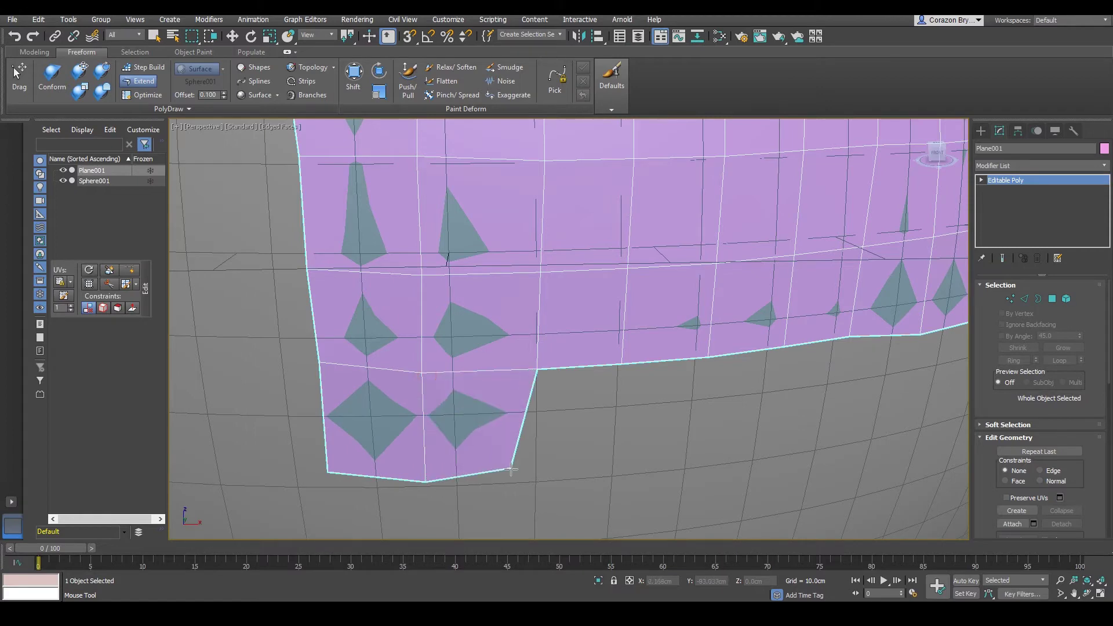
pyautogui.keyDown('alt'); pyautogui.moveTo(577, 378); pyautogui.dragTo(553, 371, button='middle'); pyautogui.keyUp('alt')
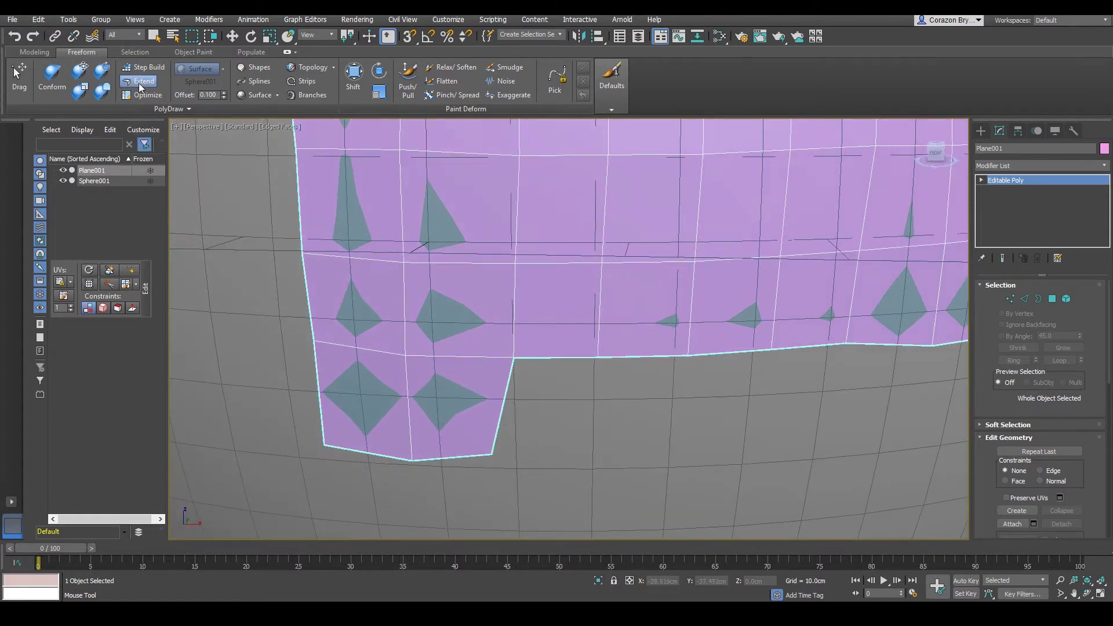
pyautogui.scroll(2, 500, 378)
pyautogui.moveTo(509, 337); pyautogui.dragTo(647, 485)
pyautogui.moveTo(725, 394); pyautogui.dragTo(468, 397, button='middle')
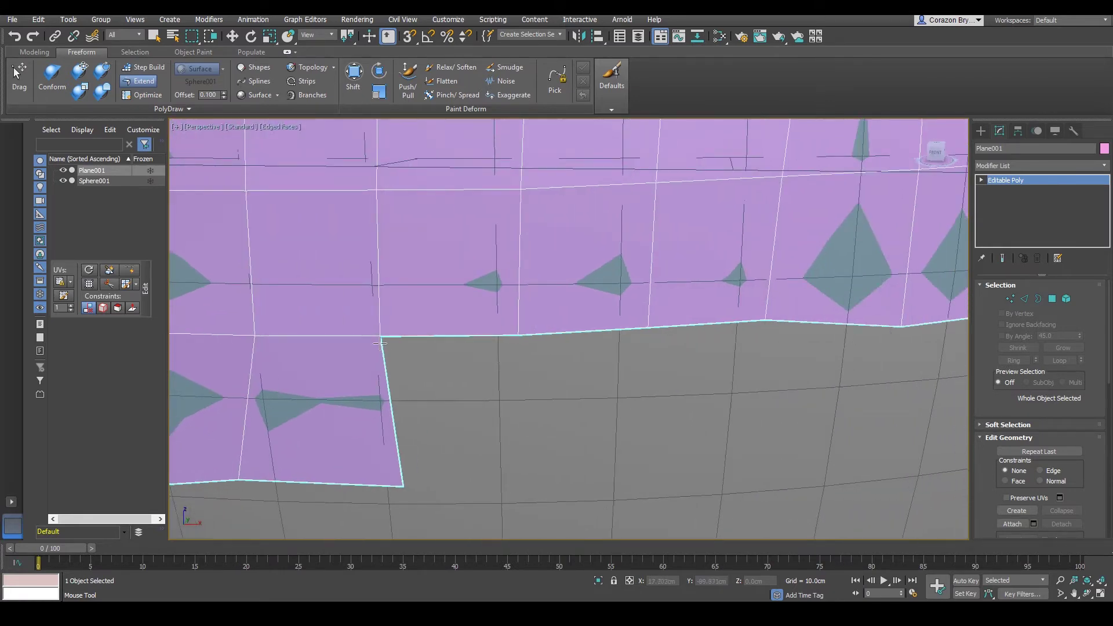
pyautogui.moveTo(381, 340); pyautogui.dragTo(520, 451)
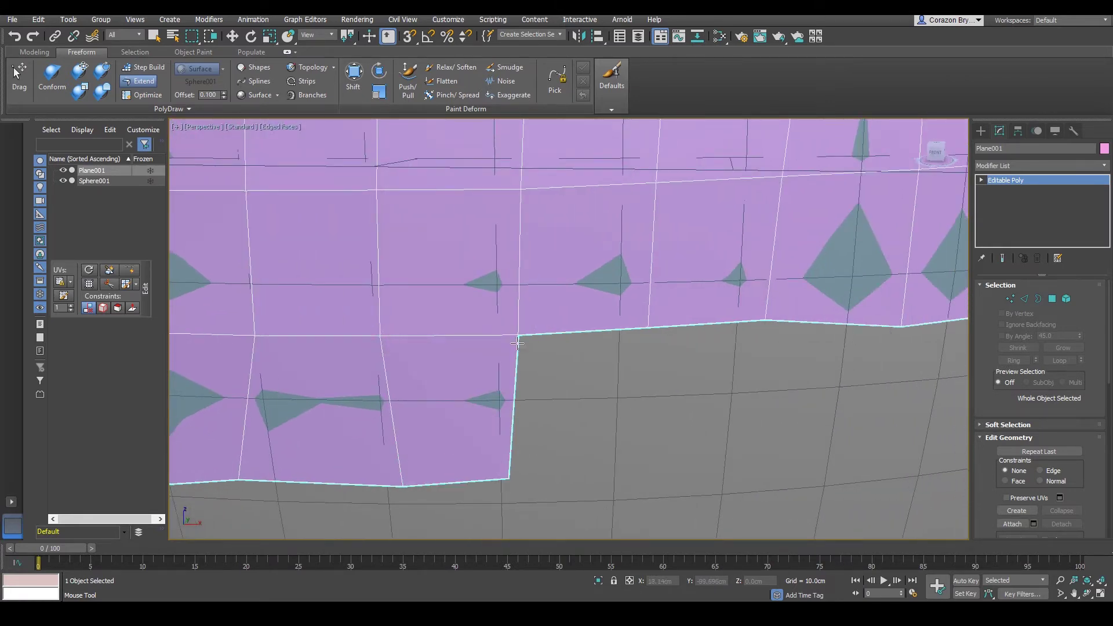
pyautogui.moveTo(517, 344); pyautogui.dragTo(650, 471)
pyautogui.scroll(-6, 631, 415)
pyautogui.moveTo(699, 304); pyautogui.dragTo(641, 371, button='middle')
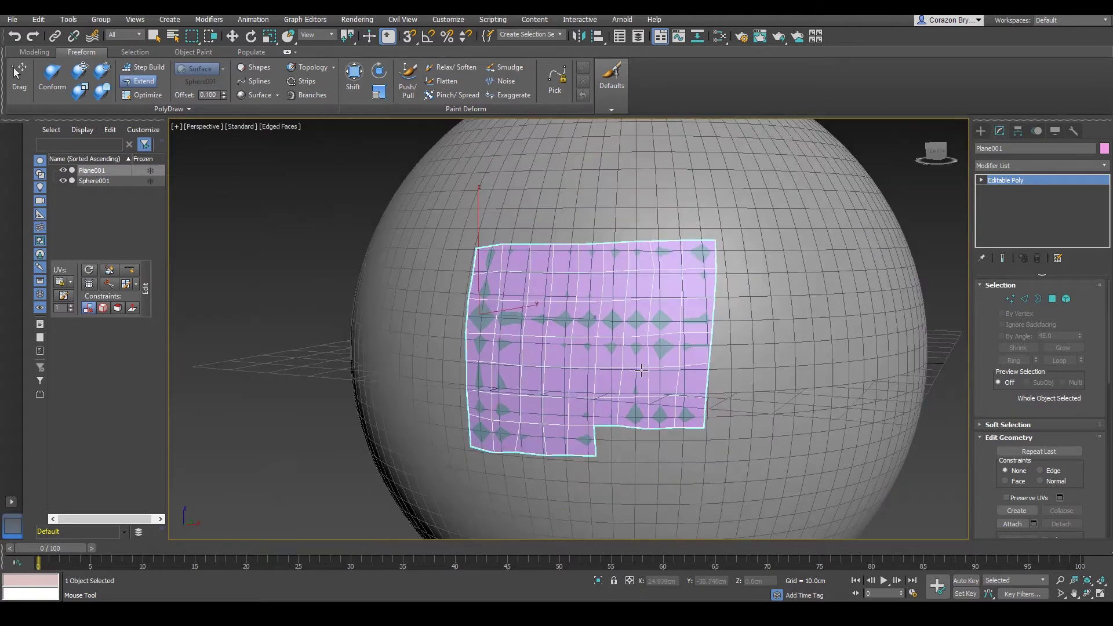
# - Extend the notch corner at the end of the new bottom row into a sixth polygon
pyautogui.scroll(3, 640, 370)
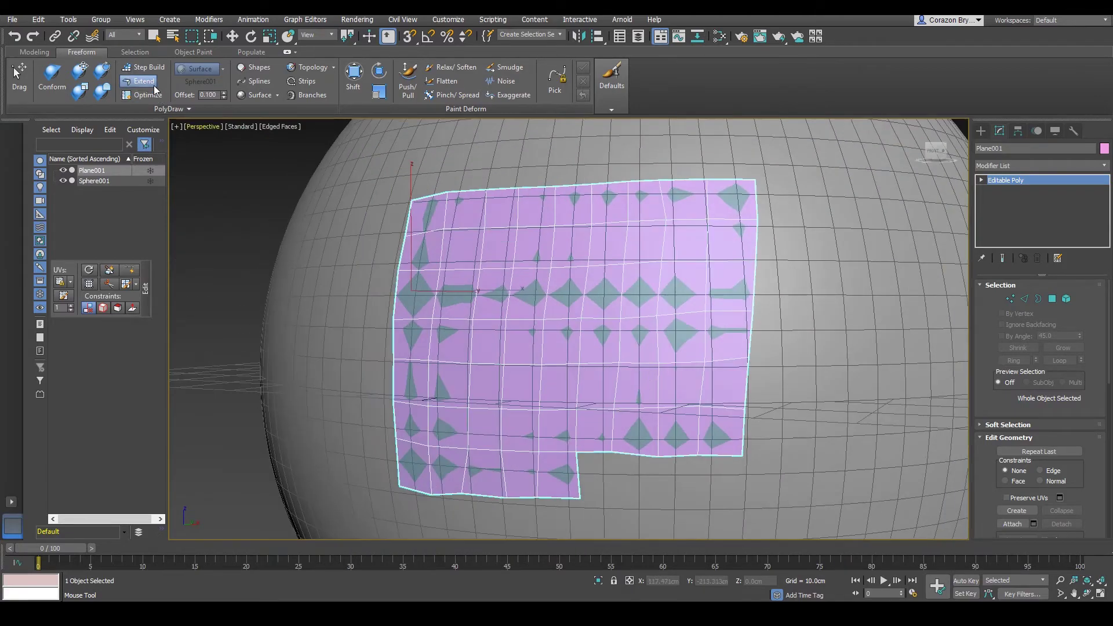
pyautogui.moveTo(696, 332); pyautogui.dragTo(619, 343, button='middle')
pyautogui.scroll(3, 618, 344)
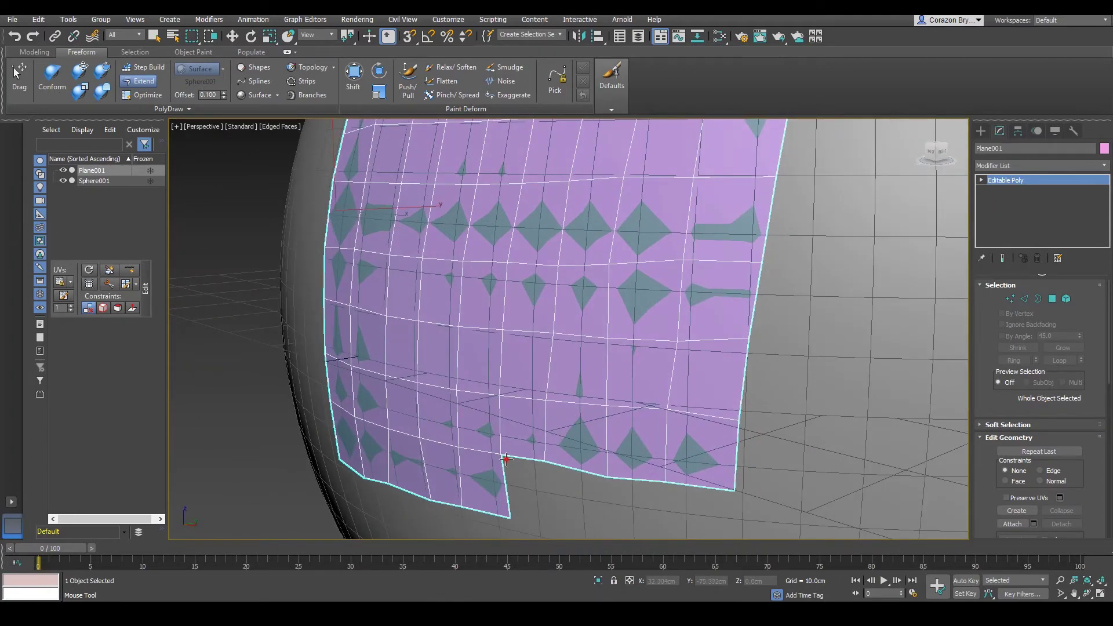
pyautogui.scroll(-3, 551, 331)
pyautogui.keyDown('alt'); pyautogui.moveTo(521, 257); pyautogui.dragTo(727, 285, button='middle'); pyautogui.keyUp('alt')
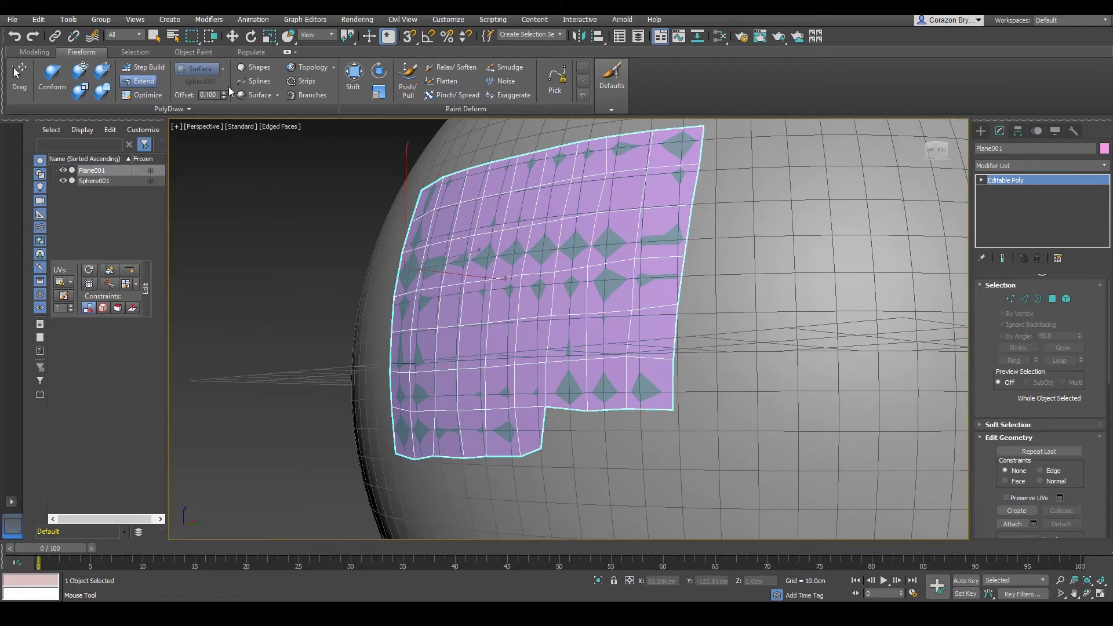
# - Examine the extended patch on the sphere from several angles and distances
pyautogui.keyDown('alt'); pyautogui.moveTo(583, 296); pyautogui.dragTo(639, 300, button='middle'); pyautogui.keyUp('alt')
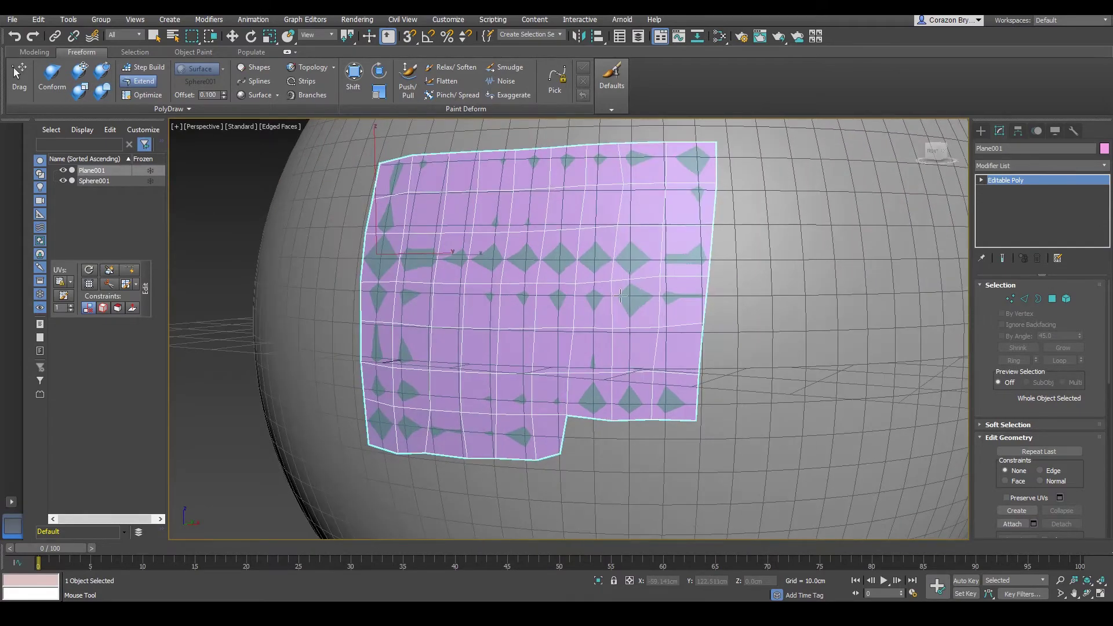
pyautogui.scroll(-5, 620, 295)
pyautogui.scroll(3, 618, 218)
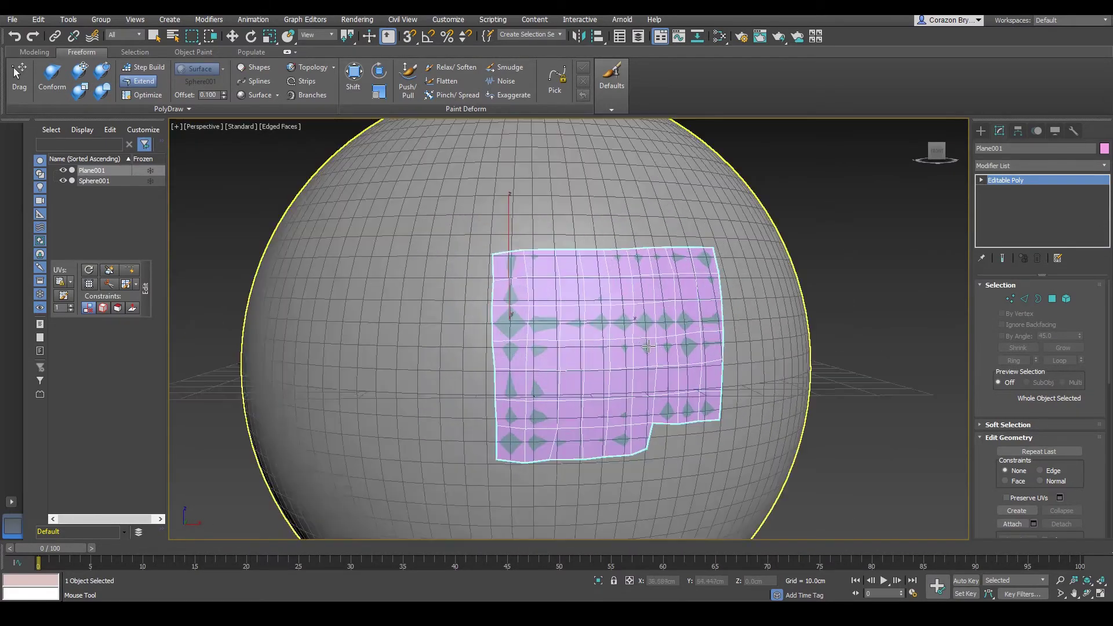
pyautogui.keyDown('alt'); pyautogui.moveTo(632, 315); pyautogui.dragTo(558, 344, button='middle'); pyautogui.keyUp('alt')
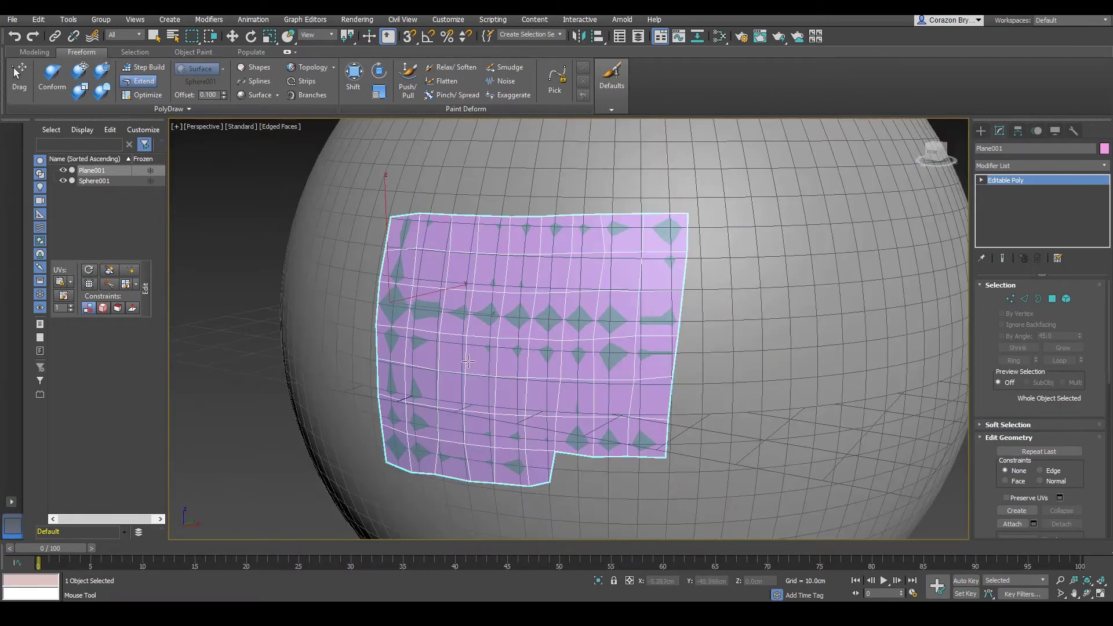
pyautogui.keyDown('alt'); pyautogui.moveTo(468, 361); pyautogui.dragTo(585, 362, button='middle'); pyautogui.keyUp('alt')
pyautogui.scroll(-4, 487, 328)
pyautogui.scroll(2, 585, 361)
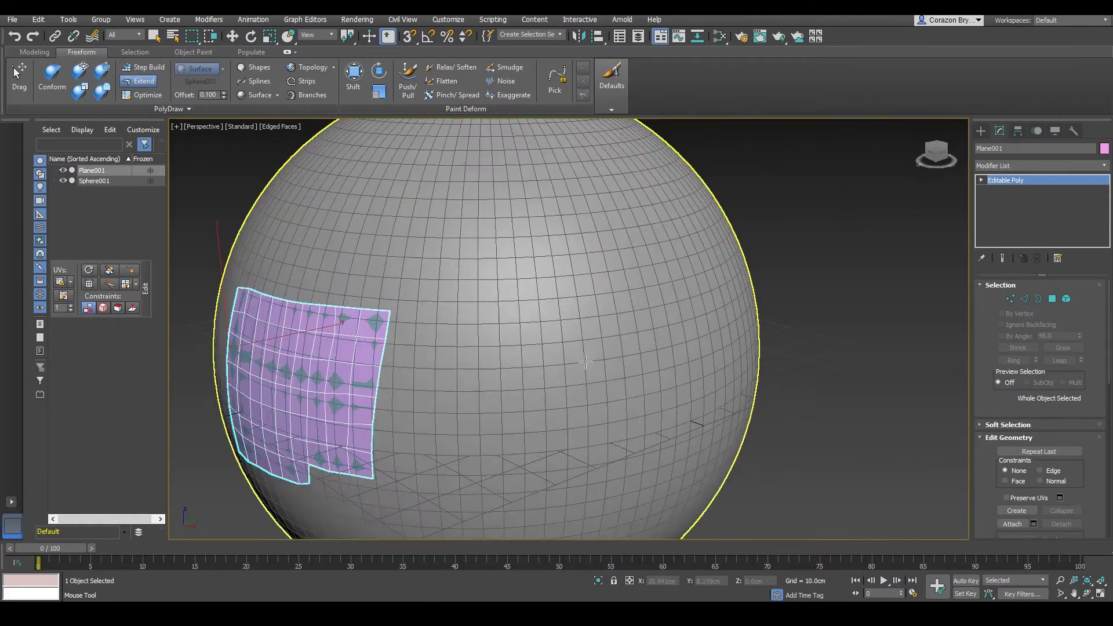
pyautogui.scroll(-3, 630, 329)
pyautogui.keyDown('alt'); pyautogui.moveTo(630, 328); pyautogui.dragTo(584, 429, button='middle'); pyautogui.keyUp('alt')
pyautogui.scroll(4, 583, 430)
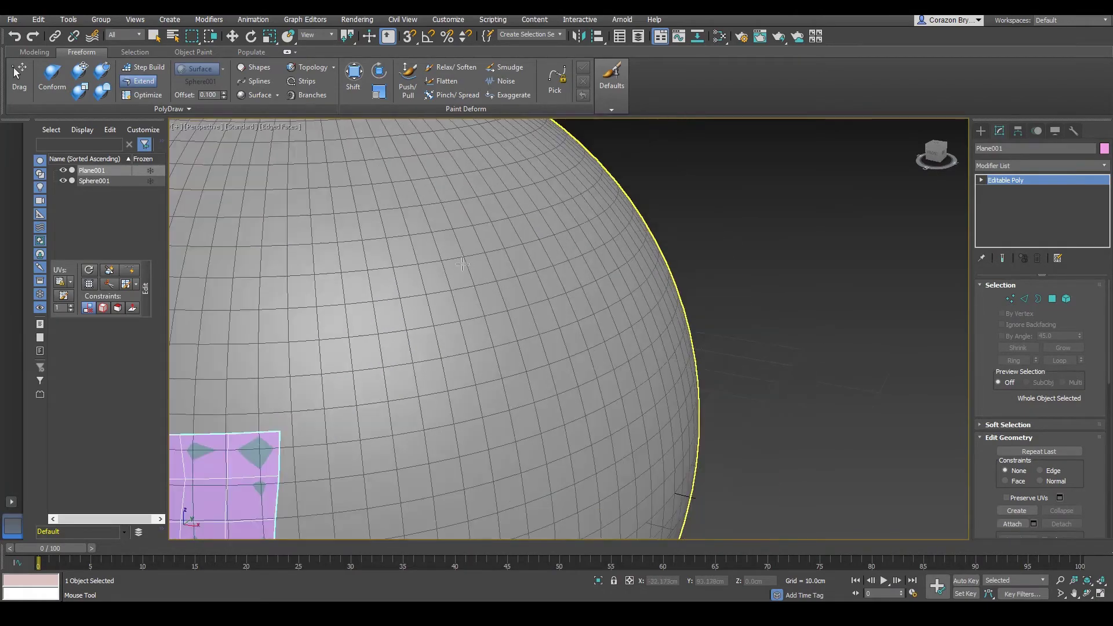
pyautogui.keyDown('alt'); pyautogui.moveTo(561, 368); pyautogui.dragTo(605, 249, button='middle'); pyautogui.keyUp('alt')
pyautogui.scroll(-3, 581, 288)
pyautogui.scroll(7, 461, 412)
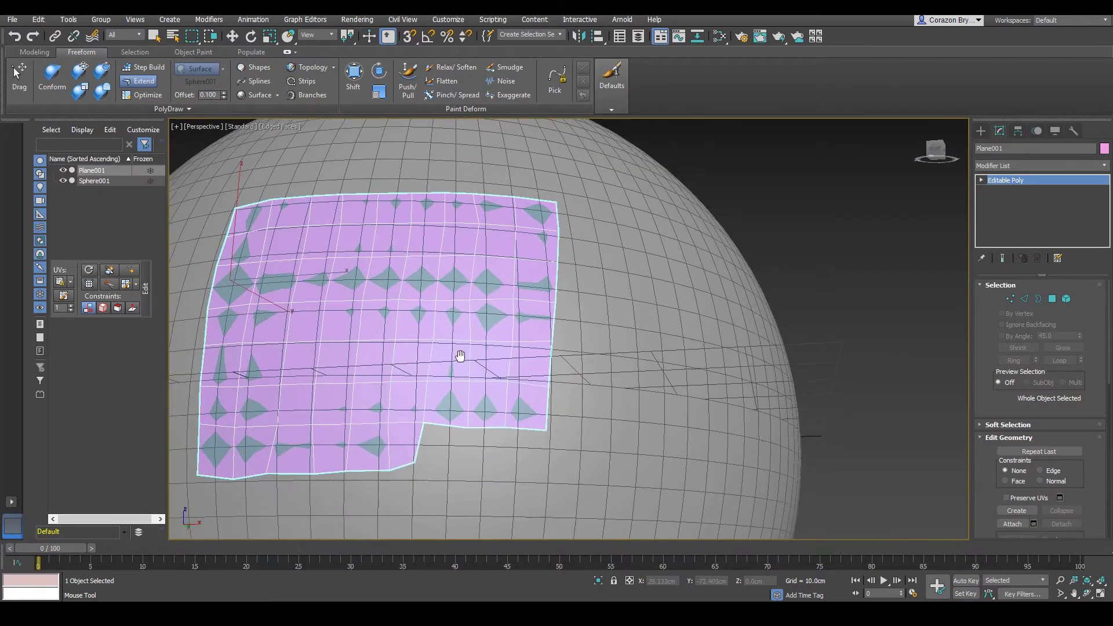
pyautogui.keyDown('alt'); pyautogui.moveTo(479, 386); pyautogui.dragTo(418, 383, button='middle'); pyautogui.keyUp('alt')
pyautogui.scroll(3, 417, 383)
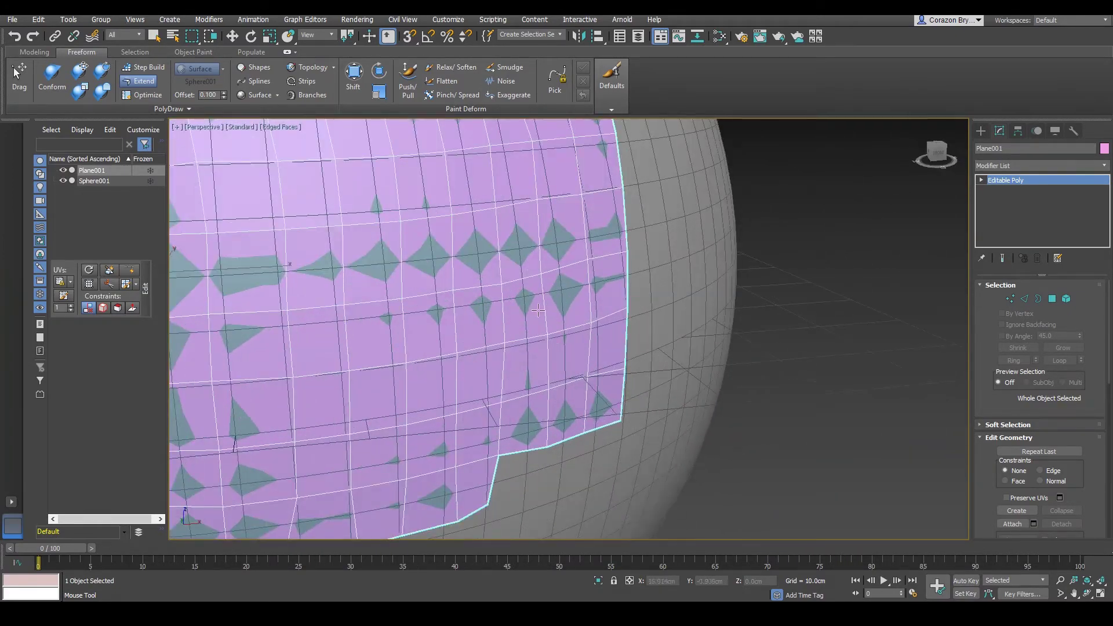
pyautogui.scroll(-6, 538, 310)
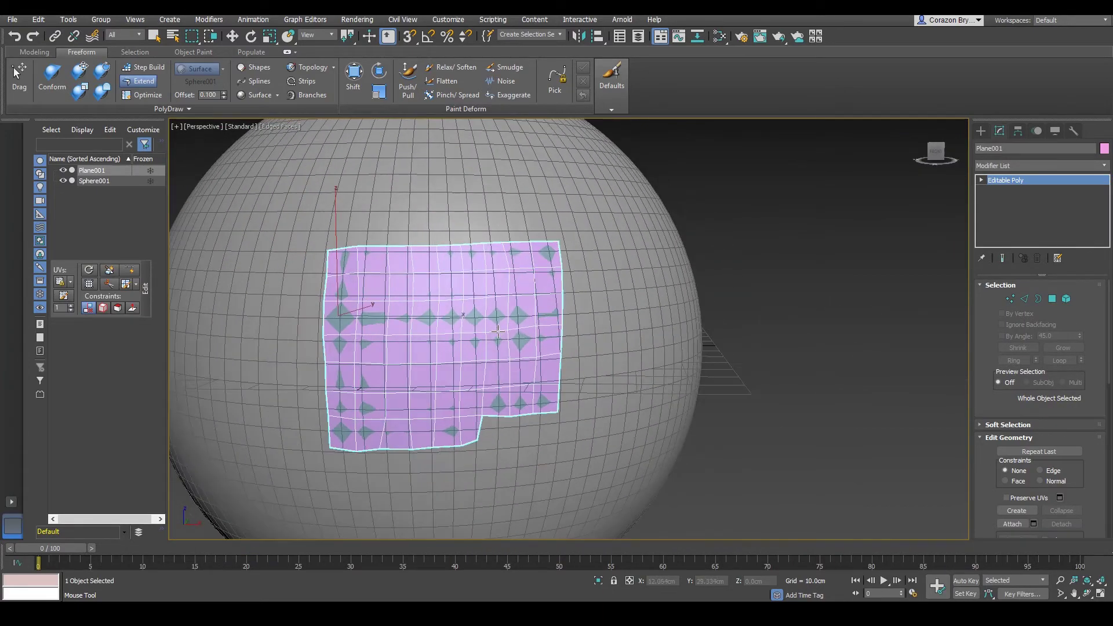
# - Leave Extend for the Move tool and enable Display Selected With Edged Faces for the viewport
pyautogui.press('w')
pyautogui.moveTo(499, 331)
pyautogui.keyDown('alt'); pyautogui.mouseDown(button='middle')
pyautogui.moveTo(456, 342)
pyautogui.moveTo(475, 348)
pyautogui.moveTo(447, 320)
pyautogui.moveTo(496, 342)
pyautogui.mouseUp(button='middle'); pyautogui.keyUp('alt')
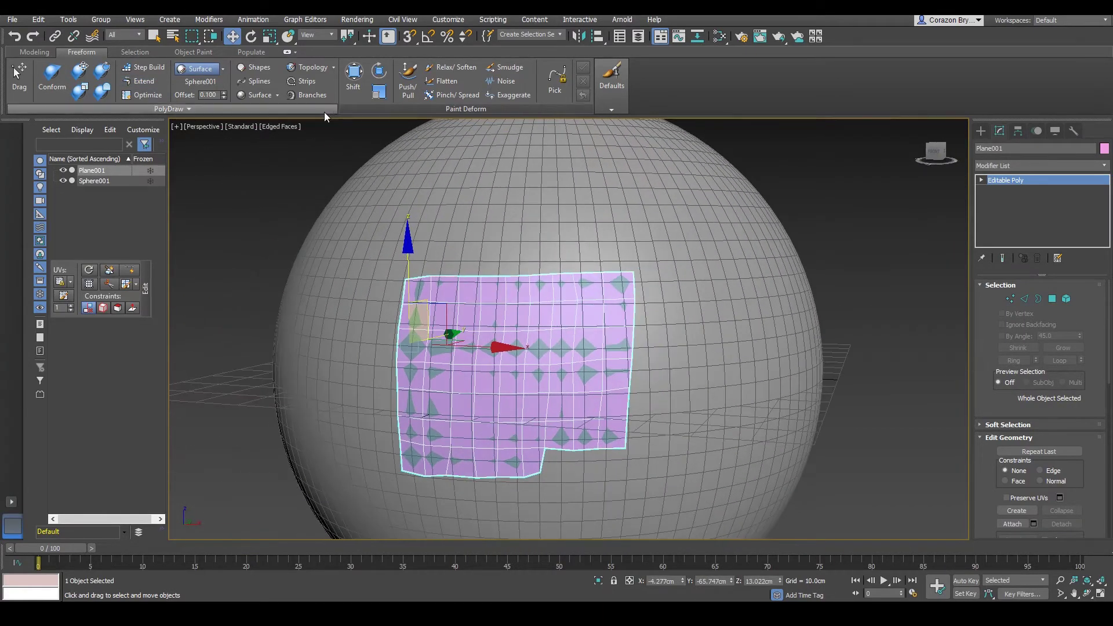
pyautogui.click(280, 129)
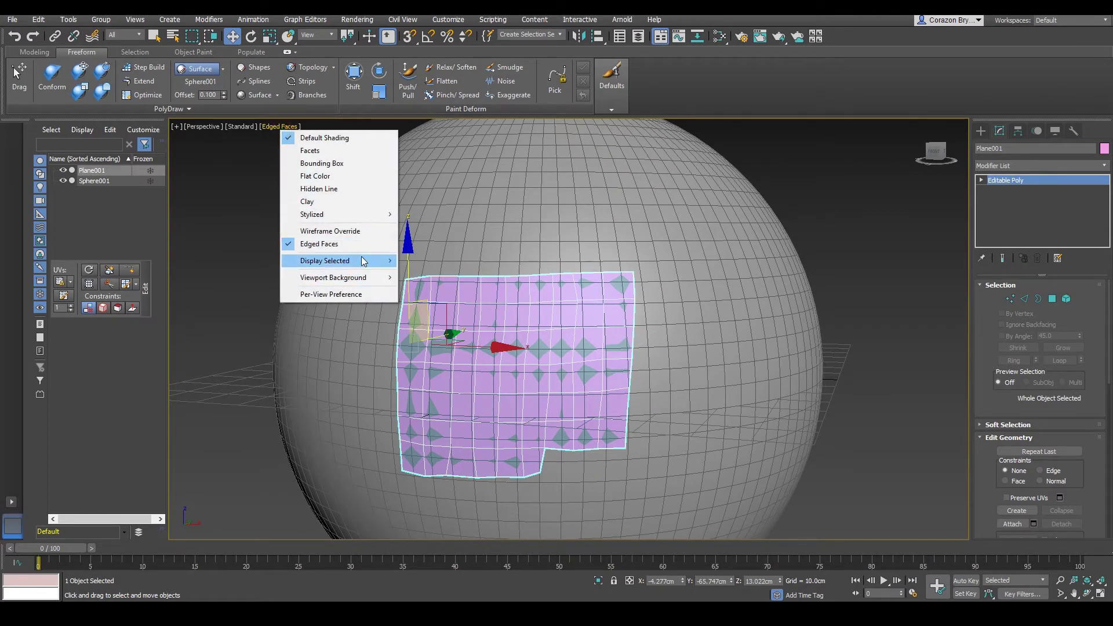
pyautogui.moveTo(363, 261)
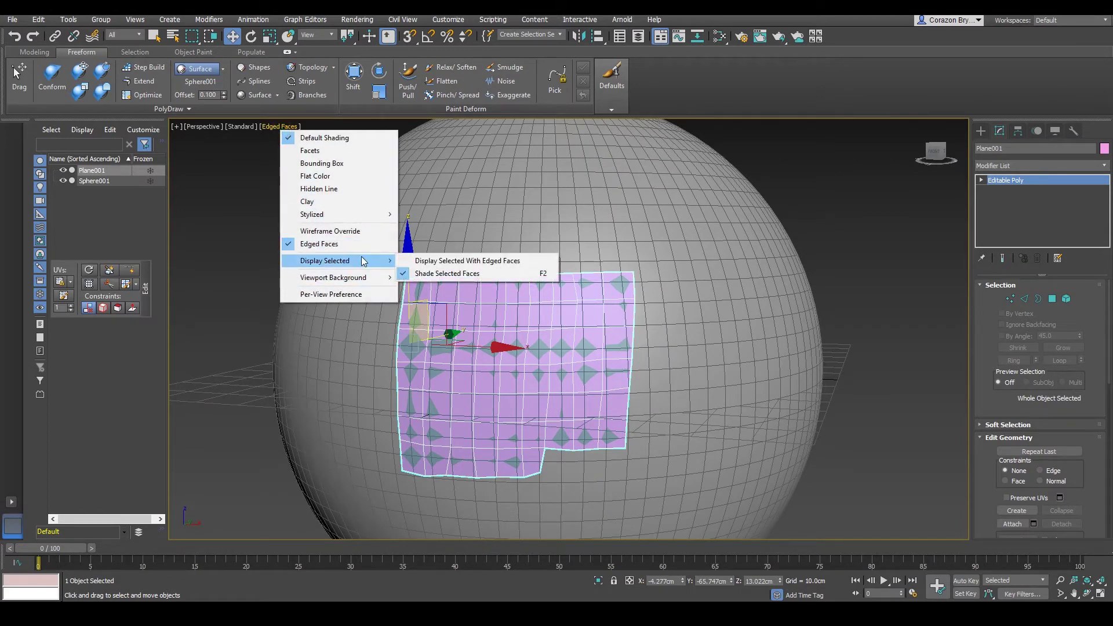
pyautogui.click(486, 261)
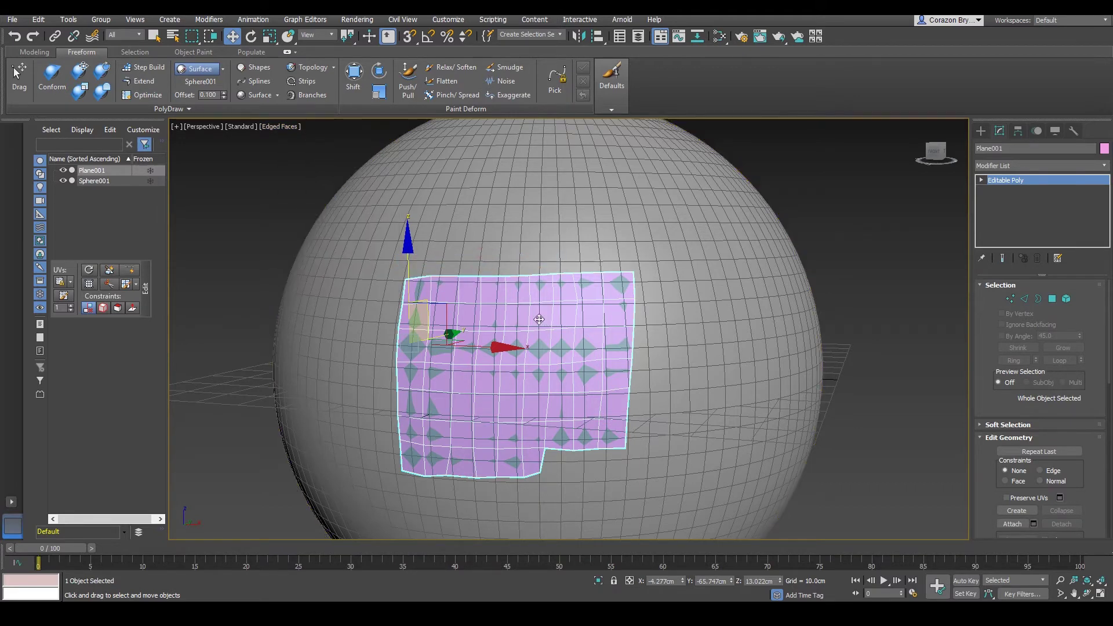
# - Turn off the viewport's general Edged Faces display and alternately select the sphere and the plane to compare their wireframes
pyautogui.moveTo(539, 320)
pyautogui.keyDown('alt'); pyautogui.mouseDown(button='middle')
pyautogui.moveTo(566, 323)
pyautogui.moveTo(542, 318)
pyautogui.moveTo(542, 331)
pyautogui.moveTo(589, 317)
pyautogui.mouseUp(button='middle'); pyautogui.keyUp('alt')
pyautogui.press('F4')
pyautogui.click(571, 358)
pyautogui.click(570, 358)
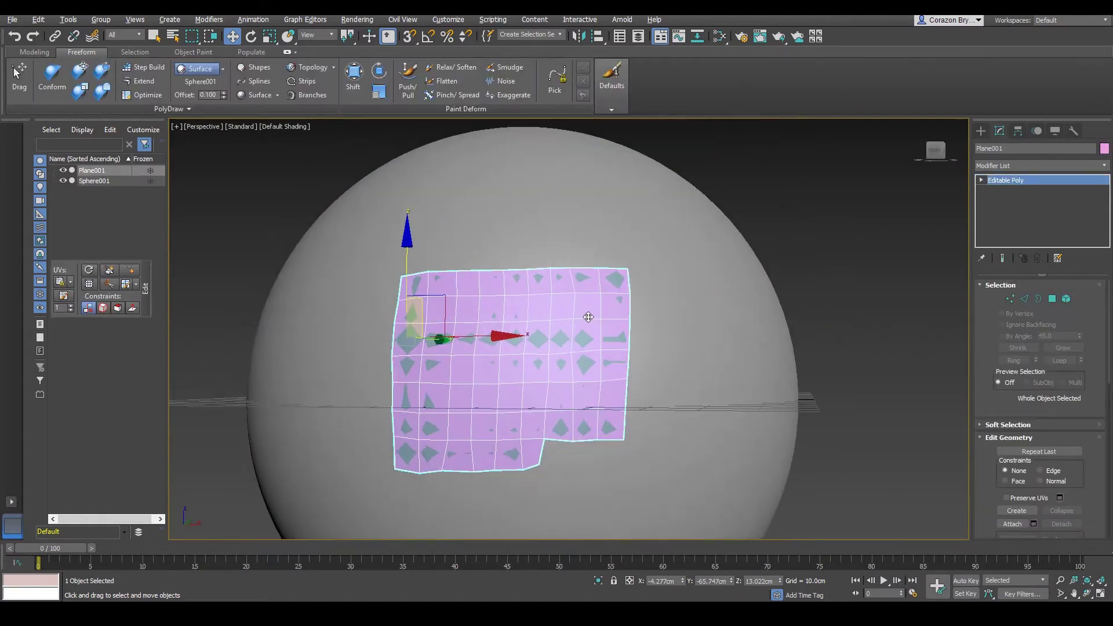
pyautogui.click(612, 218)
pyautogui.keyDown('alt'); pyautogui.moveTo(612, 218); pyautogui.dragTo(589, 246, button='middle'); pyautogui.keyUp('alt')
pyautogui.click(566, 348)
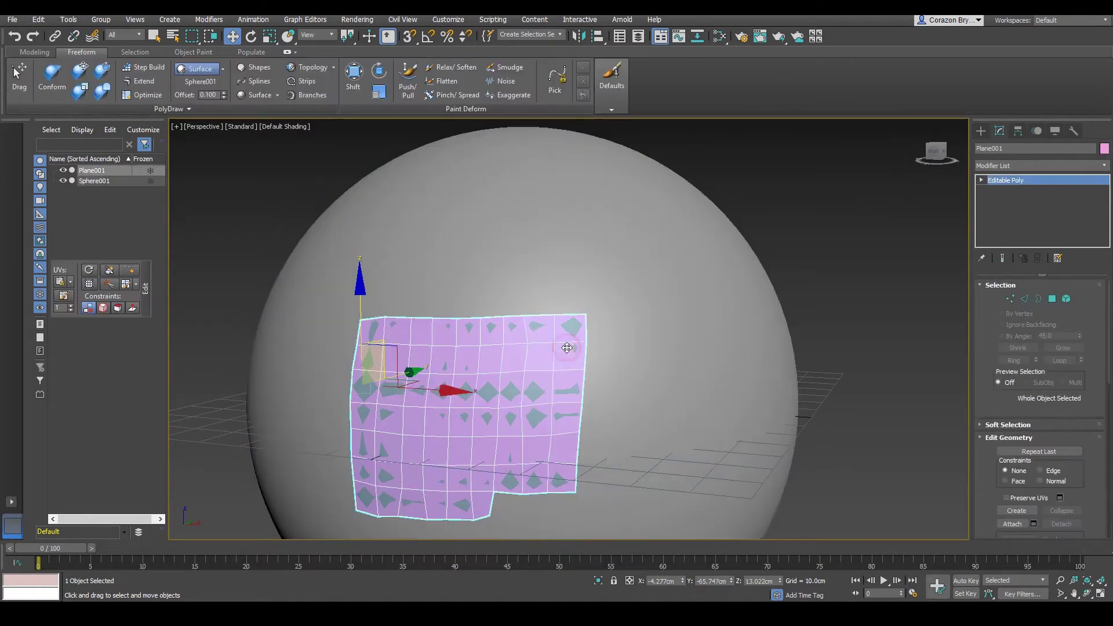
pyautogui.keyDown('alt'); pyautogui.moveTo(567, 348); pyautogui.dragTo(575, 352, button='middle'); pyautogui.keyUp('alt')
pyautogui.click(583, 261)
pyautogui.click(550, 356)
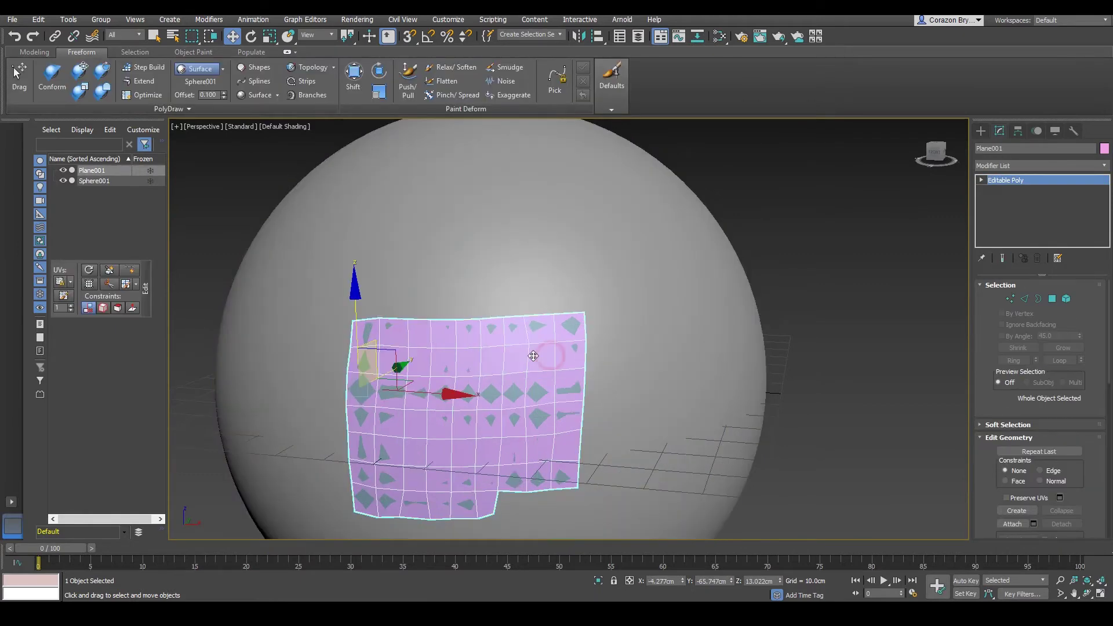
# - Disable Display Selected With Edged Faces and turn the general Edged Faces display back on
pyautogui.click(292, 127)
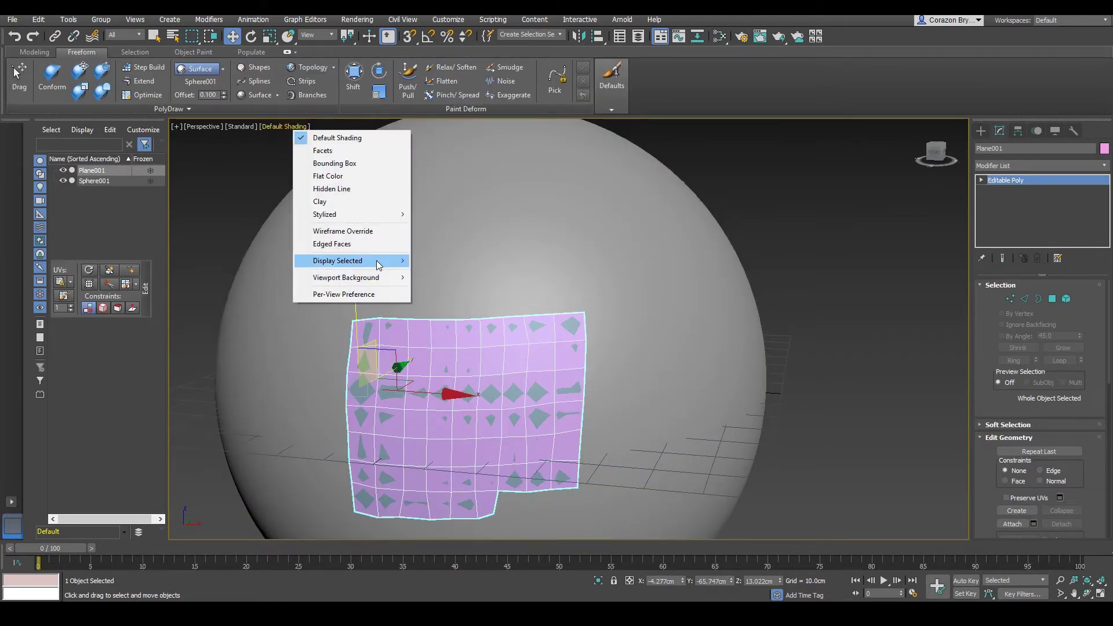
pyautogui.moveTo(379, 264)
pyautogui.click(442, 261)
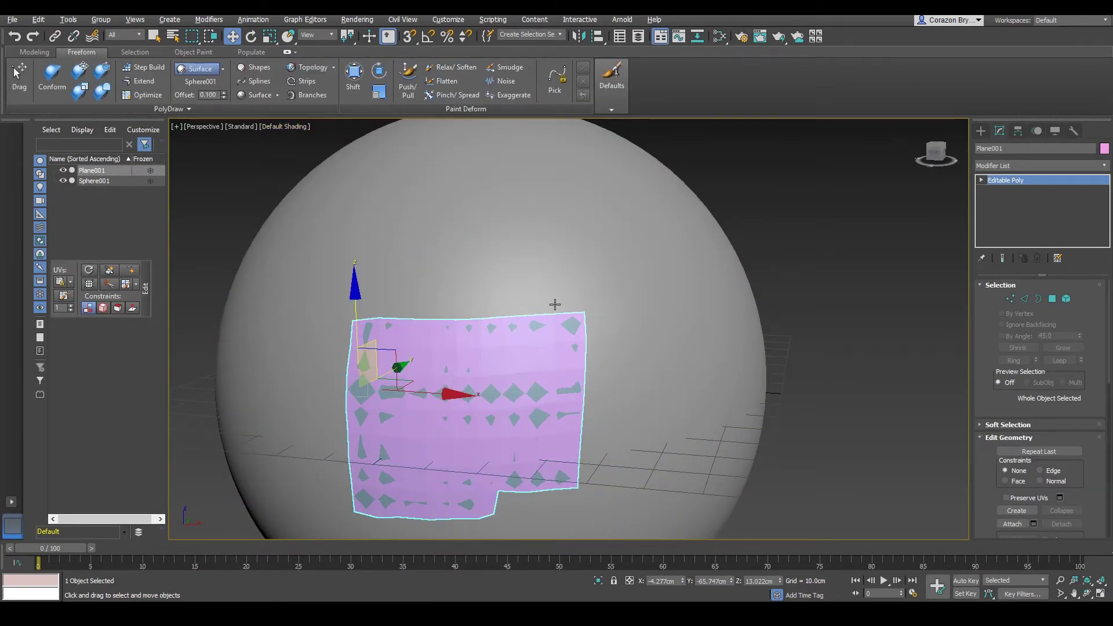
pyautogui.moveTo(528, 305); pyautogui.dragTo(545, 292, button='middle')
pyautogui.press('F4')
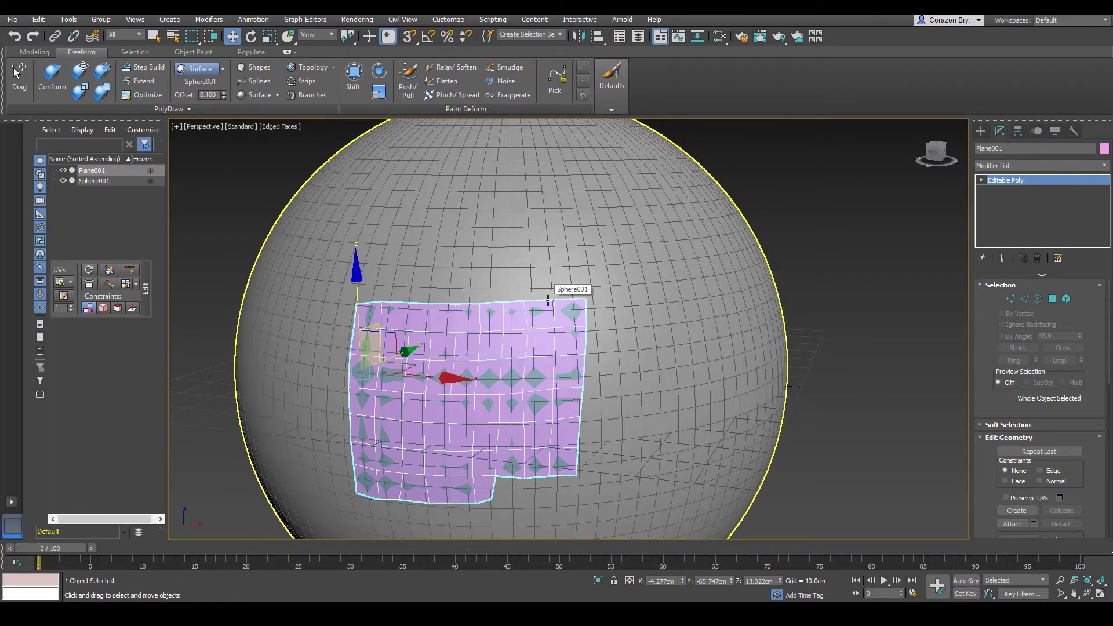
# - Select the sphere, reselect the plane, and enable Display Selected With Edged Faces again
pyautogui.click(548, 300)
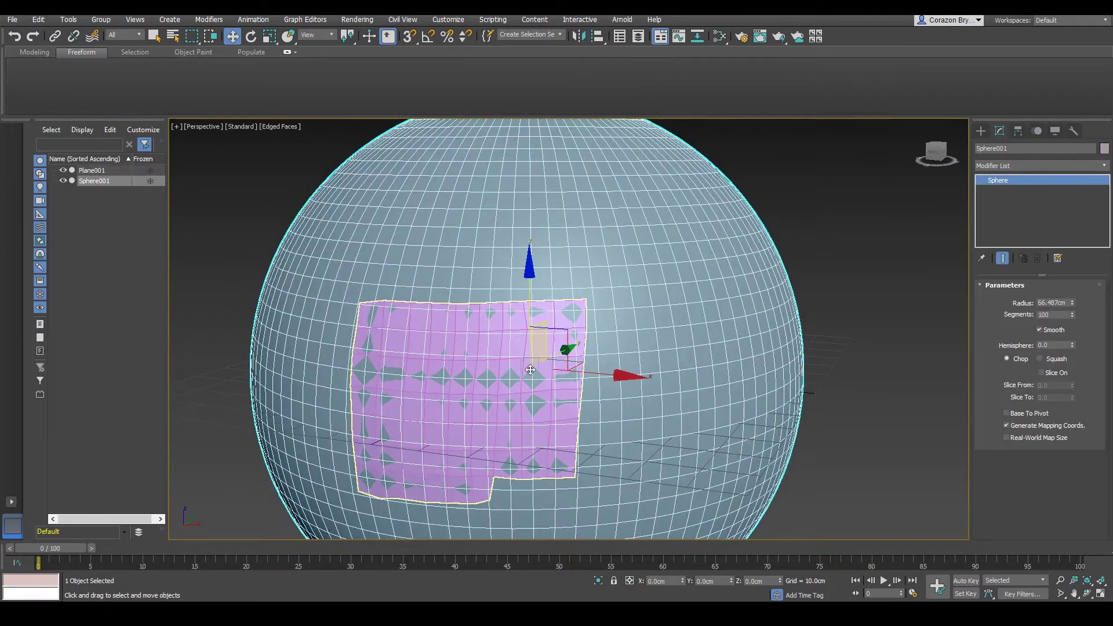
pyautogui.click(563, 317)
pyautogui.moveTo(566, 342); pyautogui.dragTo(519, 315, button='middle')
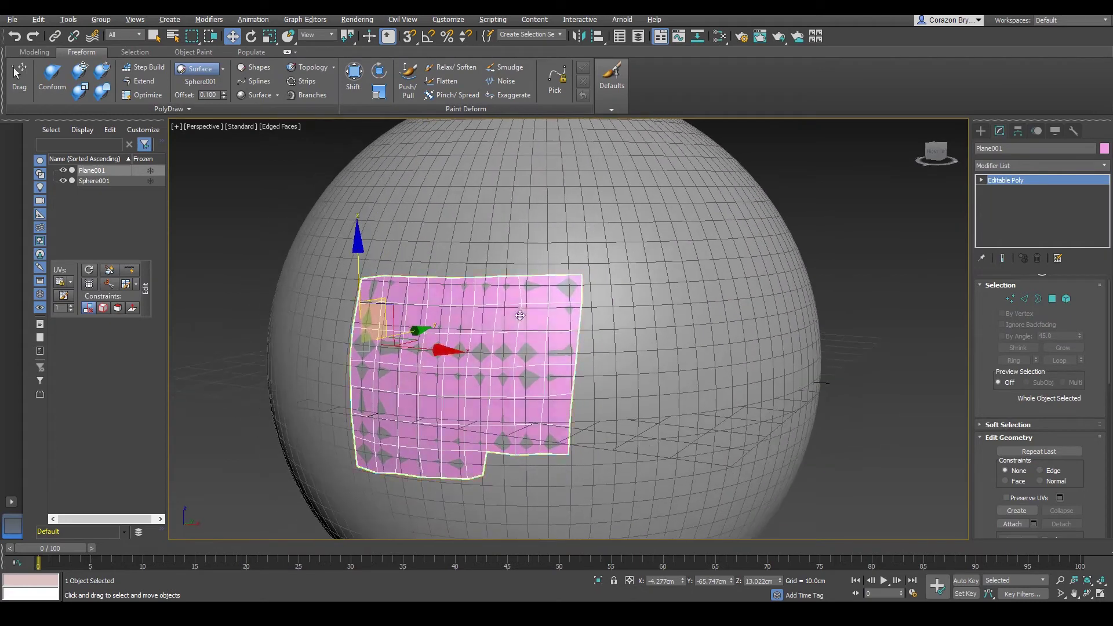
pyautogui.click(280, 127)
pyautogui.moveTo(371, 260)
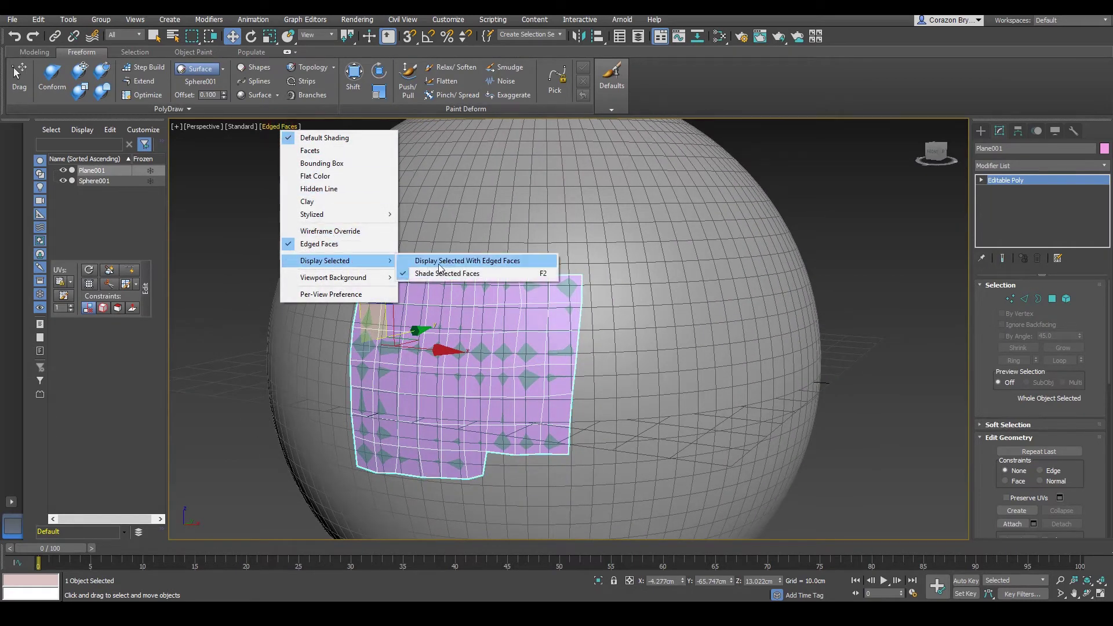
pyautogui.click(463, 260)
# - Switch off Edged Faces again and select the sphere, ending with the plane reselected so only its edges are drawn
pyautogui.keyDown('alt'); pyautogui.moveTo(588, 325); pyautogui.dragTo(566, 303, button='middle'); pyautogui.keyUp('alt')
pyautogui.press('F4')
pyautogui.click(644, 227)
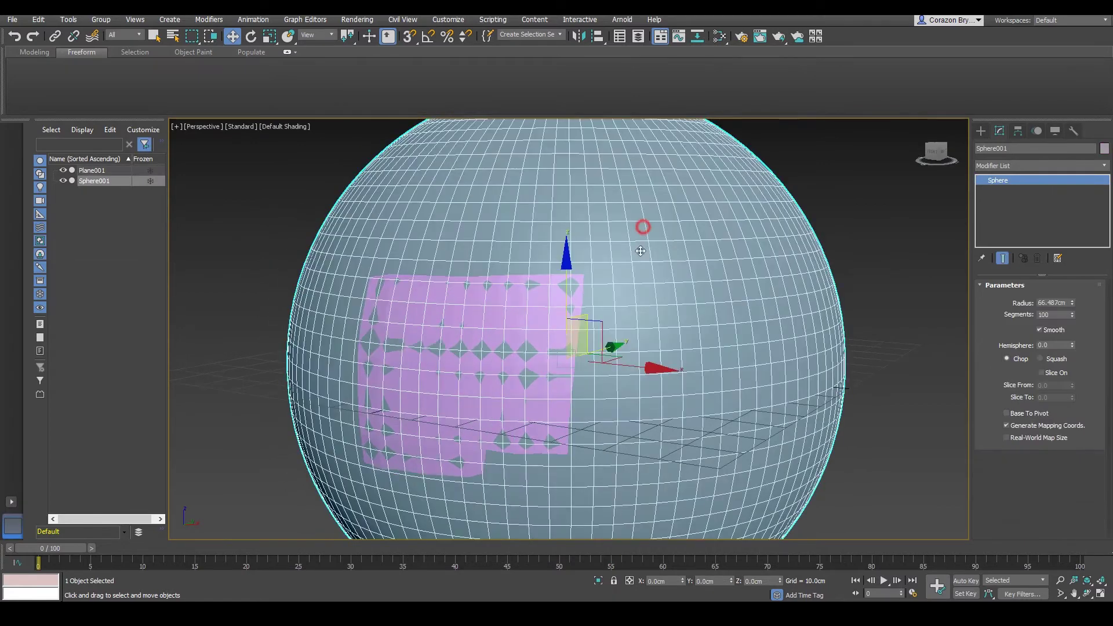
pyautogui.click(531, 349)
pyautogui.click(574, 279)
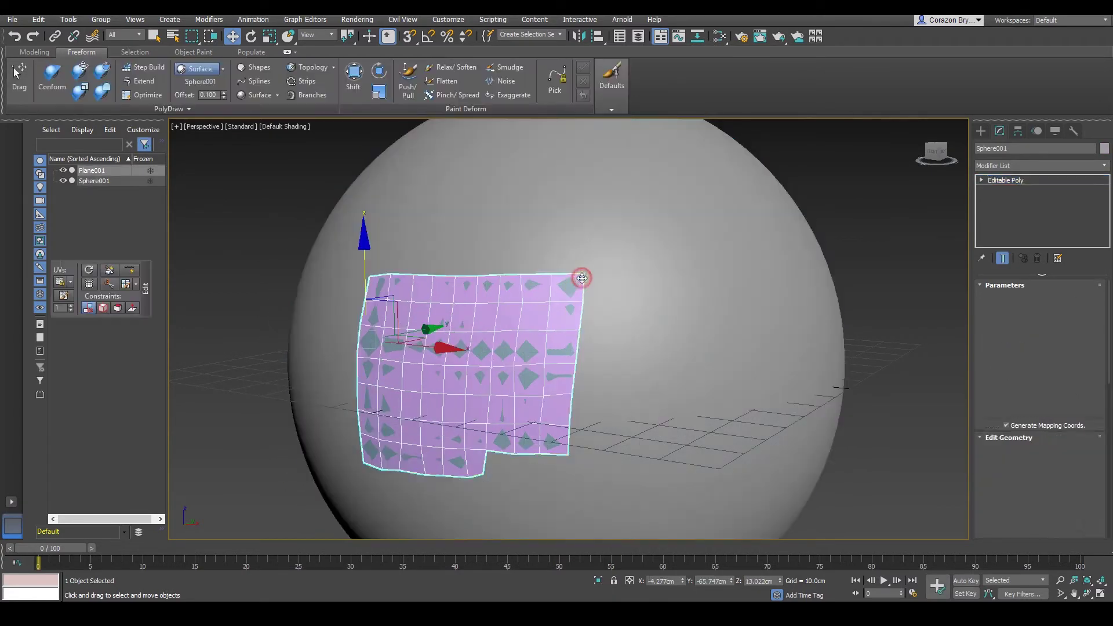
# - Start Step Build and place four points on the sphere above the plane, filling them with a single quad
pyautogui.keyDown('alt'); pyautogui.moveTo(581, 278); pyautogui.dragTo(562, 349, button='middle'); pyautogui.keyUp('alt')
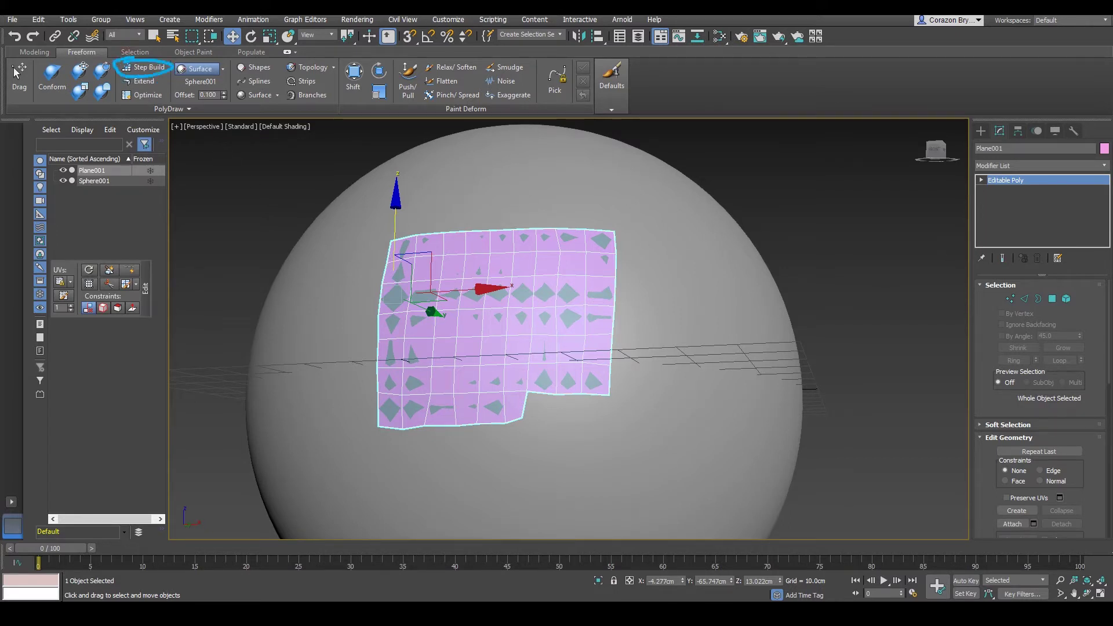
pyautogui.press('Escape')
pyautogui.click(143, 66)
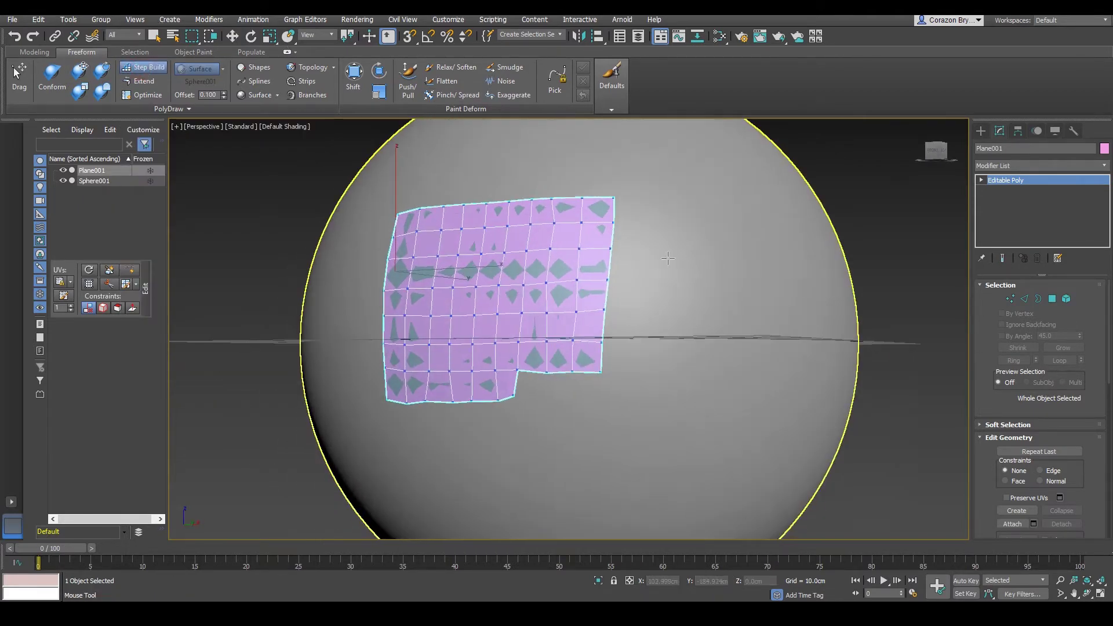
pyautogui.moveTo(668, 258); pyautogui.dragTo(513, 389, button='middle')
pyautogui.keyDown('alt'); pyautogui.moveTo(576, 276); pyautogui.dragTo(561, 321, button='middle'); pyautogui.keyUp('alt')
pyautogui.scroll(5, 558, 292)
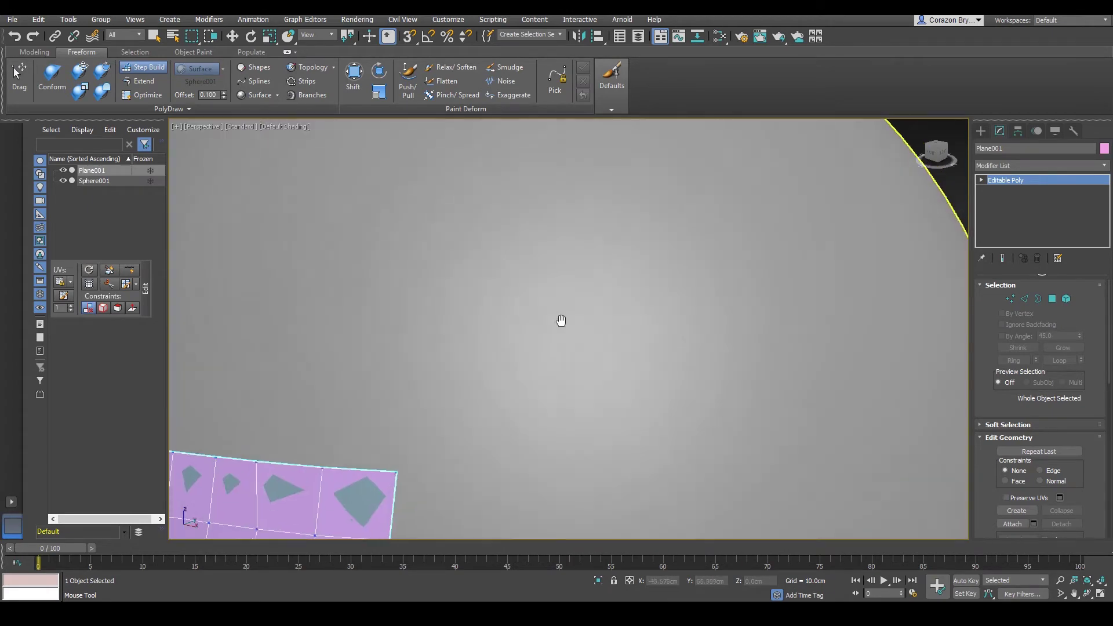
pyautogui.scroll(-5, 561, 320)
pyautogui.keyDown('alt'); pyautogui.moveTo(503, 285); pyautogui.dragTo(505, 304, button='middle'); pyautogui.keyUp('alt')
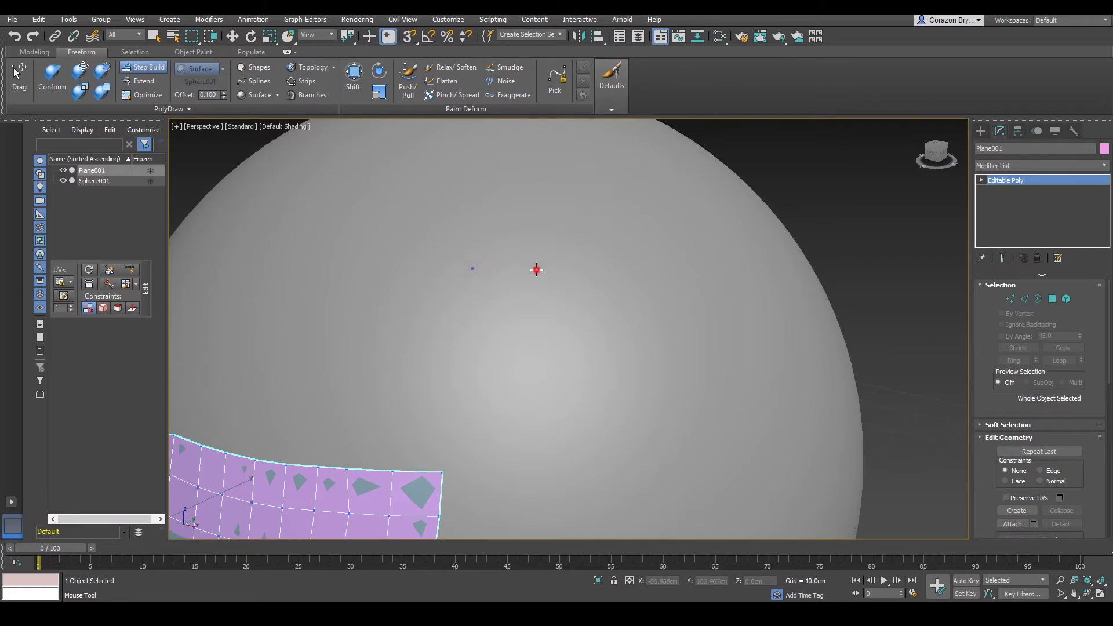
pyautogui.click(536, 270)
pyautogui.click(474, 323)
pyautogui.keyDown('alt'); pyautogui.moveTo(519, 305); pyautogui.dragTo(505, 318, button='middle'); pyautogui.keyUp('alt')
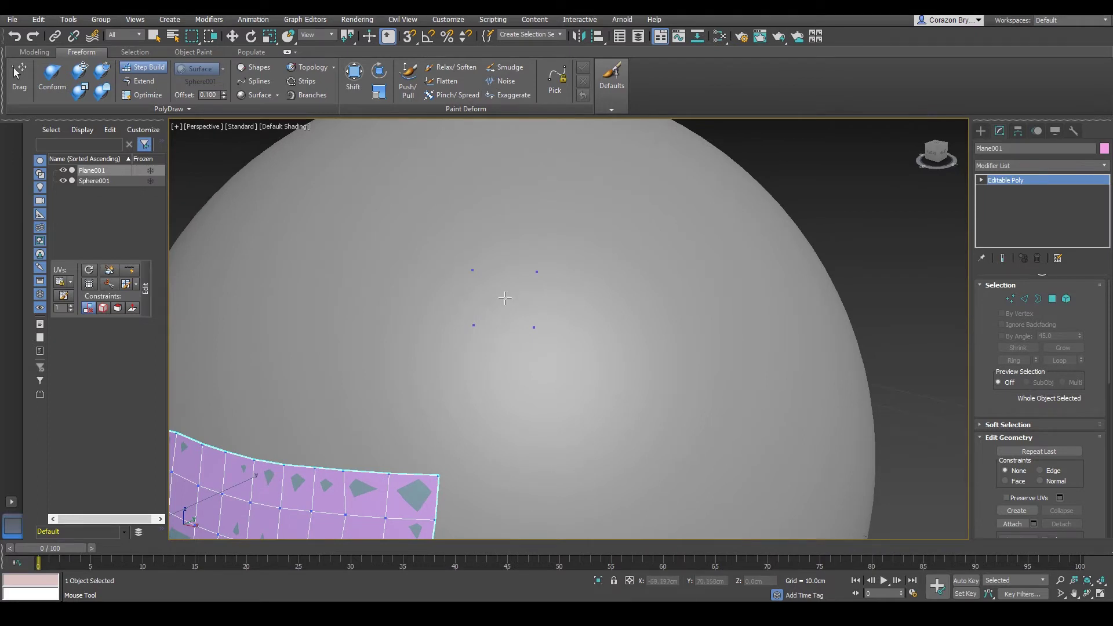
pyautogui.keyDown('shift'); pyautogui.click(498, 302); pyautogui.keyUp('shift')
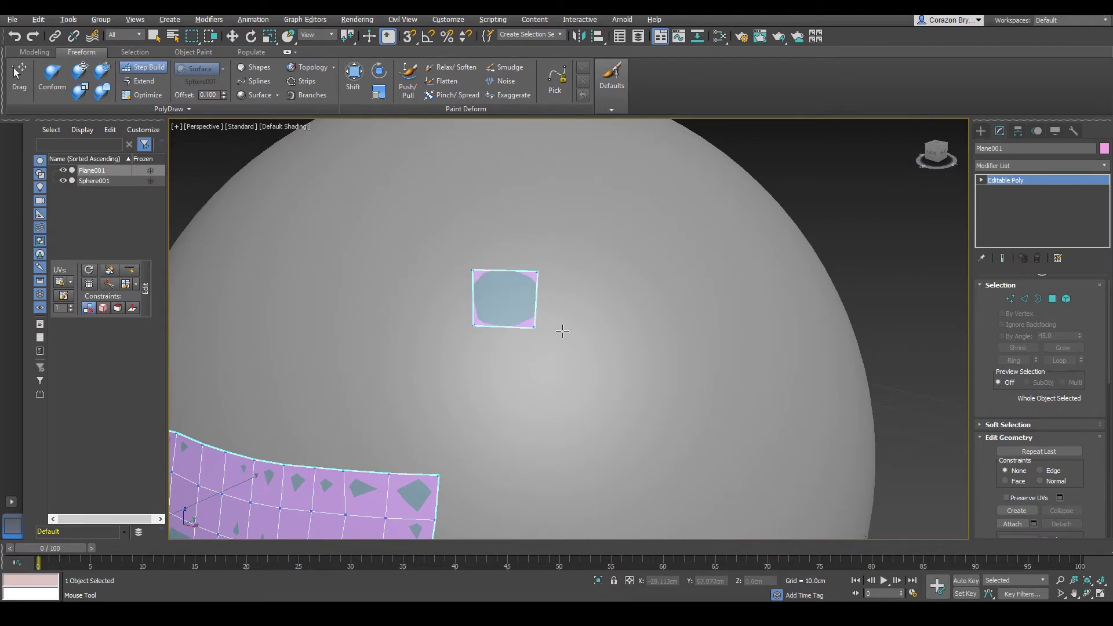
# - Place two more points beside the new quad and fill a second quad joined to it
pyautogui.keyDown('alt'); pyautogui.moveTo(562, 331); pyautogui.dragTo(549, 351, button='middle'); pyautogui.keyUp('alt')
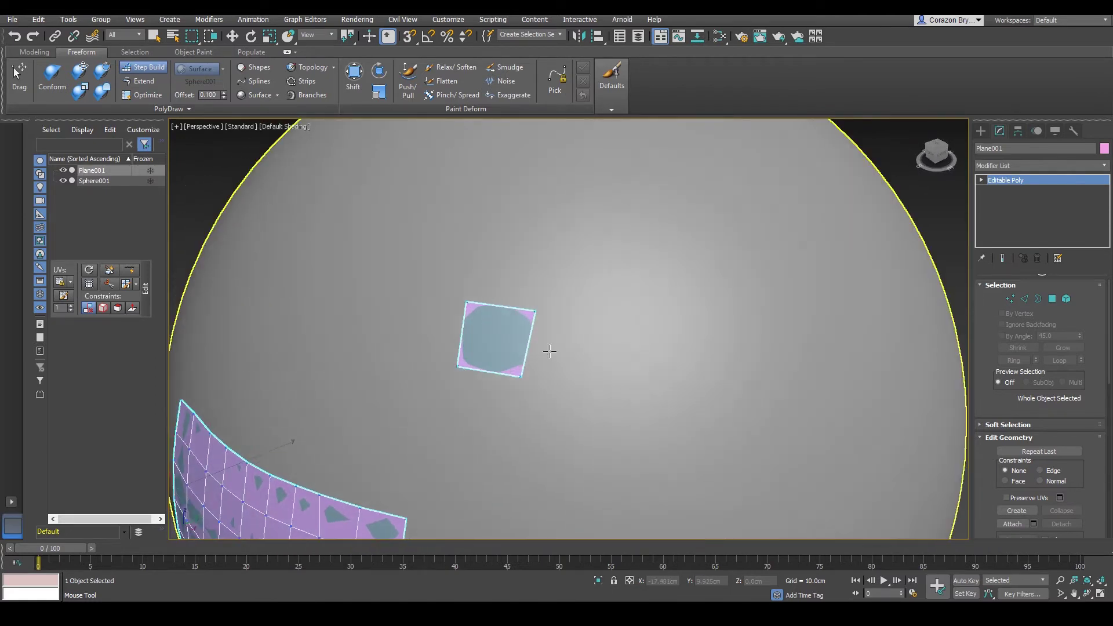
pyautogui.click(594, 321)
pyautogui.click(600, 371)
pyautogui.keyDown('alt'); pyautogui.moveTo(633, 359); pyautogui.dragTo(530, 390, button='middle'); pyautogui.keyUp('alt')
pyautogui.keyDown('shift'); pyautogui.moveTo(505, 387); pyautogui.dragTo(551, 368); pyautogui.keyUp('shift')
# - Place points curving upward from the strip's end and fill three more connected quads between them
pyautogui.scroll(-2, 549, 364)
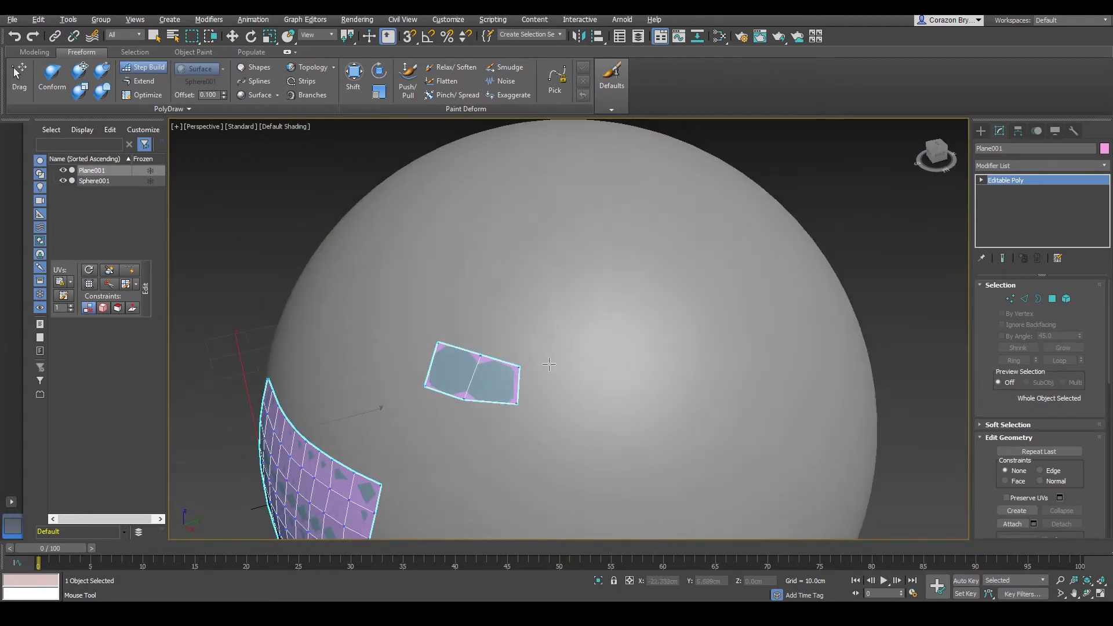
pyautogui.click(556, 362)
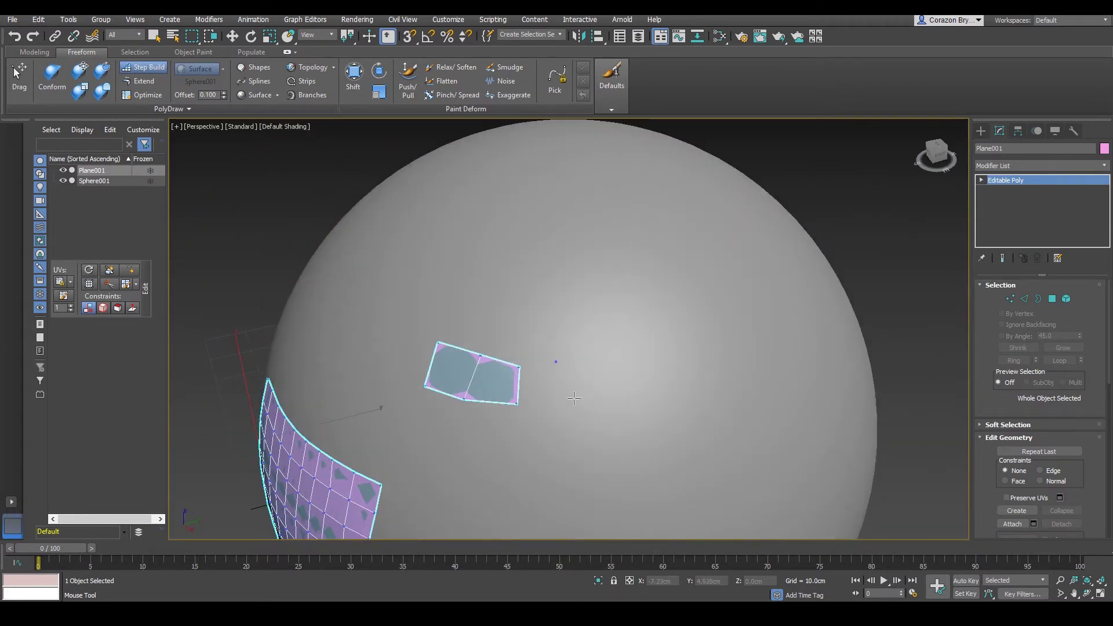
pyautogui.click(571, 334)
pyautogui.click(585, 289)
pyautogui.moveTo(551, 383)
pyautogui.keyDown('shift'); pyautogui.mouseDown()
pyautogui.moveTo(580, 365)
pyautogui.moveTo(586, 313)
pyautogui.mouseUp(); pyautogui.keyUp('shift')
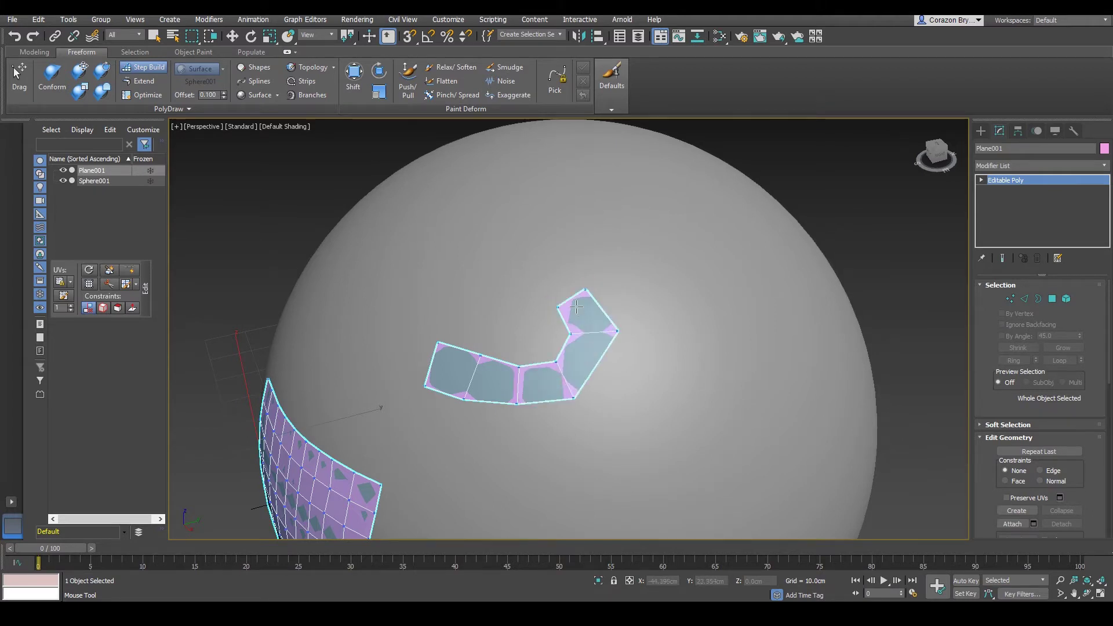
# - Add points bending the strip back over itself and fill three more quads to form a hook shape
pyautogui.keyDown('alt'); pyautogui.moveTo(573, 357); pyautogui.dragTo(535, 313, button='middle'); pyautogui.keyUp('alt')
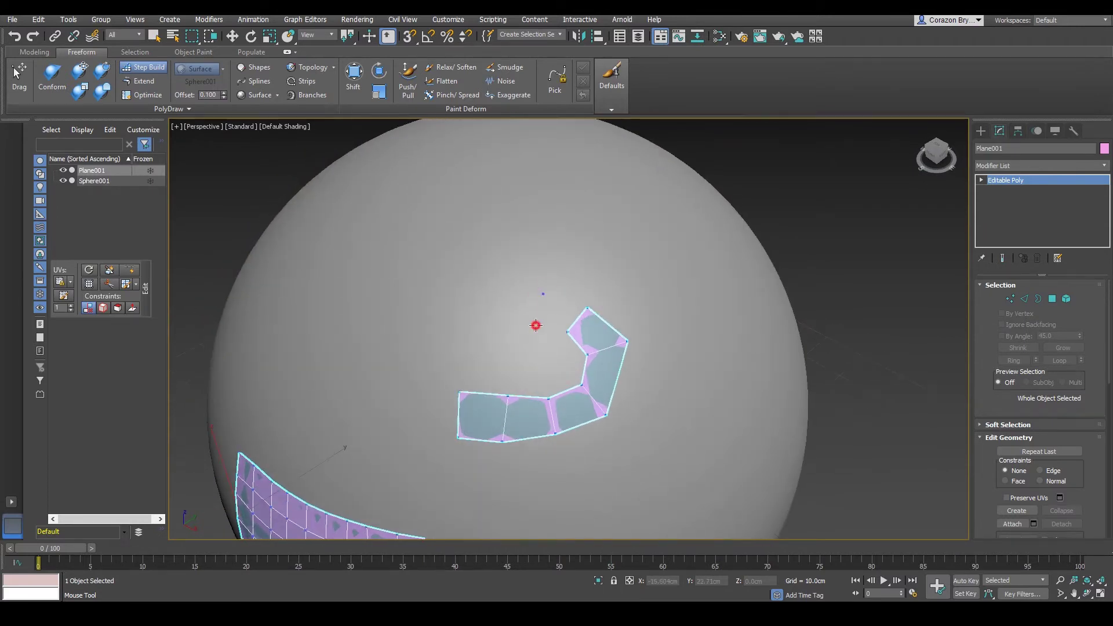
pyautogui.click(536, 325)
pyautogui.click(506, 327)
pyautogui.click(454, 318)
pyautogui.click(473, 338)
pyautogui.keyDown('shift'); pyautogui.moveTo(550, 313); pyautogui.dragTo(483, 320); pyautogui.keyUp('shift')
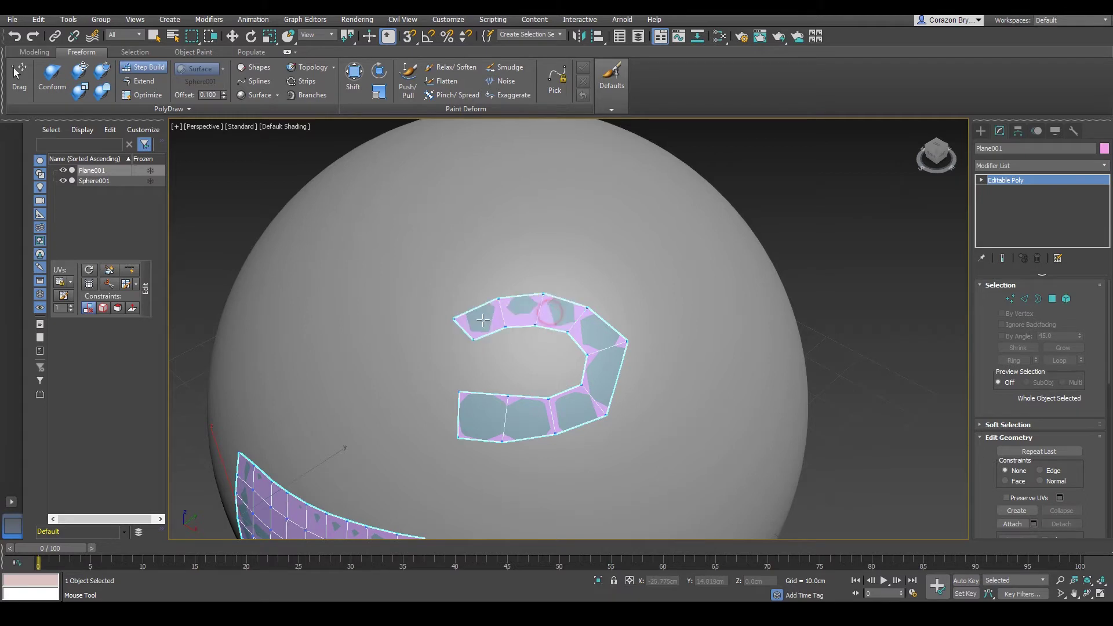
# - Continue the strip across the sphere with further points and quads, curving it the other way into an S shape
pyautogui.keyDown('alt'); pyautogui.moveTo(483, 320); pyautogui.dragTo(462, 368, button='middle'); pyautogui.keyUp('alt')
pyautogui.click(371, 352)
pyautogui.keyDown('shift'); pyautogui.click(389, 337); pyautogui.keyUp('shift')
pyautogui.click(404, 339)
pyautogui.click(389, 374)
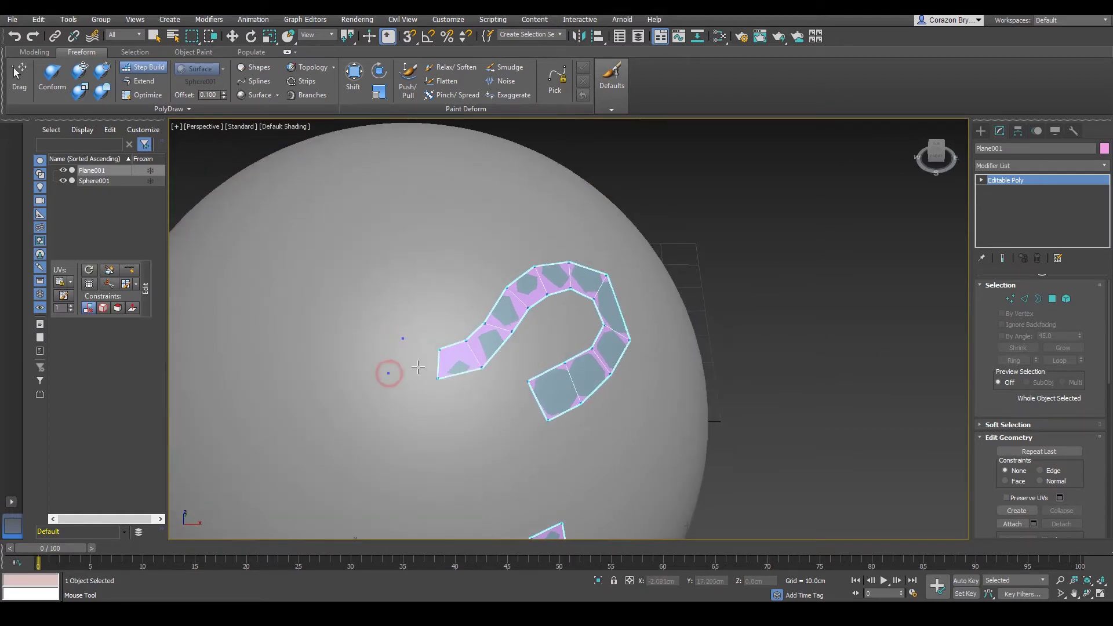
pyautogui.keyDown('shift'); pyautogui.click(388, 346); pyautogui.keyUp('shift')
pyautogui.keyDown('alt'); pyautogui.moveTo(387, 346); pyautogui.dragTo(372, 318, button='middle'); pyautogui.keyUp('alt')
pyautogui.click(338, 307)
pyautogui.keyDown('shift'); pyautogui.click(350, 325); pyautogui.keyUp('shift')
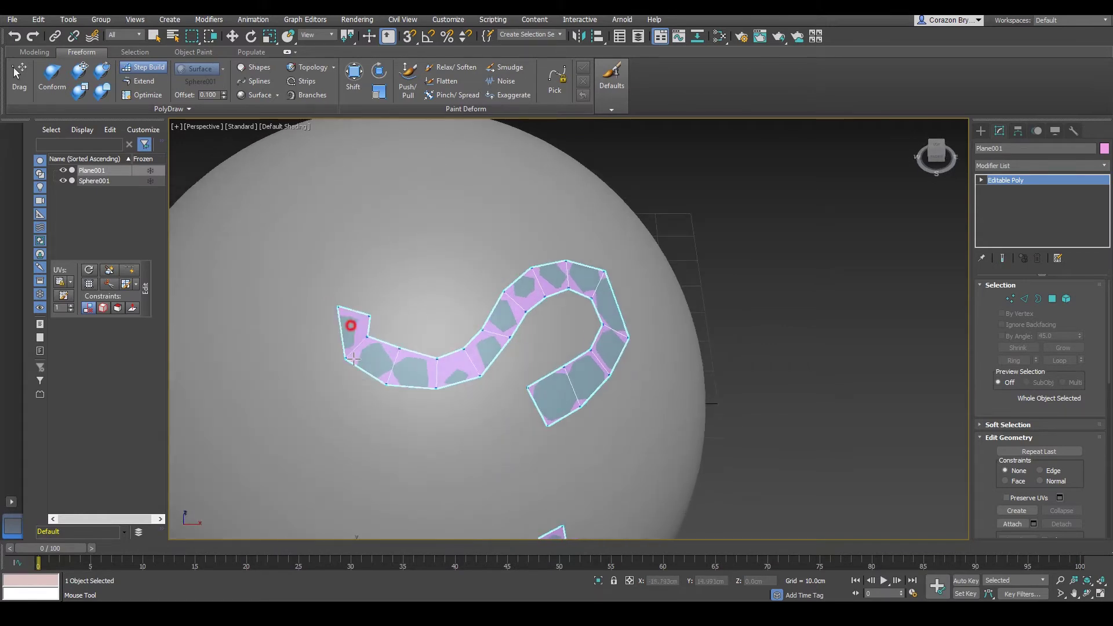
# - Return to the gridded plane, activate the PolyDraw Drag tool, and pull several of its middle vertices out of place
pyautogui.keyDown('alt'); pyautogui.moveTo(450, 391); pyautogui.dragTo(440, 336, button='middle'); pyautogui.keyUp('alt')
pyautogui.scroll(-3, 439, 335)
pyautogui.moveTo(485, 386); pyautogui.dragTo(566, 283, button='middle')
pyautogui.scroll(3, 499, 322)
pyautogui.keyDown('alt'); pyautogui.moveTo(604, 325); pyautogui.dragTo(565, 322, button='middle'); pyautogui.keyUp('alt')
pyautogui.moveTo(565, 322)
pyautogui.mouseDown(button='middle')
pyautogui.moveTo(566, 309)
pyautogui.moveTo(567, 327)
pyautogui.mouseUp(button='middle')
pyautogui.scroll(2, 557, 313)
pyautogui.click(19, 80)
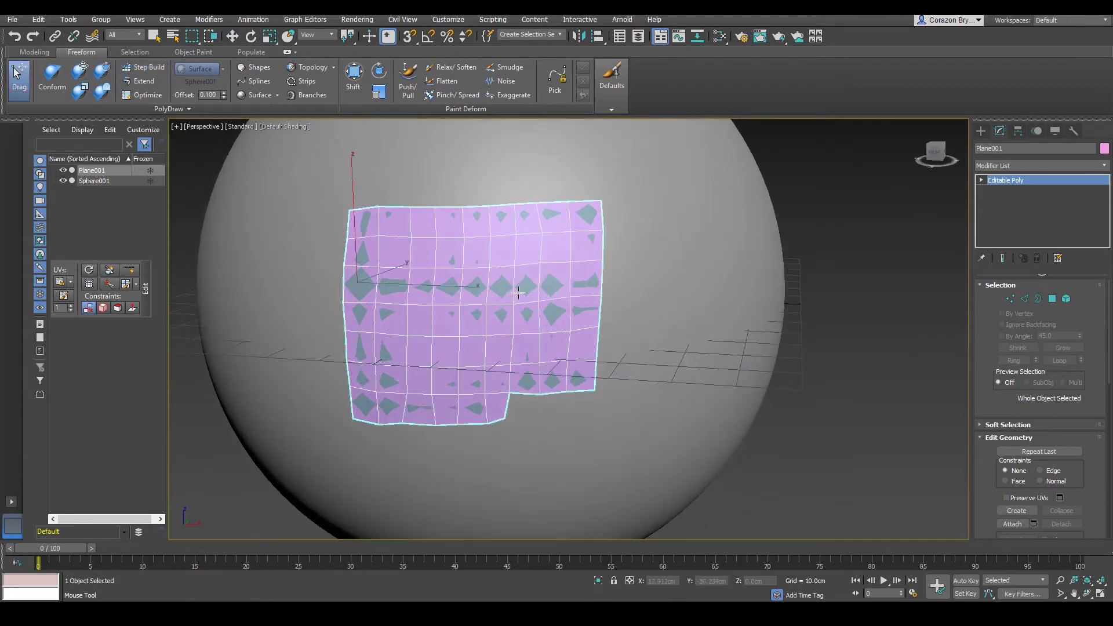
pyautogui.moveTo(461, 306)
pyautogui.mouseDown()
pyautogui.moveTo(468, 314)
pyautogui.moveTo(434, 332)
pyautogui.moveTo(451, 314)
pyautogui.moveTo(492, 340)
pyautogui.moveTo(553, 332)
pyautogui.mouseUp()
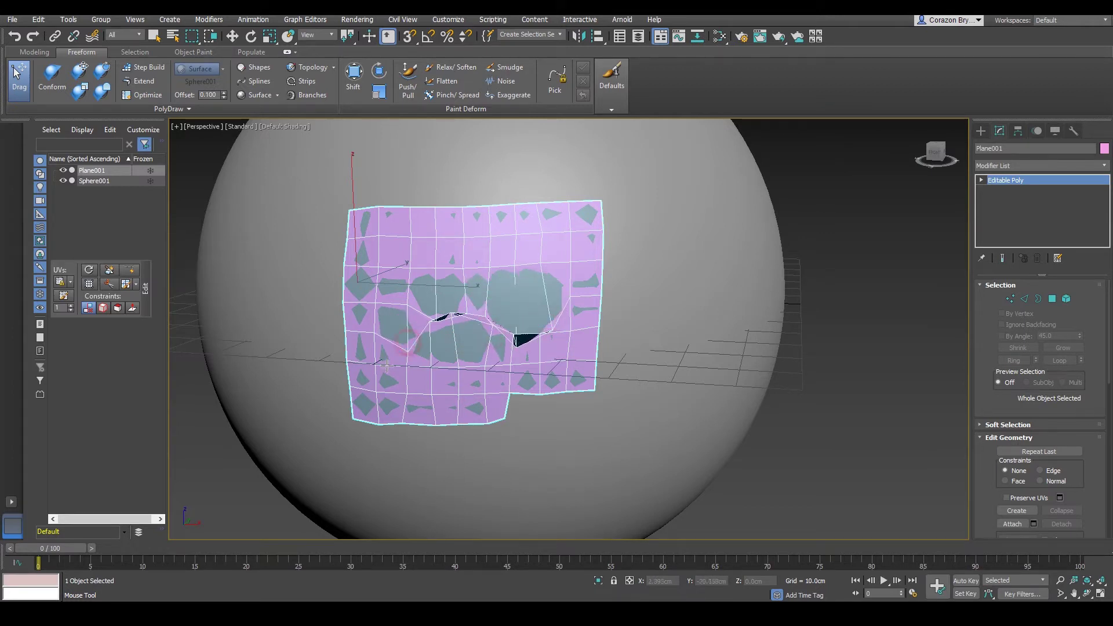
pyautogui.moveTo(390, 366); pyautogui.dragTo(398, 344)
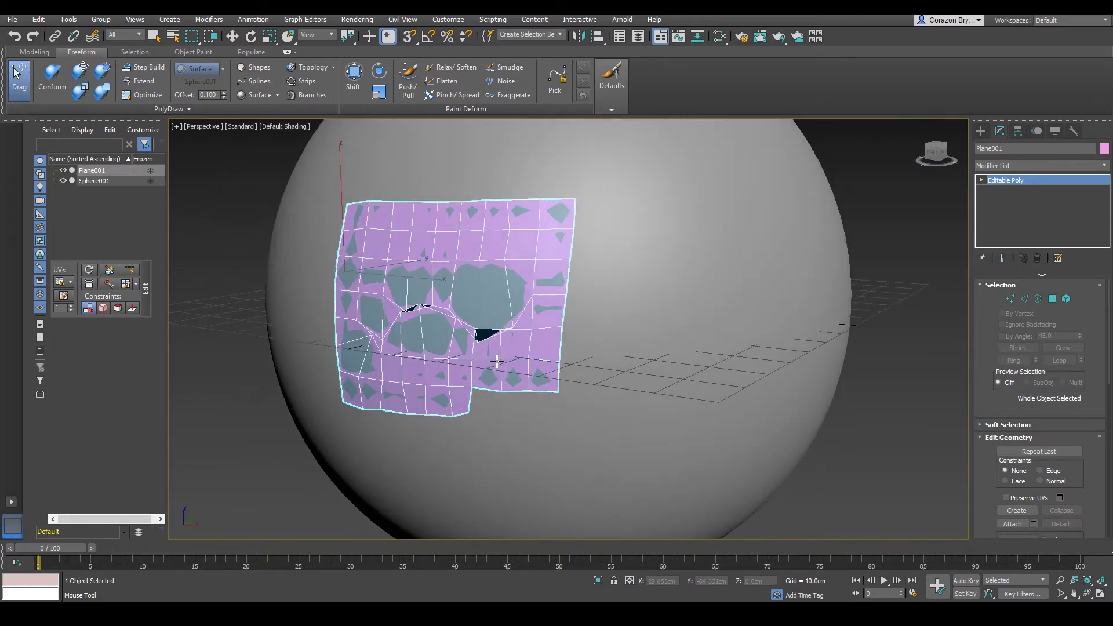
# - Drag further vertices in the plane's middle rows across neighbouring faces to distort the grid more heavily
pyautogui.scroll(3, 516, 377)
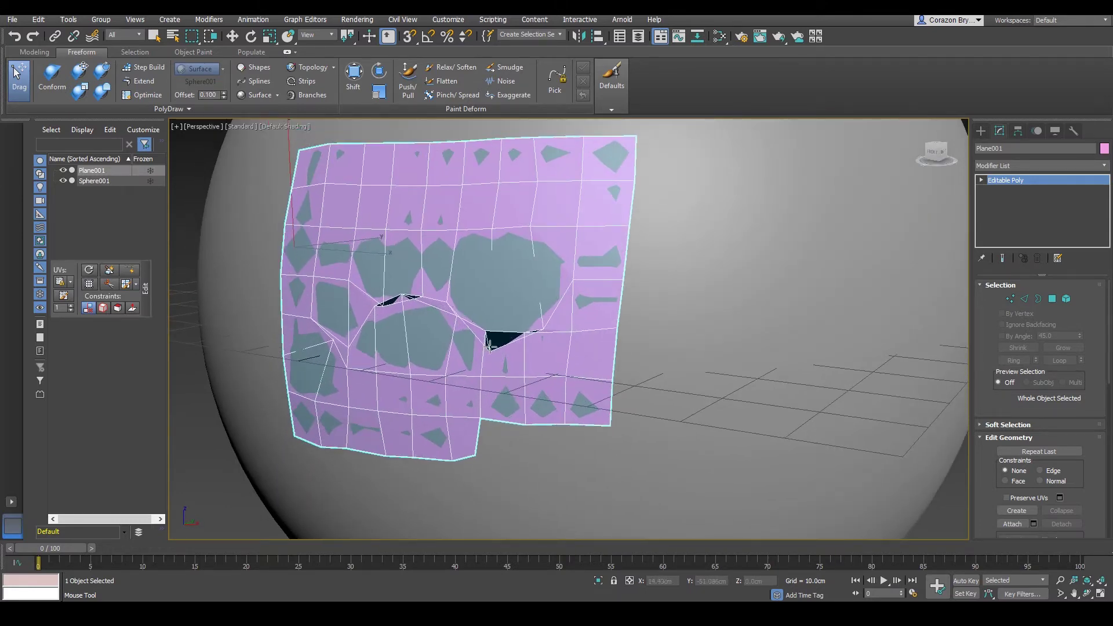
pyautogui.moveTo(491, 348)
pyautogui.mouseDown()
pyautogui.moveTo(488, 315)
pyautogui.moveTo(544, 330)
pyautogui.mouseUp()
pyautogui.moveTo(402, 295)
pyautogui.mouseDown()
pyautogui.moveTo(397, 325)
pyautogui.moveTo(340, 328)
pyautogui.moveTo(327, 349)
pyautogui.mouseUp()
pyautogui.moveTo(384, 305)
pyautogui.mouseDown()
pyautogui.moveTo(392, 347)
pyautogui.moveTo(374, 299)
pyautogui.moveTo(412, 329)
pyautogui.moveTo(391, 344)
pyautogui.moveTo(407, 317)
pyautogui.moveTo(459, 299)
pyautogui.mouseUp()
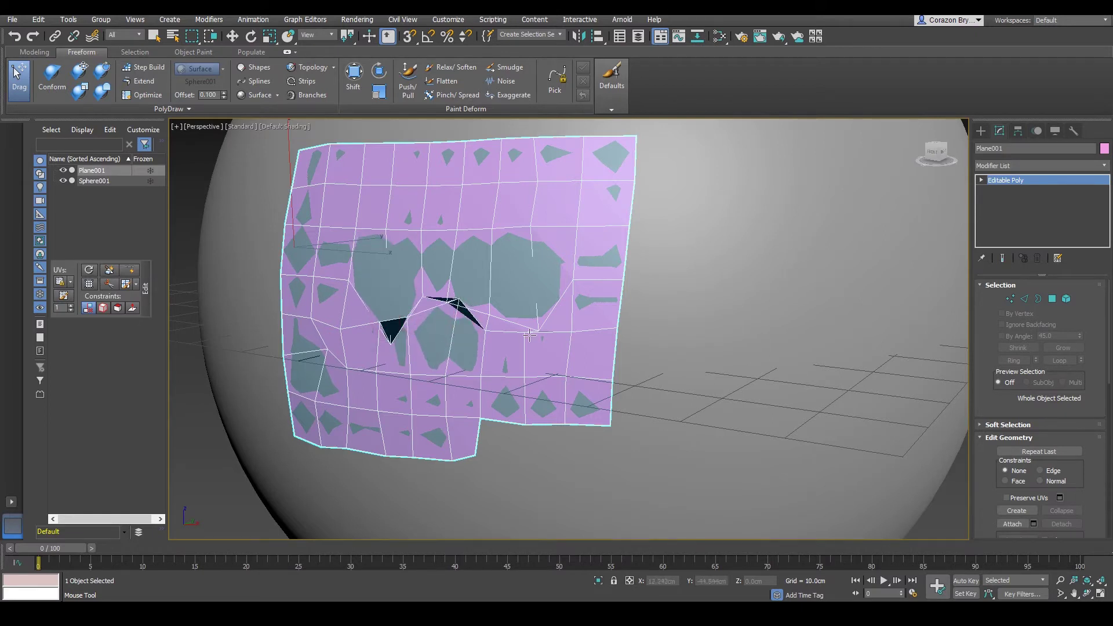
pyautogui.moveTo(529, 335); pyautogui.dragTo(538, 345)
pyautogui.moveTo(329, 350); pyautogui.dragTo(328, 322)
pyautogui.keyDown('alt'); pyautogui.moveTo(413, 348); pyautogui.dragTo(433, 353, button='middle'); pyautogui.keyUp('alt')
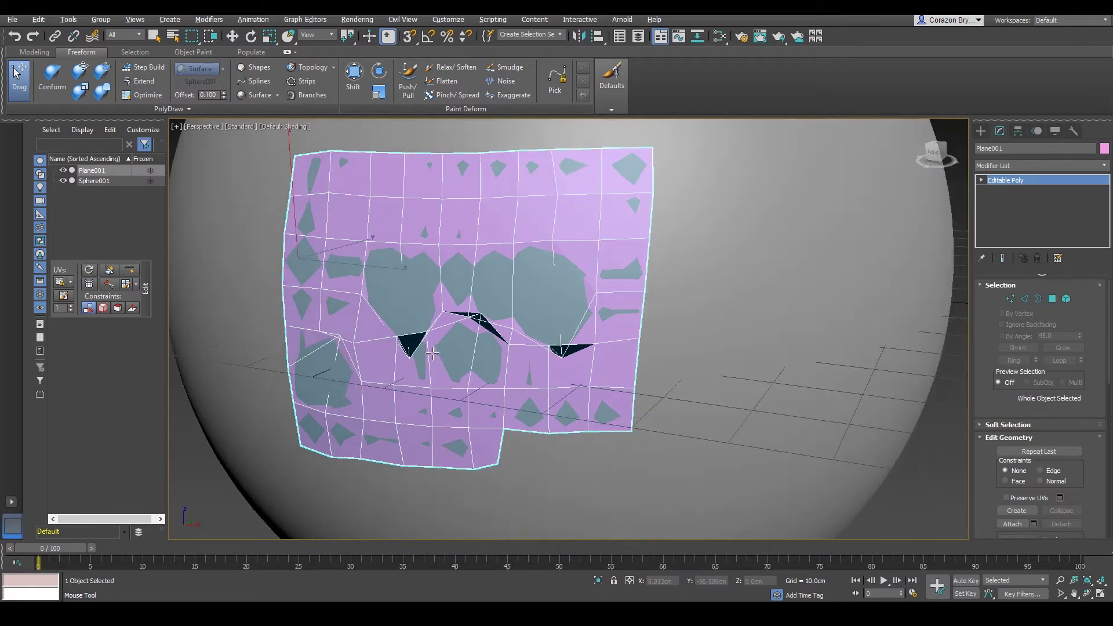
pyautogui.moveTo(596, 293); pyautogui.dragTo(602, 295)
pyautogui.moveTo(537, 357)
pyautogui.keyDown('alt'); pyautogui.mouseDown(button='middle')
pyautogui.moveTo(515, 347)
pyautogui.moveTo(523, 339)
pyautogui.mouseUp(button='middle'); pyautogui.keyUp('alt')
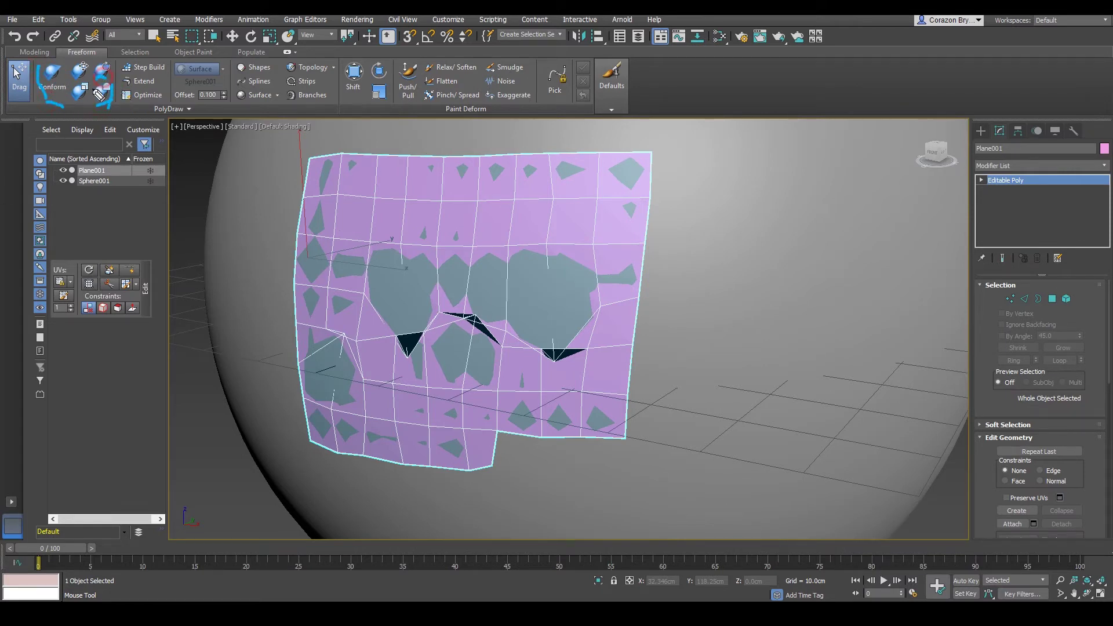
# - Activate the Relax Conform brush, move its options clear of the window edge, and set Full Strength to 27
pyautogui.moveTo(93, 90); pyautogui.dragTo(110, 99)
pyautogui.press('Escape')
pyautogui.moveTo(623, 348)
pyautogui.keyDown('alt'); pyautogui.mouseDown(button='middle')
pyautogui.moveTo(591, 353)
pyautogui.moveTo(660, 328)
pyautogui.moveTo(535, 356)
pyautogui.moveTo(613, 376)
pyautogui.moveTo(562, 377)
pyautogui.mouseUp(button='middle'); pyautogui.keyUp('alt')
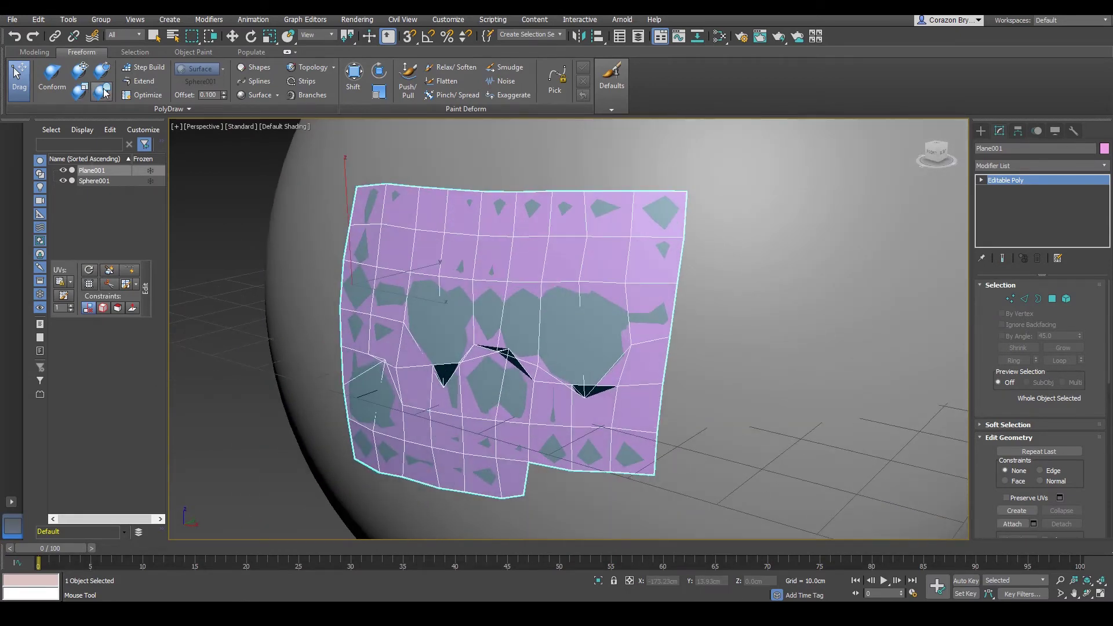
pyautogui.click(102, 91)
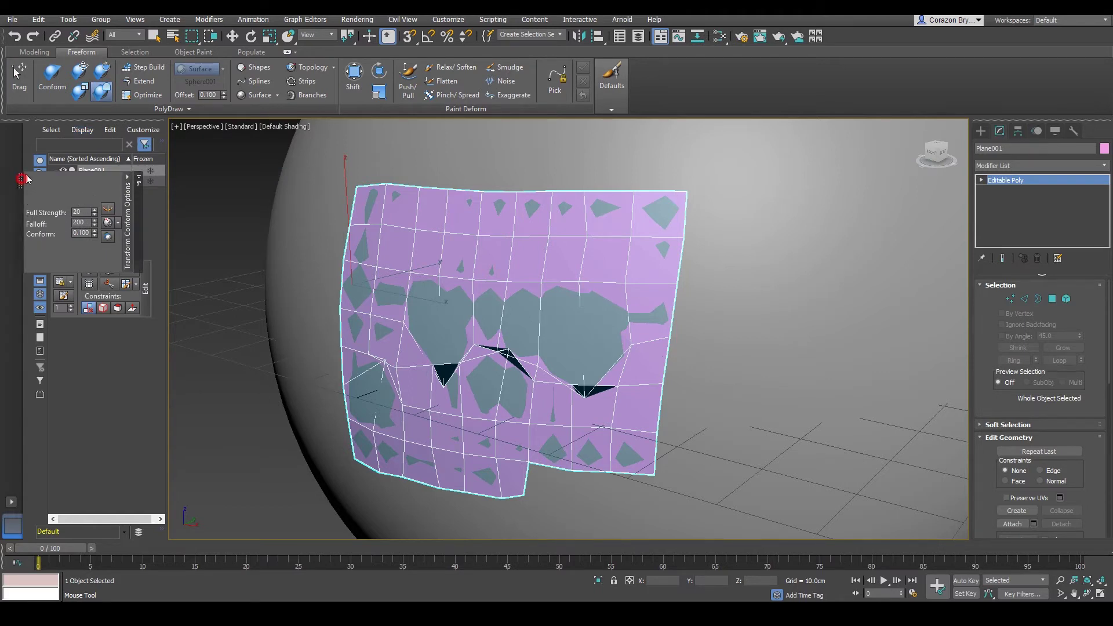
pyautogui.moveTo(26, 178); pyautogui.dragTo(83, 172)
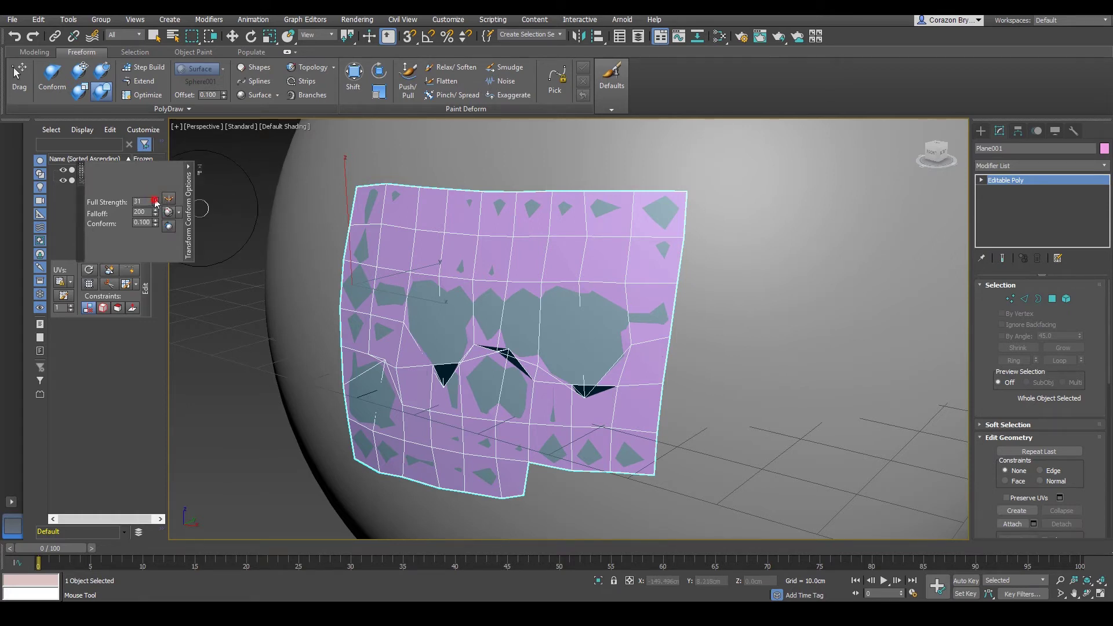
pyautogui.moveTo(155, 201); pyautogui.dragTo(150, 163)
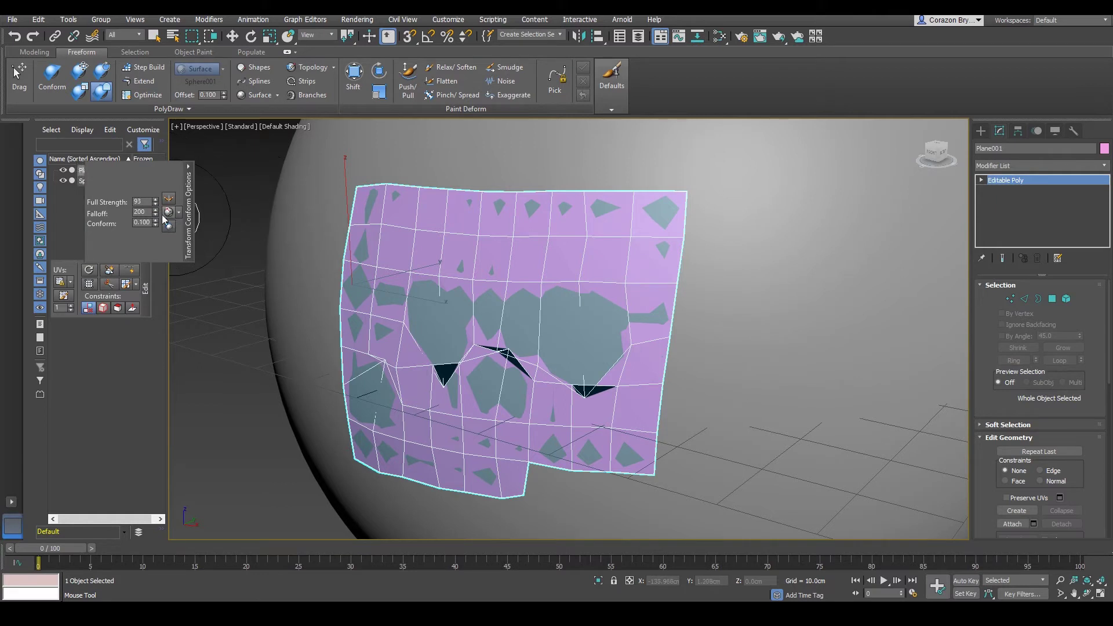
pyautogui.moveTo(164, 219); pyautogui.dragTo(158, 216)
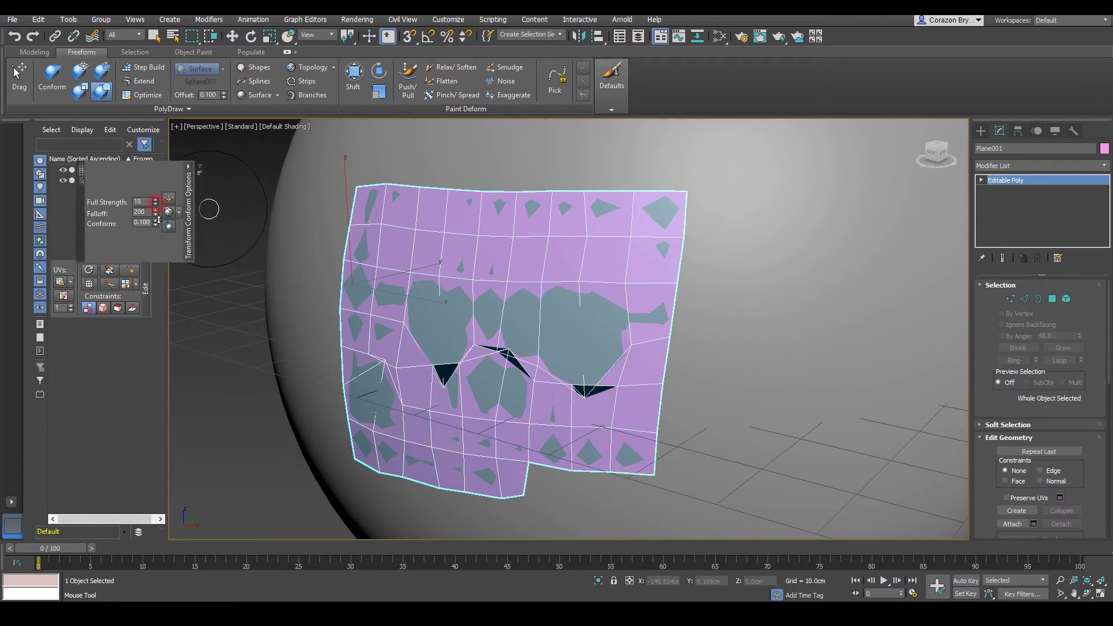
pyautogui.moveTo(158, 219)
pyautogui.mouseDown()
pyautogui.moveTo(162, 232)
pyautogui.moveTo(153, 195)
pyautogui.mouseUp()
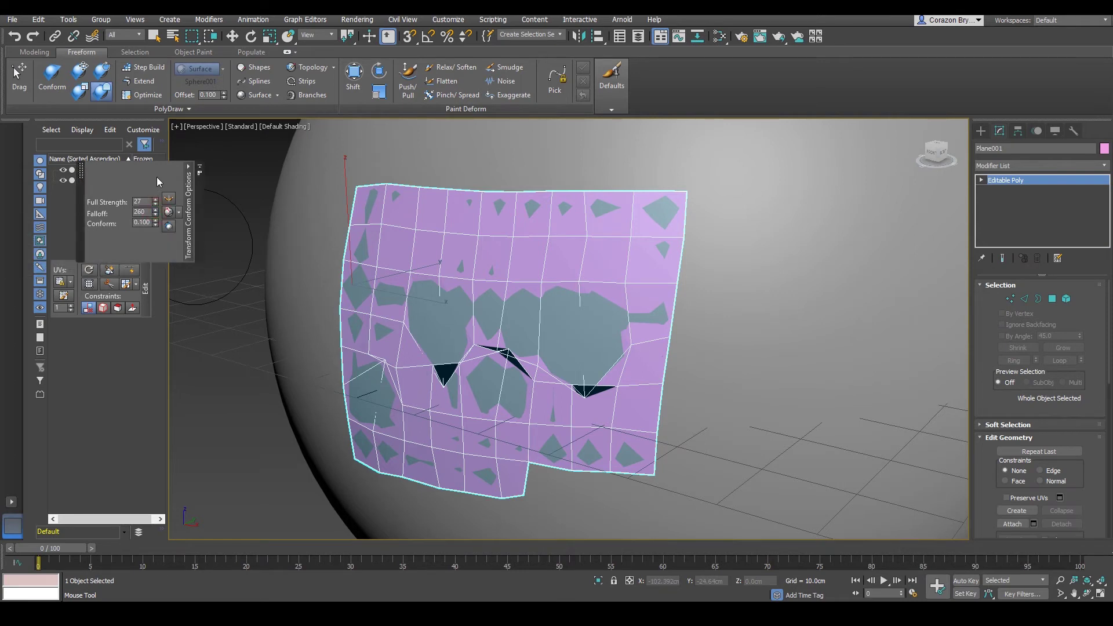
# - Set the conform brush's Falloff to 201 and raise its Conform value
pyautogui.moveTo(159, 212); pyautogui.dragTo(148, 160)
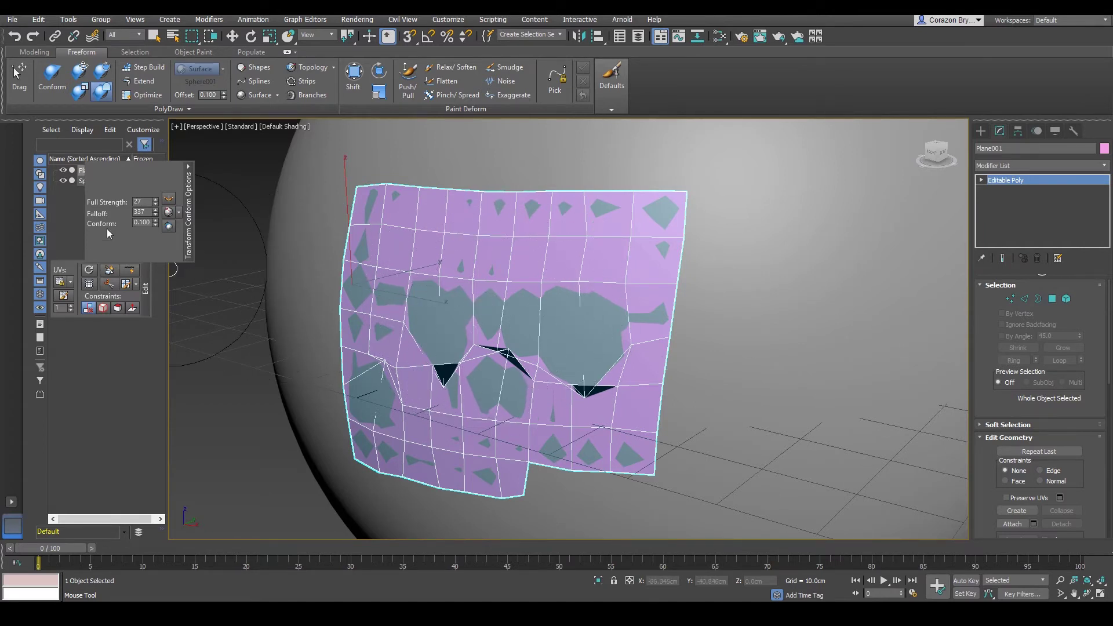
pyautogui.moveTo(156, 214); pyautogui.dragTo(157, 222)
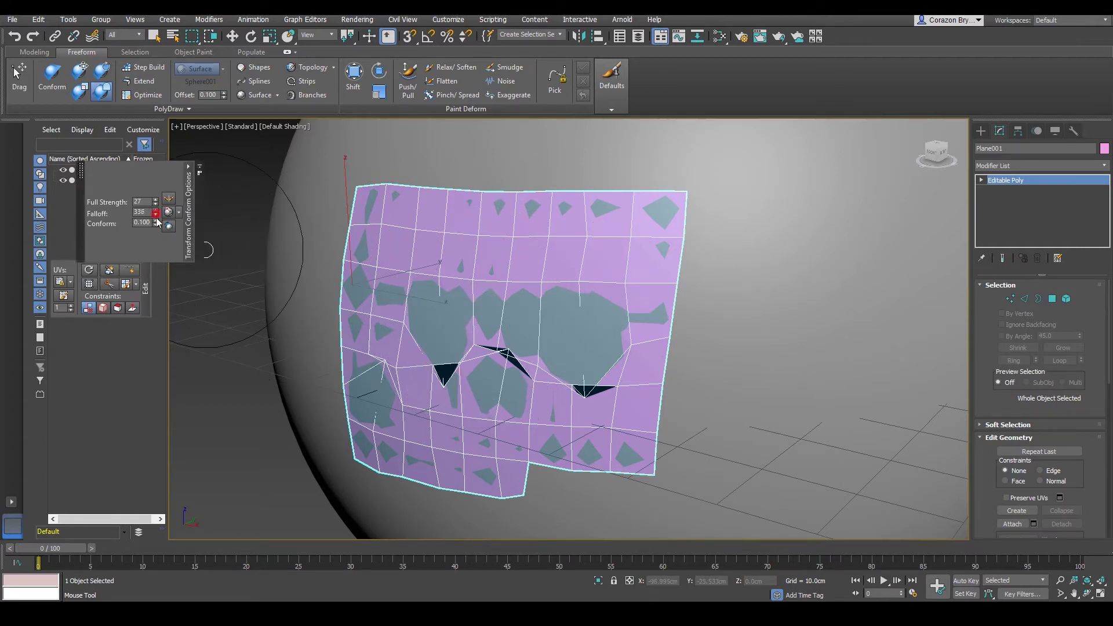
pyautogui.moveTo(157, 234)
pyautogui.mouseDown()
pyautogui.moveTo(157, 249)
pyautogui.moveTo(116, 219)
pyautogui.moveTo(156, 229)
pyautogui.moveTo(195, 215)
pyautogui.moveTo(160, 214)
pyautogui.moveTo(156, 174)
pyautogui.moveTo(162, 265)
pyautogui.mouseUp()
pyautogui.moveTo(142, 222); pyautogui.dragTo(137, 225)
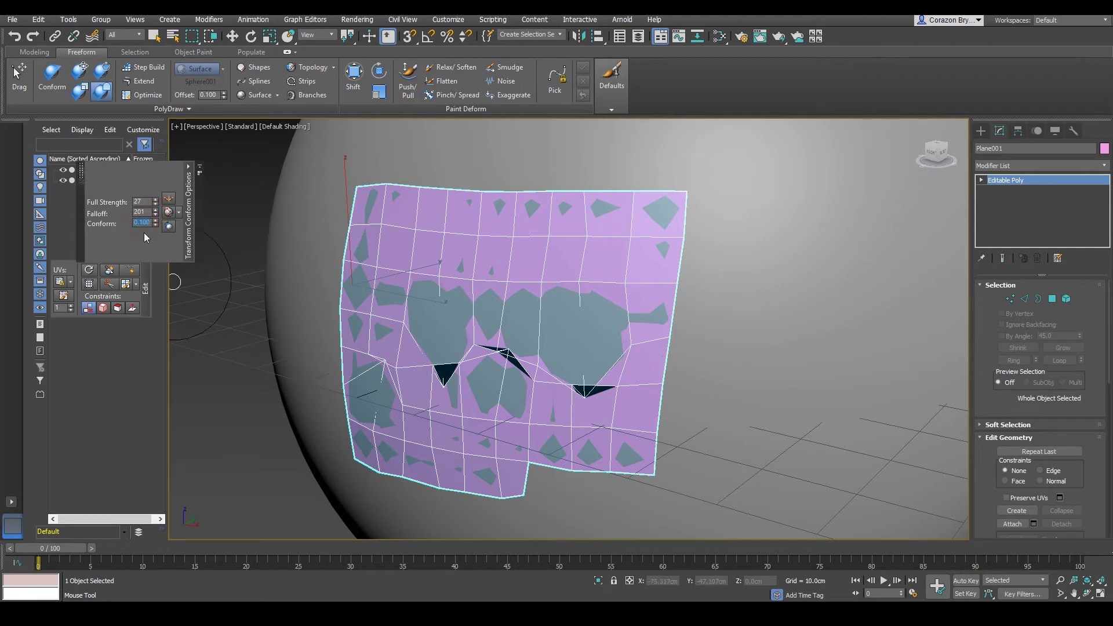
pyautogui.click(142, 222)
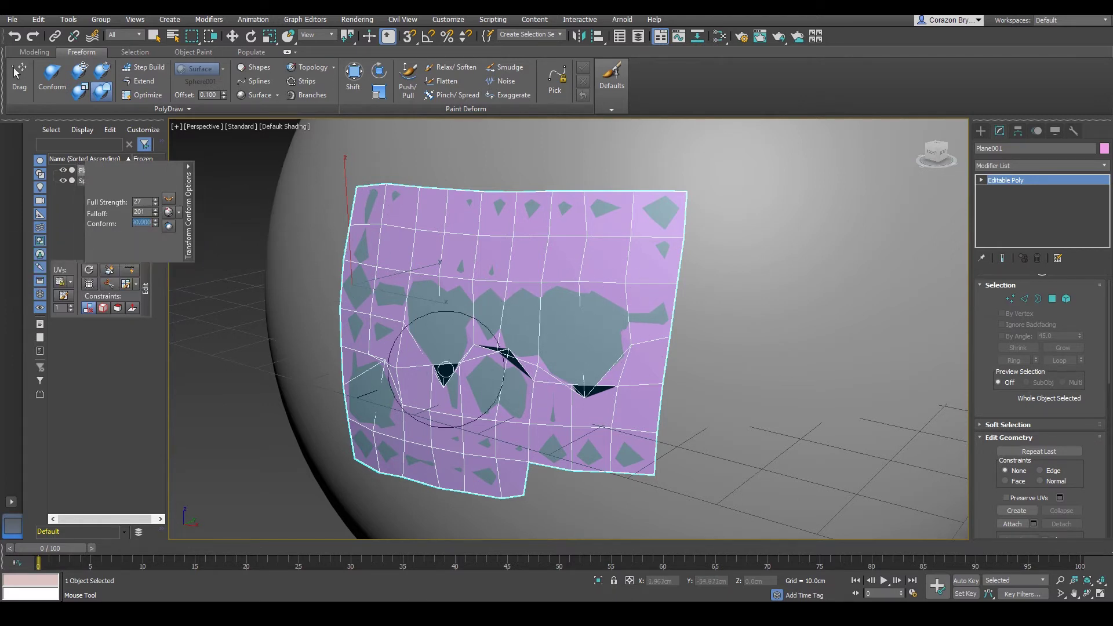
# - Brush over the distorted plane with Relax Conform to even out its grid on the sphere
pyautogui.moveTo(432, 348)
pyautogui.mouseDown()
pyautogui.moveTo(415, 357)
pyautogui.moveTo(477, 365)
pyautogui.moveTo(597, 335)
pyautogui.moveTo(439, 341)
pyautogui.moveTo(390, 390)
pyautogui.moveTo(480, 393)
pyautogui.moveTo(596, 348)
pyautogui.moveTo(390, 348)
pyautogui.moveTo(551, 350)
pyautogui.moveTo(414, 330)
pyautogui.moveTo(397, 341)
pyautogui.mouseUp()
pyautogui.moveTo(426, 397)
pyautogui.mouseDown()
pyautogui.moveTo(504, 412)
pyautogui.moveTo(367, 392)
pyautogui.moveTo(387, 395)
pyautogui.mouseUp()
pyautogui.click(595, 246)
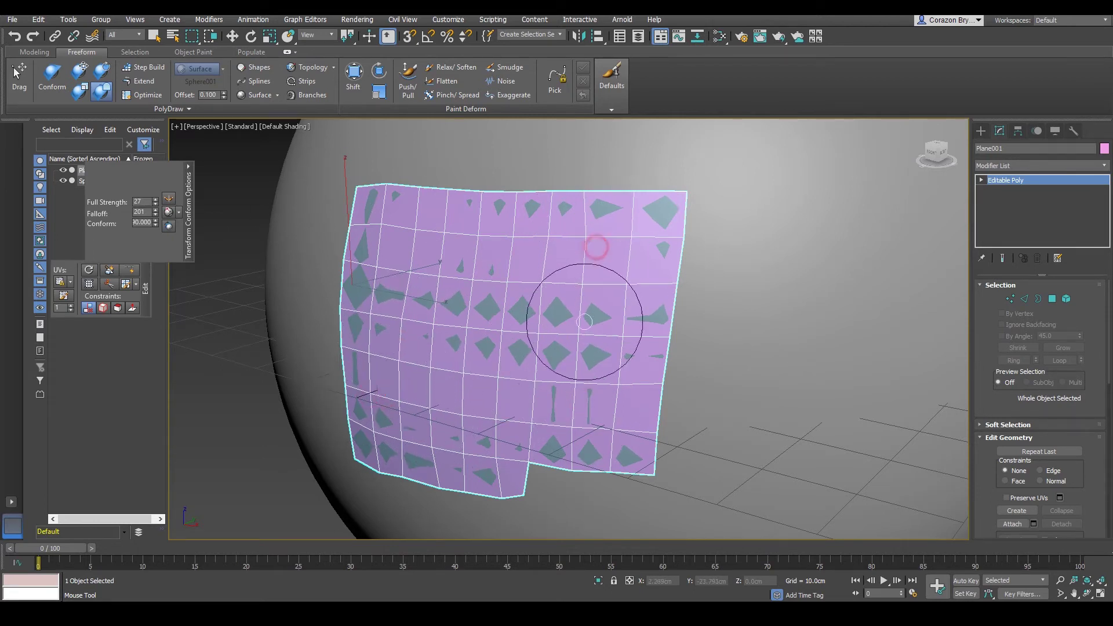
pyautogui.scroll(-3, 573, 333)
pyautogui.moveTo(487, 280)
pyautogui.mouseDown()
pyautogui.moveTo(488, 295)
pyautogui.moveTo(471, 302)
pyautogui.moveTo(501, 351)
pyautogui.mouseUp()
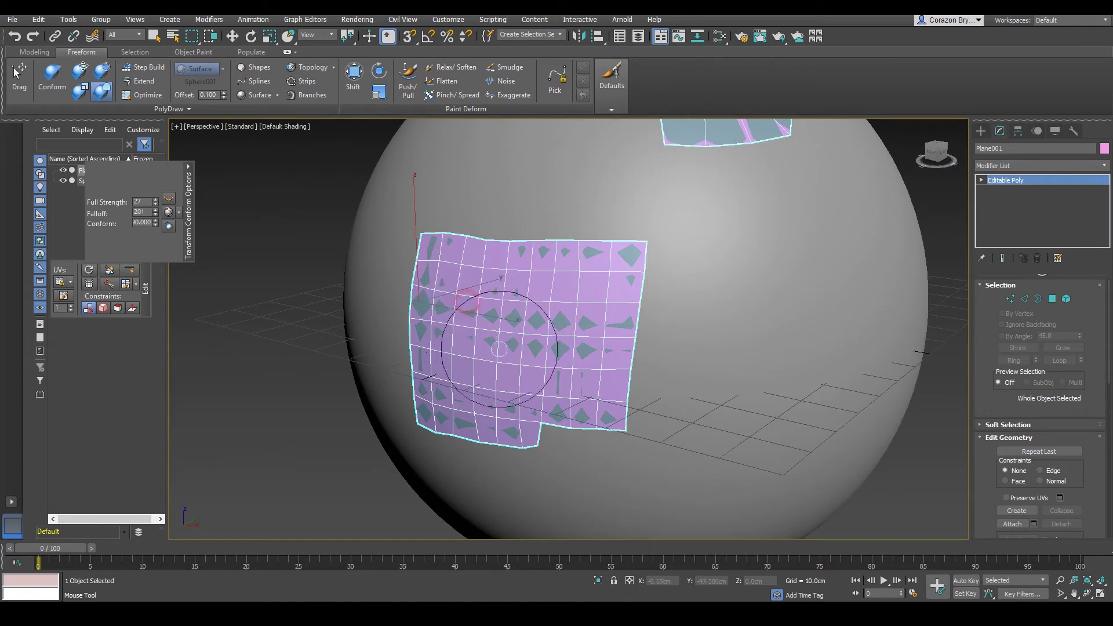
# - Leave the conform brush for the Move tool and review the plane and S-shaped strip on the sphere
pyautogui.moveTo(576, 366)
pyautogui.keyDown('alt'); pyautogui.mouseDown(button='middle')
pyautogui.moveTo(551, 352)
pyautogui.moveTo(568, 325)
pyautogui.moveTo(596, 323)
pyautogui.moveTo(582, 352)
pyautogui.moveTo(559, 342)
pyautogui.moveTo(510, 372)
pyautogui.moveTo(529, 322)
pyautogui.moveTo(534, 385)
pyautogui.mouseUp(button='middle'); pyautogui.keyUp('alt')
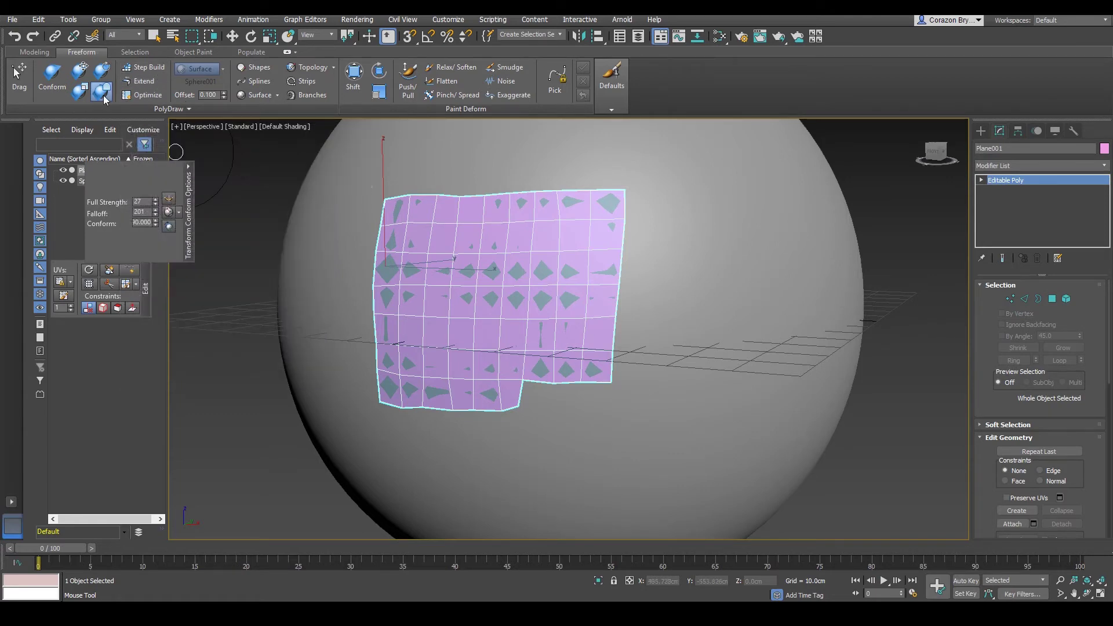
pyautogui.keyDown('alt'); pyautogui.moveTo(540, 377); pyautogui.dragTo(529, 379, button='middle'); pyautogui.keyUp('alt')
pyautogui.press('w')
pyautogui.moveTo(528, 320)
pyautogui.keyDown('alt'); pyautogui.mouseDown(button='middle')
pyautogui.moveTo(538, 324)
pyautogui.moveTo(507, 365)
pyautogui.moveTo(536, 331)
pyautogui.moveTo(519, 328)
pyautogui.mouseUp(button='middle'); pyautogui.keyUp('alt')
pyautogui.scroll(-3, 534, 328)
pyautogui.scroll(4, 538, 325)
pyautogui.scroll(-2, 507, 365)
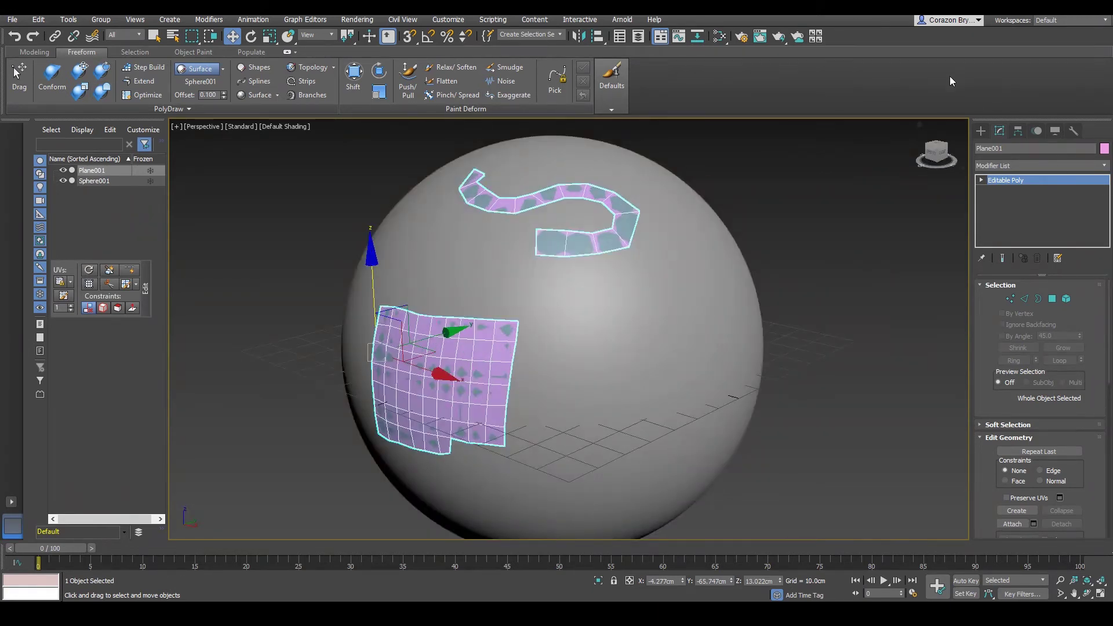
# - Delete one polygon in the second-lowest row of the plane, near its right border, to open a hole in the grid
pyautogui.click(981, 131)
pyautogui.click(999, 131)
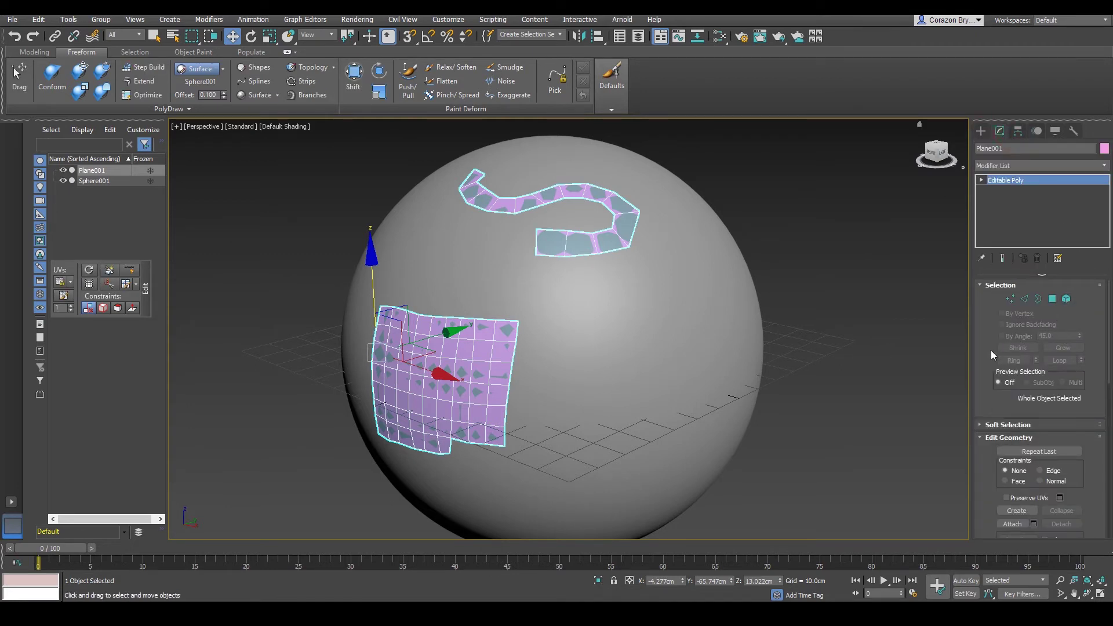
pyautogui.keyDown('alt'); pyautogui.moveTo(952, 394); pyautogui.dragTo(680, 392, button='middle'); pyautogui.keyUp('alt')
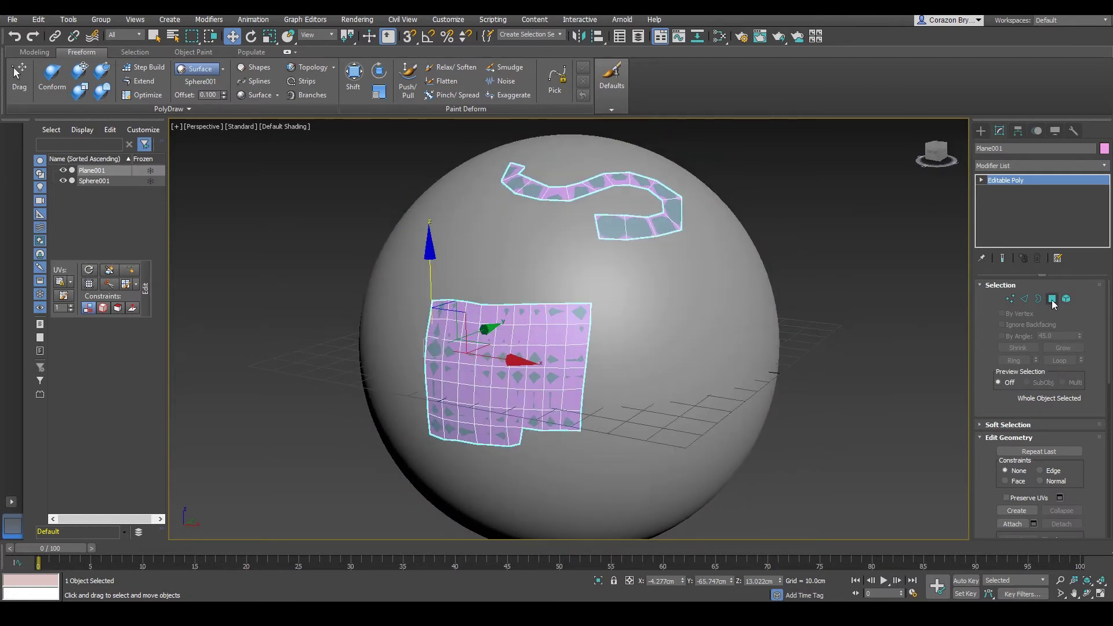
pyautogui.click(1052, 299)
pyautogui.scroll(5, 579, 429)
pyautogui.click(574, 354)
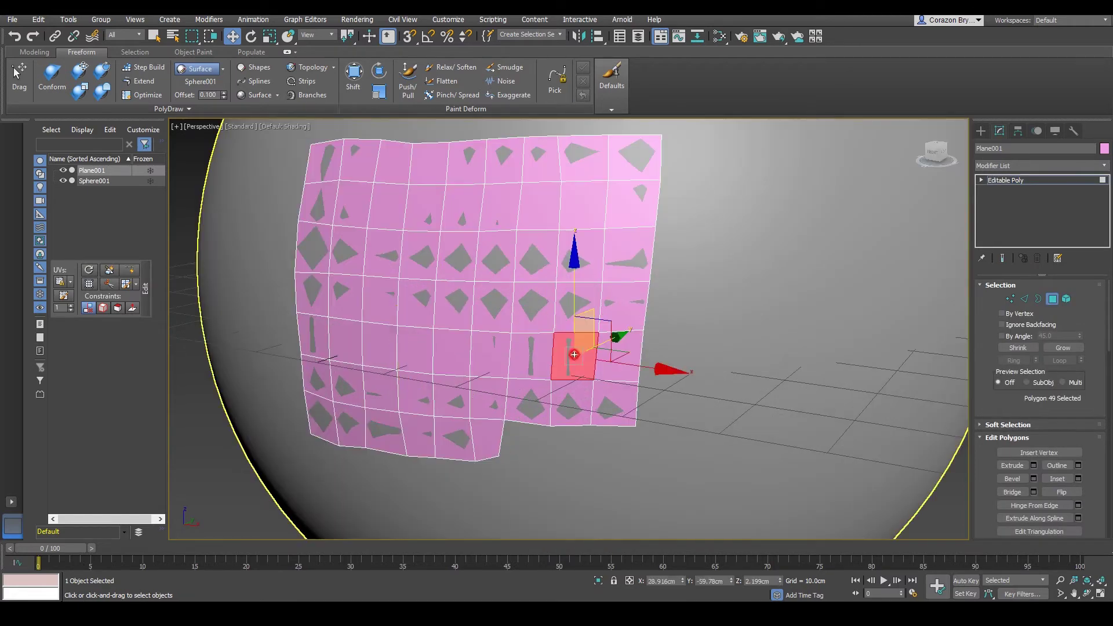
pyautogui.press('Delete')
pyautogui.keyDown('alt'); pyautogui.moveTo(596, 365); pyautogui.dragTo(584, 364, button='middle'); pyautogui.keyUp('alt')
pyautogui.scroll(3, 521, 355)
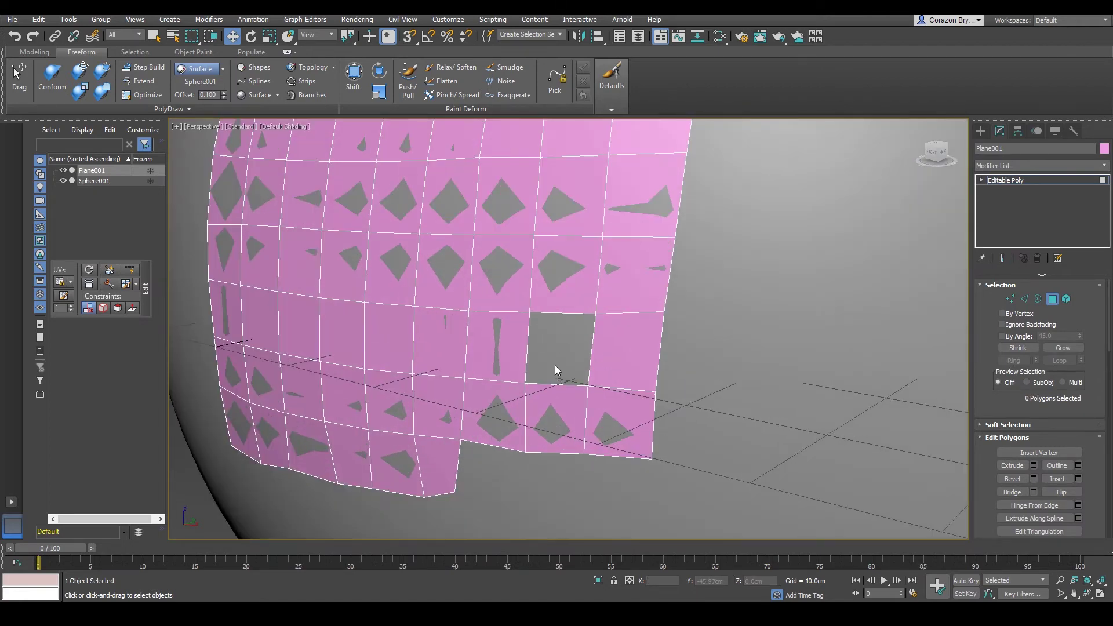
pyautogui.keyDown('alt'); pyautogui.moveTo(622, 331); pyautogui.dragTo(596, 347, button='middle'); pyautogui.keyUp('alt')
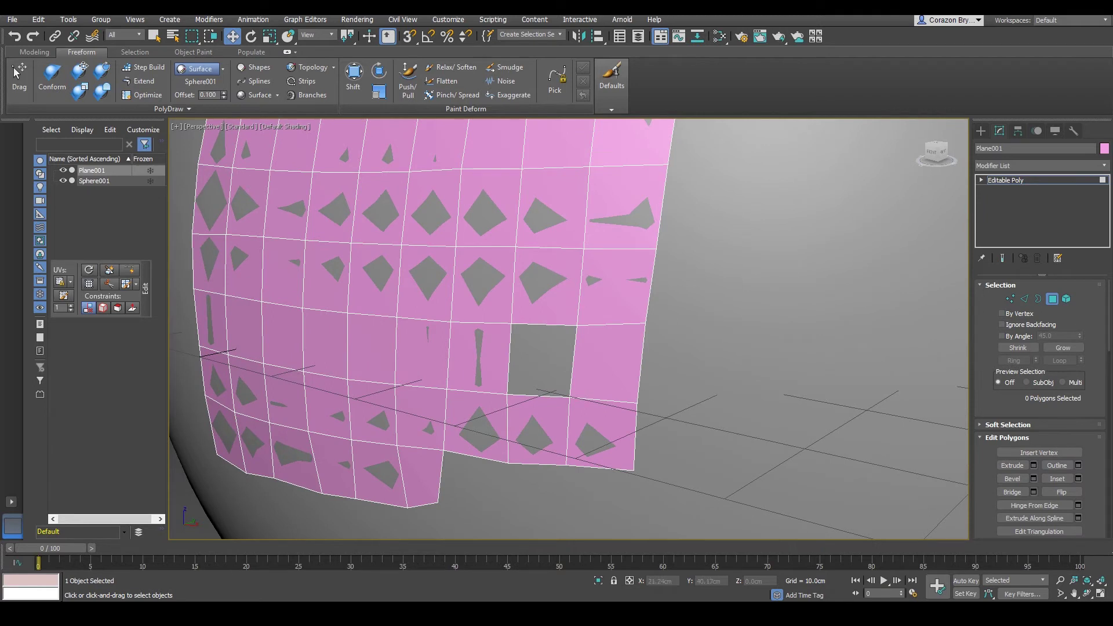
pyautogui.moveTo(123, 74)
pyautogui.mouseDown()
pyautogui.moveTo(171, 87)
pyautogui.moveTo(97, 81)
pyautogui.mouseUp()
pyautogui.moveTo(546, 347); pyautogui.dragTo(534, 389)
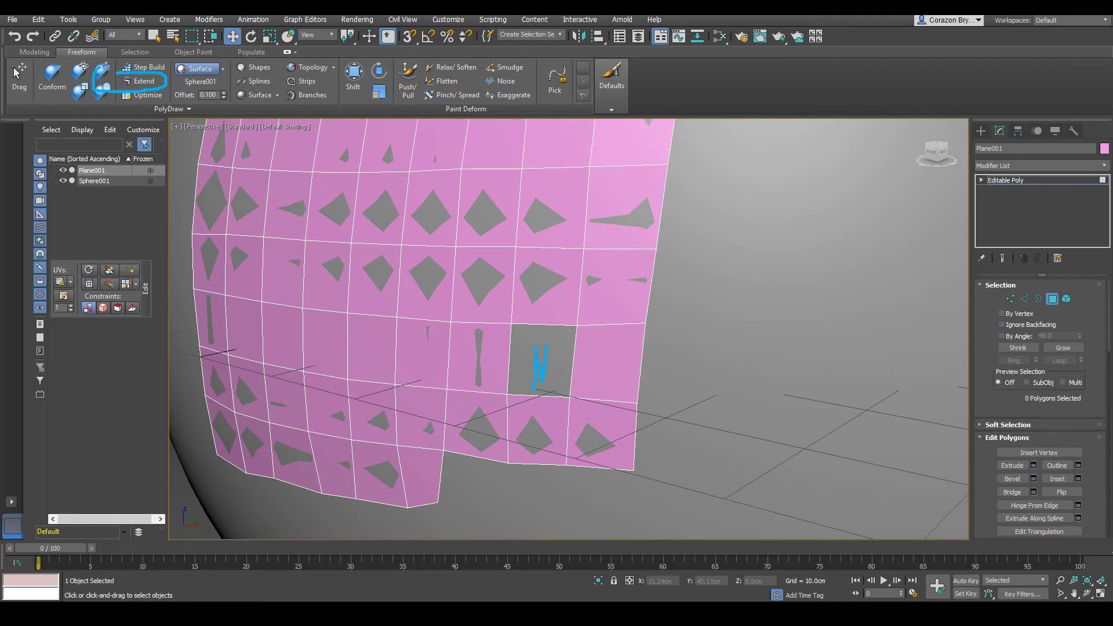
pyautogui.press('Escape')
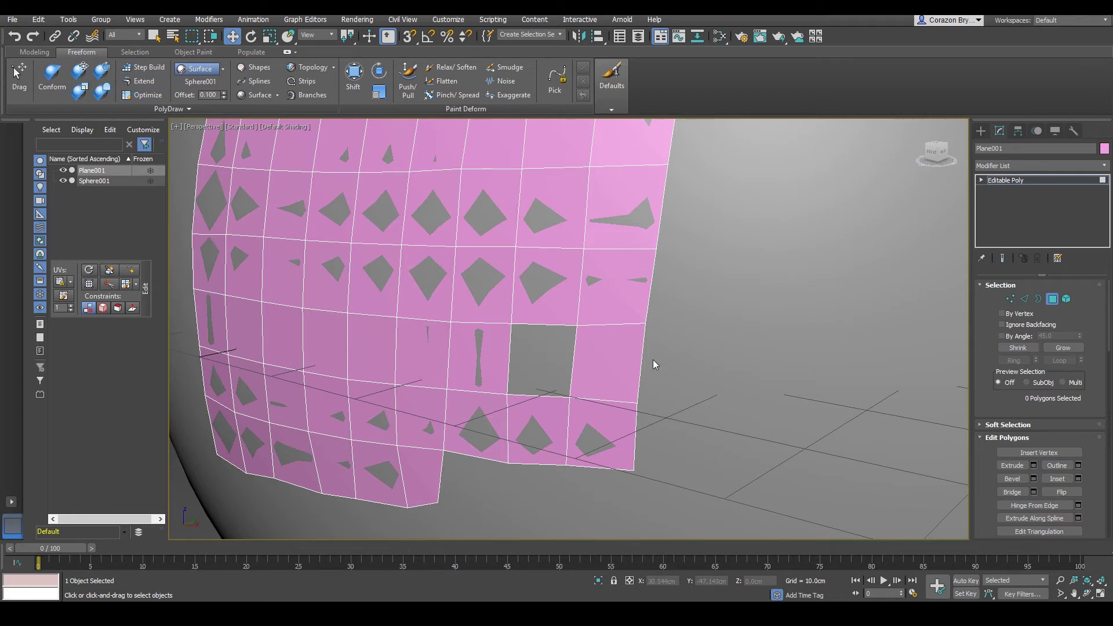
pyautogui.keyDown('alt'); pyautogui.moveTo(653, 360); pyautogui.dragTo(628, 358, button='middle'); pyautogui.keyUp('alt')
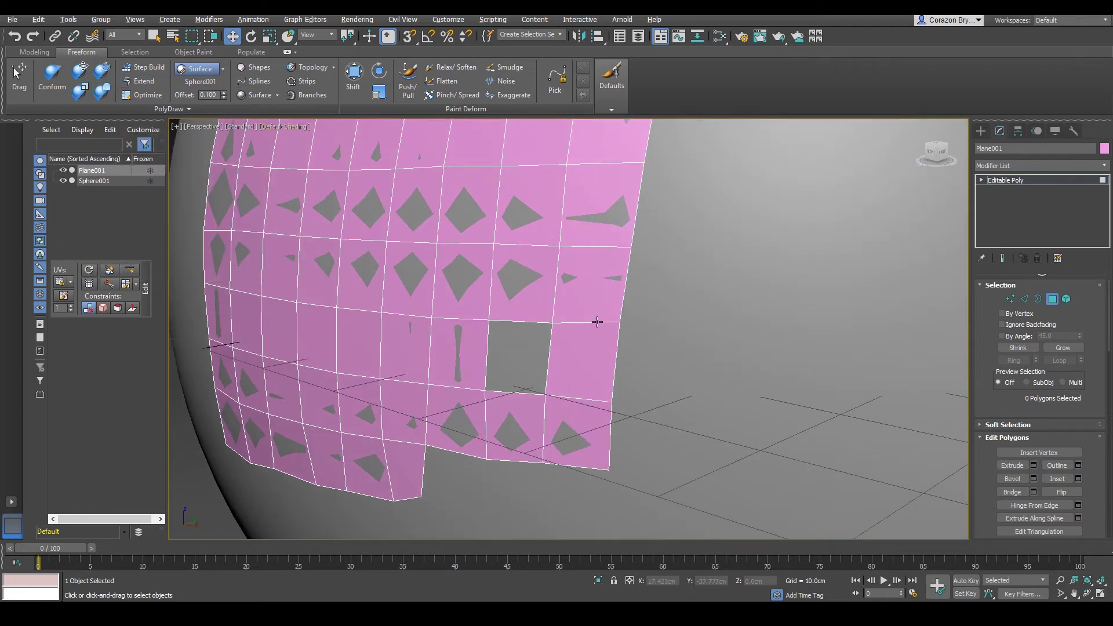
pyautogui.moveTo(596, 321)
pyautogui.keyDown('alt'); pyautogui.mouseDown(button='middle')
pyautogui.moveTo(608, 309)
pyautogui.moveTo(609, 319)
pyautogui.mouseUp(button='middle'); pyautogui.keyUp('alt')
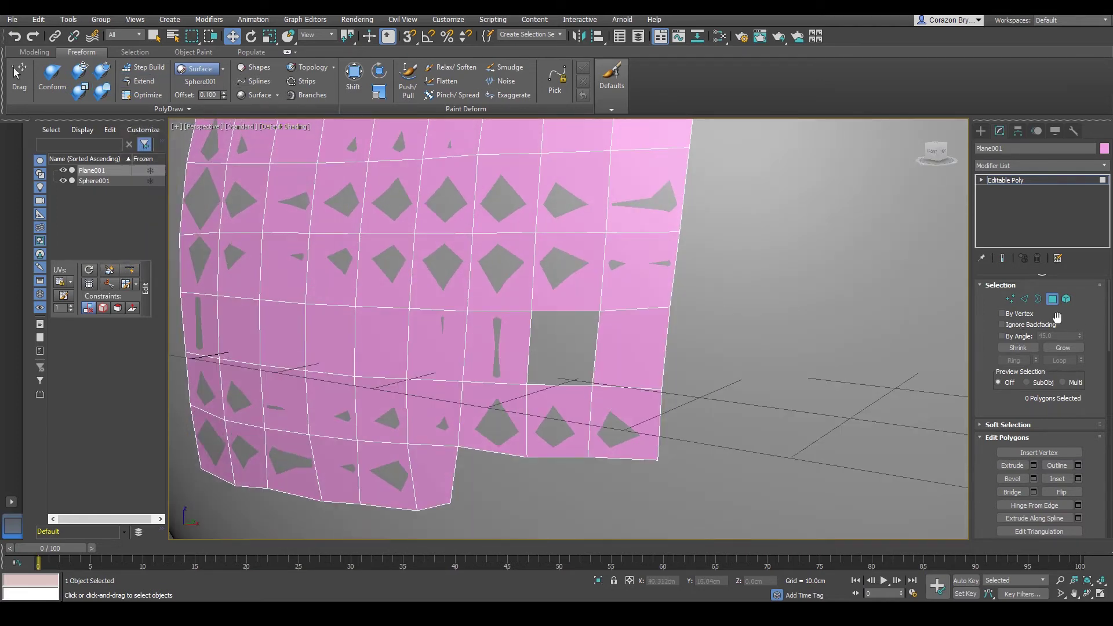
pyautogui.keyDown('alt'); pyautogui.moveTo(701, 368); pyautogui.dragTo(681, 367, button='middle'); pyautogui.keyUp('alt')
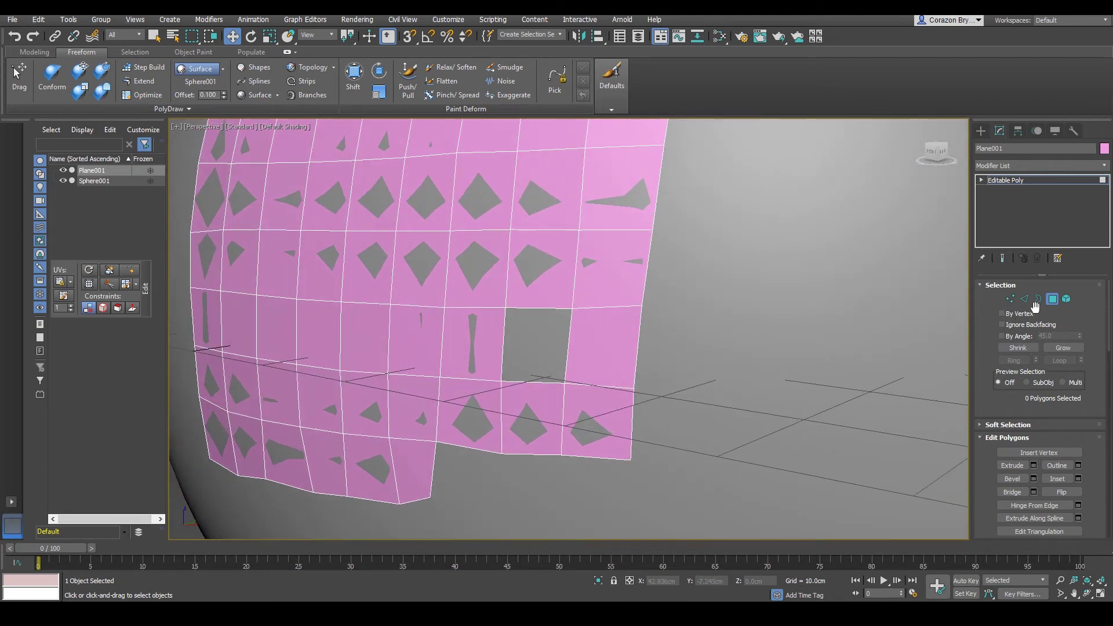
# - Close the hole in the plane by bridging its upper and lower edges
pyautogui.click(1025, 300)
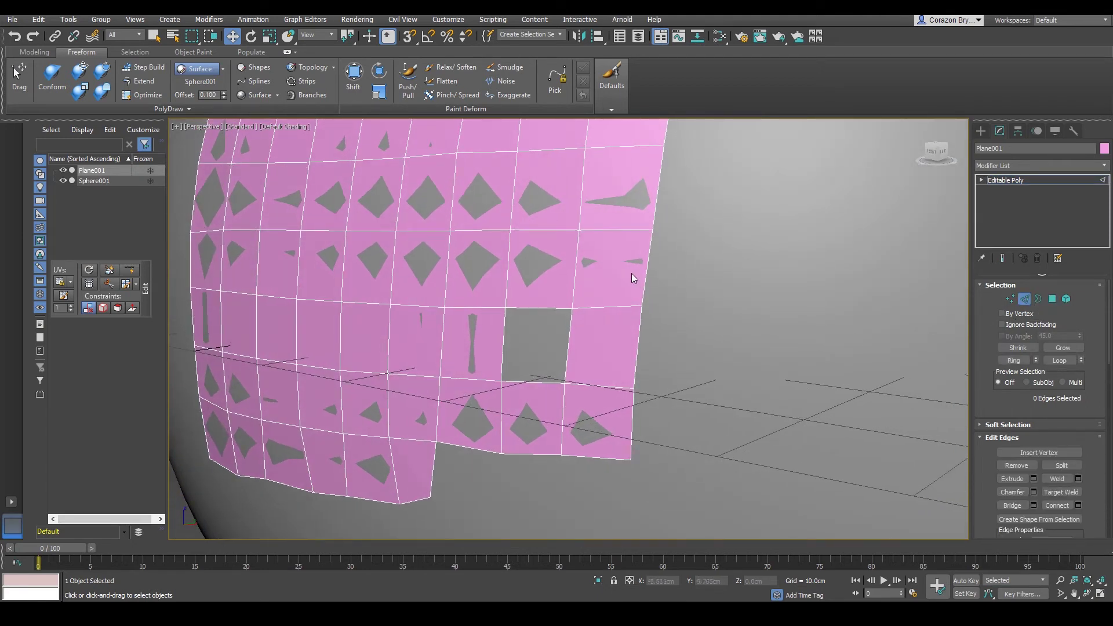
pyautogui.click(547, 310)
pyautogui.keyDown('ctrl'); pyautogui.click(532, 382); pyautogui.keyUp('ctrl')
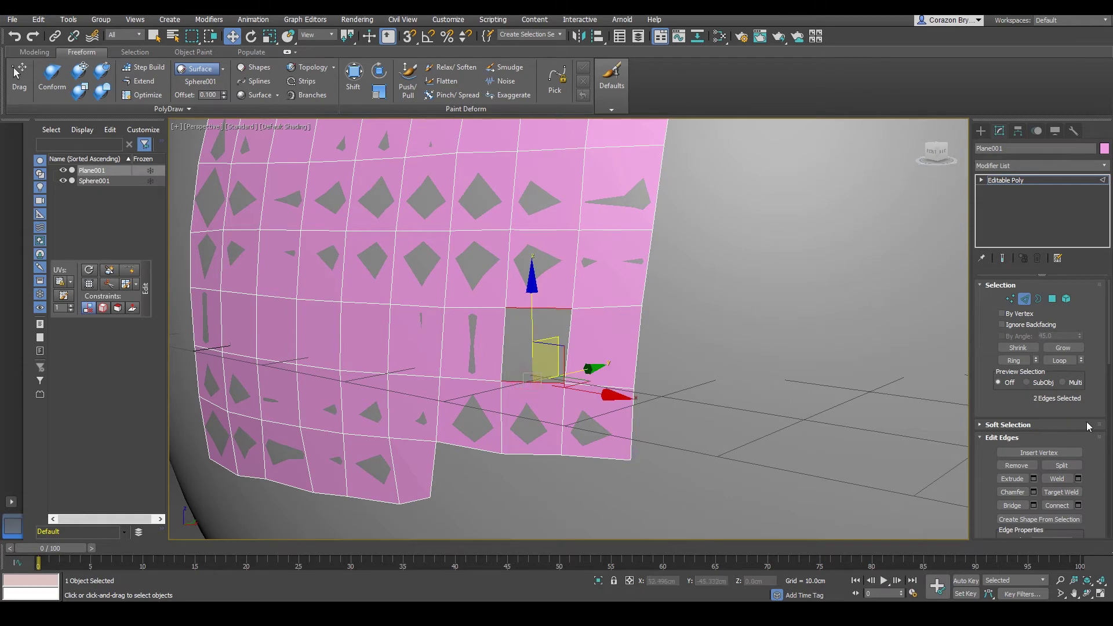
pyautogui.scroll(-2, 1108, 352)
pyautogui.click(1012, 456)
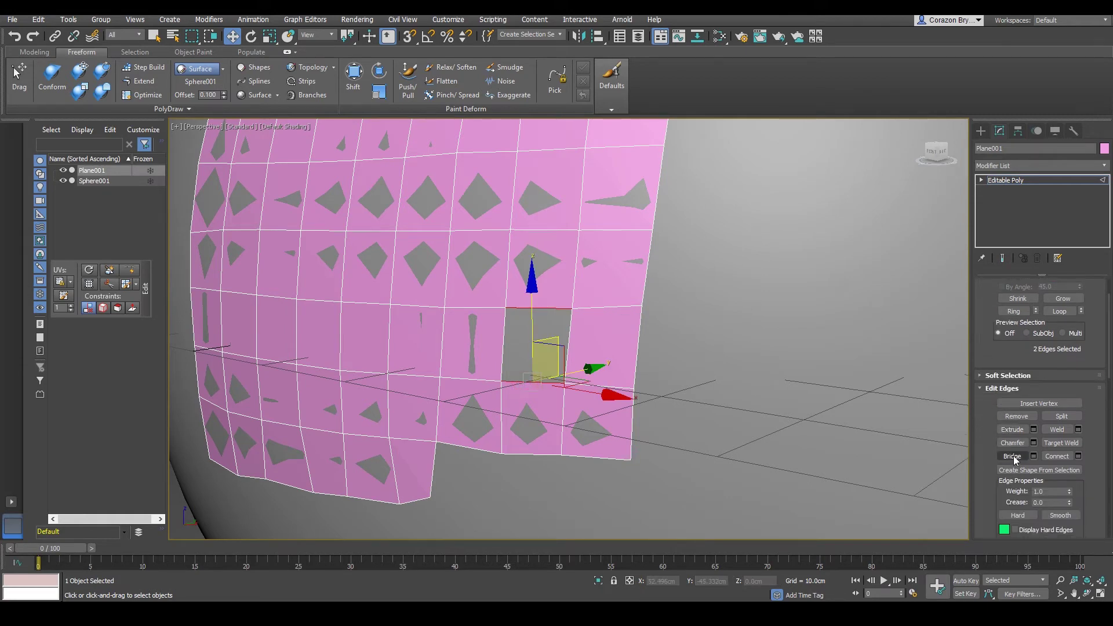
pyautogui.click(712, 375)
pyautogui.scroll(-3, 725, 325)
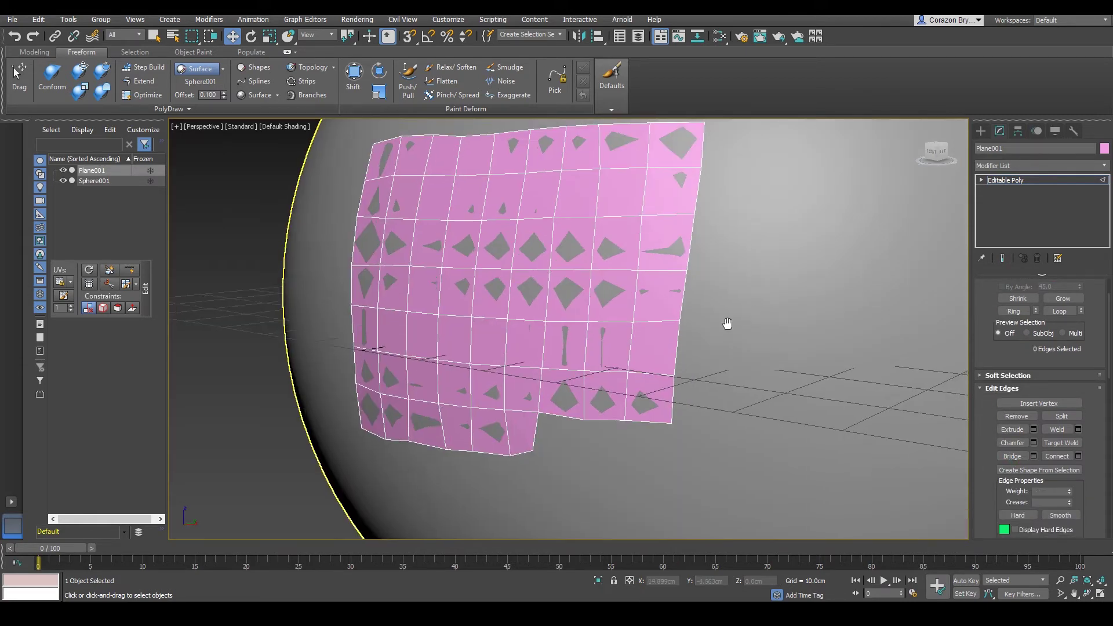
pyautogui.moveTo(725, 325); pyautogui.dragTo(565, 303, button='middle')
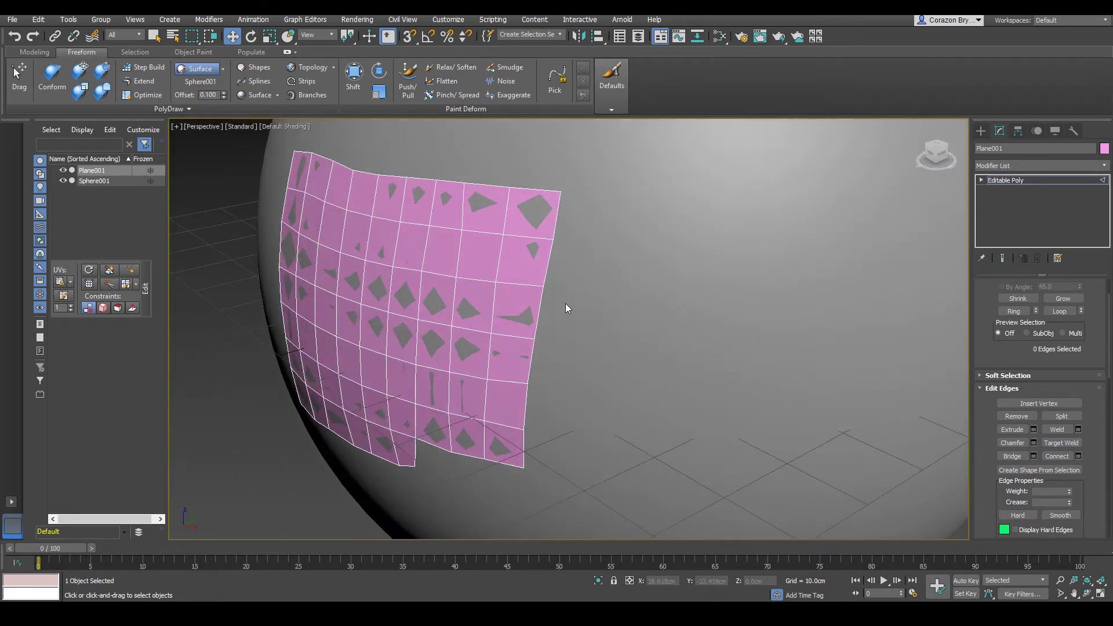
pyautogui.click(142, 94)
pyautogui.rightClick(511, 284)
pyautogui.keyDown('alt'); pyautogui.moveTo(481, 283); pyautogui.dragTo(511, 280, button='middle'); pyautogui.keyUp('alt')
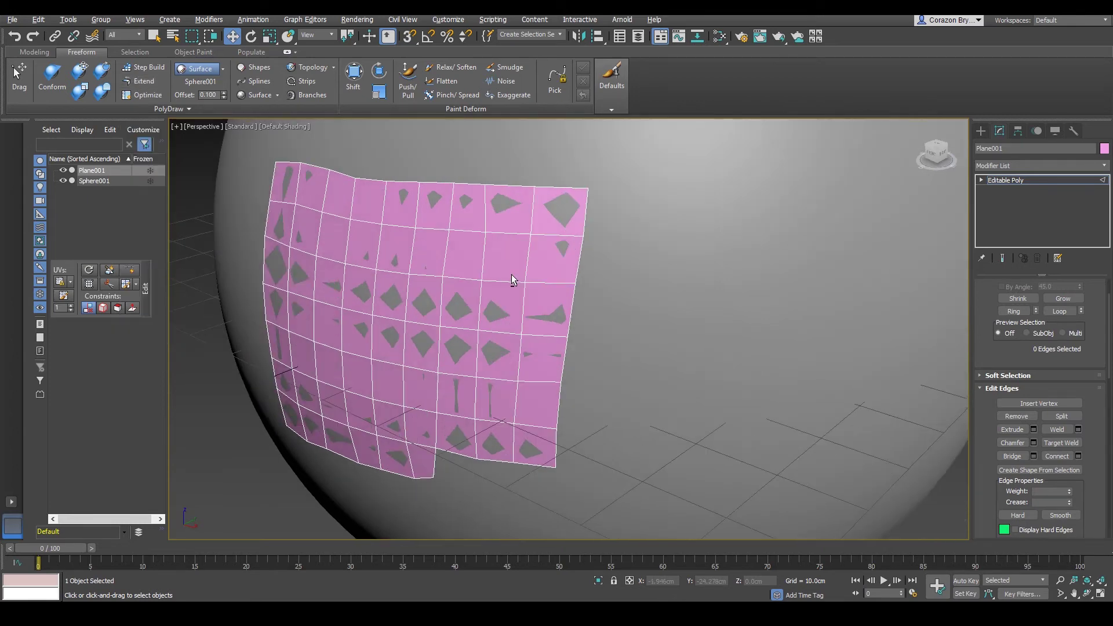
# - Select the plane's right border edges and extend them outward along X to add a new column of polygons
pyautogui.scroll(2, 1037, 418)
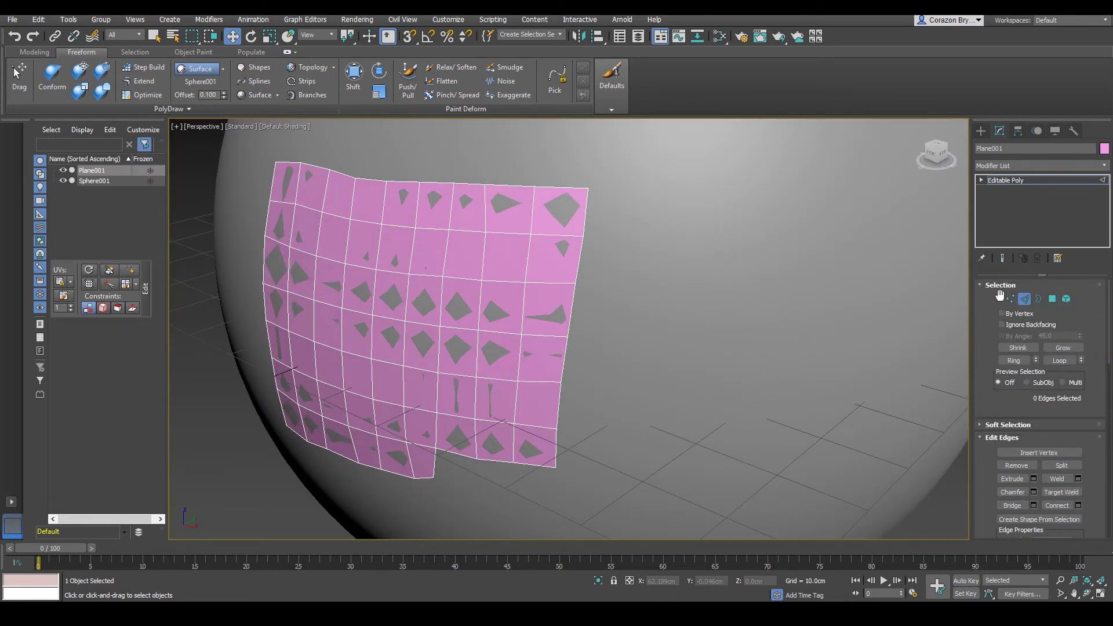
pyautogui.doubleClick(579, 273)
pyautogui.keyDown('alt'); pyautogui.moveTo(611, 374); pyautogui.dragTo(641, 395, button='middle'); pyautogui.keyUp('alt')
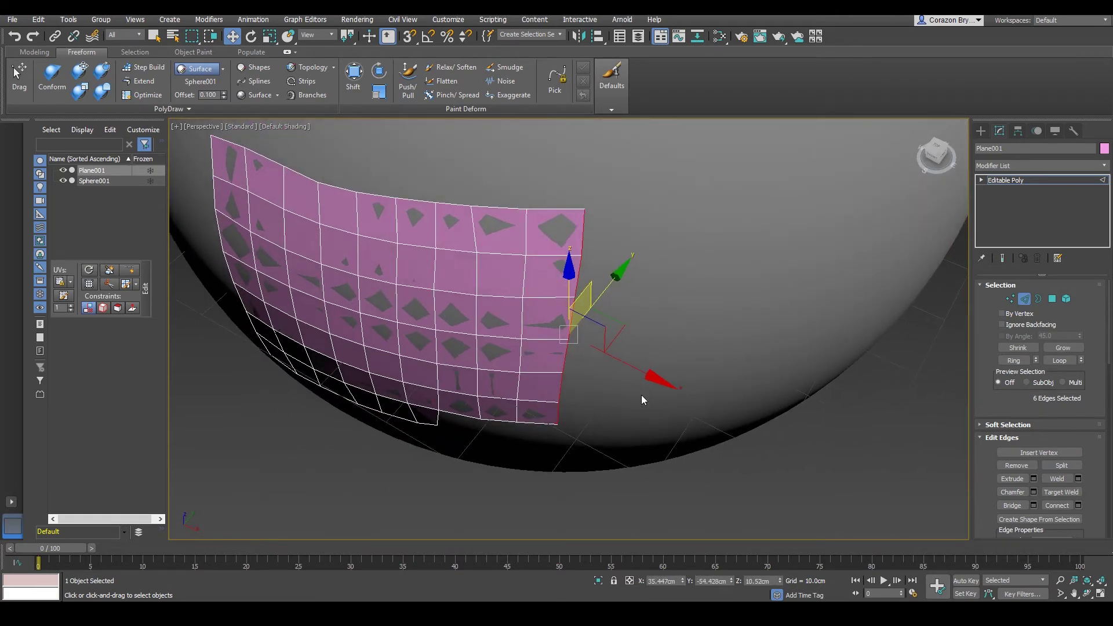
pyautogui.keyDown('shift'); pyautogui.moveTo(648, 375); pyautogui.dragTo(772, 392); pyautogui.keyUp('shift')
pyautogui.keyDown('alt'); pyautogui.moveTo(773, 393); pyautogui.dragTo(725, 427, button='middle'); pyautogui.keyUp('alt')
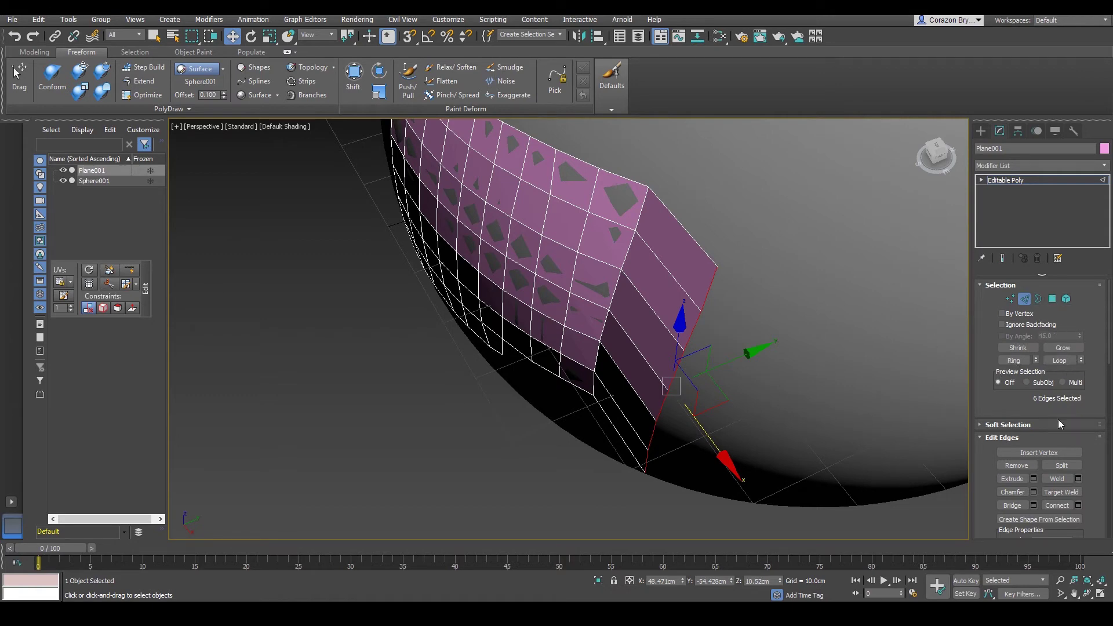
pyautogui.keyDown('alt'); pyautogui.moveTo(840, 321); pyautogui.dragTo(670, 296, button='middle'); pyautogui.keyUp('alt')
pyautogui.scroll(-3, 684, 304)
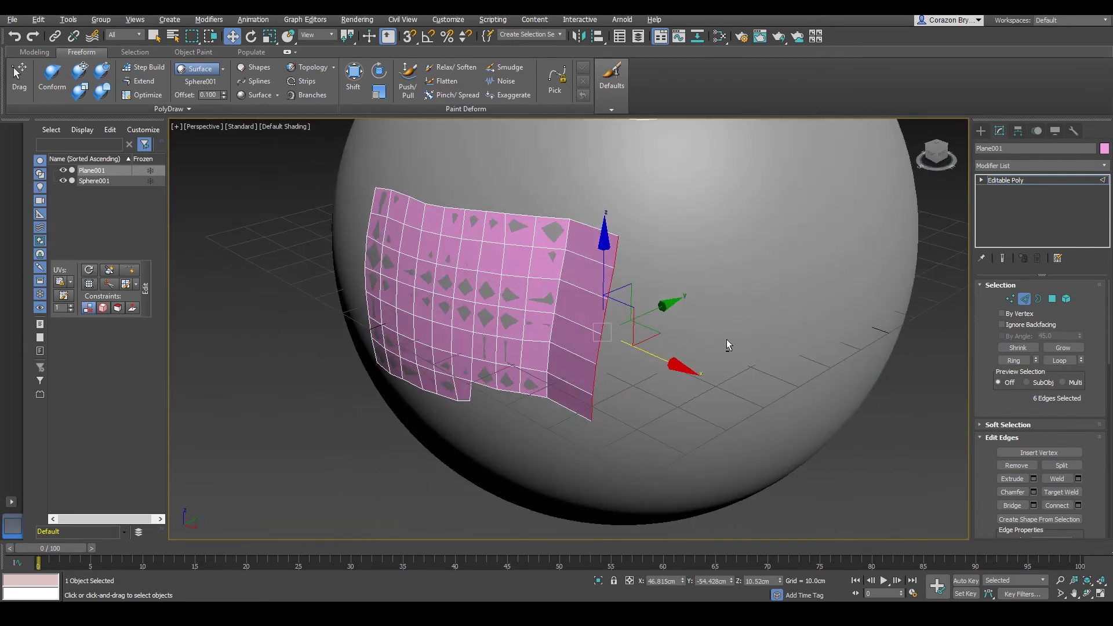
# - Use the PolyDraw Drag tool to snap the outer vertices of the new column onto the sphere
pyautogui.click(921, 423)
pyautogui.click(17, 72)
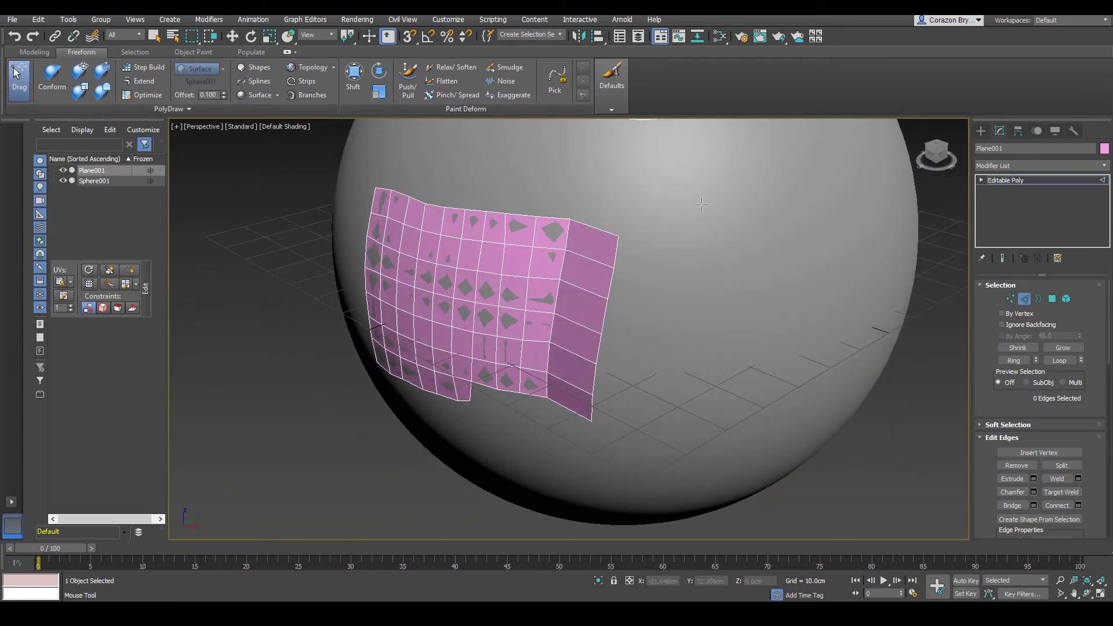
pyautogui.moveTo(617, 237); pyautogui.dragTo(590, 414)
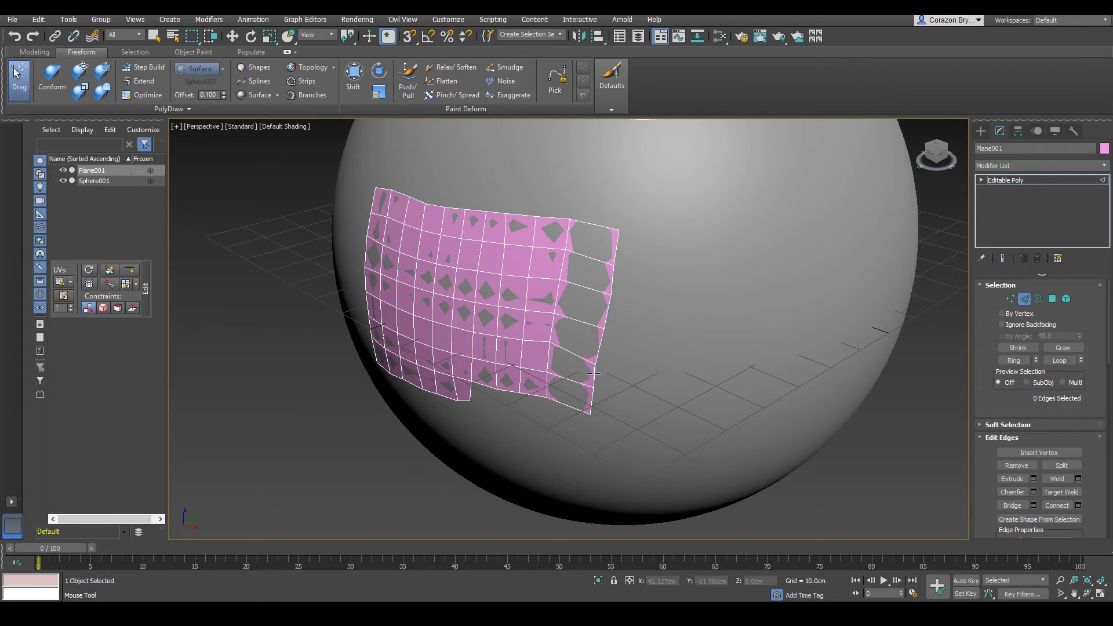
pyautogui.keyDown('alt'); pyautogui.moveTo(608, 297); pyautogui.dragTo(605, 322, button='middle'); pyautogui.keyUp('alt')
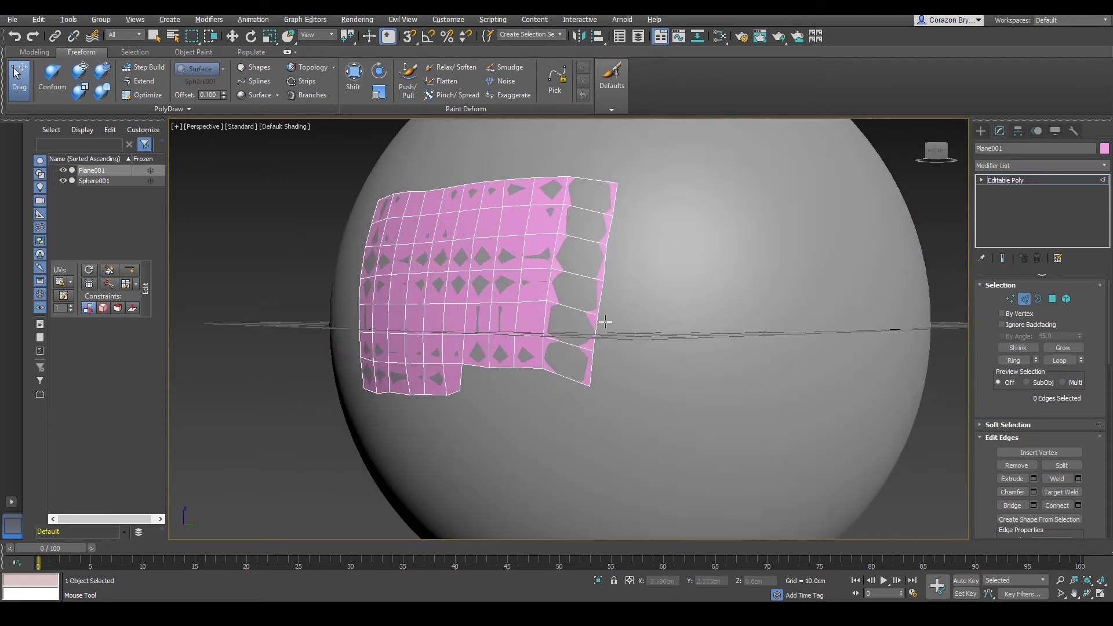
# - Reposition the vertices between the original grid and the new column to even out the seam, and leave the Drag tool
pyautogui.moveTo(545, 311); pyautogui.dragTo(550, 270)
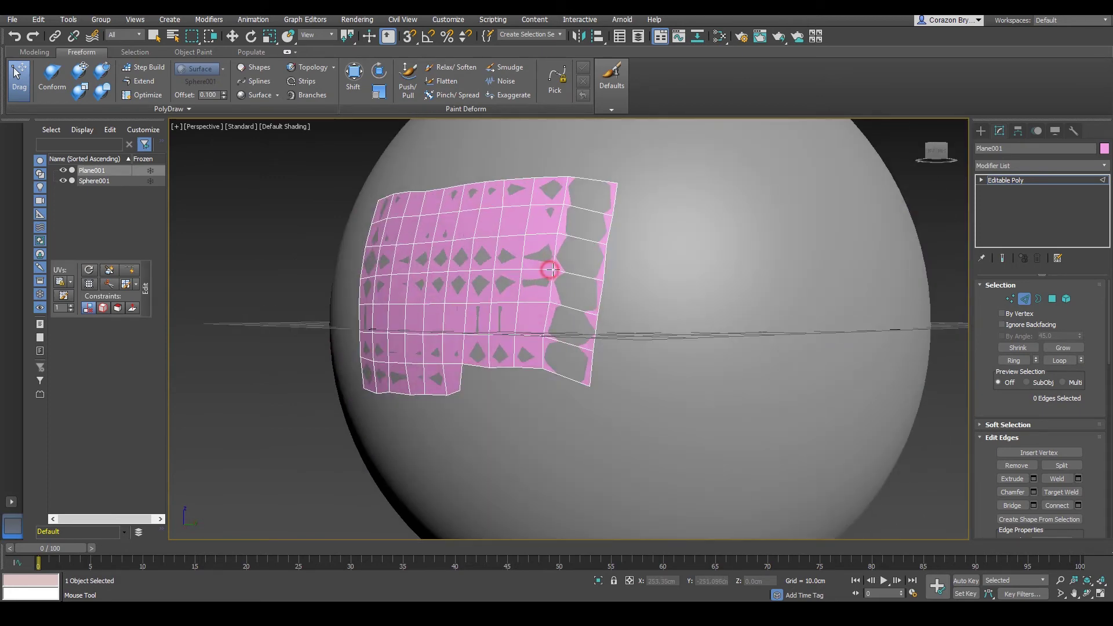
pyautogui.moveTo(544, 337); pyautogui.dragTo(547, 340)
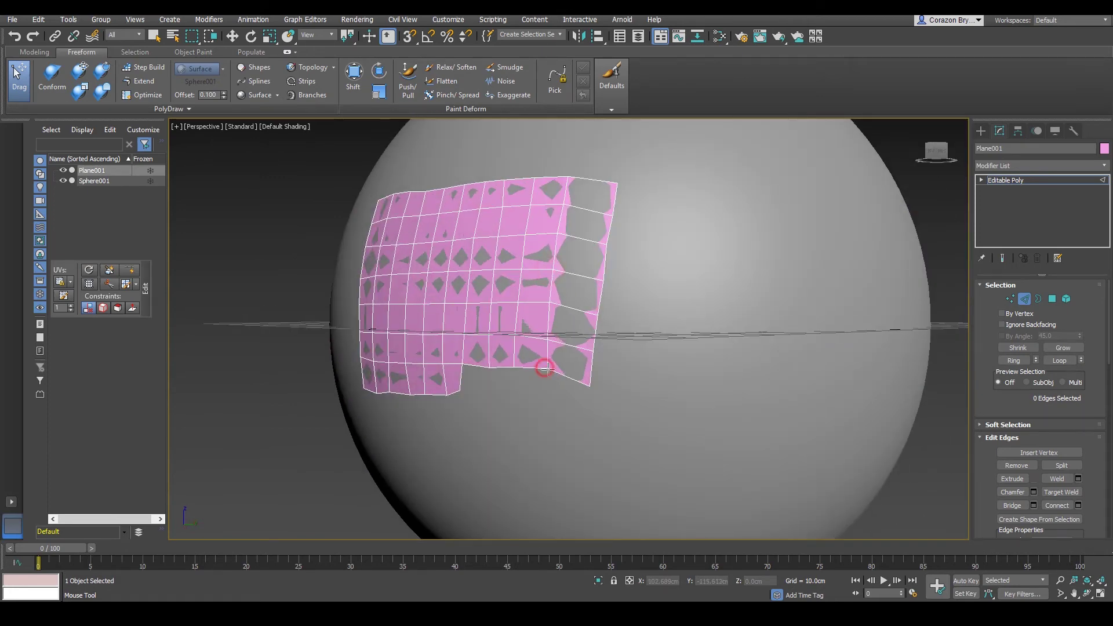
pyautogui.keyDown('alt'); pyautogui.moveTo(548, 369); pyautogui.dragTo(579, 314, button='middle'); pyautogui.keyUp('alt')
pyautogui.moveTo(580, 258); pyautogui.dragTo(582, 260)
pyautogui.keyDown('alt'); pyautogui.moveTo(581, 260); pyautogui.dragTo(579, 271, button='middle'); pyautogui.keyUp('alt')
pyautogui.rightClick(578, 271)
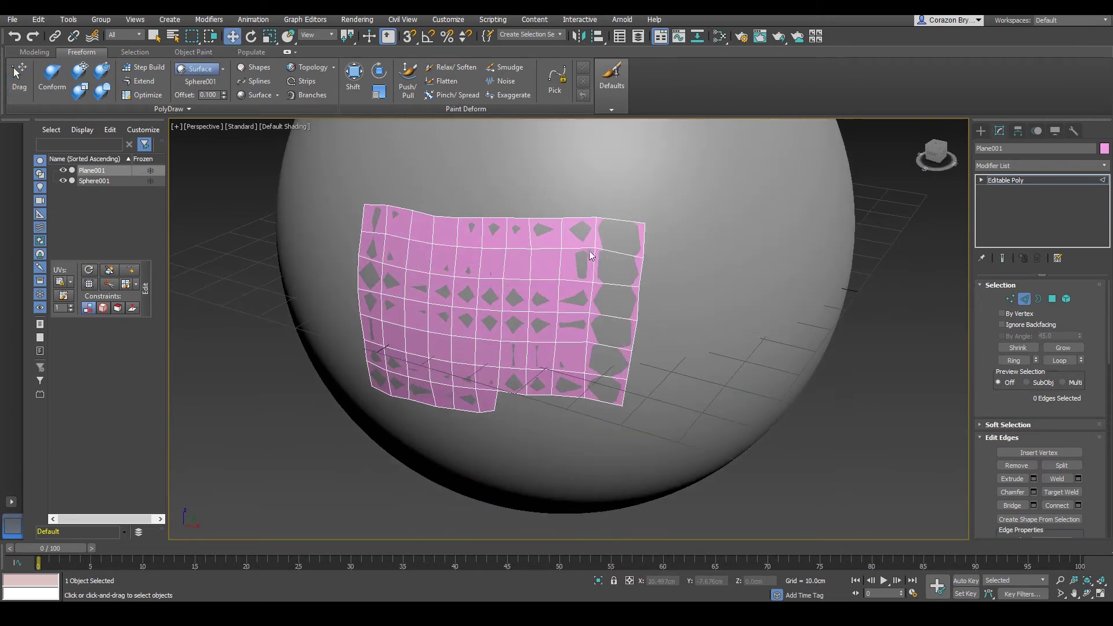
pyautogui.rightClick(588, 250)
# - Extend the bottom edge of the new column downward along Z twice, adding two quads below it
pyautogui.click(571, 218)
pyautogui.keyDown('alt'); pyautogui.moveTo(570, 216); pyautogui.dragTo(623, 405, button='middle'); pyautogui.keyUp('alt')
pyautogui.click(618, 390)
pyautogui.keyDown('shift'); pyautogui.moveTo(618, 300); pyautogui.dragTo(618, 352); pyautogui.keyUp('shift')
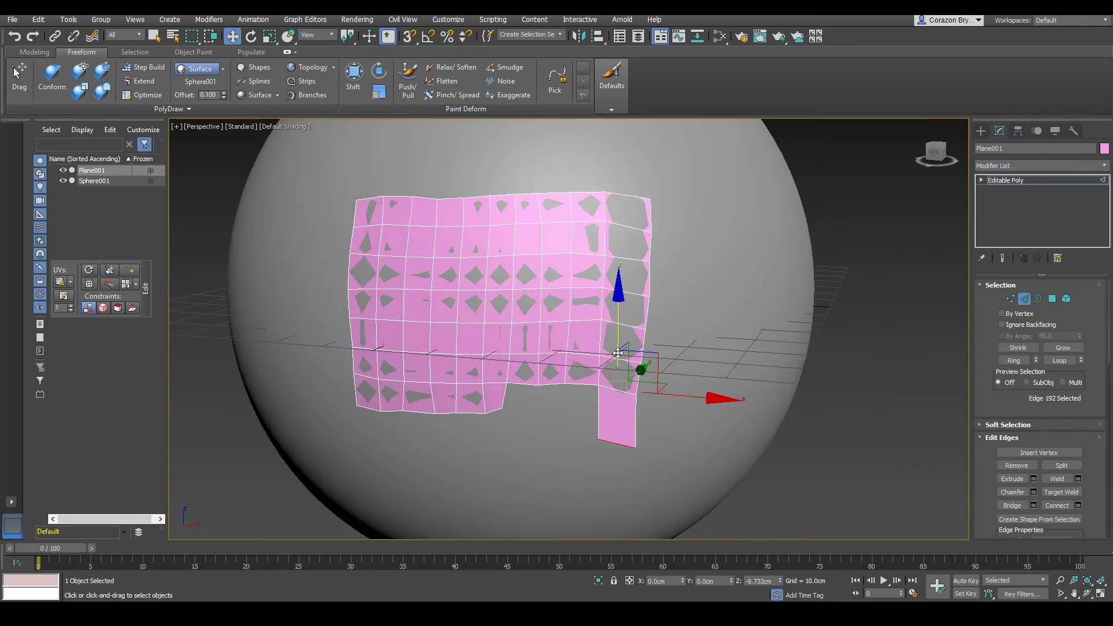
pyautogui.moveTo(618, 352)
pyautogui.keyDown('alt'); pyautogui.mouseDown(button='middle')
pyautogui.moveTo(613, 418)
pyautogui.moveTo(692, 413)
pyautogui.moveTo(619, 365)
pyautogui.mouseUp(button='middle'); pyautogui.keyUp('alt')
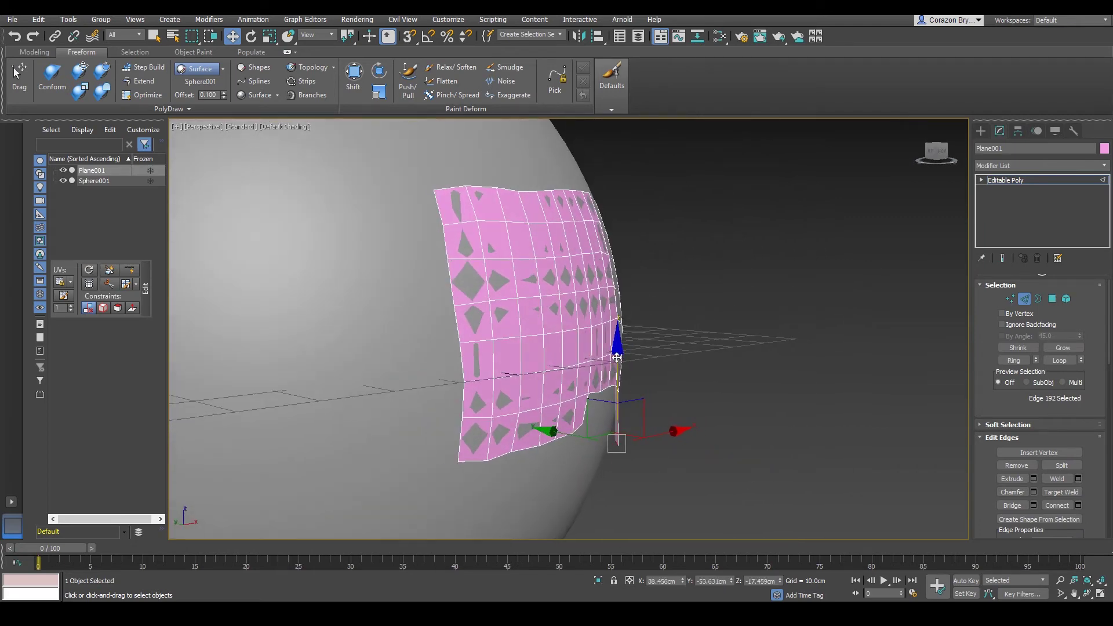
pyautogui.keyDown('shift'); pyautogui.moveTo(617, 358); pyautogui.dragTo(627, 410); pyautogui.keyUp('shift')
pyautogui.keyDown('alt'); pyautogui.moveTo(628, 410); pyautogui.dragTo(530, 429, button='middle'); pyautogui.keyUp('alt')
pyautogui.moveTo(613, 479); pyautogui.dragTo(569, 430, button='middle')
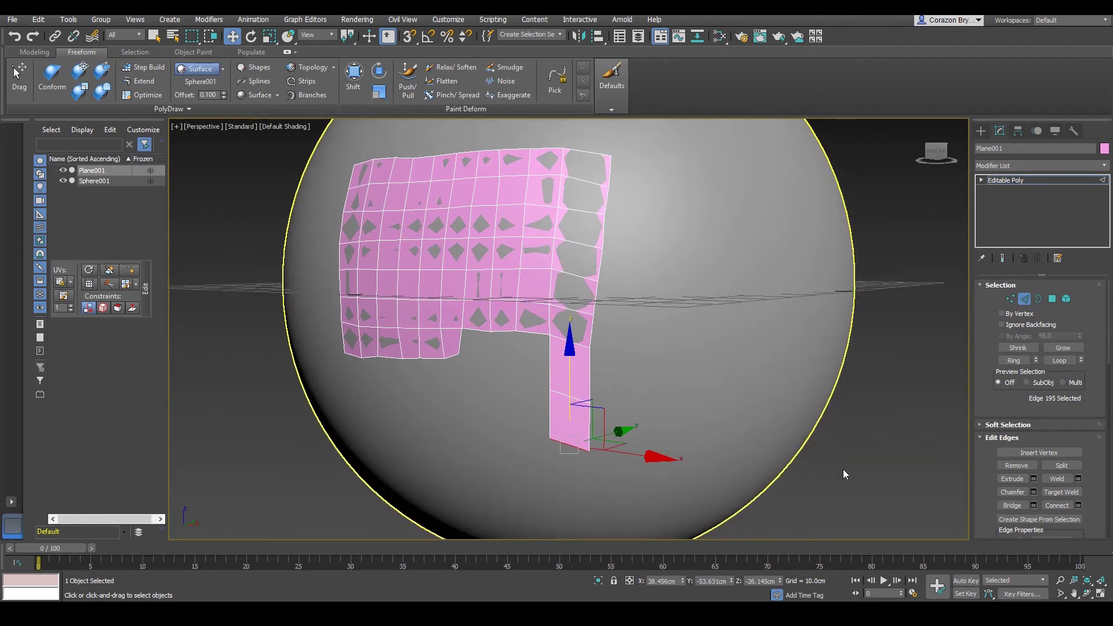
# - Pull the vertices of the two added quads onto the sphere with the PolyDraw Drag tool
pyautogui.click(844, 474)
pyautogui.click(19, 74)
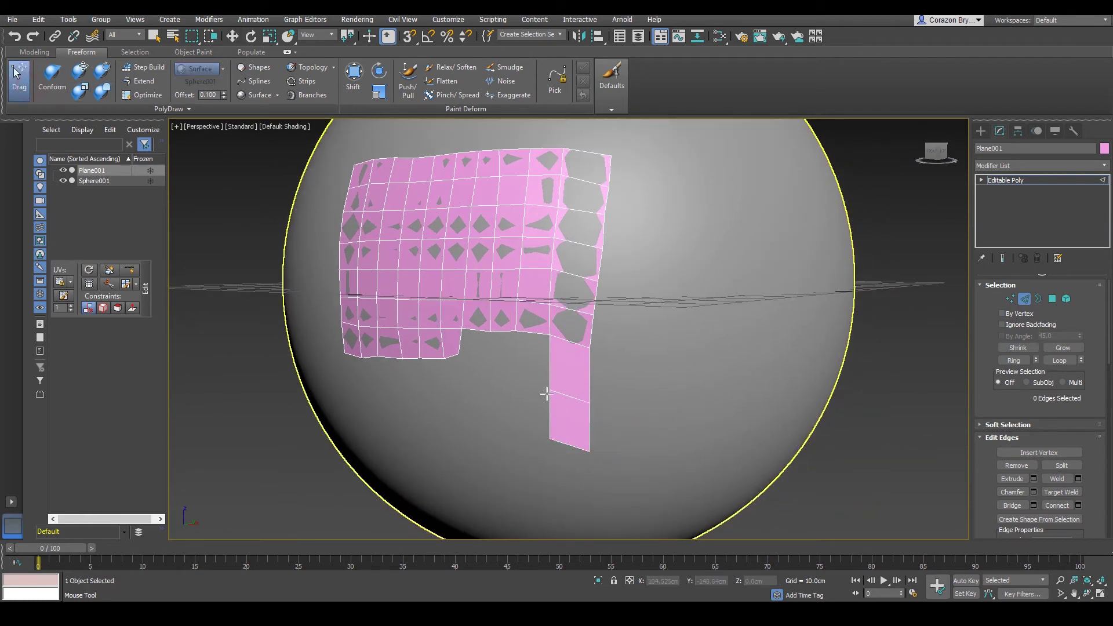
pyautogui.moveTo(548, 393); pyautogui.dragTo(586, 386)
pyautogui.moveTo(550, 438); pyautogui.dragTo(577, 431)
pyautogui.moveTo(542, 385)
pyautogui.mouseDown()
pyautogui.moveTo(574, 430)
pyautogui.moveTo(545, 434)
pyautogui.mouseUp()
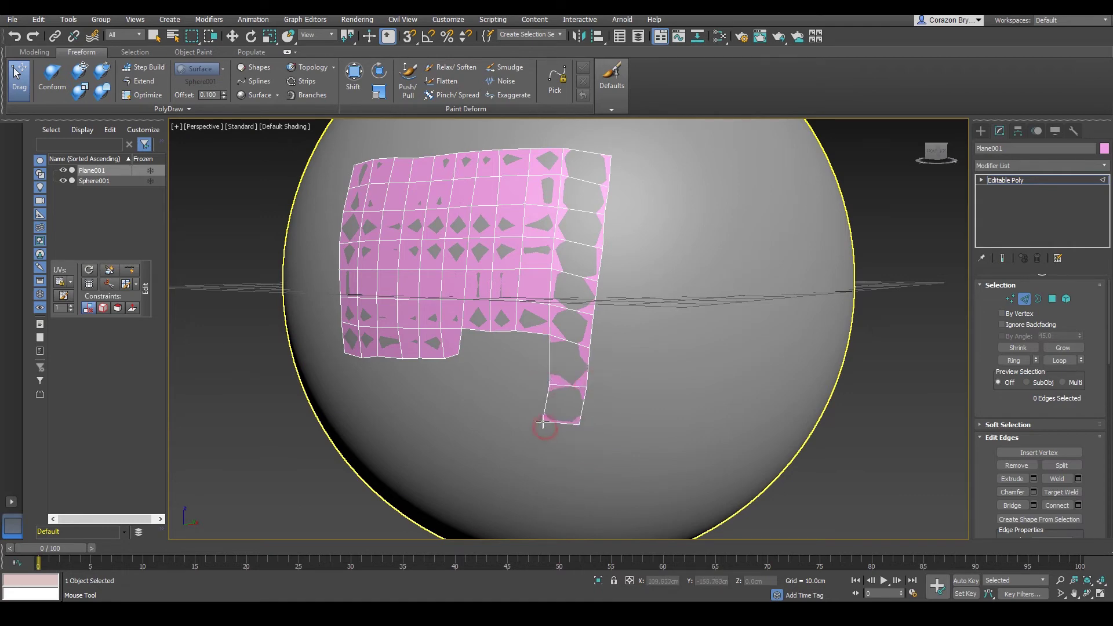
pyautogui.keyDown('alt'); pyautogui.moveTo(543, 422); pyautogui.dragTo(584, 417, button='middle'); pyautogui.keyUp('alt')
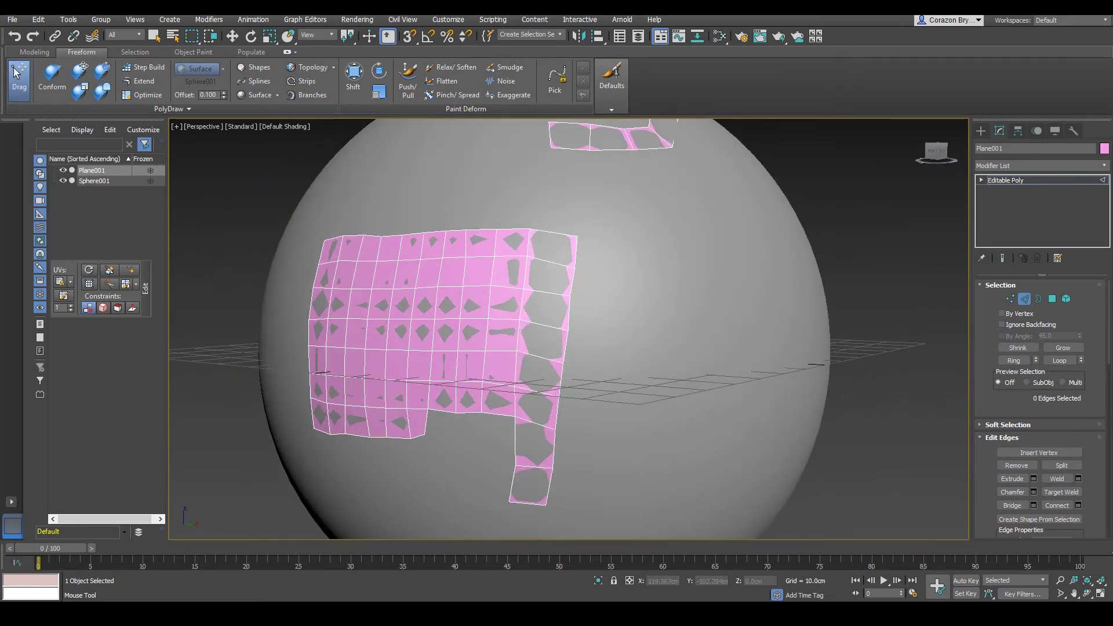
# - Examine the Edit Geometry commands available for the plane, especially Cut
pyautogui.moveTo(1109, 315); pyautogui.dragTo(1109, 403)
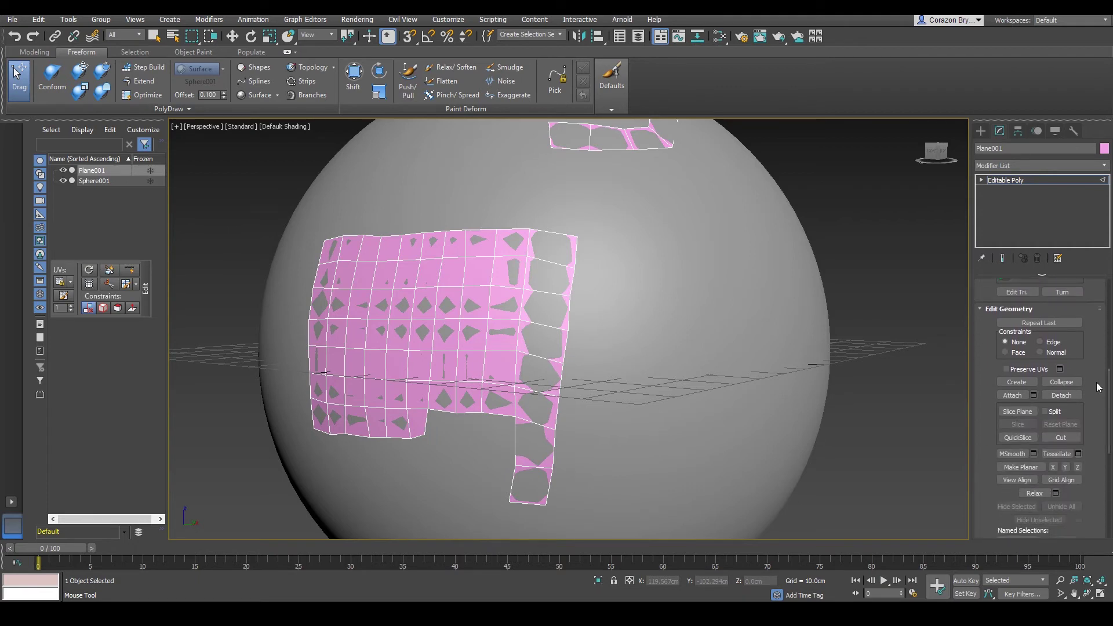
pyautogui.moveTo(960, 306); pyautogui.dragTo(976, 308)
pyautogui.moveTo(1042, 434)
pyautogui.mouseDown()
pyautogui.moveTo(1076, 447)
pyautogui.moveTo(1041, 435)
pyautogui.moveTo(1056, 429)
pyautogui.mouseUp()
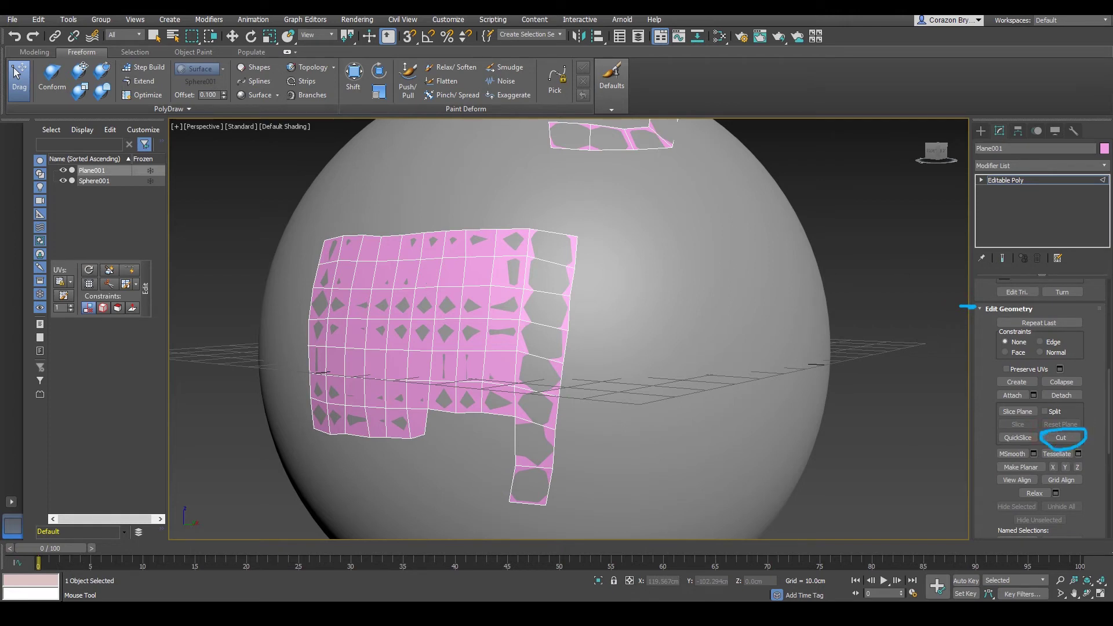
pyautogui.press('Escape')
pyautogui.moveTo(728, 393); pyautogui.dragTo(750, 378, button='middle')
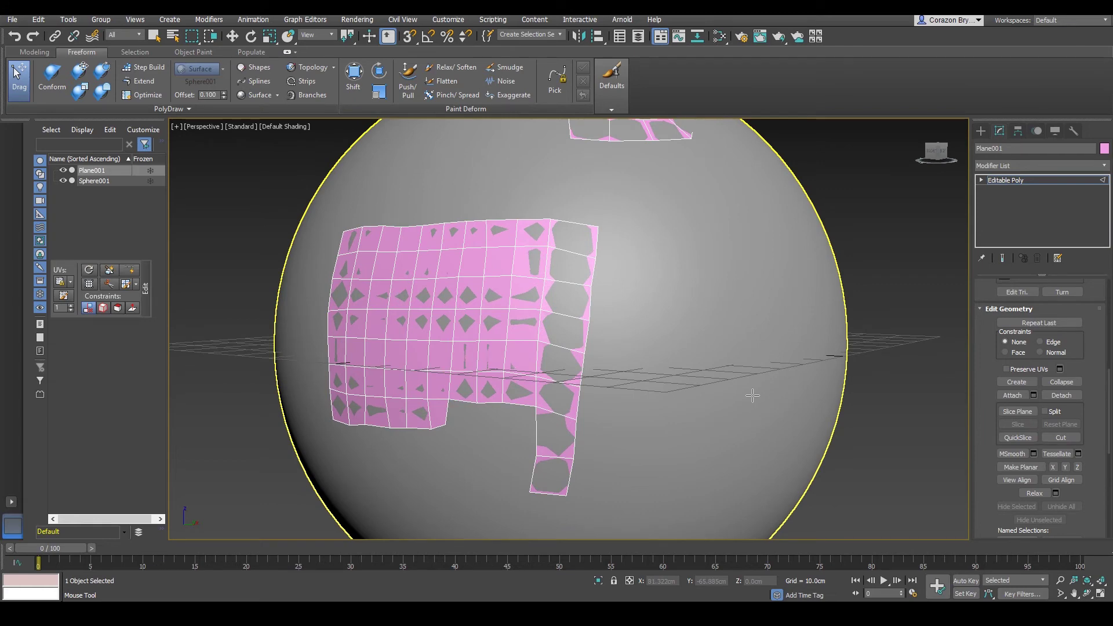
# - Leave the Drag tool and remove the vertical edge between the last two quads of the bottom row beside the added column, keeping its vertices
pyautogui.scroll(2, 521, 372)
pyautogui.keyDown('alt'); pyautogui.moveTo(523, 373); pyautogui.dragTo(539, 384, button='middle'); pyautogui.keyUp('alt')
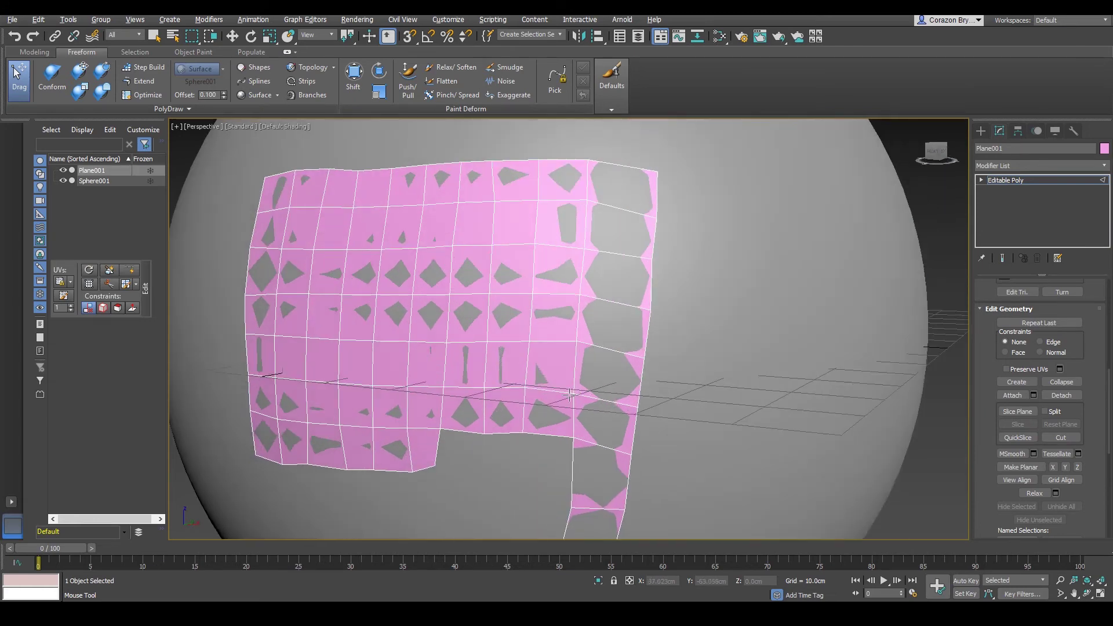
pyautogui.moveTo(651, 429)
pyautogui.mouseDown(button='middle')
pyautogui.moveTo(635, 395)
pyautogui.moveTo(638, 417)
pyautogui.mouseUp(button='middle')
pyautogui.keyDown('alt'); pyautogui.moveTo(549, 374); pyautogui.dragTo(579, 381, button='middle'); pyautogui.keyUp('alt')
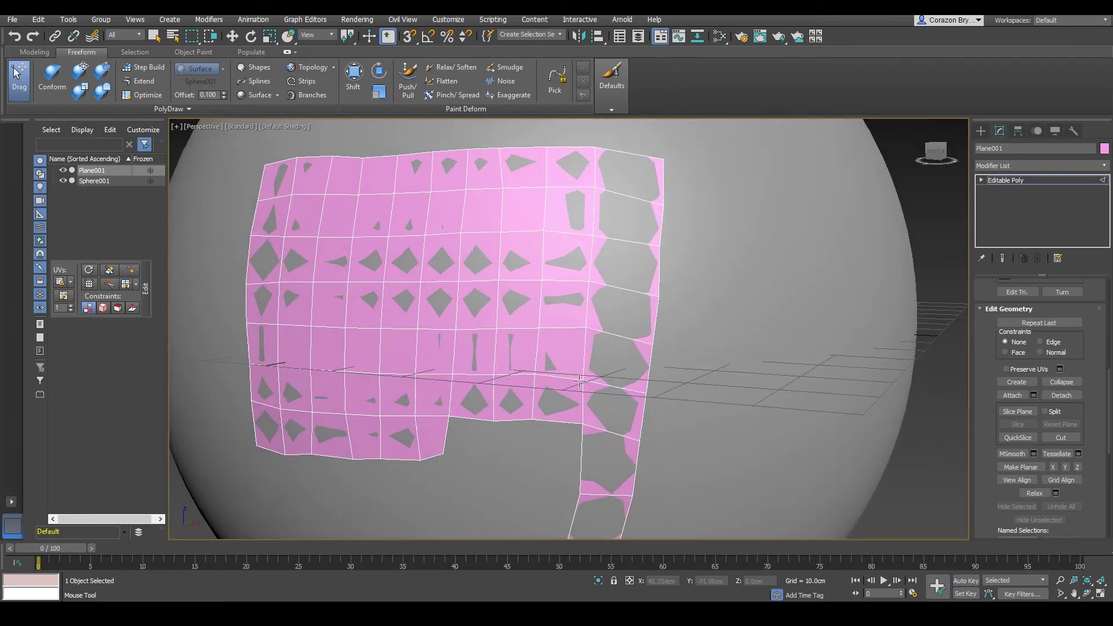
pyautogui.rightClick(547, 317)
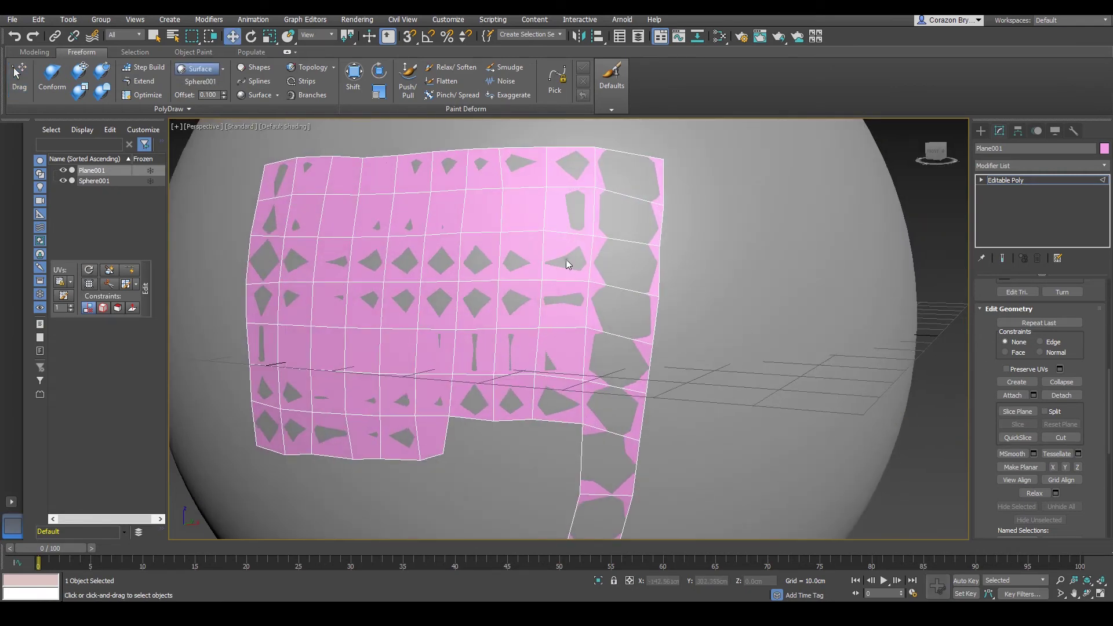
pyautogui.rightClick(563, 256)
pyautogui.click(543, 228)
pyautogui.keyDown('alt'); pyautogui.moveTo(560, 331); pyautogui.dragTo(572, 412, button='middle'); pyautogui.keyUp('alt')
pyautogui.click(544, 393)
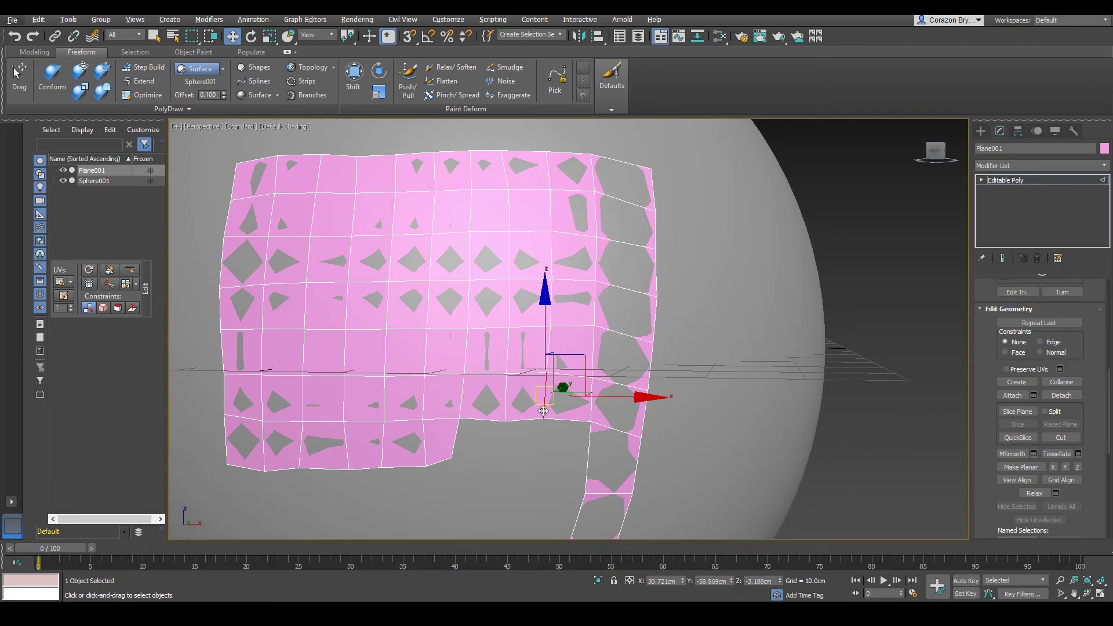
pyautogui.scroll(5, 579, 413)
pyautogui.click(573, 411)
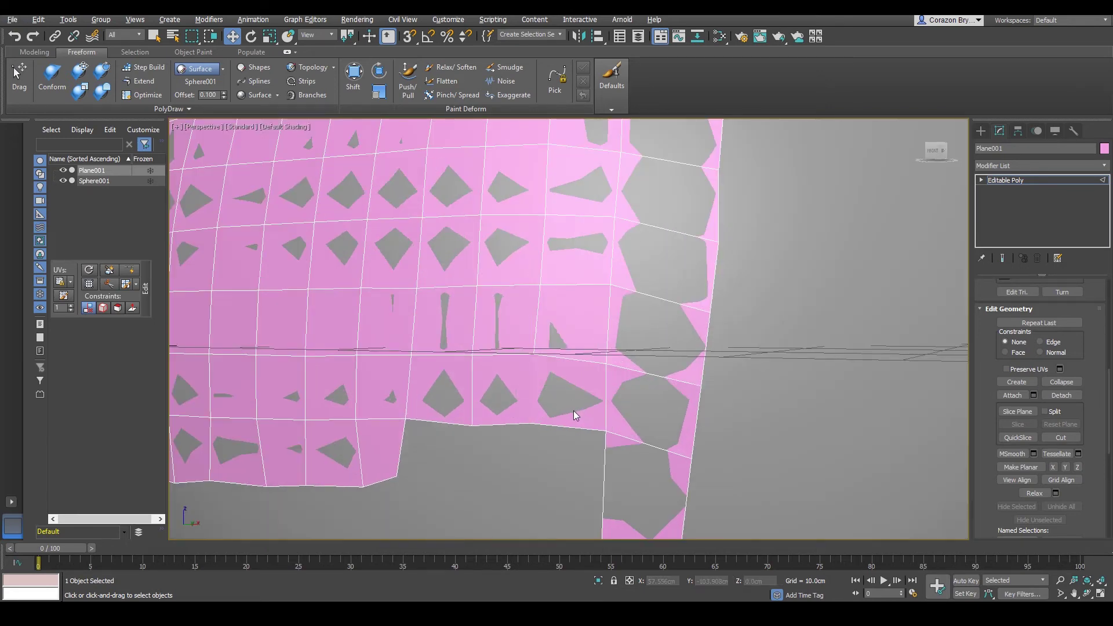
# - Switch the plane to Vertex level and pick the vertex left on the merged face's bottom edge
pyautogui.keyDown('alt'); pyautogui.moveTo(573, 410); pyautogui.dragTo(597, 401, button='middle'); pyautogui.keyUp('alt')
pyautogui.rightClick(591, 372)
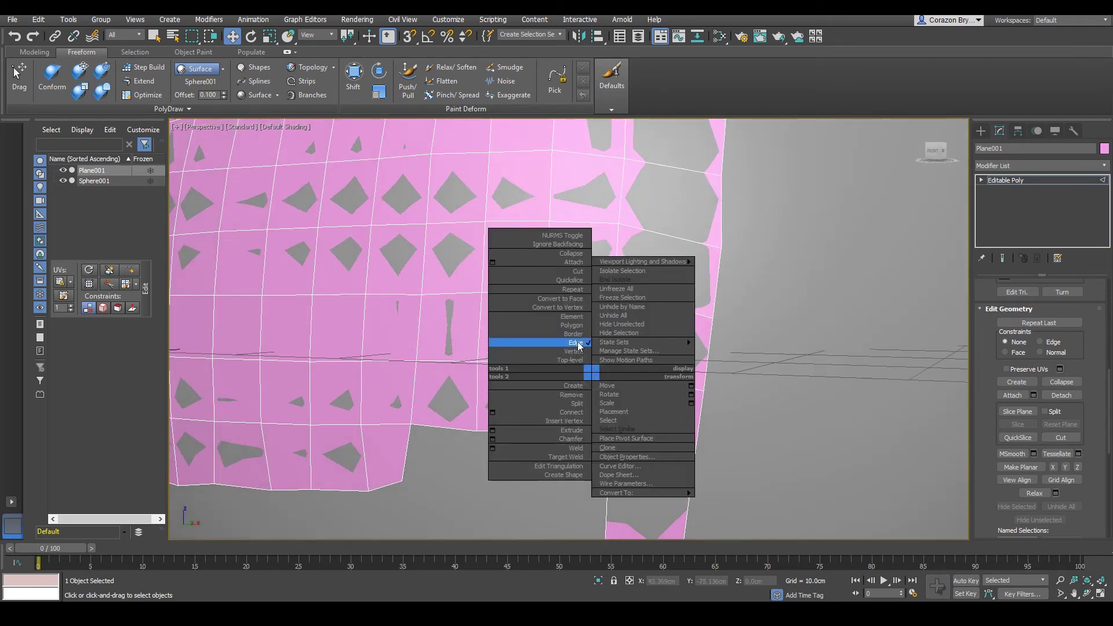
pyautogui.click(578, 354)
pyautogui.click(533, 427)
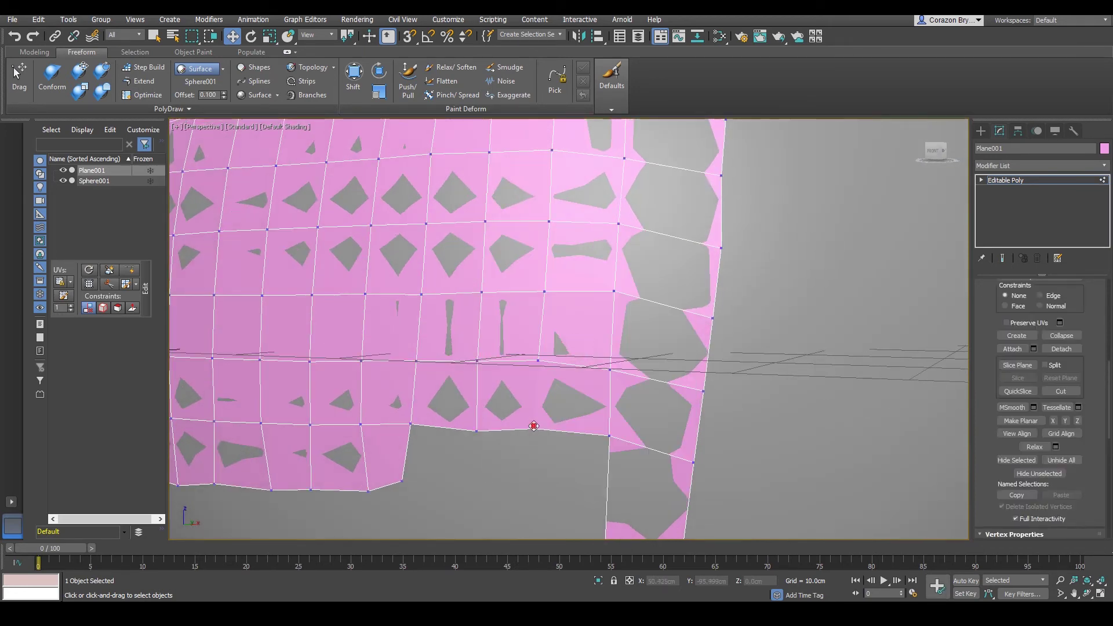
pyautogui.moveTo(606, 435); pyautogui.dragTo(593, 432)
pyautogui.keyDown('alt'); pyautogui.moveTo(594, 432); pyautogui.dragTo(532, 400, button='middle'); pyautogui.keyUp('alt')
pyautogui.hotkey('ctrl', 'z')
pyautogui.click(503, 503)
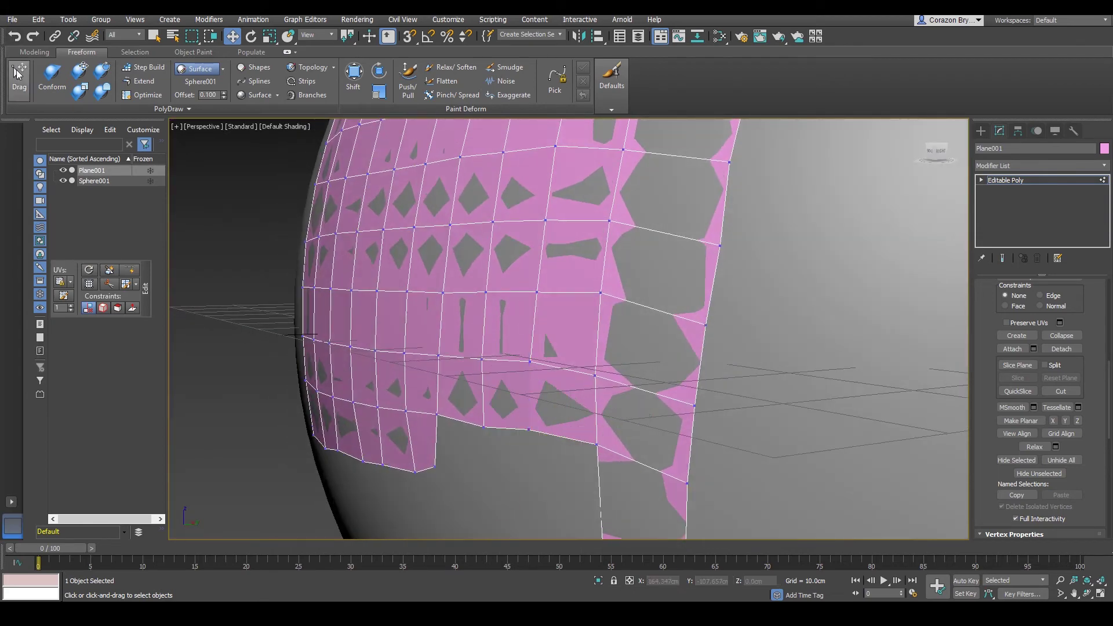
# - Pull the merged face's leftover bottom-edge vertex up and inward along the sphere with the PolyDraw Drag tool
pyautogui.click(18, 77)
pyautogui.moveTo(528, 429); pyautogui.dragTo(514, 406)
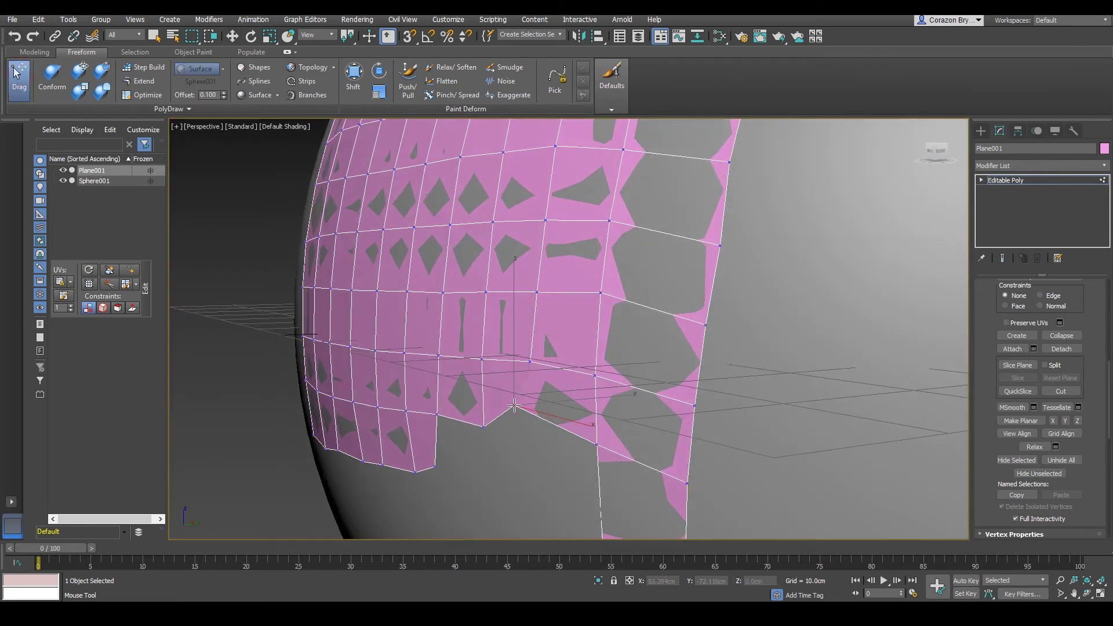
# - Examine the merged face between its moved bottom vertex and the vertex above, and the Cut command in Edit Geometry
pyautogui.keyDown('alt'); pyautogui.moveTo(519, 420); pyautogui.dragTo(569, 419, button='middle'); pyautogui.keyUp('alt')
pyautogui.click(534, 360)
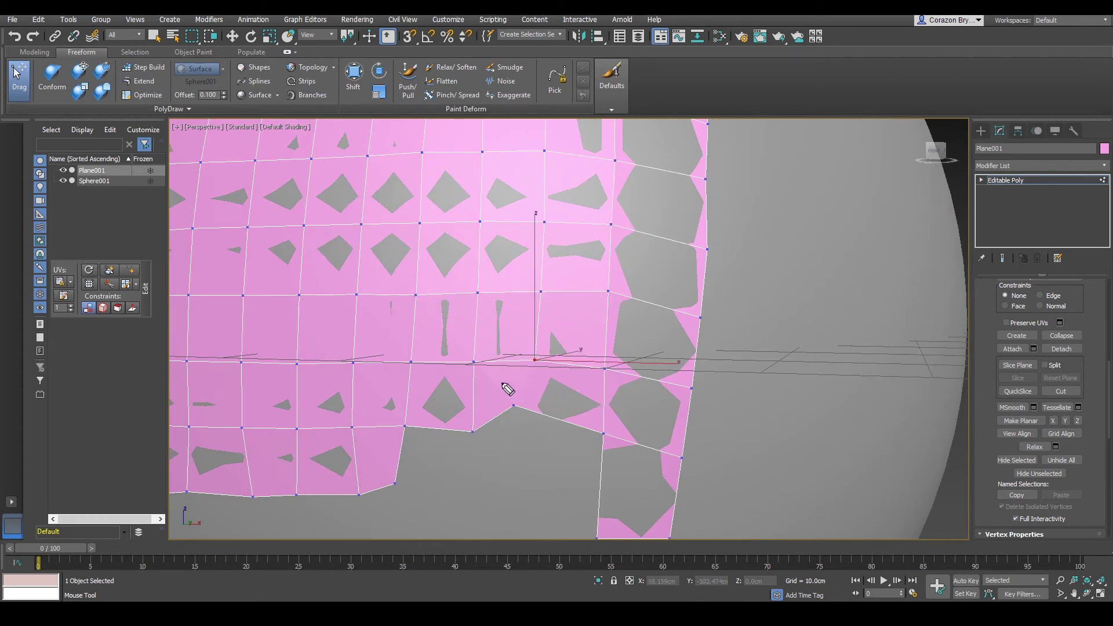
pyautogui.moveTo(501, 383)
pyautogui.mouseDown()
pyautogui.moveTo(583, 397)
pyautogui.moveTo(494, 387)
pyautogui.moveTo(545, 385)
pyautogui.mouseUp()
pyautogui.moveTo(471, 432)
pyautogui.mouseDown()
pyautogui.moveTo(469, 360)
pyautogui.moveTo(606, 377)
pyautogui.moveTo(614, 428)
pyautogui.moveTo(597, 439)
pyautogui.moveTo(519, 410)
pyautogui.moveTo(473, 431)
pyautogui.mouseUp()
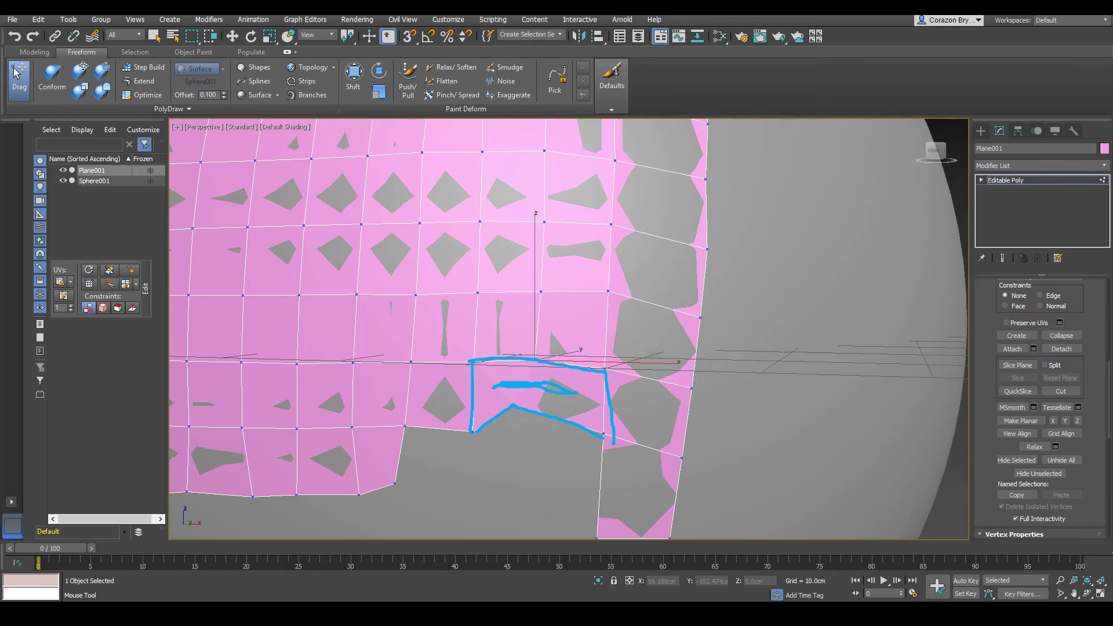
pyautogui.press('Escape')
pyautogui.keyDown('alt'); pyautogui.moveTo(638, 311); pyautogui.dragTo(540, 316, button='middle'); pyautogui.keyUp('alt')
pyautogui.click(517, 405)
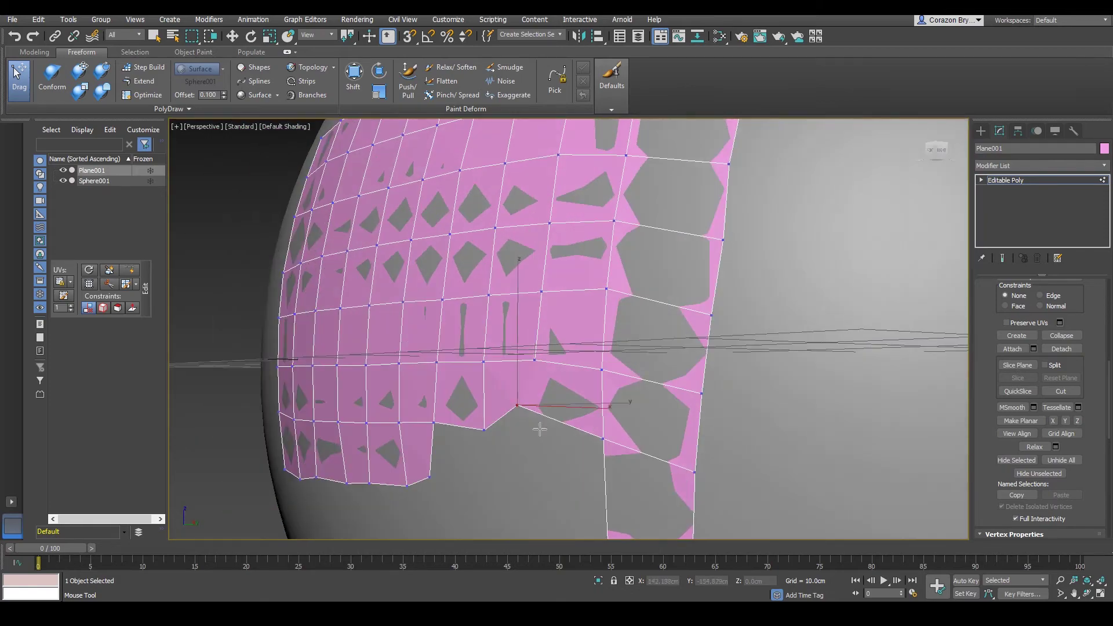
pyautogui.keyDown('alt'); pyautogui.moveTo(560, 446); pyautogui.dragTo(592, 438, button='middle'); pyautogui.keyUp('alt')
pyautogui.click(537, 360)
pyautogui.keyDown('alt'); pyautogui.moveTo(582, 398); pyautogui.dragTo(595, 446, button='middle'); pyautogui.keyUp('alt')
pyautogui.click(678, 440)
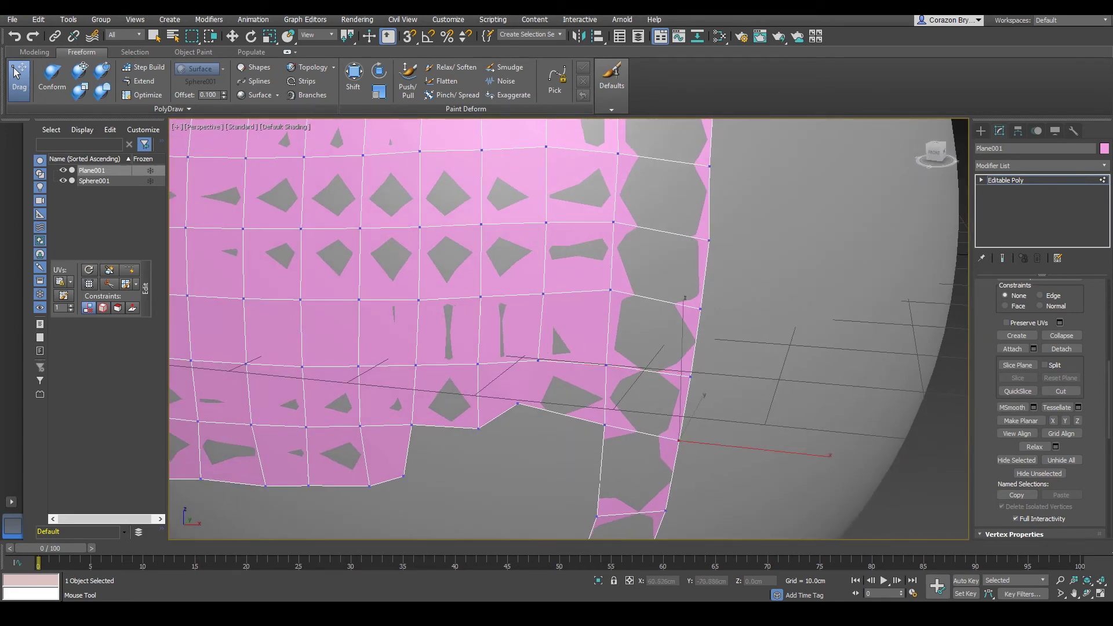
pyautogui.moveTo(1073, 380)
pyautogui.mouseDown()
pyautogui.moveTo(1041, 399)
pyautogui.moveTo(1059, 377)
pyautogui.mouseUp()
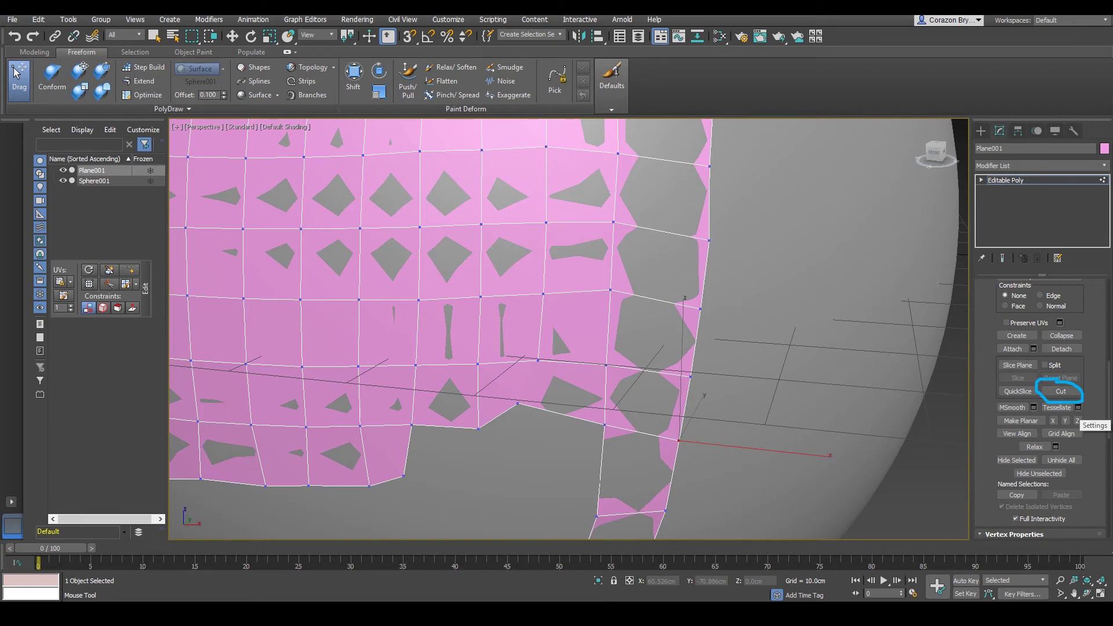
pyautogui.press('Escape')
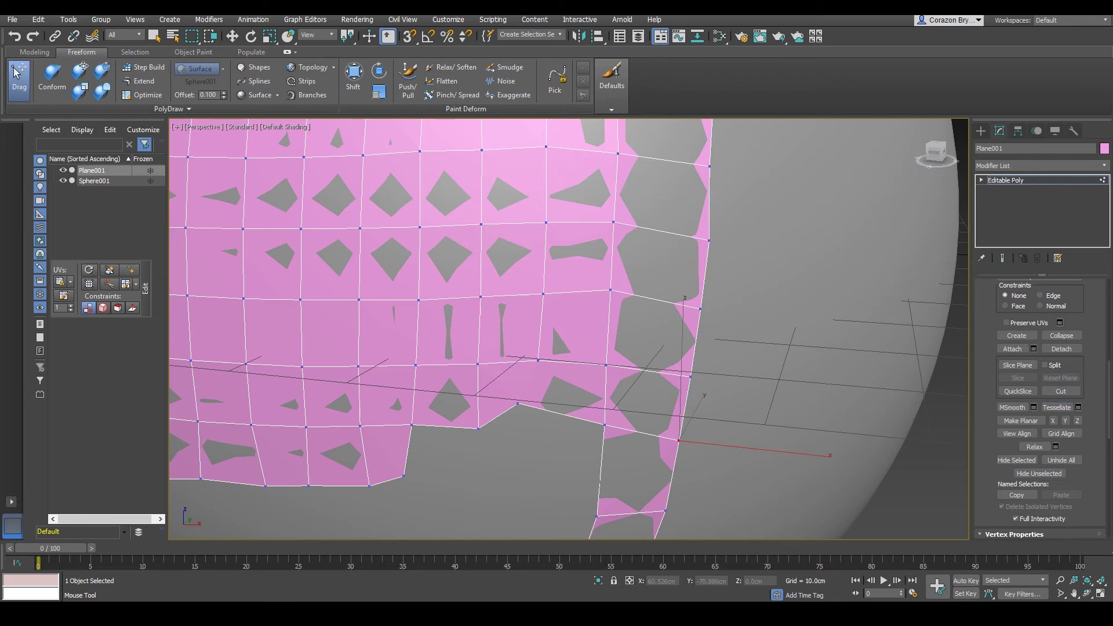
pyautogui.moveTo(611, 390)
pyautogui.keyDown('alt'); pyautogui.mouseDown(button='middle')
pyautogui.moveTo(649, 389)
pyautogui.moveTo(630, 387)
pyautogui.mouseUp(button='middle'); pyautogui.keyUp('alt')
pyautogui.click(1075, 393)
pyautogui.scroll(3, 601, 386)
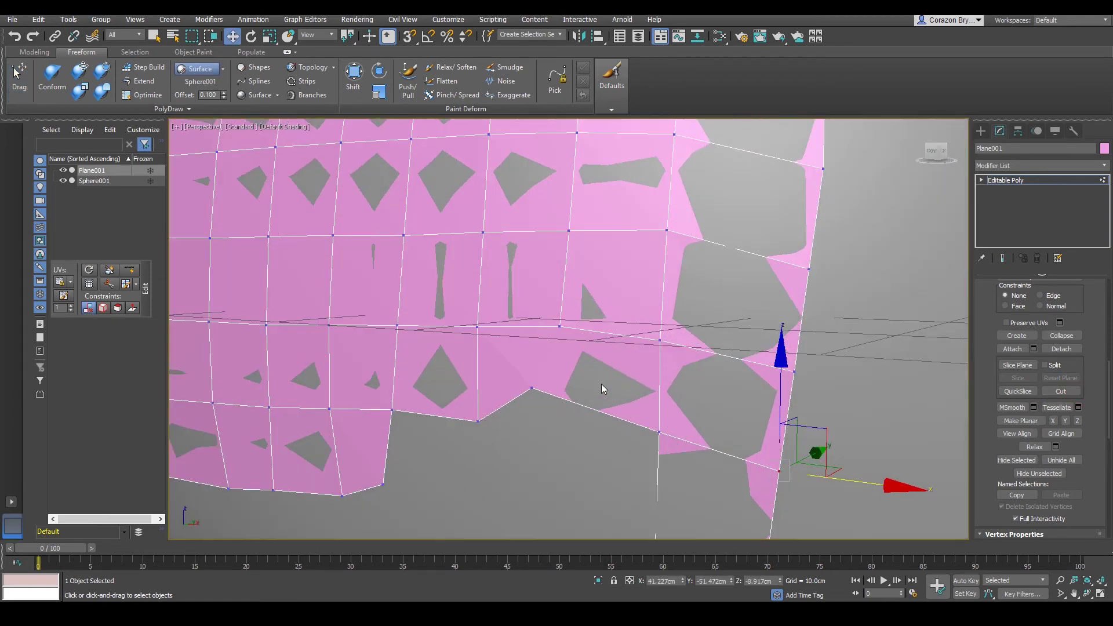
pyautogui.click(1058, 392)
pyautogui.click(1072, 394)
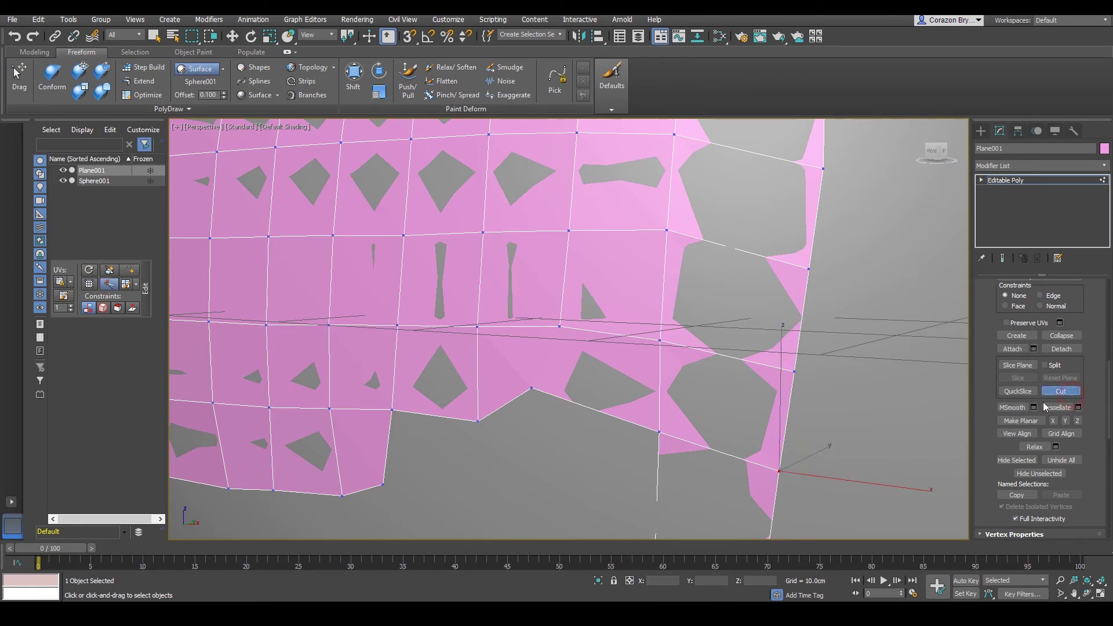
pyautogui.scroll(3, 556, 368)
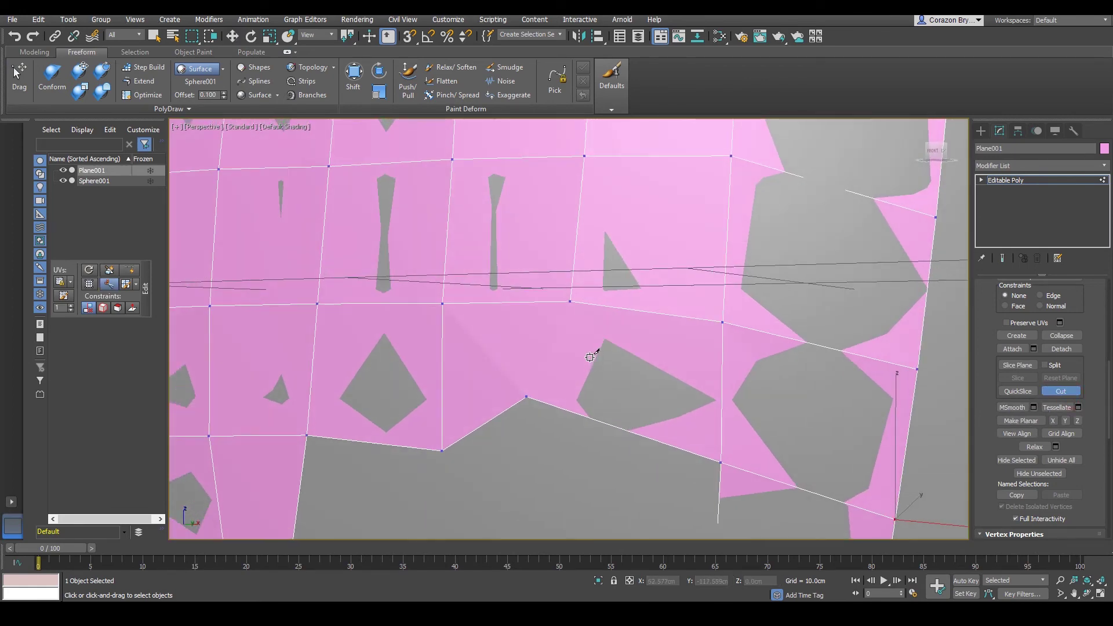
pyautogui.scroll(2, 607, 323)
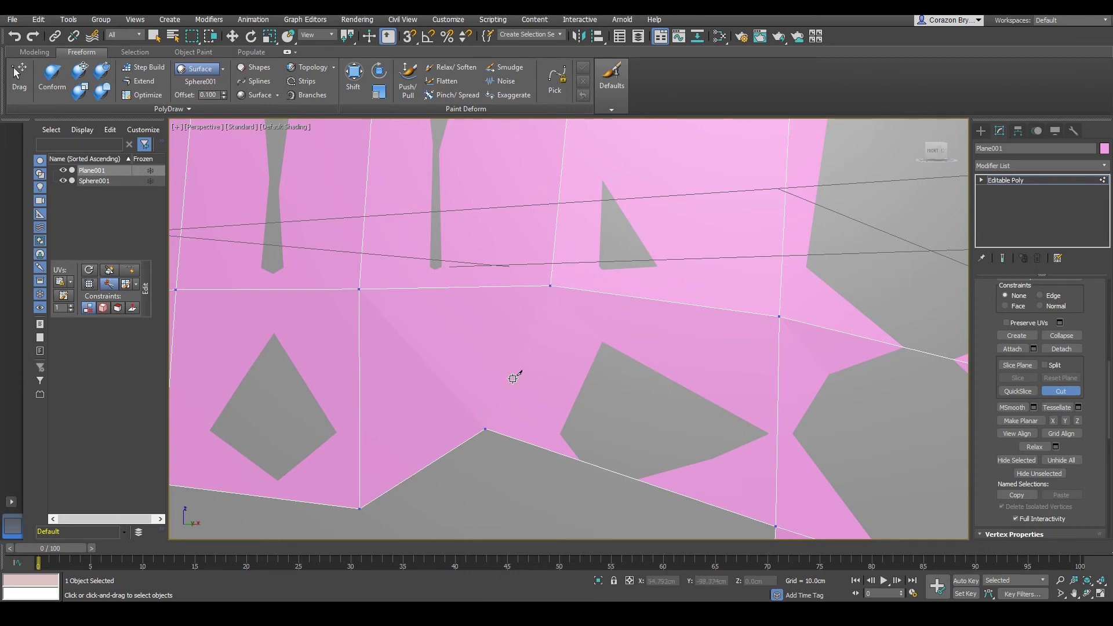
pyautogui.rightClick(559, 356)
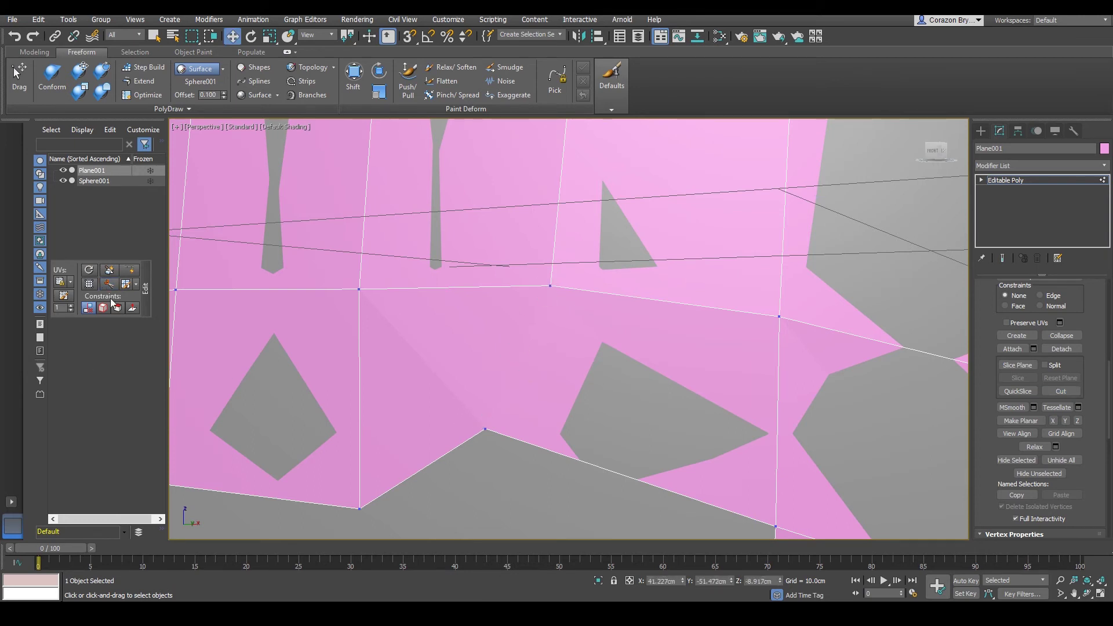
pyautogui.scroll(-4, 572, 406)
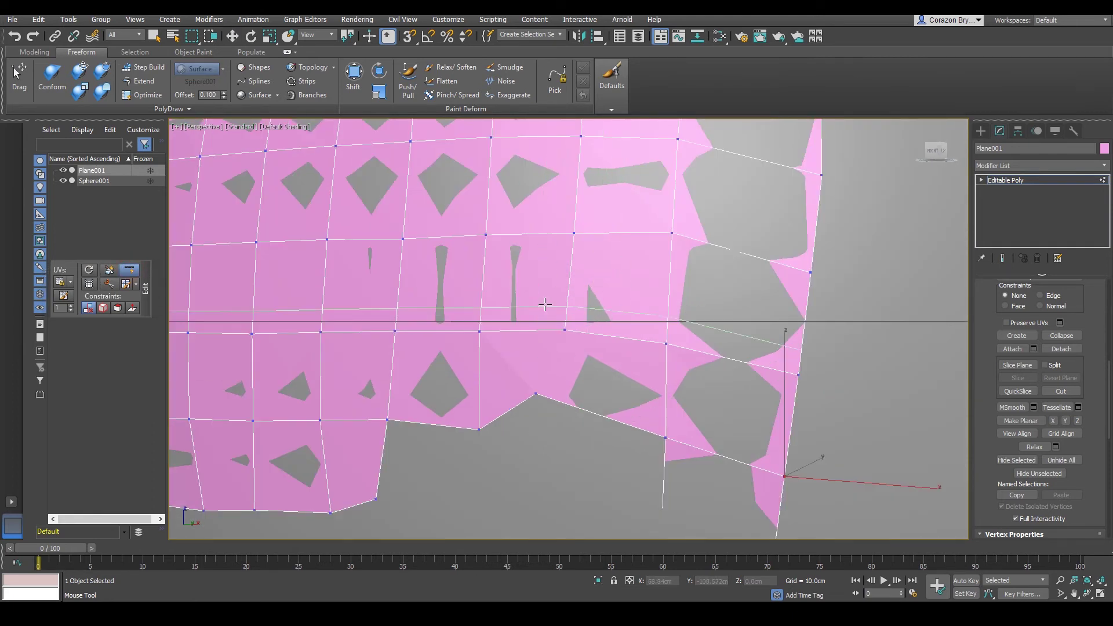
pyautogui.scroll(3, 575, 366)
pyautogui.rightClick(572, 356)
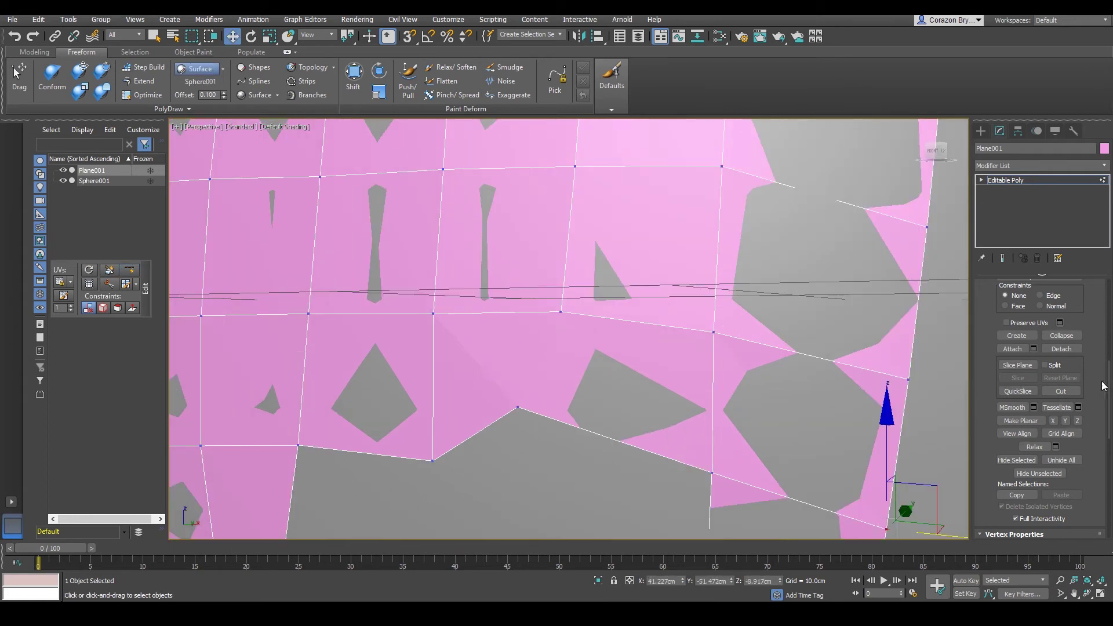
# - Cut a new edge across the merged face from its upper middle vertex down to the moved bottom vertex
pyautogui.click(1060, 391)
pyautogui.scroll(2, 574, 297)
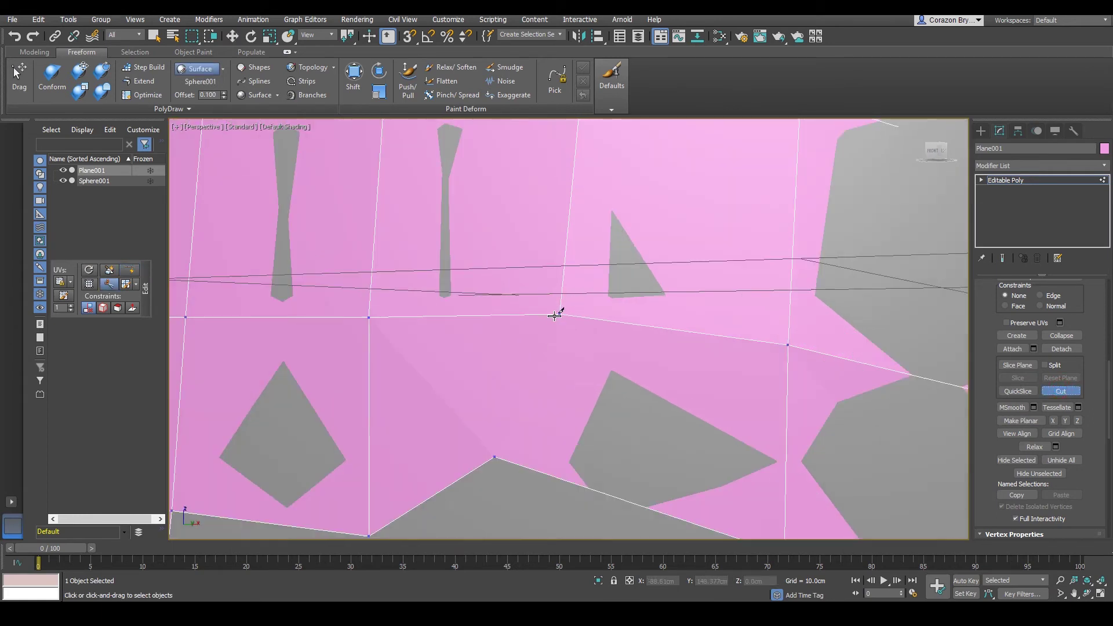
pyautogui.click(559, 315)
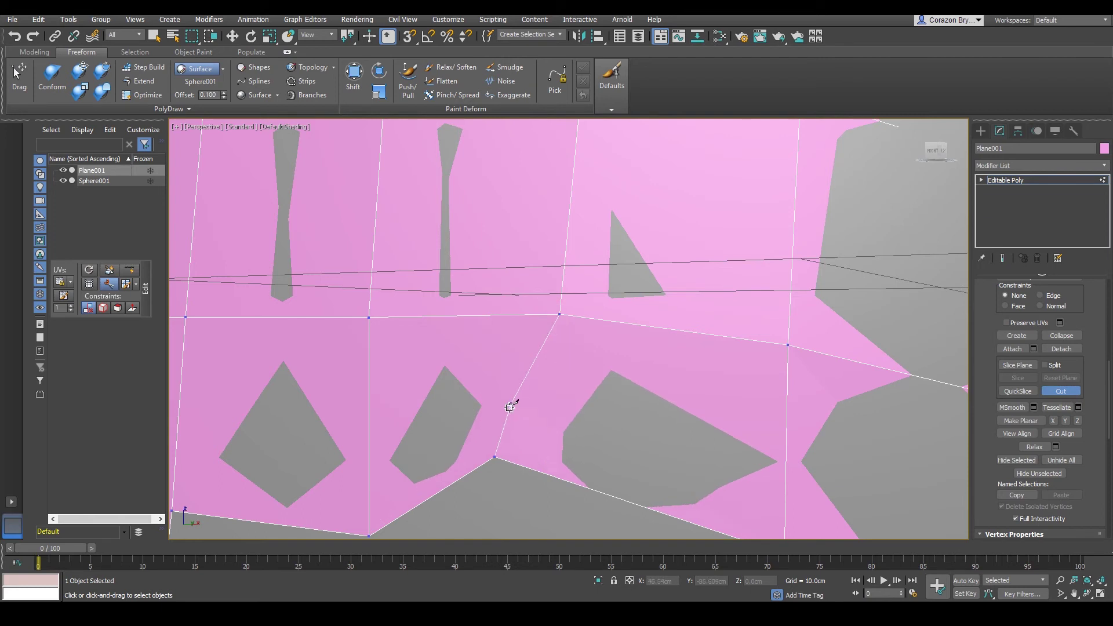
pyautogui.click(495, 459)
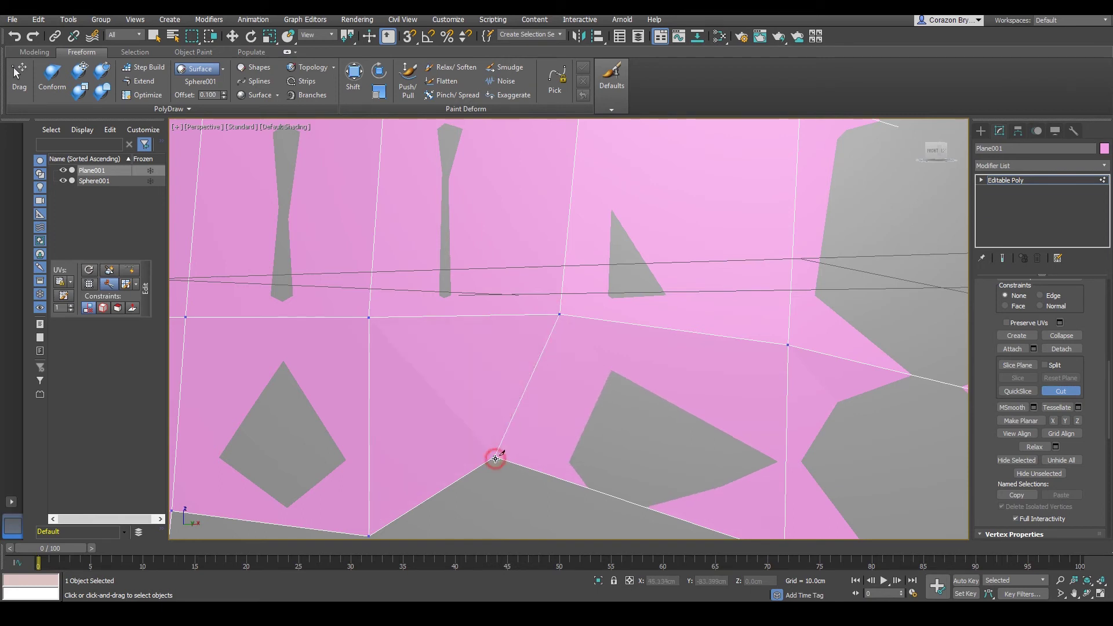
pyautogui.scroll(-3, 611, 425)
pyautogui.click(613, 411)
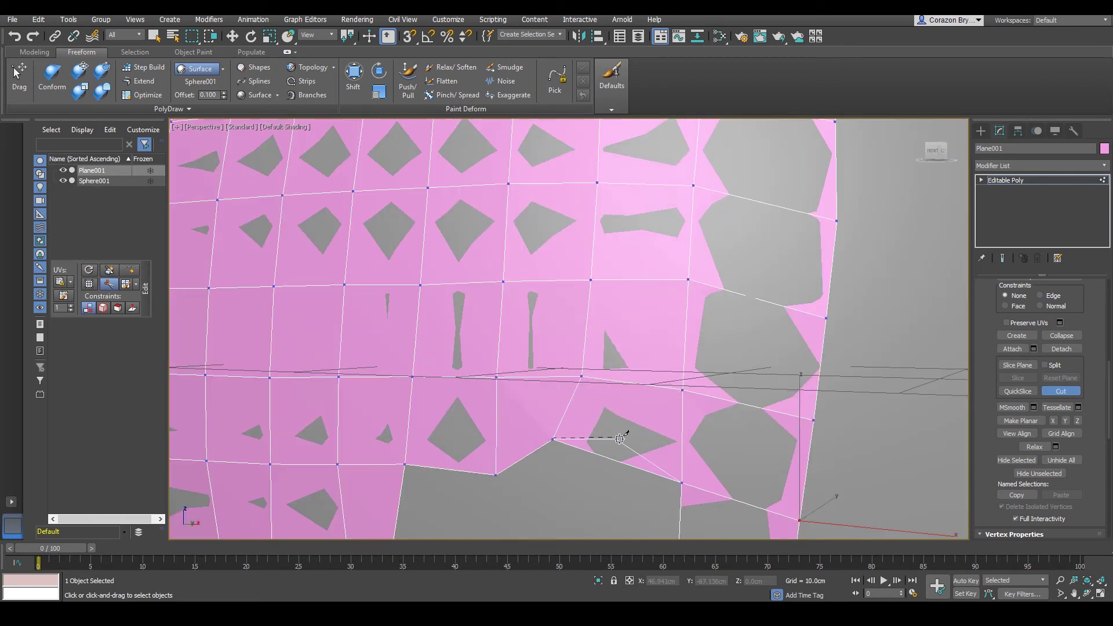
pyautogui.click(682, 412)
pyautogui.click(818, 383)
pyautogui.hotkey('ctrl', 'z')
pyautogui.rightClick(848, 420)
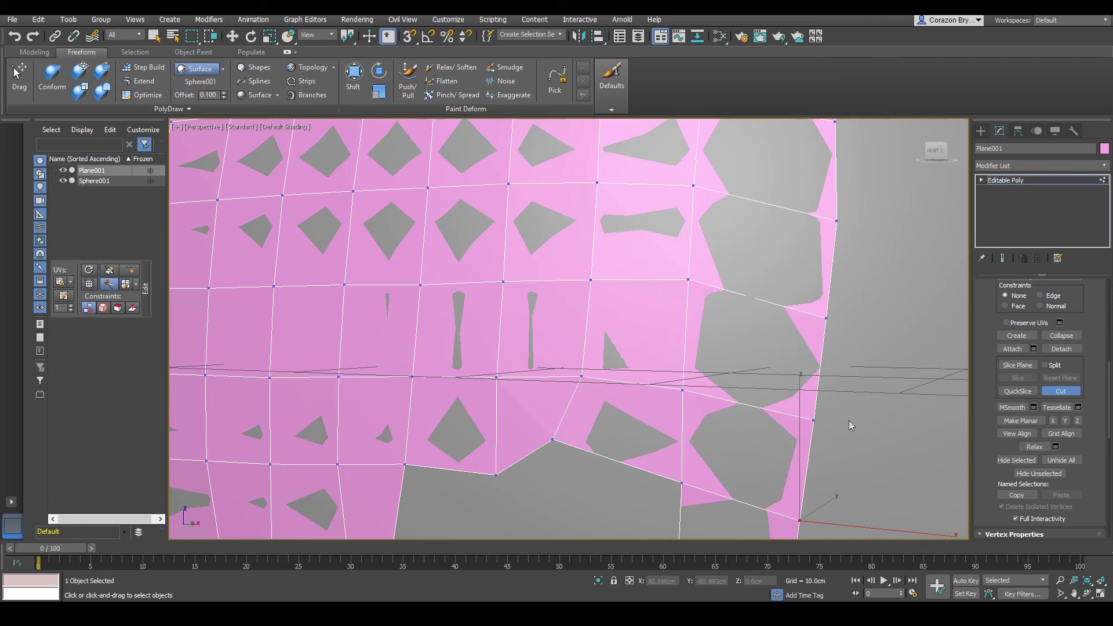
# - Cut an edge path dipping through the bottom row's last three faces, from a grid vertex across two vertical edges to the column's seam vertex
pyautogui.keyDown('alt'); pyautogui.moveTo(658, 449); pyautogui.dragTo(660, 442, button='middle'); pyautogui.keyUp('alt')
pyautogui.scroll(-4, 657, 445)
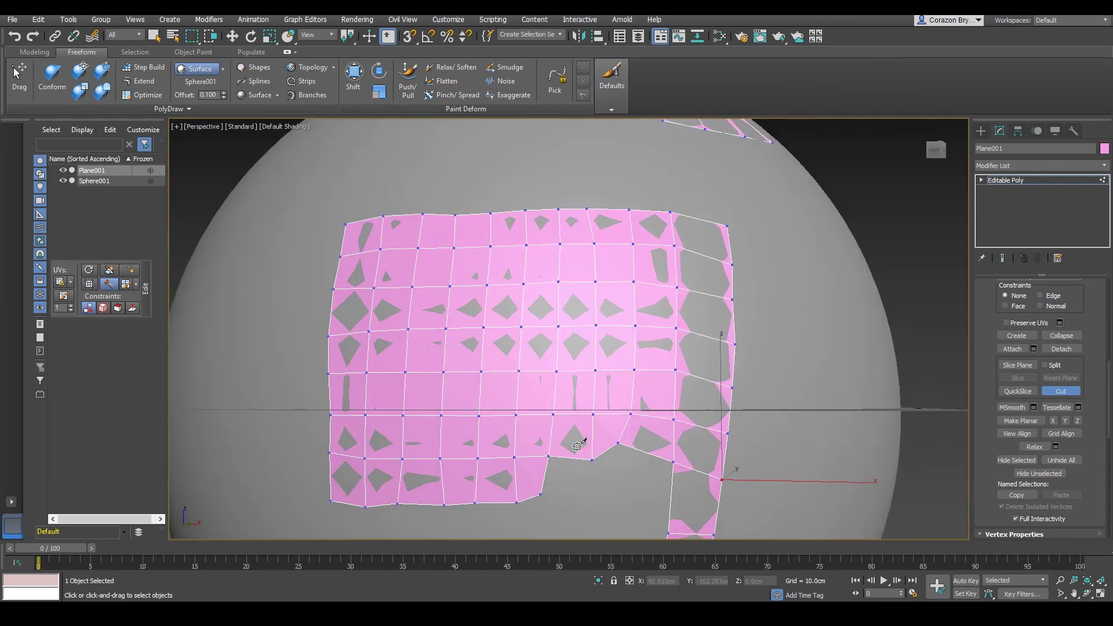
pyautogui.moveTo(578, 444); pyautogui.dragTo(583, 394, button='middle')
pyautogui.scroll(2, 583, 396)
pyautogui.scroll(3, 579, 394)
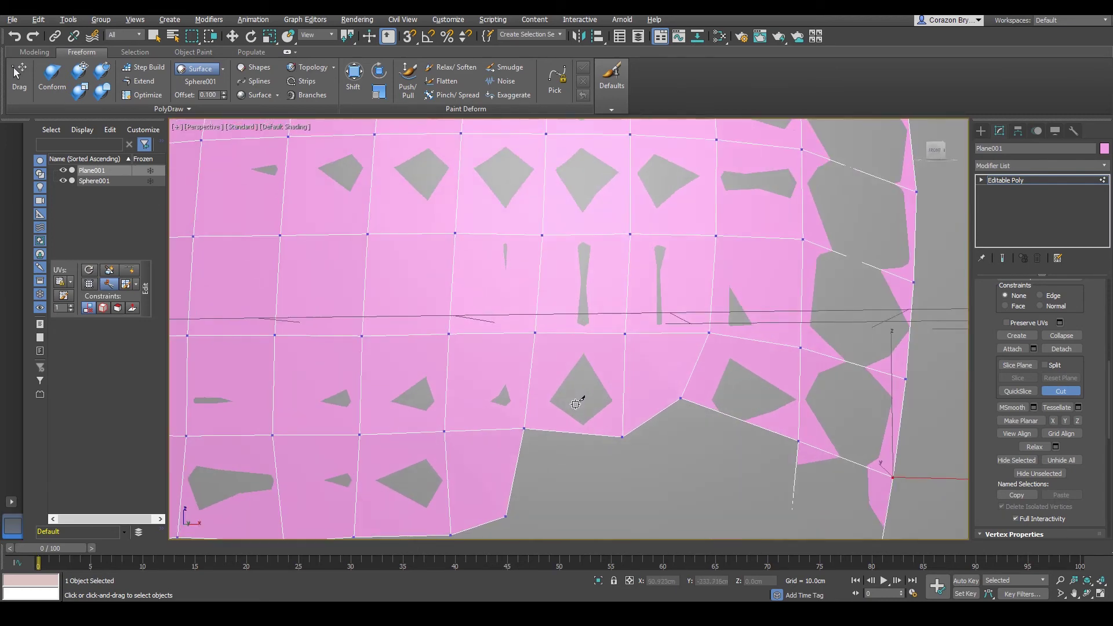
pyautogui.scroll(2, 570, 389)
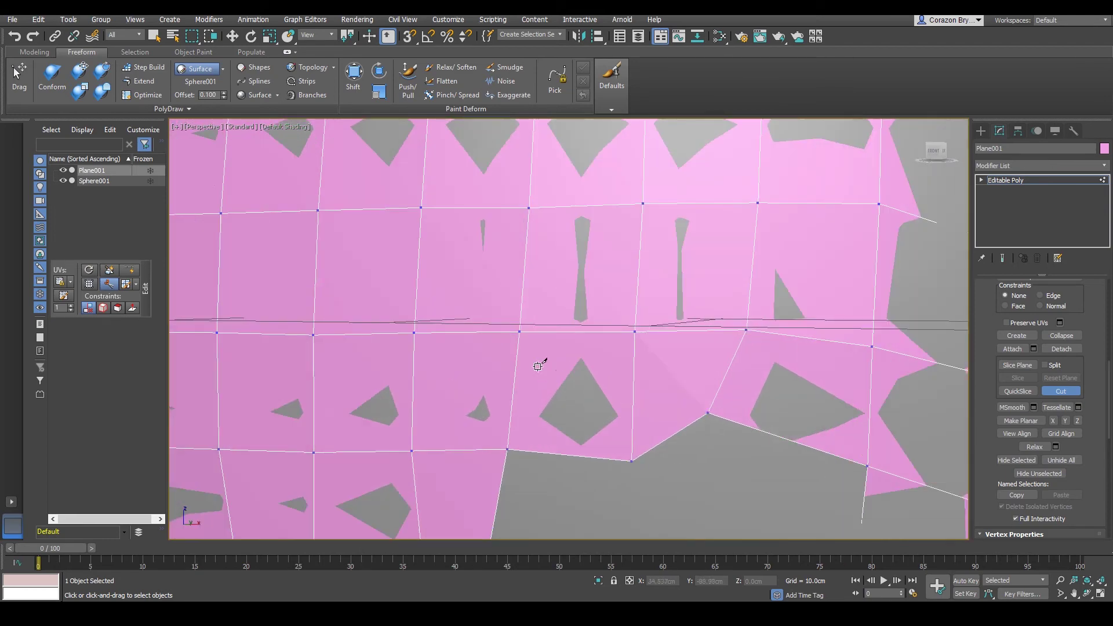
pyautogui.click(521, 331)
pyautogui.click(632, 398)
pyautogui.click(723, 375)
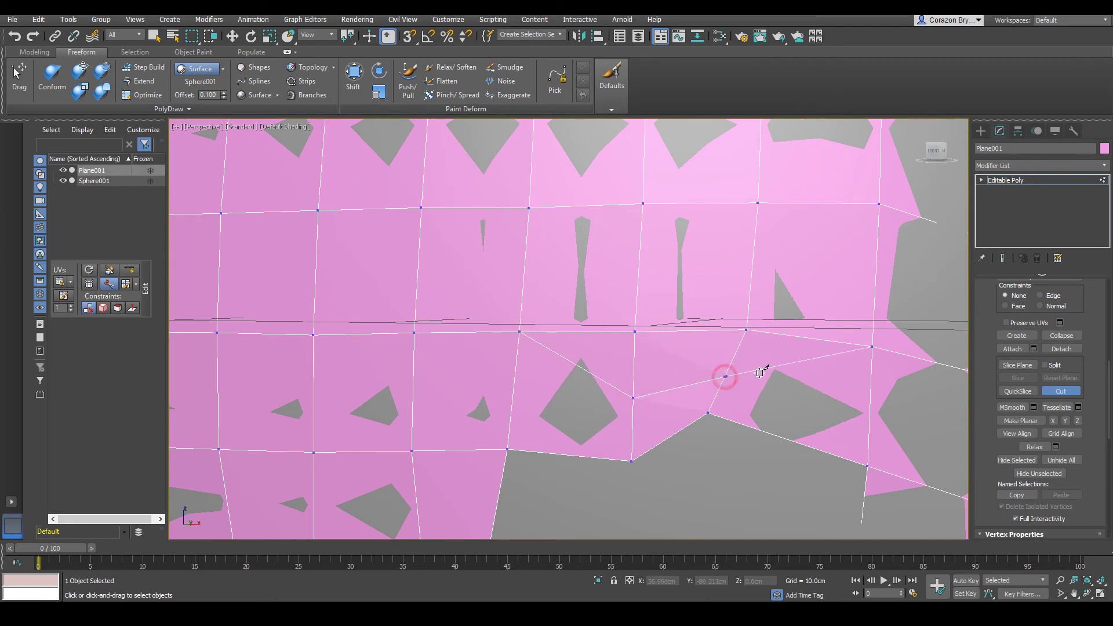
pyautogui.click(876, 343)
pyautogui.rightClick(920, 415)
pyautogui.scroll(-2, 808, 412)
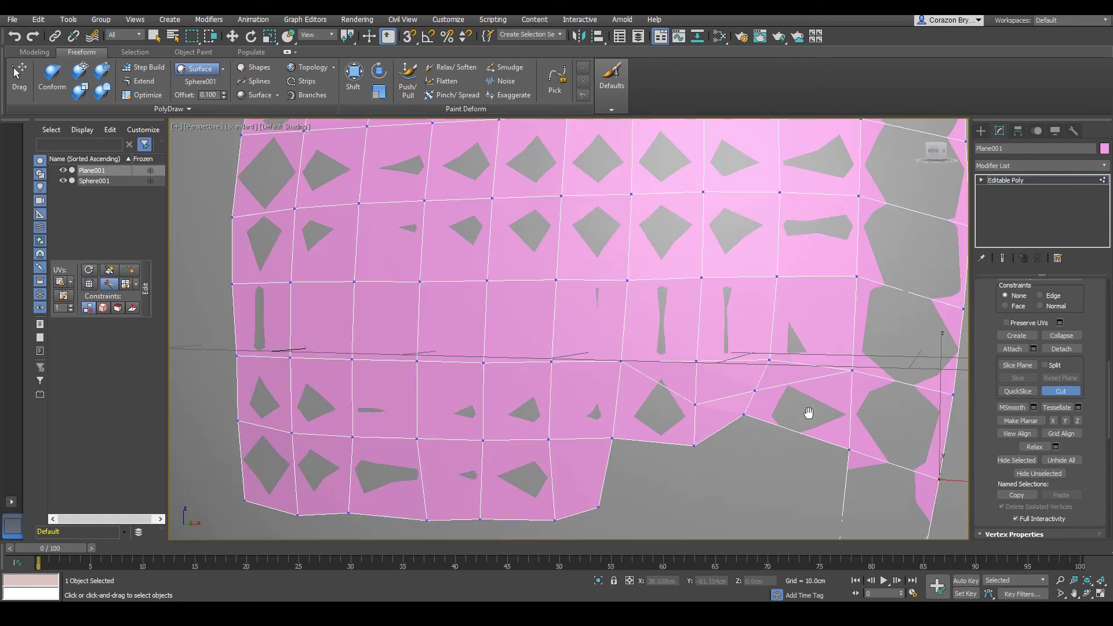
pyautogui.scroll(-2, 648, 386)
pyautogui.moveTo(808, 413); pyautogui.dragTo(660, 383, button='middle')
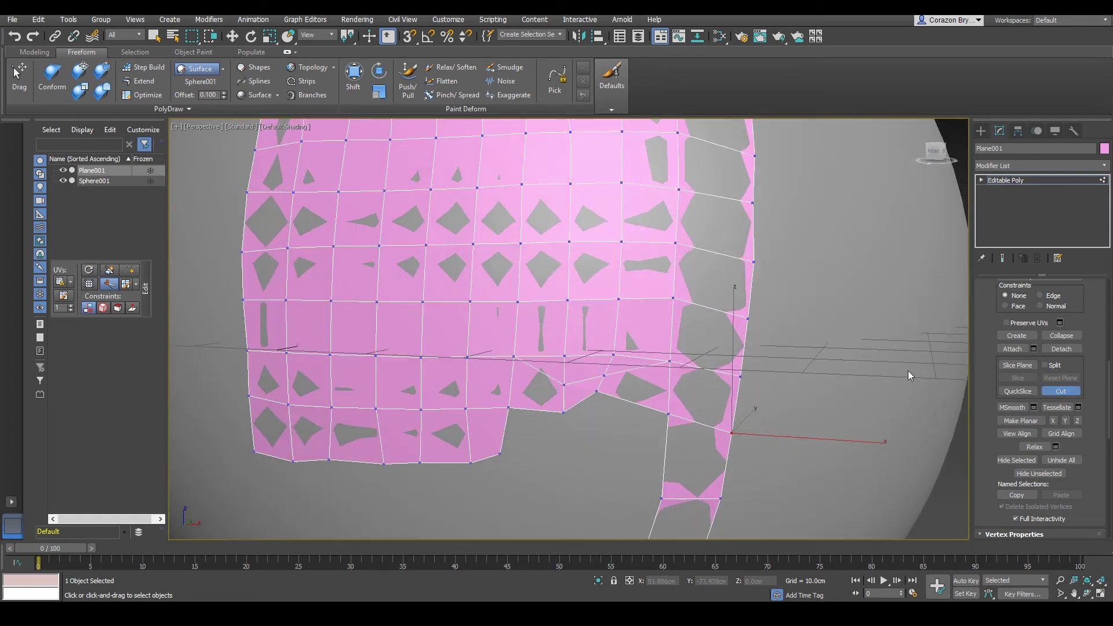
pyautogui.scroll(4, 655, 371)
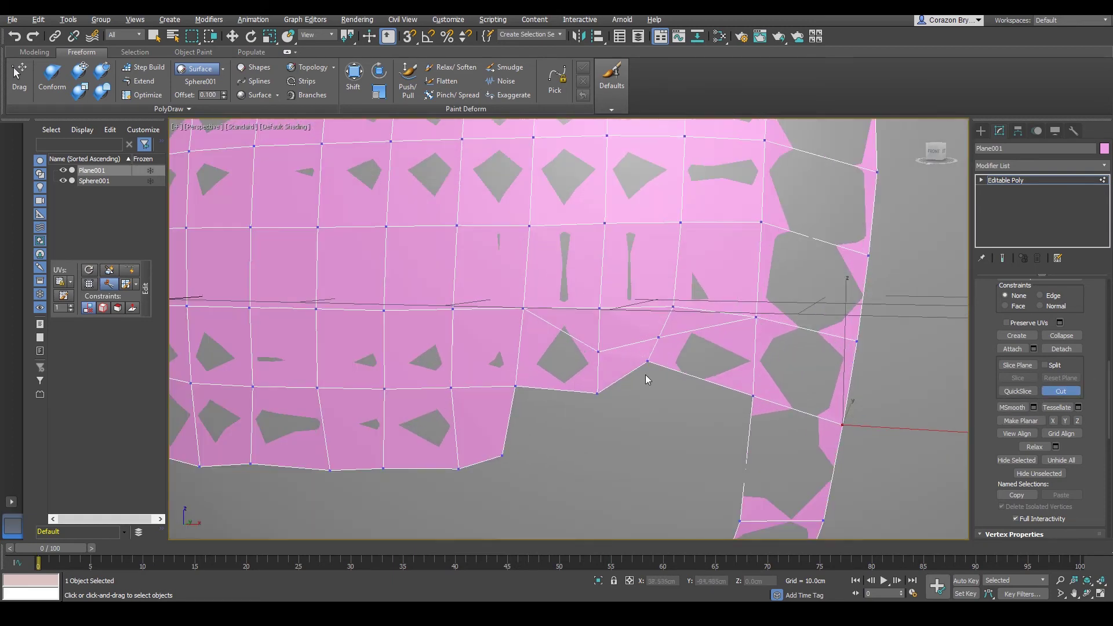
pyautogui.scroll(-5, 655, 368)
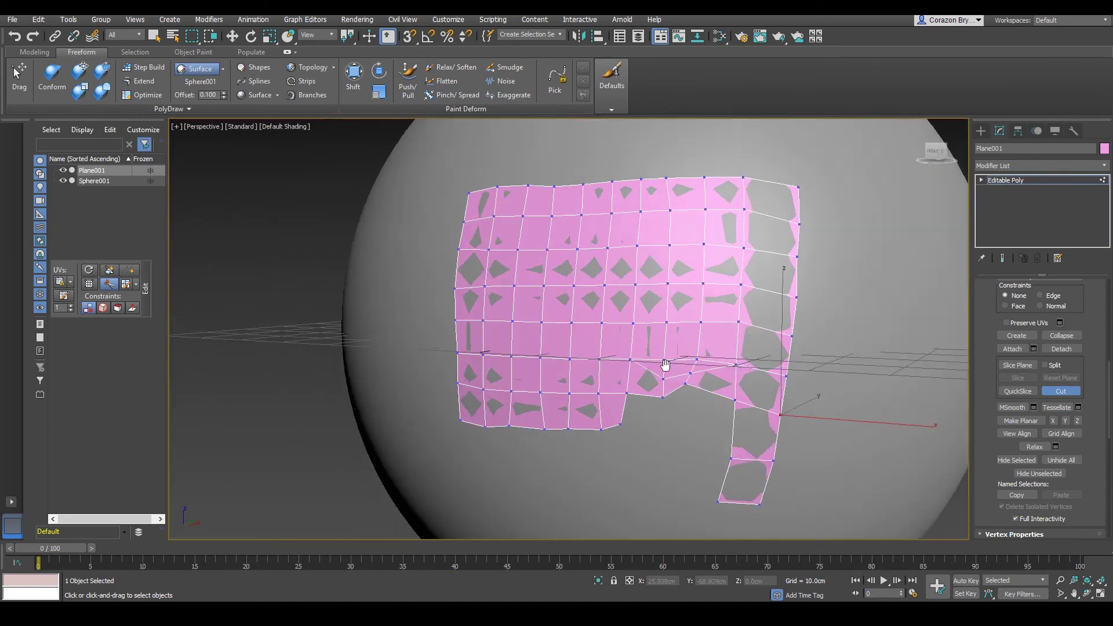
# - Cut an edge path across a left-column face from its lower inner corner through an interior point to its upper outer corner
pyautogui.scroll(8, 597, 348)
pyautogui.scroll(-5, 539, 362)
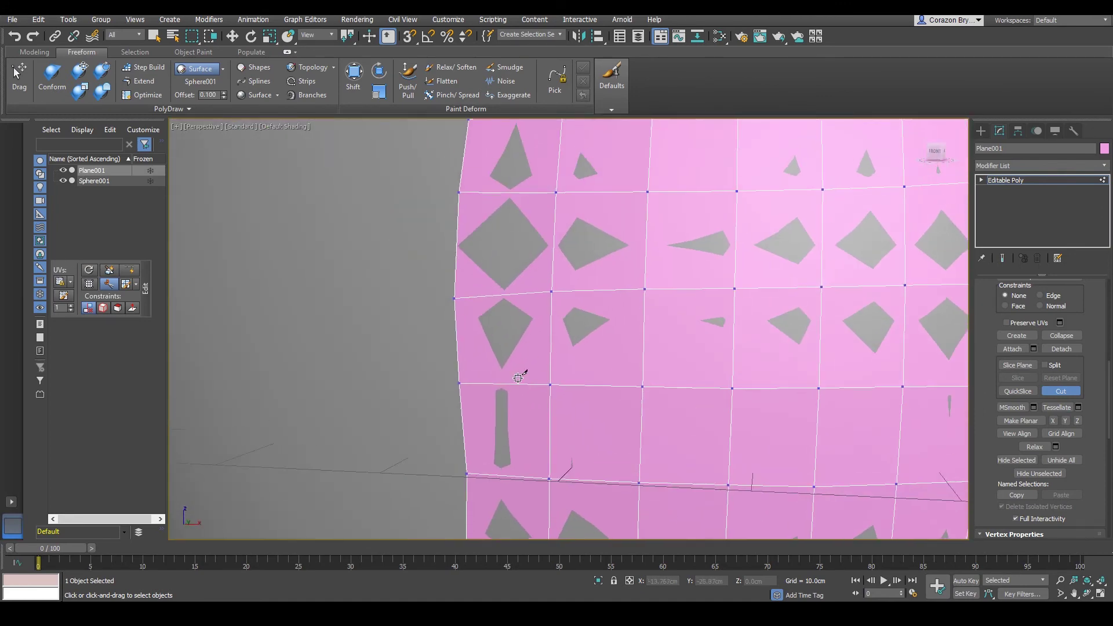
pyautogui.scroll(6, 547, 394)
pyautogui.click(550, 407)
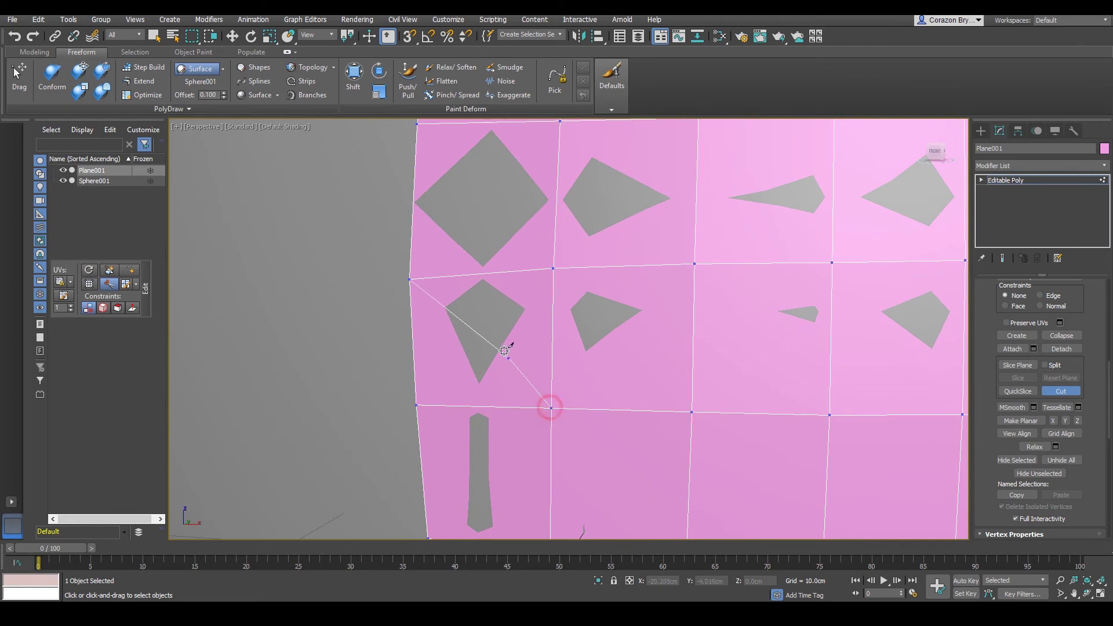
pyautogui.click(493, 338)
pyautogui.click(553, 268)
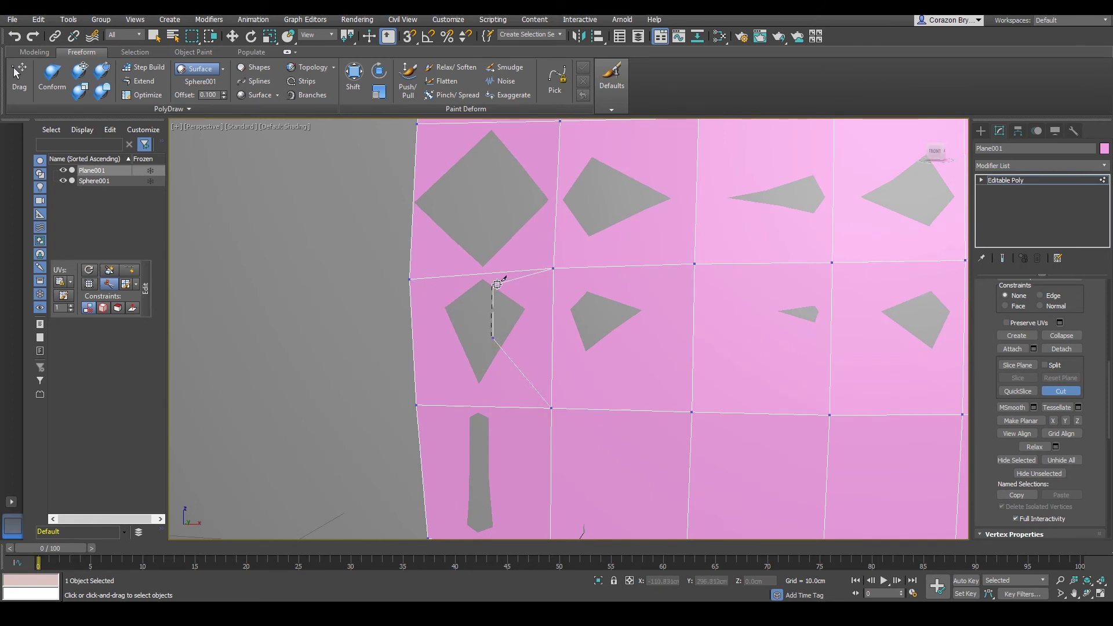
pyautogui.click(410, 278)
# - Cut an edge from that face's interior point to its upper inner corner, and end the Cut command
pyautogui.moveTo(466, 293); pyautogui.dragTo(469, 392, button='middle')
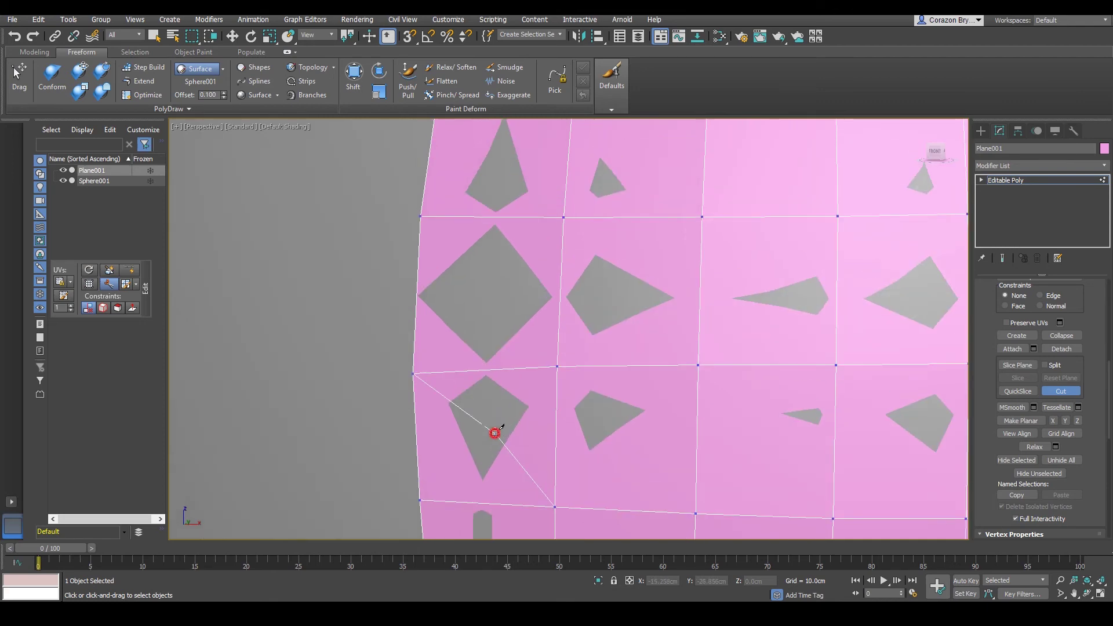
pyautogui.click(495, 433)
pyautogui.click(555, 365)
pyautogui.scroll(-5, 594, 400)
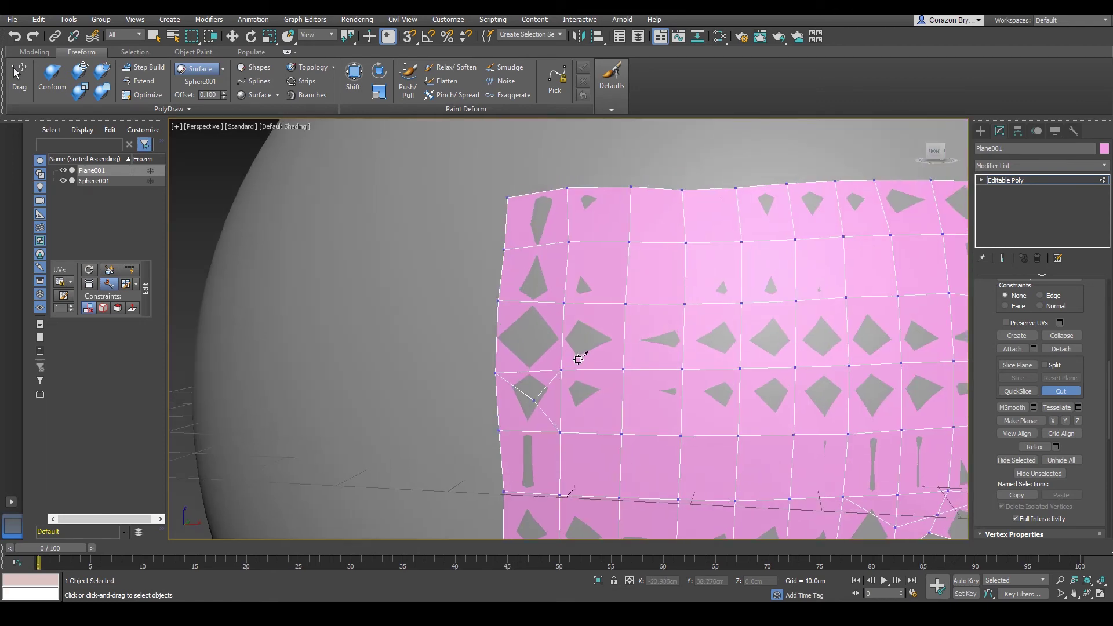
pyautogui.scroll(3, 594, 399)
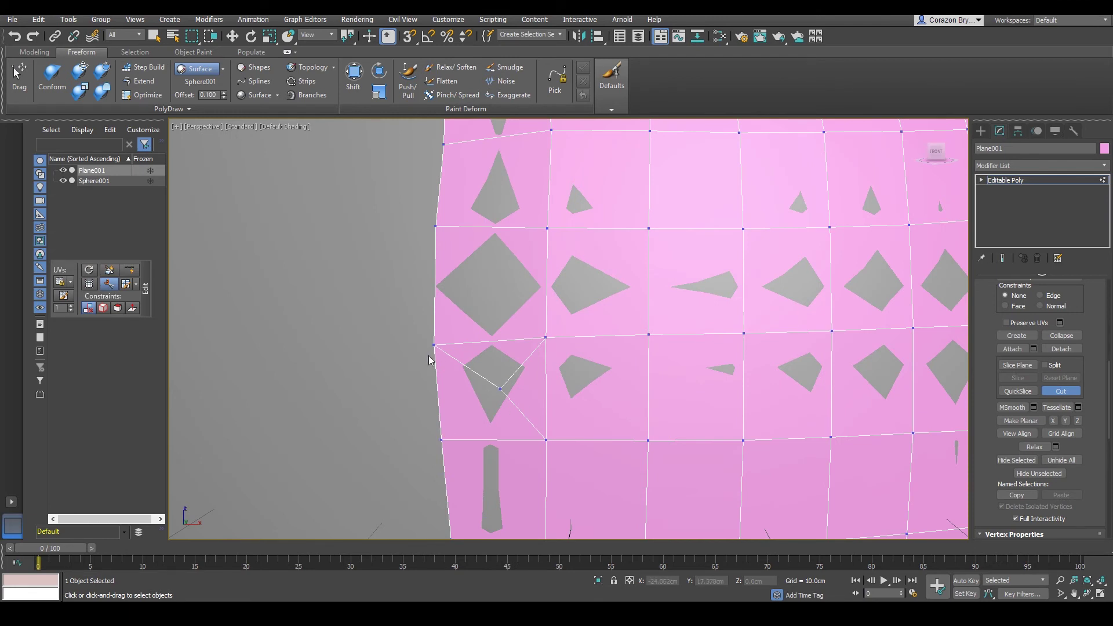
pyautogui.scroll(3, 473, 363)
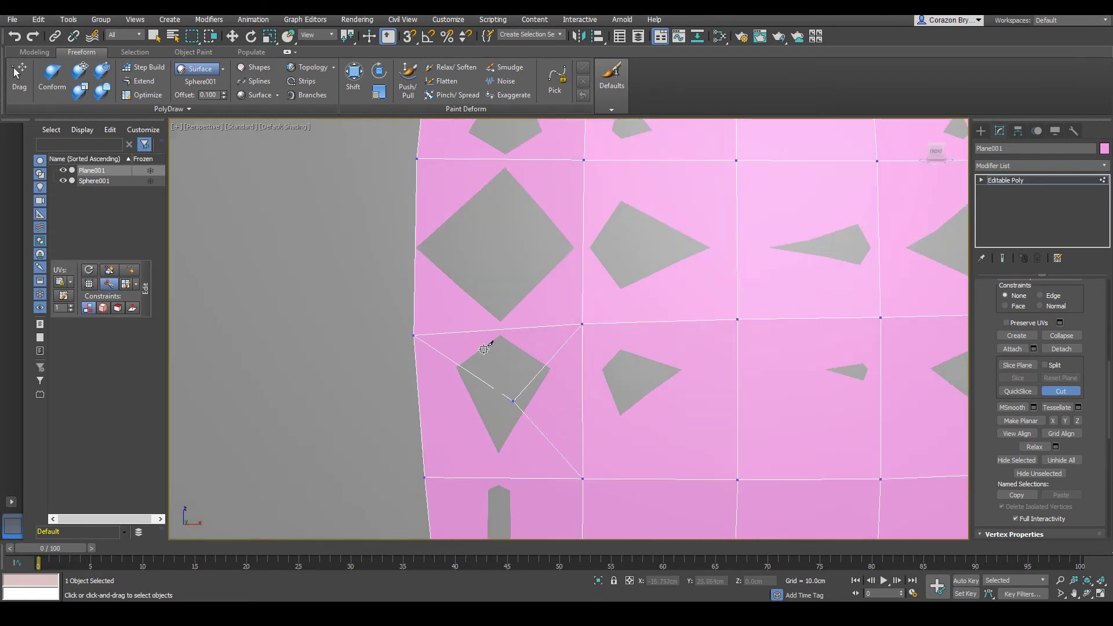
pyautogui.click(581, 326)
pyautogui.moveTo(603, 325); pyautogui.dragTo(564, 365, button='middle')
pyautogui.scroll(-2, 564, 365)
pyautogui.moveTo(570, 310); pyautogui.dragTo(484, 255, button='middle')
pyautogui.scroll(1, 559, 325)
pyautogui.rightClick(549, 280)
pyautogui.scroll(-2, 510, 308)
pyautogui.scroll(2, 524, 269)
# - At Edge level, remove the inner vertical edge and the horizontal edge bordering the mesh's upper-left corner face
pyautogui.rightClick(484, 255)
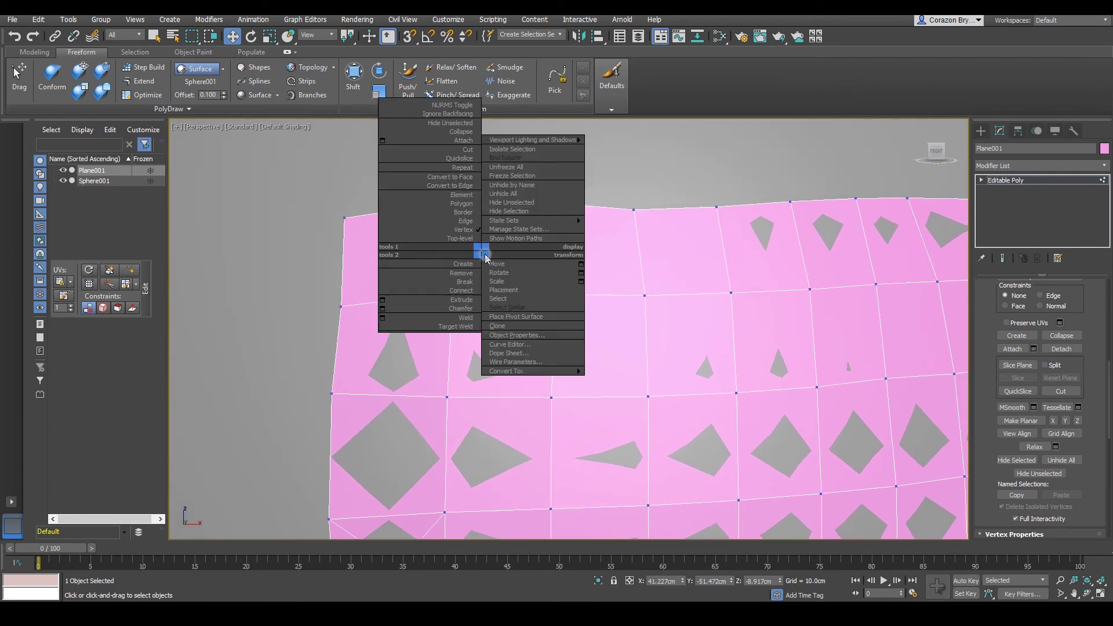
pyautogui.click(468, 221)
pyautogui.click(447, 248)
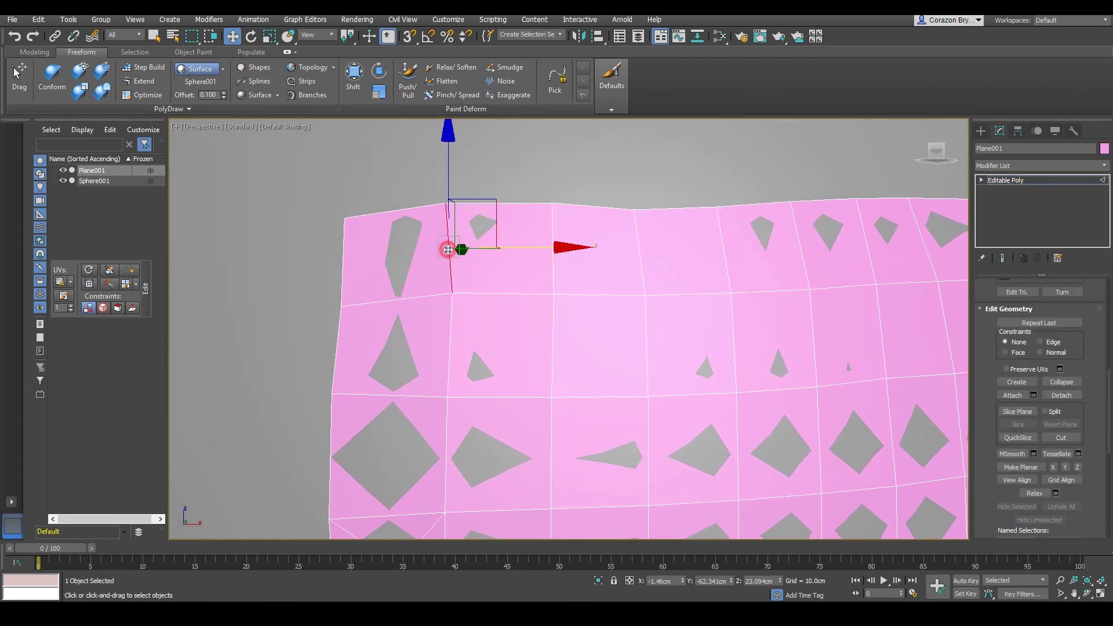
pyautogui.keyDown('ctrl'); pyautogui.click(414, 299); pyautogui.keyUp('ctrl')
pyautogui.press('BackSpace')
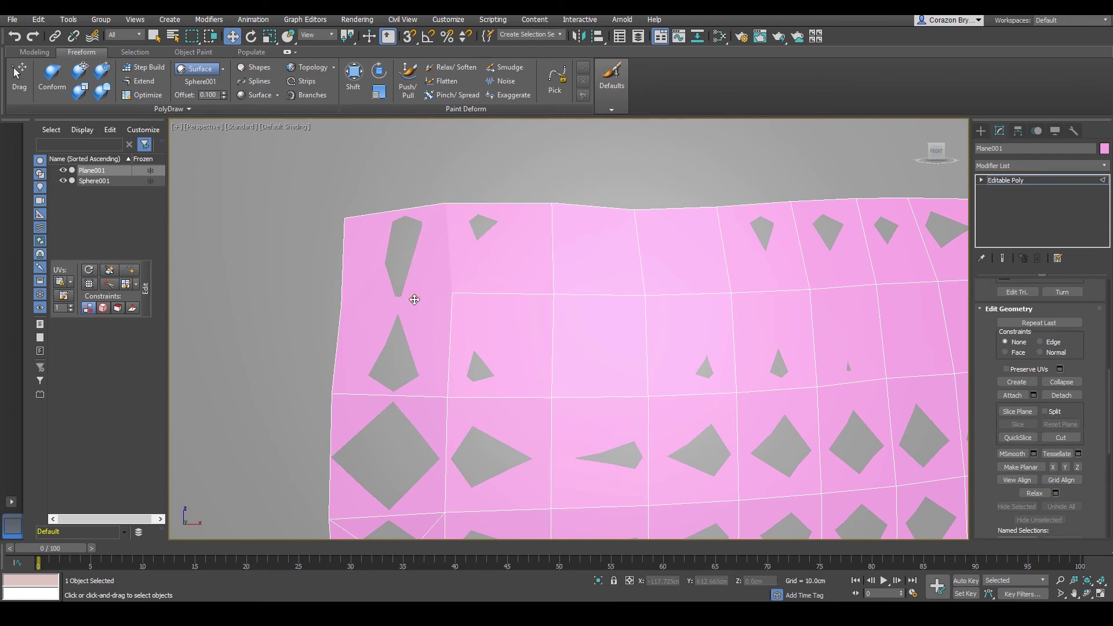
# - Reposition three vertices of the merged corner face with PolyDraw Drag: top inner down, outer middle inward, and outer corner upward
pyautogui.scroll(5, 1037, 440)
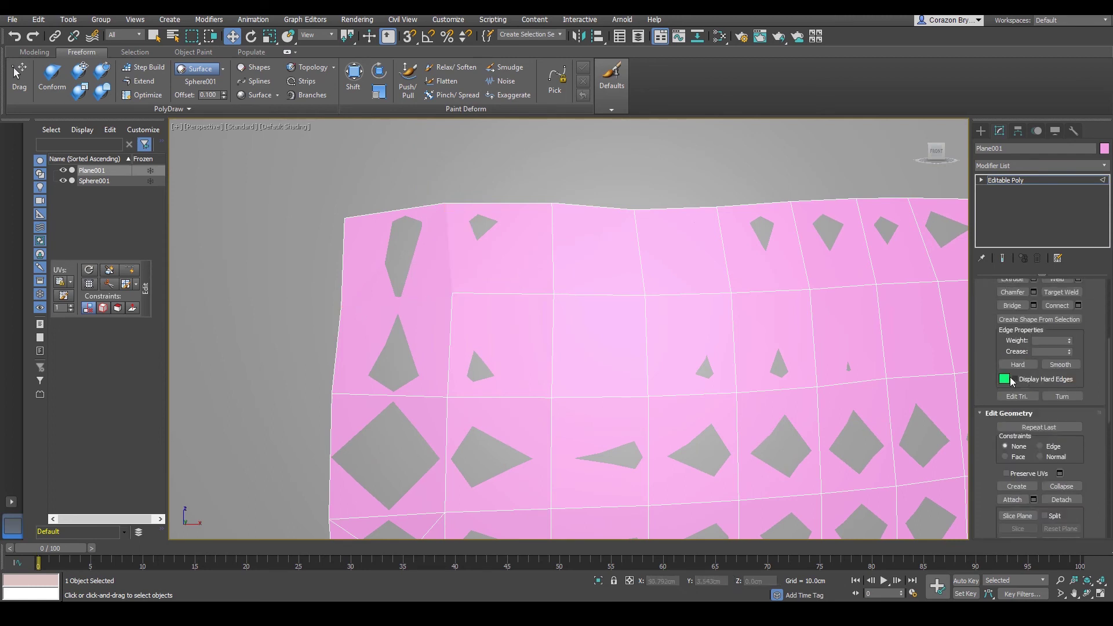
pyautogui.rightClick(511, 346)
pyautogui.click(497, 328)
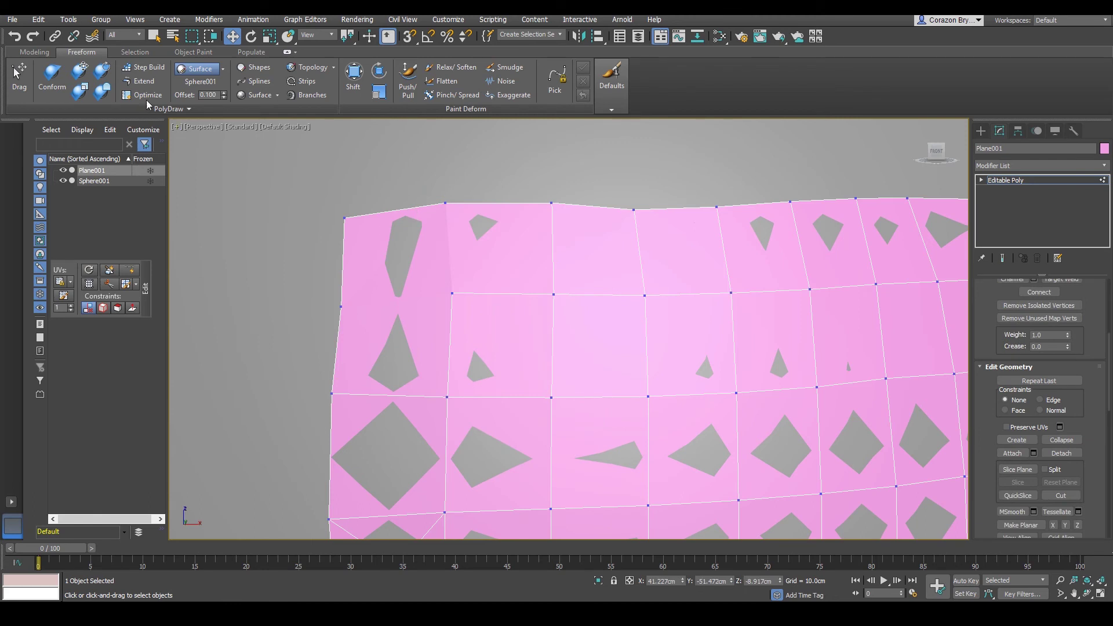
pyautogui.click(19, 76)
pyautogui.moveTo(447, 208); pyautogui.dragTo(447, 228)
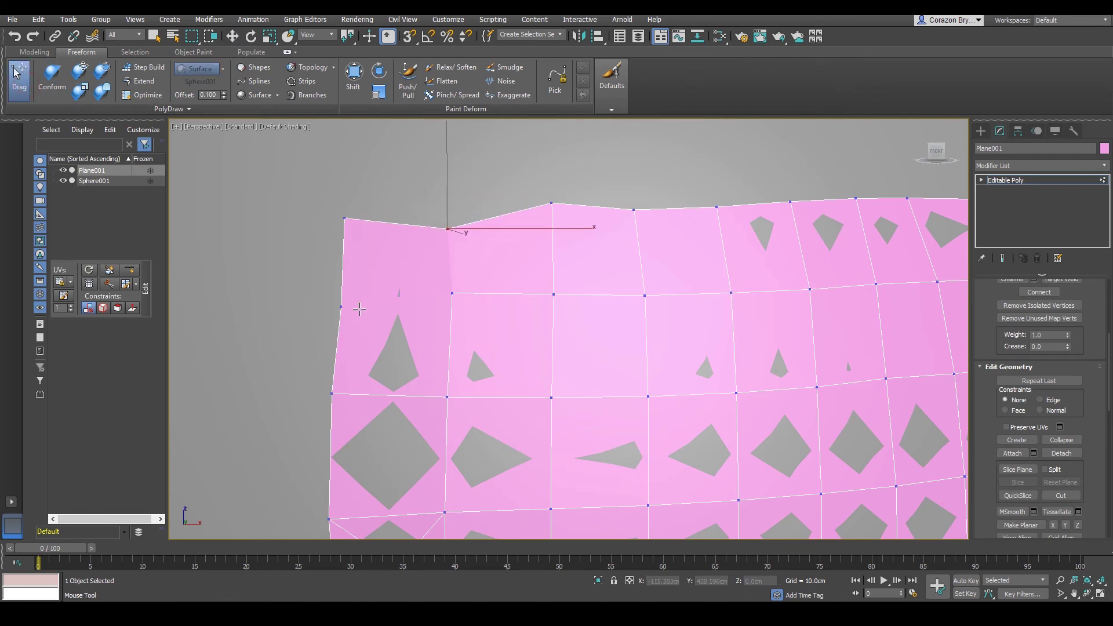
pyautogui.moveTo(346, 308); pyautogui.dragTo(370, 318)
pyautogui.moveTo(344, 218); pyautogui.dragTo(344, 191)
pyautogui.press('w')
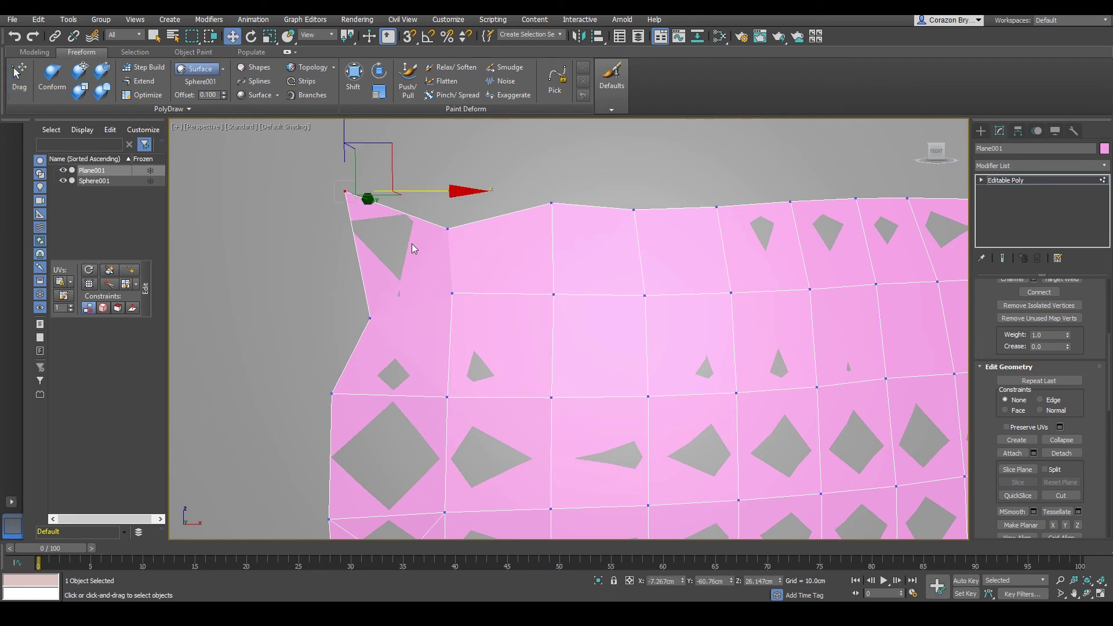
pyautogui.click(406, 346)
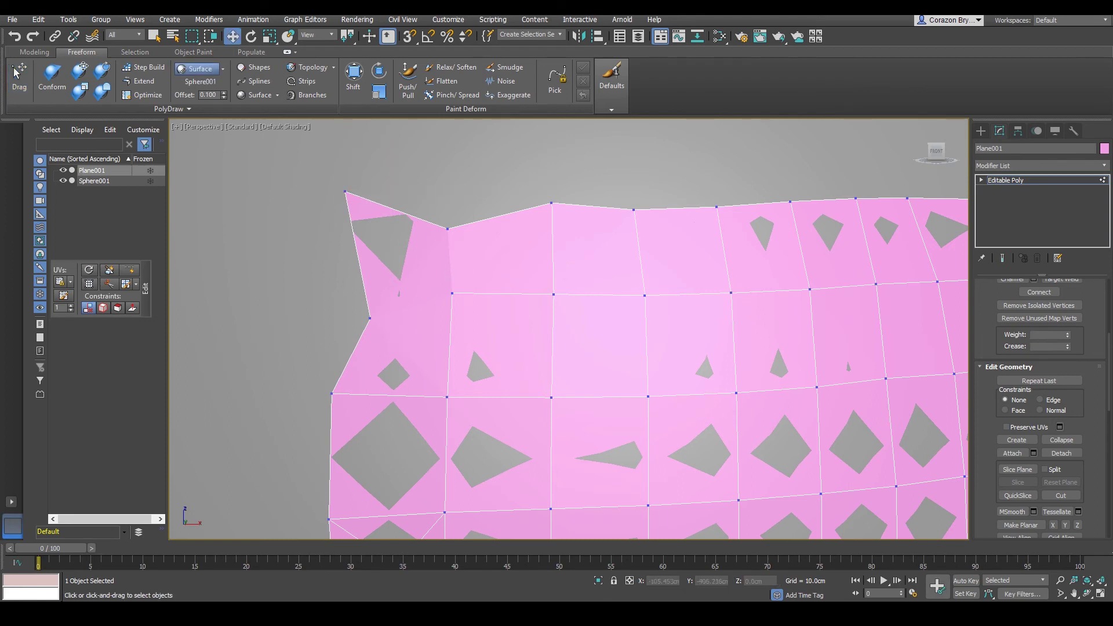
# - Try cutting across the merged corner face from its inner middle vertex to its outer middle vertex
pyautogui.moveTo(549, 207)
pyautogui.mouseDown()
pyautogui.moveTo(467, 236)
pyautogui.moveTo(350, 189)
pyautogui.moveTo(367, 300)
pyautogui.moveTo(342, 396)
pyautogui.moveTo(450, 325)
pyautogui.moveTo(551, 296)
pyautogui.moveTo(552, 214)
pyautogui.mouseUp()
pyautogui.click(1063, 496)
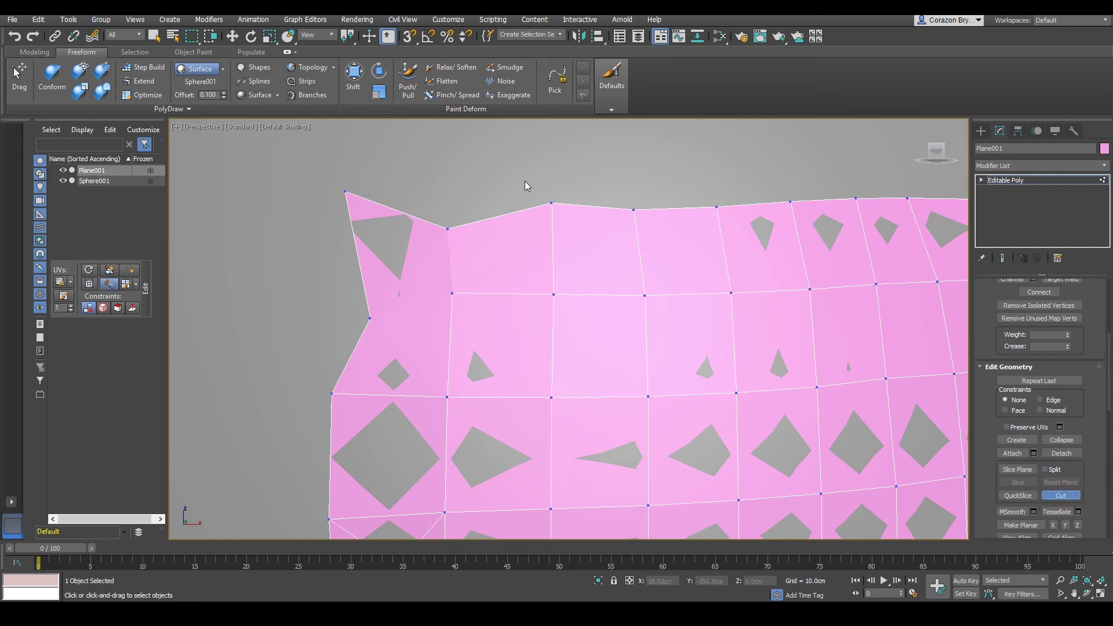
pyautogui.click(451, 293)
pyautogui.click(370, 318)
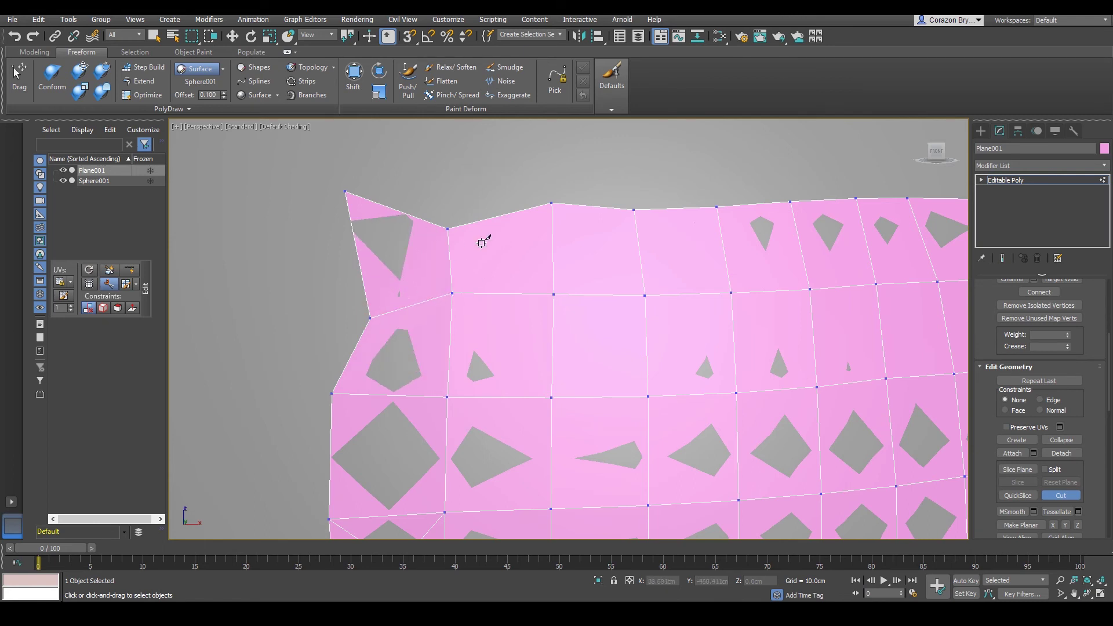
pyautogui.scroll(2, 450, 307)
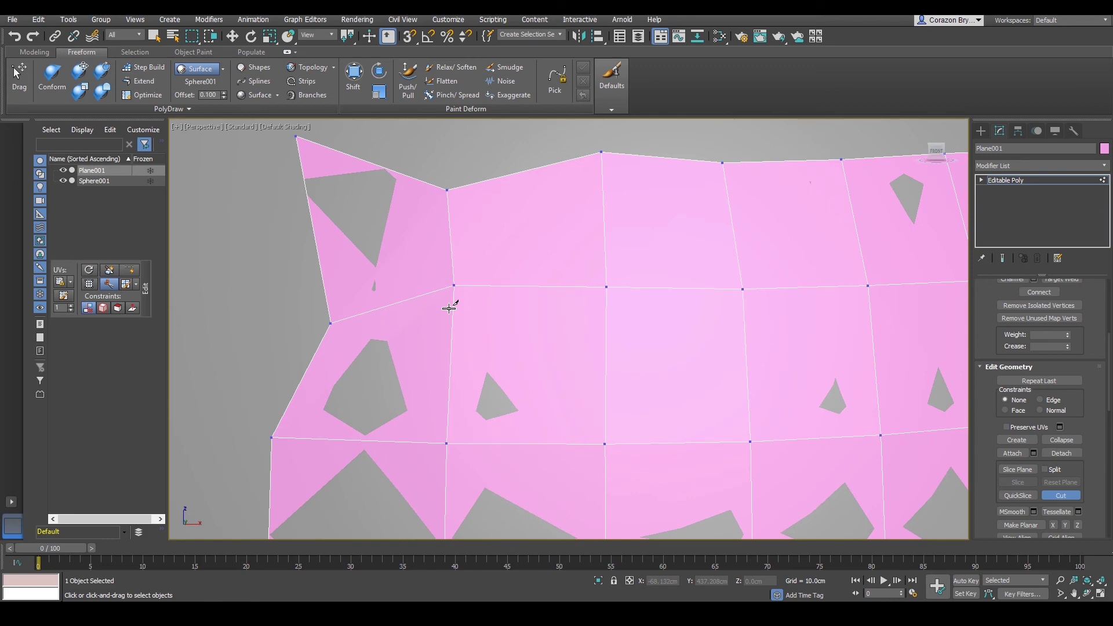
pyautogui.scroll(2, 449, 308)
pyautogui.scroll(-4, 449, 308)
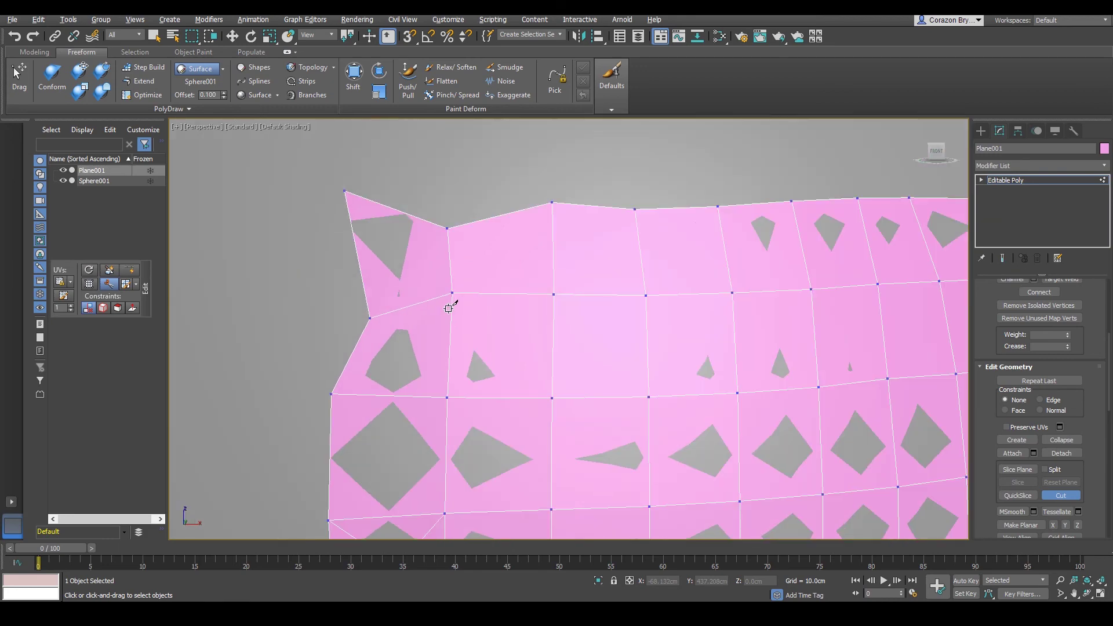
pyautogui.scroll(3, 442, 301)
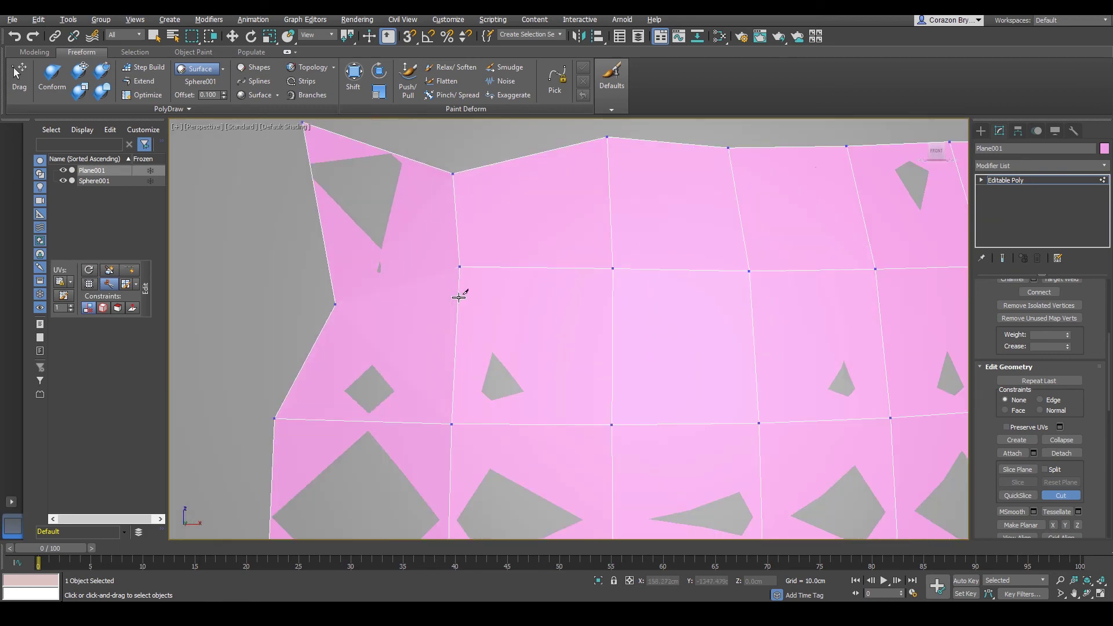
# - Cut the merged corner face from its inner middle vertex to a point just beside the outer middle vertex
pyautogui.scroll(1, 458, 298)
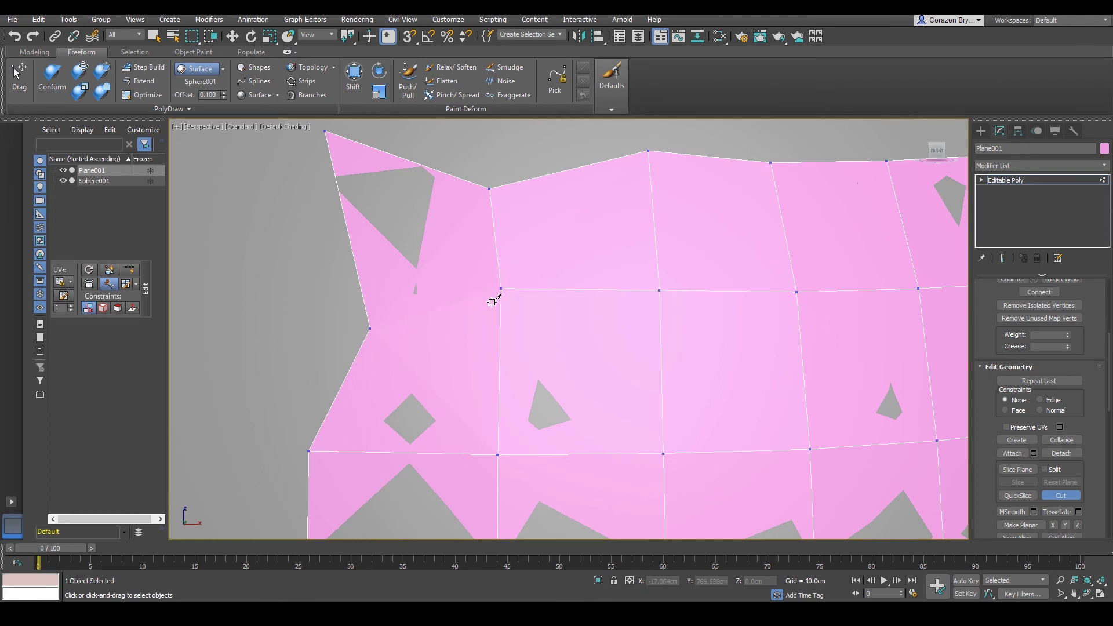
pyautogui.scroll(2, 491, 302)
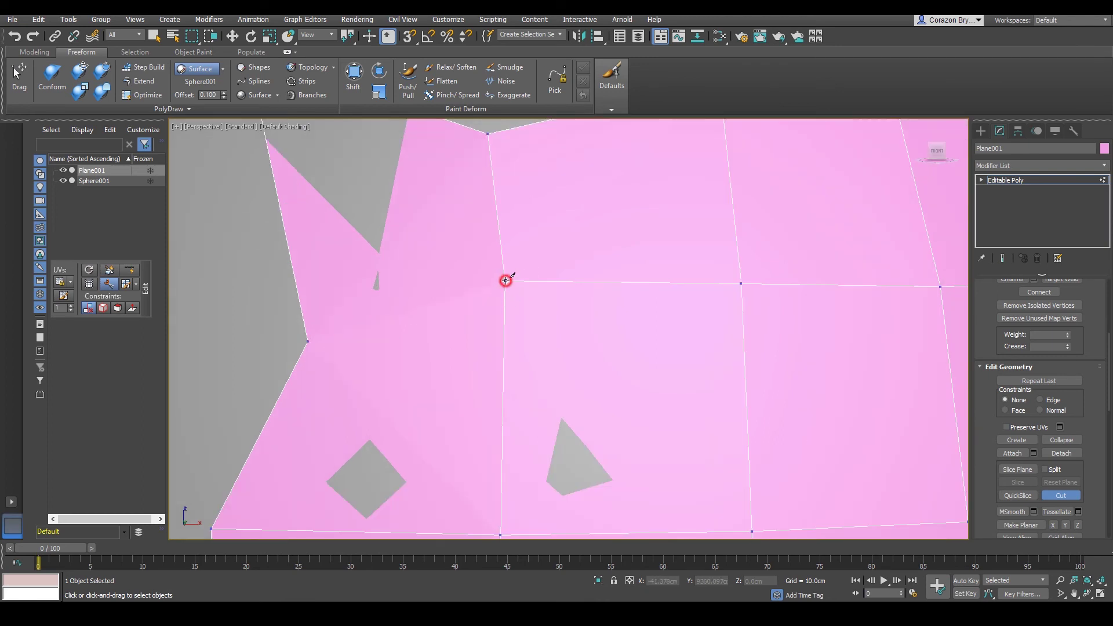
pyautogui.click(505, 281)
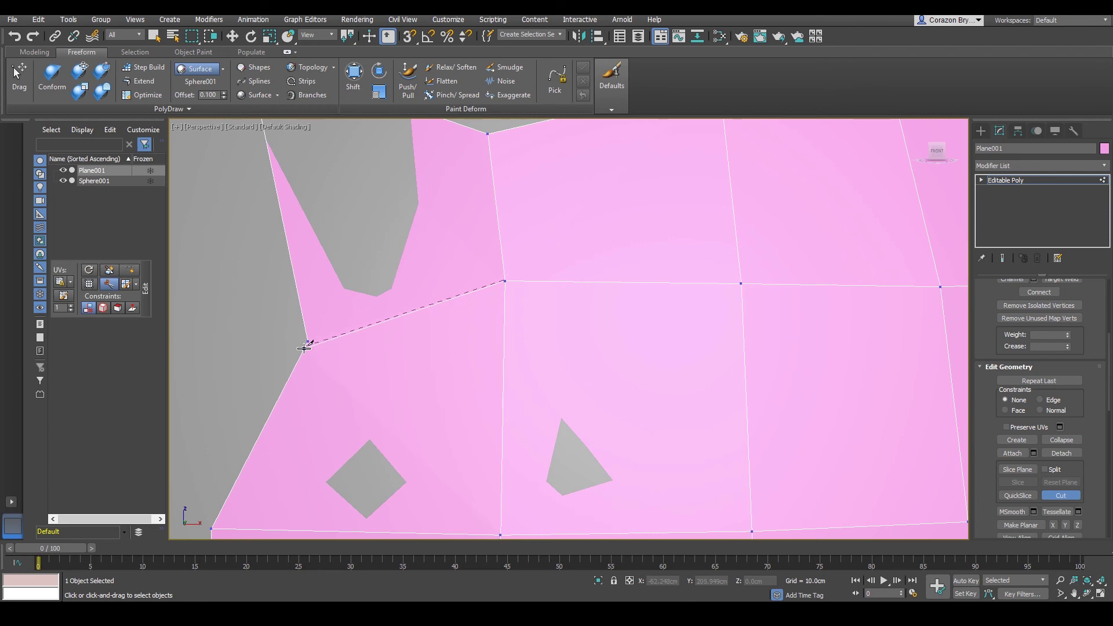
pyautogui.click(304, 346)
pyautogui.scroll(-3, 467, 334)
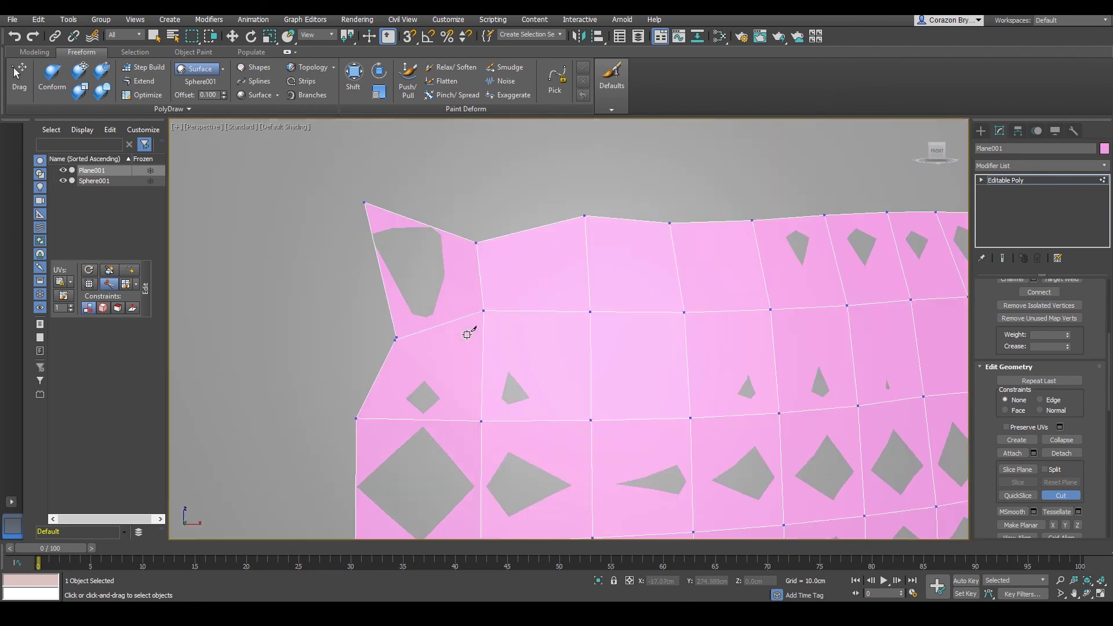
# - Pull the upper of the two nearly coincident outer vertices slightly inward with PolyDraw Drag to separate them
pyautogui.rightClick(560, 272)
pyautogui.scroll(2, 457, 307)
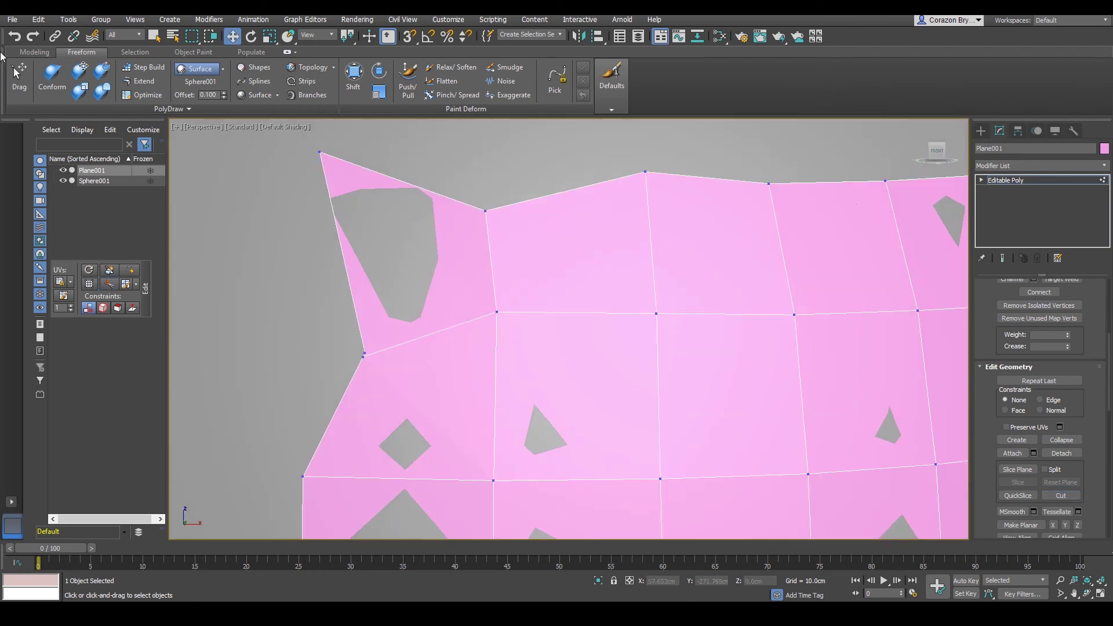
pyautogui.click(19, 74)
pyautogui.scroll(2, 364, 351)
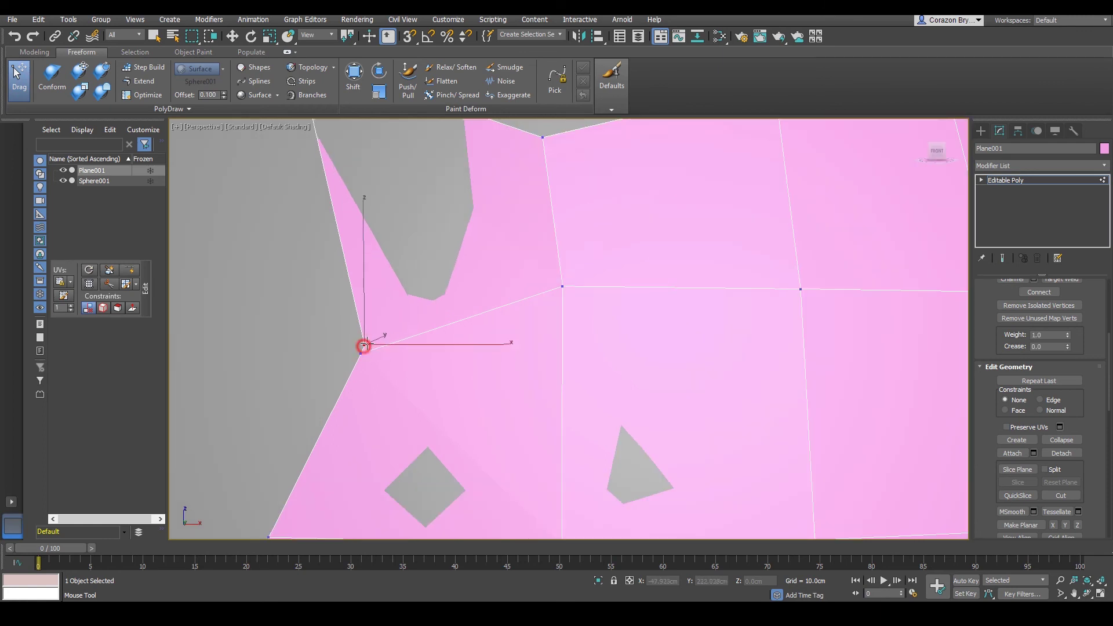
pyautogui.moveTo(364, 346); pyautogui.dragTo(374, 342)
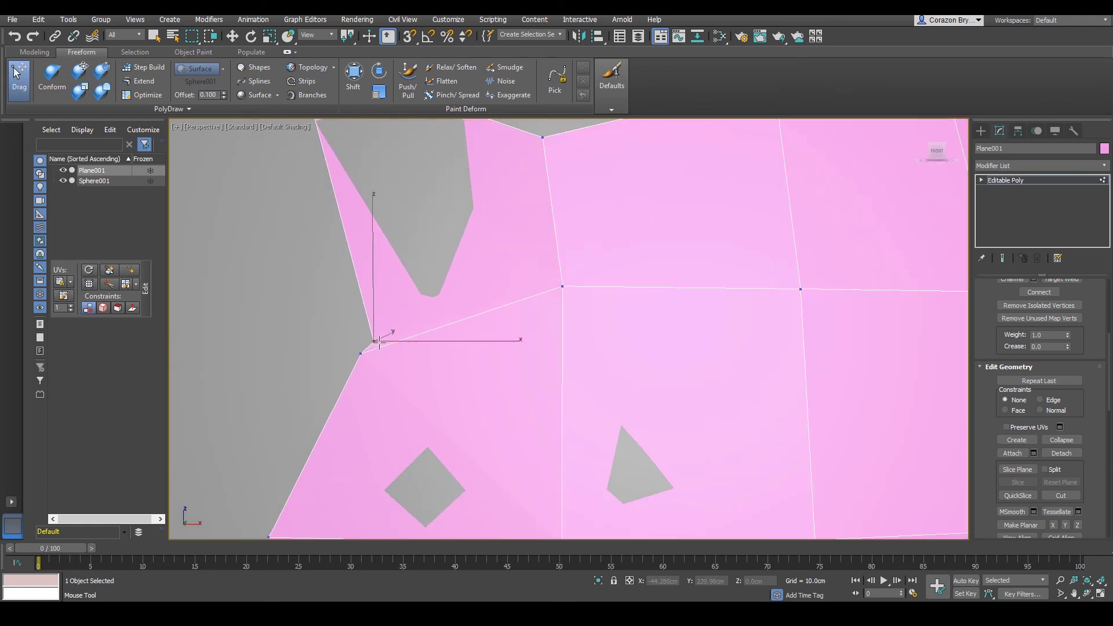
# - Undo the outer vertex separation and the misplaced cut across the corner face
pyautogui.moveTo(424, 332); pyautogui.dragTo(426, 396, button='middle')
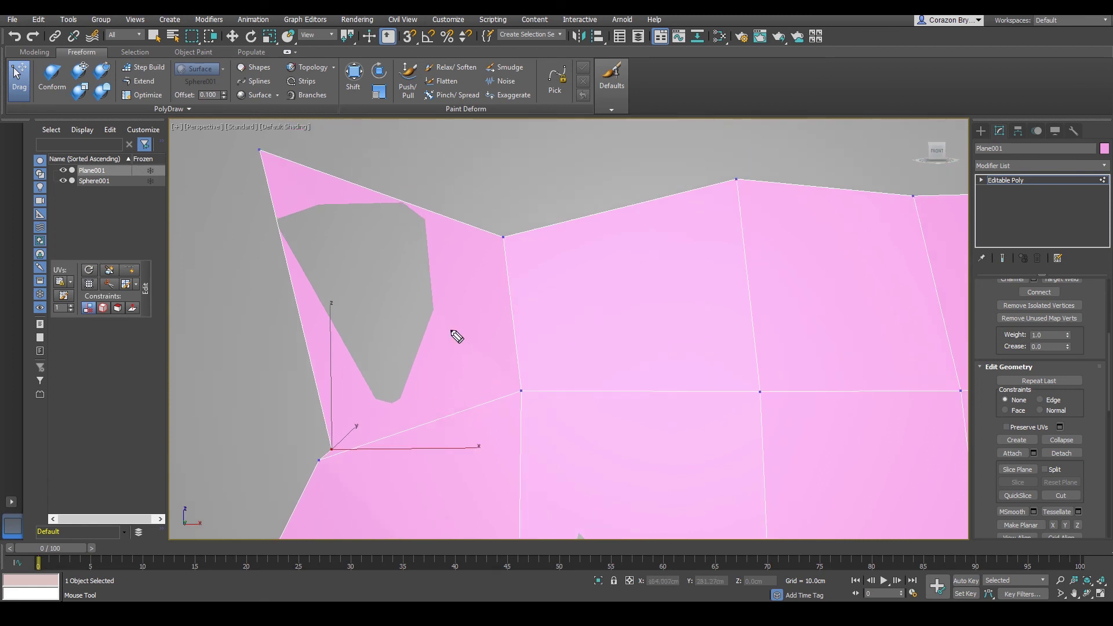
pyautogui.moveTo(452, 332)
pyautogui.mouseDown()
pyautogui.moveTo(410, 316)
pyautogui.moveTo(444, 315)
pyautogui.mouseUp()
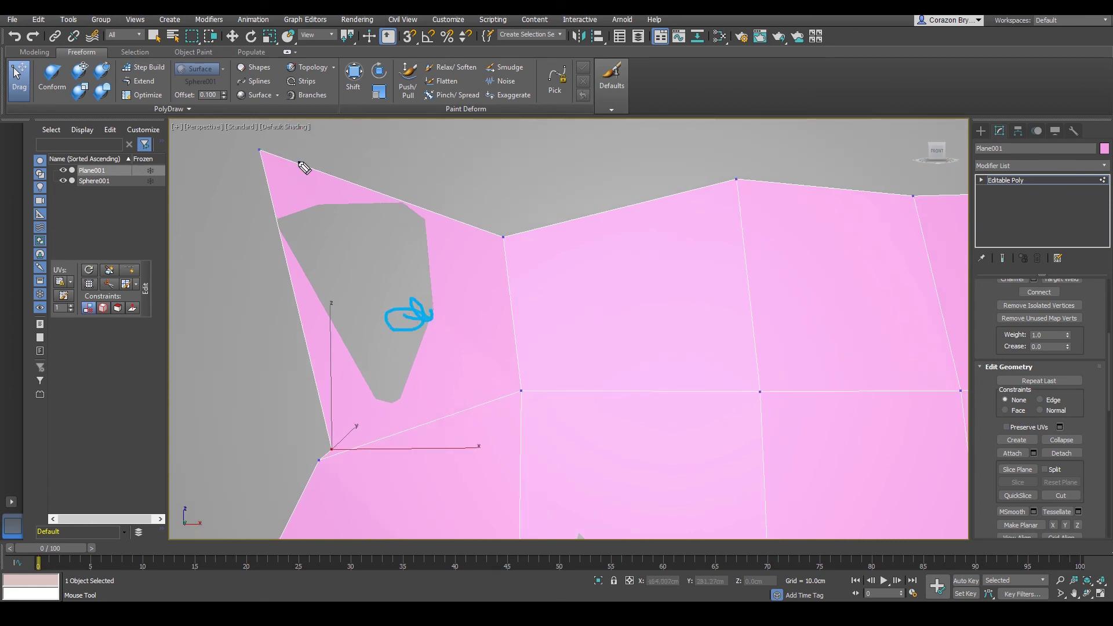
pyautogui.moveTo(266, 155); pyautogui.dragTo(489, 226)
pyautogui.moveTo(504, 253)
pyautogui.mouseDown()
pyautogui.moveTo(518, 387)
pyautogui.moveTo(320, 464)
pyautogui.moveTo(315, 378)
pyautogui.moveTo(259, 150)
pyautogui.mouseUp()
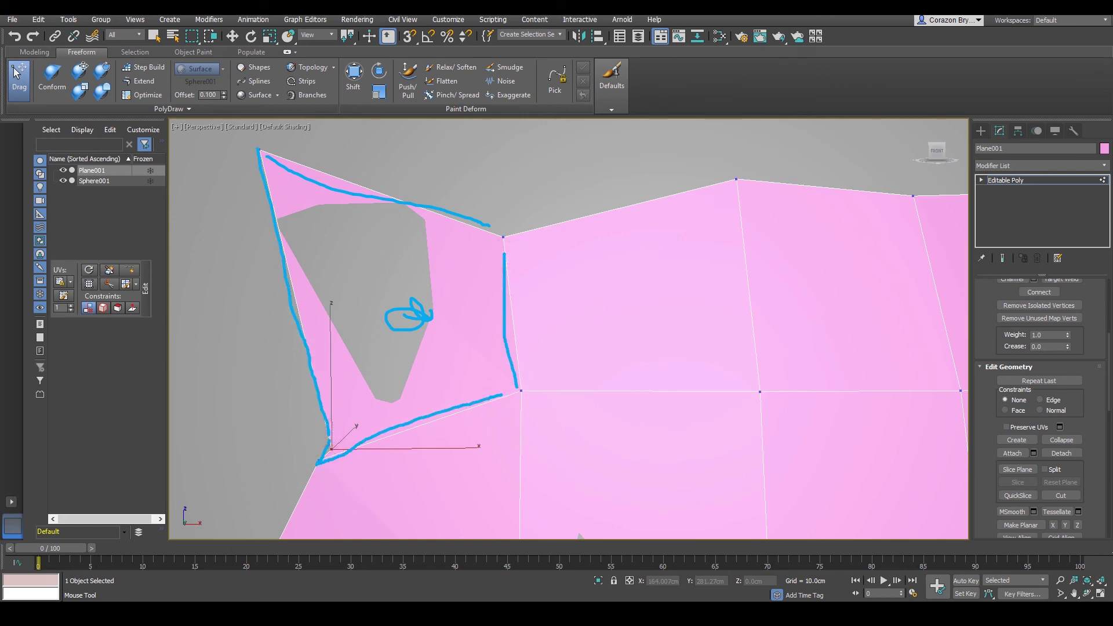
pyautogui.press('Escape')
pyautogui.moveTo(525, 455); pyautogui.dragTo(524, 338, button='middle')
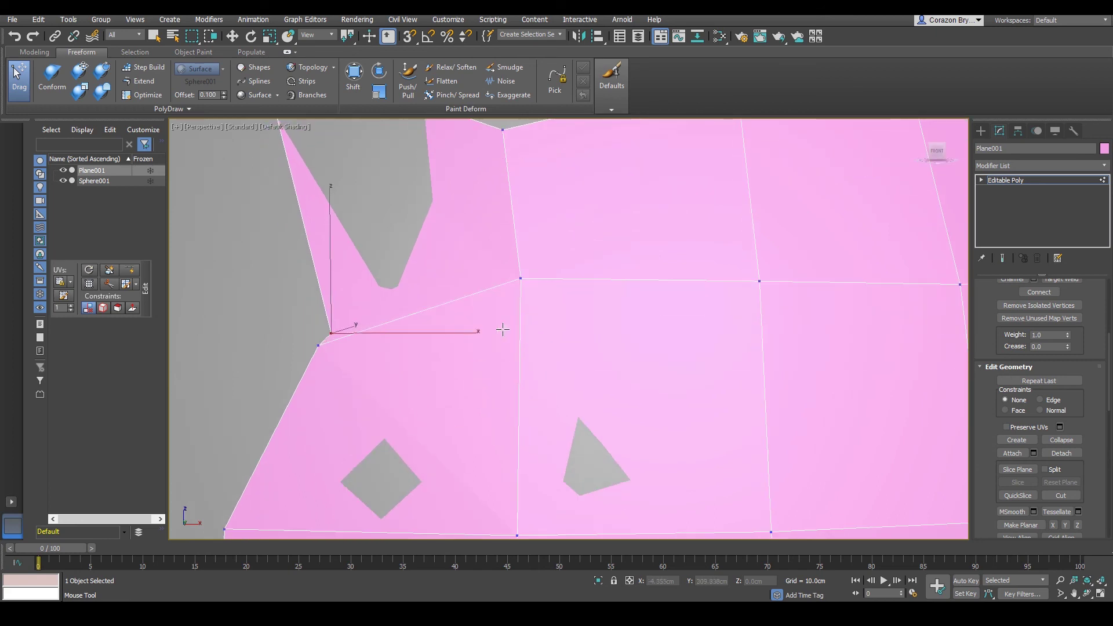
pyautogui.hotkey('ctrl', 'z')
pyautogui.hotkey('ctrl', 'z')
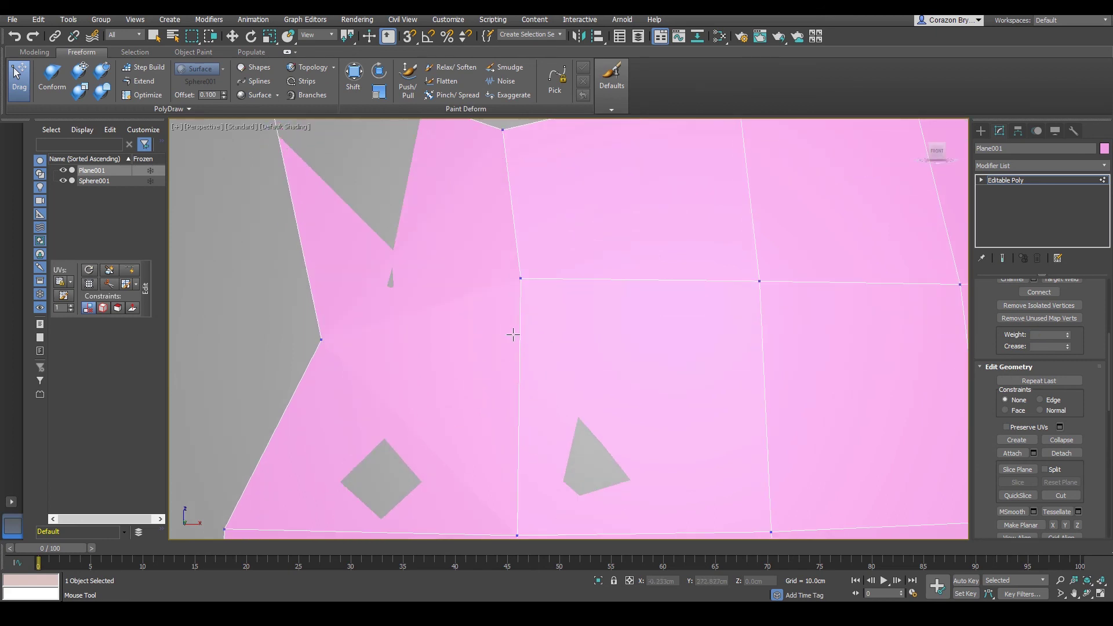
# - Cut an edge across the merged corner face from the outer middle vertex exactly to the inner middle vertex
pyautogui.click(1071, 495)
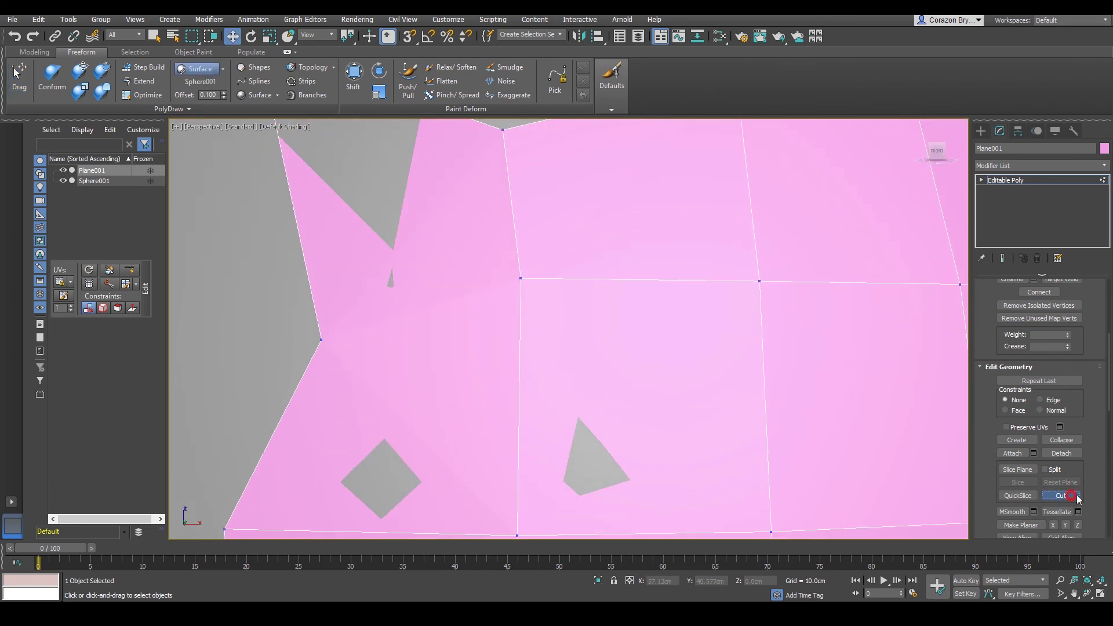
pyautogui.click(320, 341)
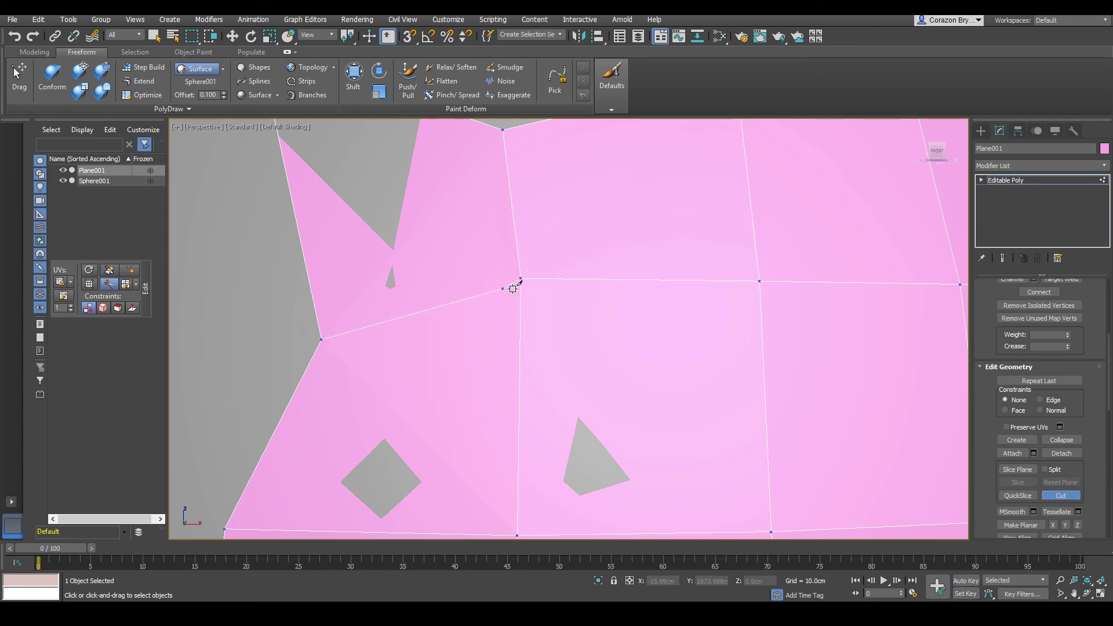
pyautogui.click(519, 280)
pyautogui.scroll(-6, 618, 190)
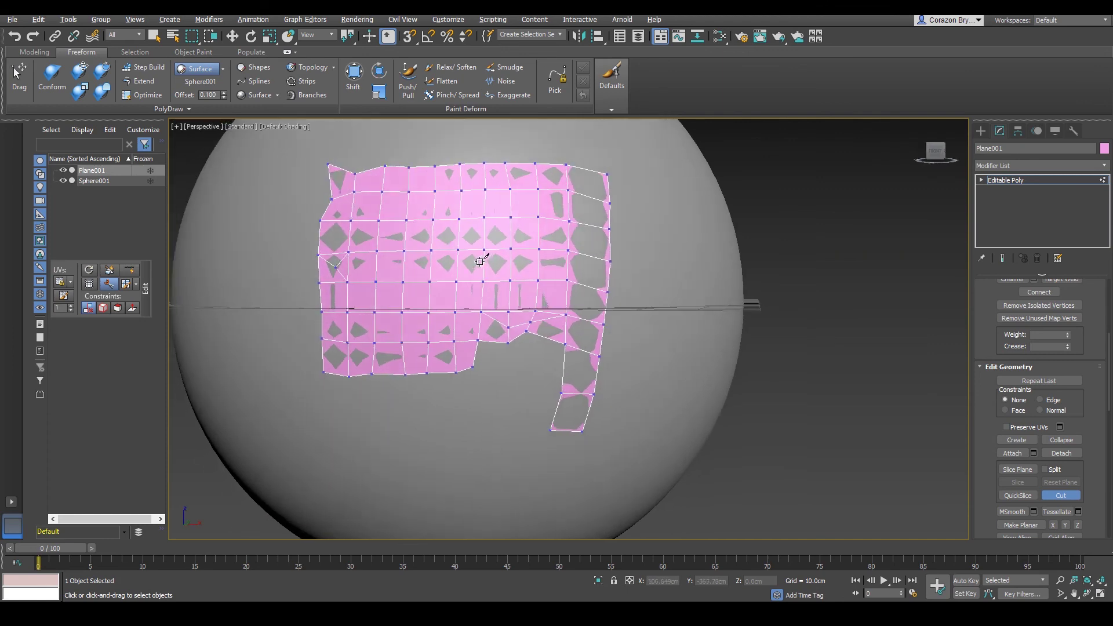
# - At edge level, pull a new column of faces about 8 cm along X from the mesh's right border edges
pyautogui.keyDown('alt'); pyautogui.moveTo(507, 259); pyautogui.dragTo(576, 253, button='middle'); pyautogui.keyUp('alt')
pyautogui.press('w')
pyautogui.keyDown('alt'); pyautogui.moveTo(527, 444); pyautogui.dragTo(547, 450, button='middle'); pyautogui.keyUp('alt')
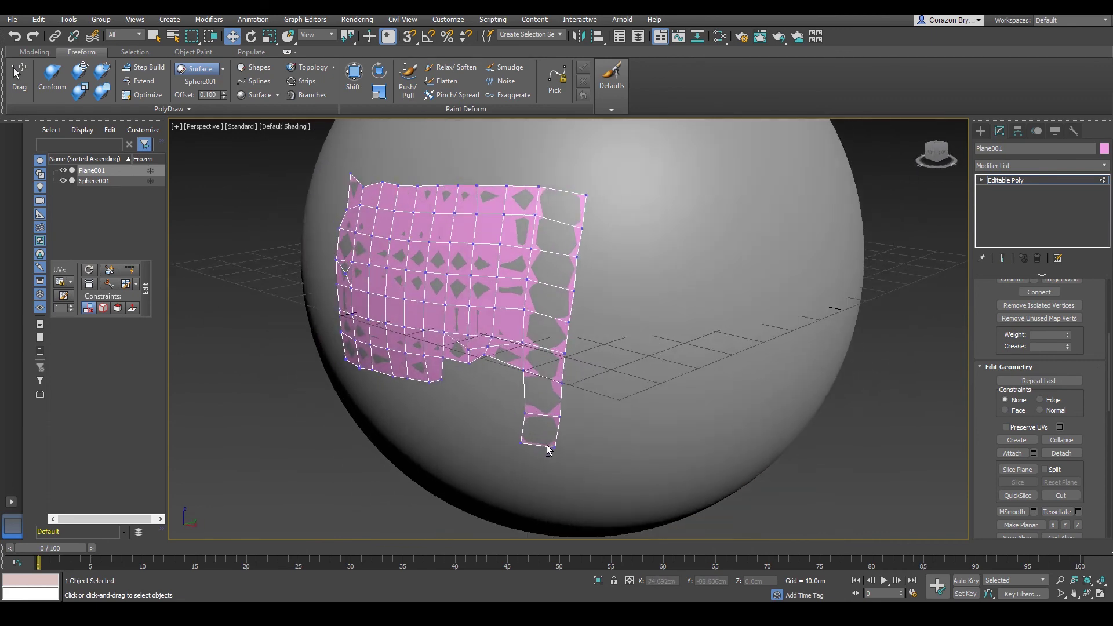
pyautogui.moveTo(568, 375)
pyautogui.keyDown('alt'); pyautogui.mouseDown(button='middle')
pyautogui.moveTo(607, 298)
pyautogui.moveTo(561, 363)
pyautogui.mouseUp(button='middle'); pyautogui.keyUp('alt')
pyautogui.rightClick(536, 323)
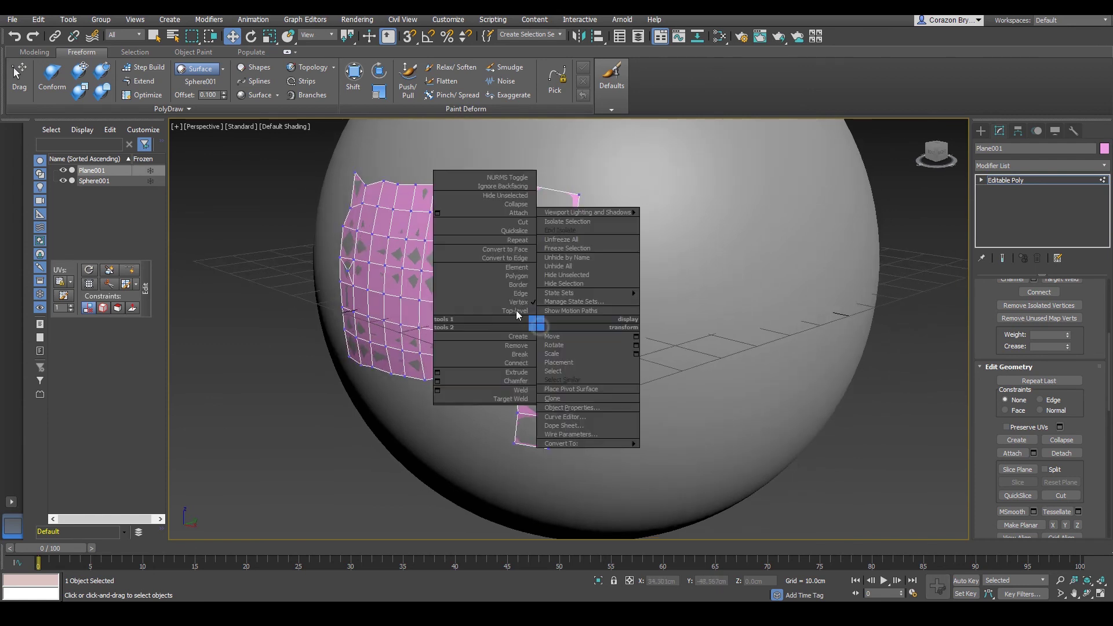
pyautogui.click(521, 294)
pyautogui.click(564, 304)
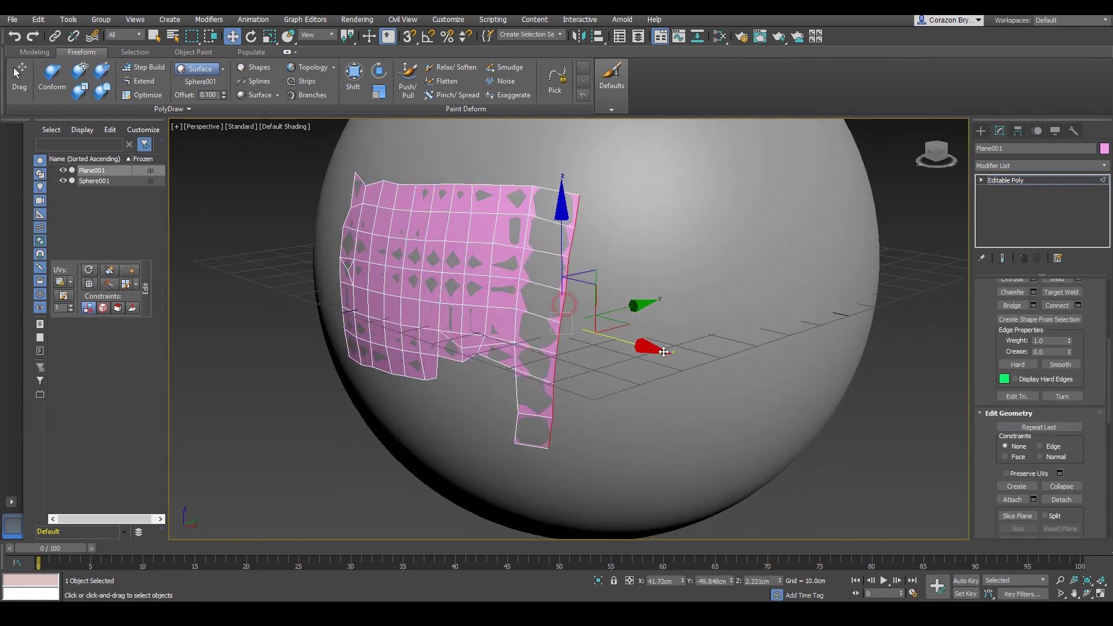
pyautogui.moveTo(643, 344); pyautogui.dragTo(675, 353)
pyautogui.moveTo(675, 353)
pyautogui.keyDown('alt'); pyautogui.mouseDown(button='middle')
pyautogui.moveTo(610, 375)
pyautogui.moveTo(659, 376)
pyautogui.moveTo(690, 354)
pyautogui.mouseUp(button='middle'); pyautogui.keyUp('alt')
# - Move the new outer edge column about 7.6 cm along Y toward the sphere surface and deselect it
pyautogui.moveTo(704, 342); pyautogui.dragTo(741, 335)
pyautogui.keyDown('alt'); pyautogui.moveTo(741, 335); pyautogui.dragTo(773, 307, button='middle'); pyautogui.keyUp('alt')
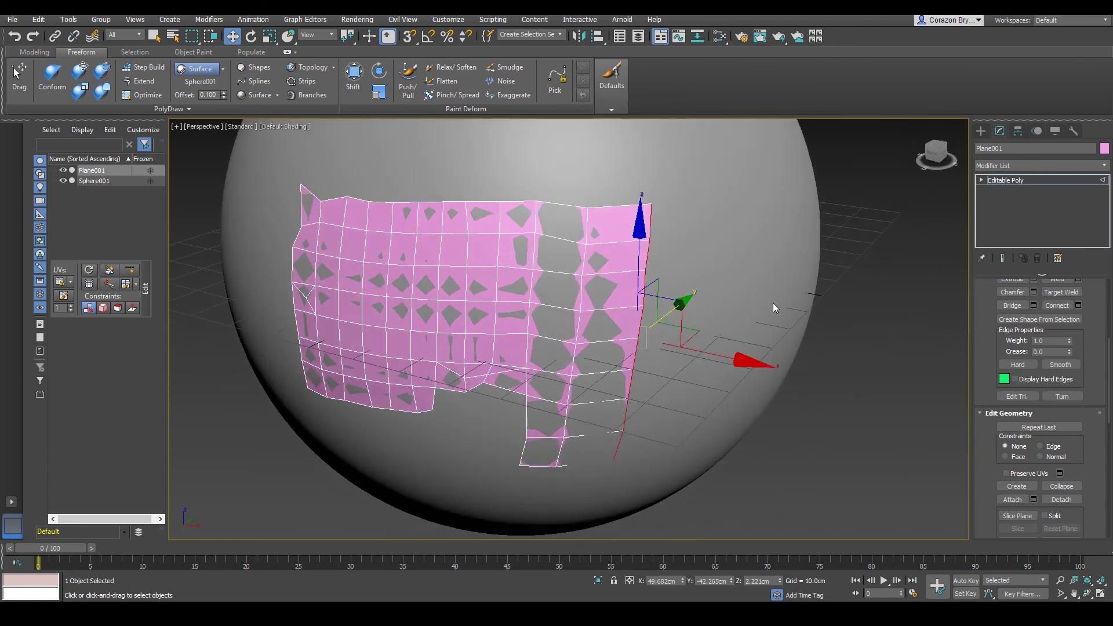
pyautogui.click(816, 456)
pyautogui.keyDown('alt'); pyautogui.moveTo(707, 350); pyautogui.dragTo(613, 338, button='middle'); pyautogui.keyUp('alt')
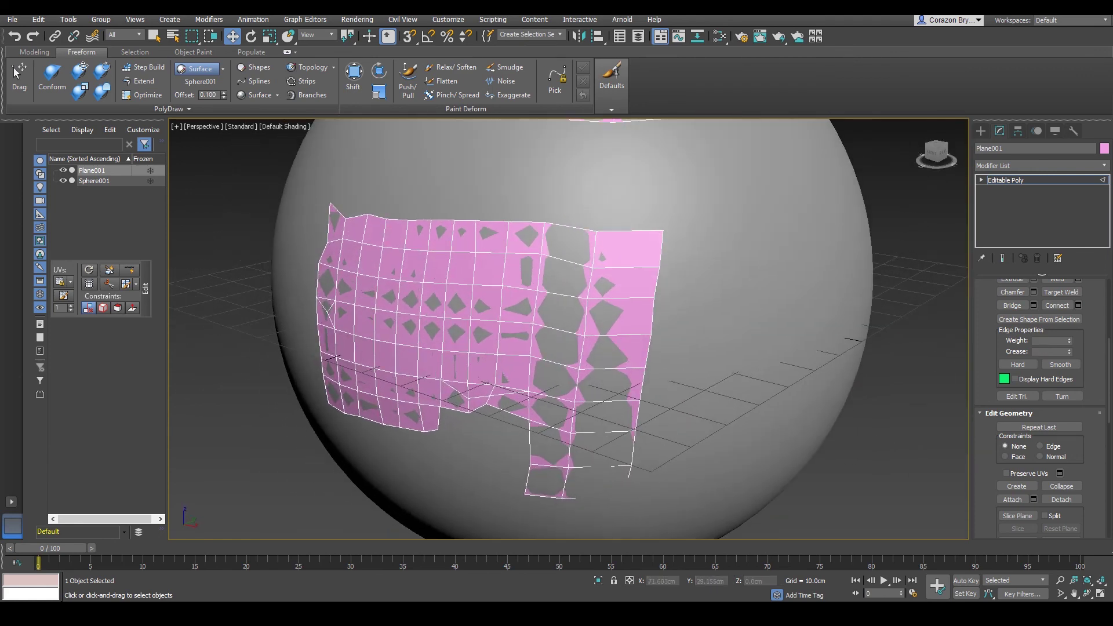
pyautogui.moveTo(59, 51)
pyautogui.mouseDown()
pyautogui.moveTo(104, 55)
pyautogui.moveTo(93, 59)
pyautogui.mouseUp()
pyautogui.moveTo(12, 63)
pyautogui.mouseDown()
pyautogui.moveTo(225, 64)
pyautogui.moveTo(155, 110)
pyautogui.moveTo(22, 122)
pyautogui.mouseUp()
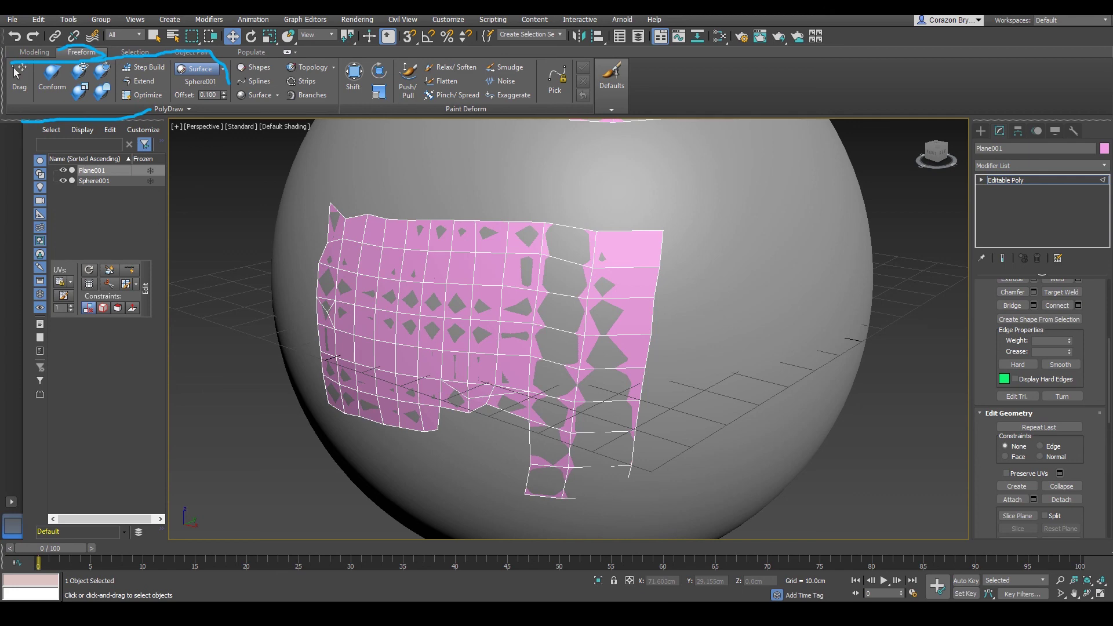
pyautogui.press('Escape')
# - Extend the mesh's entire top border upward by one row of faces with the PolyDraw Extend tool
pyautogui.moveTo(643, 357)
pyautogui.keyDown('alt'); pyautogui.mouseDown(button='middle')
pyautogui.moveTo(674, 367)
pyautogui.moveTo(684, 333)
pyautogui.moveTo(634, 353)
pyautogui.moveTo(642, 405)
pyautogui.mouseUp(button='middle'); pyautogui.keyUp('alt')
pyautogui.click(142, 81)
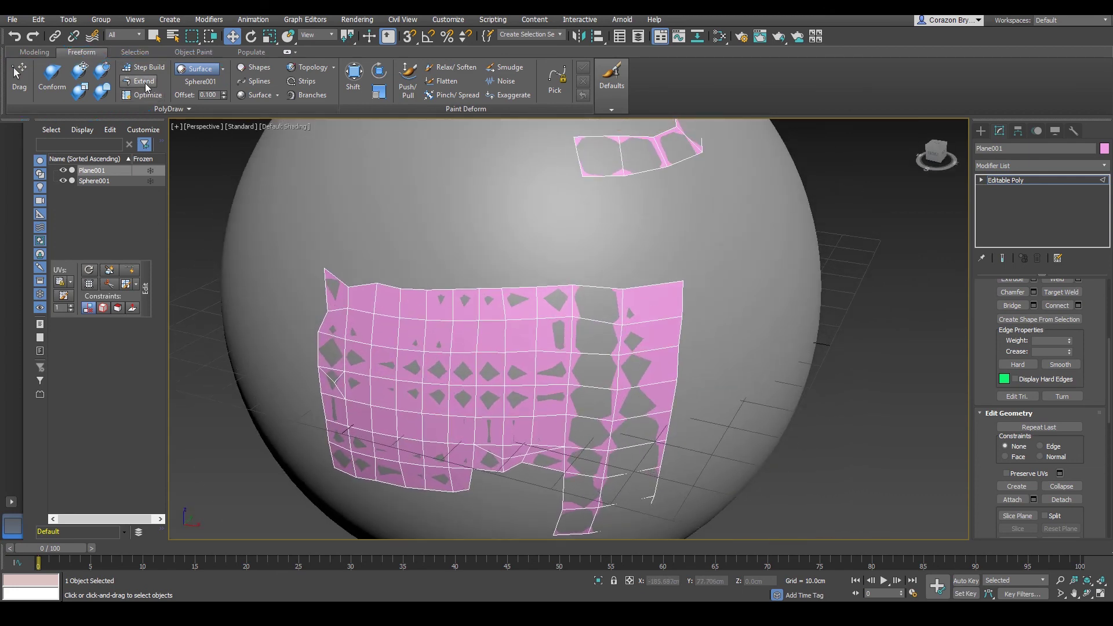
pyautogui.keyDown('shift'); pyautogui.moveTo(414, 288); pyautogui.dragTo(413, 244); pyautogui.keyUp('shift')
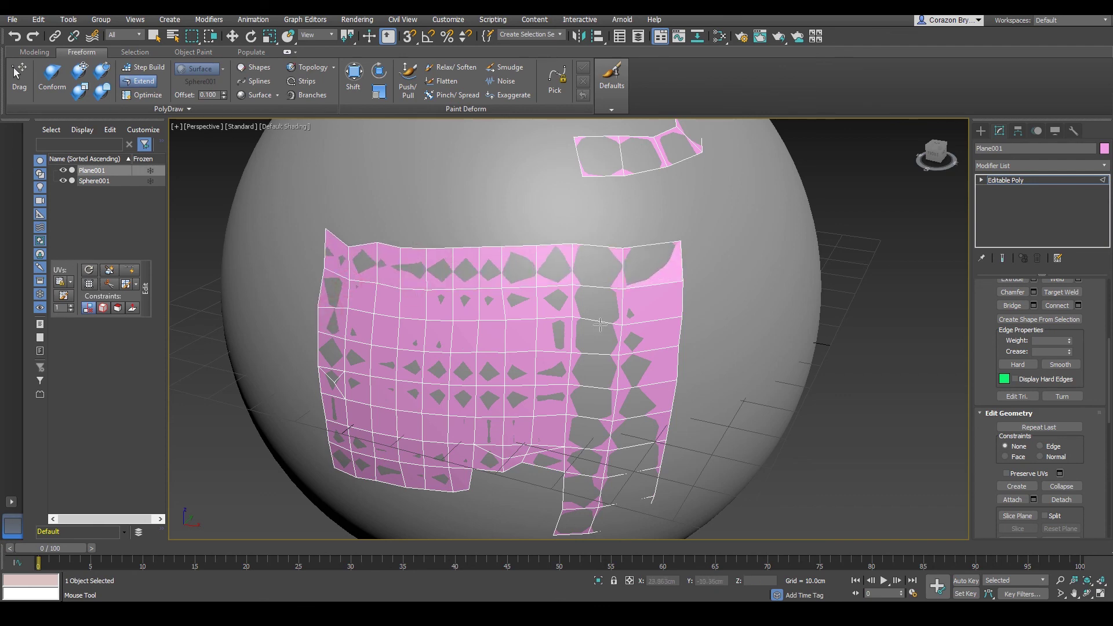
# - Drag the outer vertices of the new right column onto the sphere surface
pyautogui.moveTo(329, 311)
pyautogui.keyDown('alt'); pyautogui.mouseDown(button='middle')
pyautogui.moveTo(557, 345)
pyautogui.moveTo(494, 267)
pyautogui.moveTo(474, 291)
pyautogui.mouseUp(button='middle'); pyautogui.keyUp('alt')
pyautogui.moveTo(460, 296)
pyautogui.mouseDown()
pyautogui.moveTo(435, 400)
pyautogui.moveTo(445, 422)
pyautogui.mouseUp()
pyautogui.keyDown('alt'); pyautogui.moveTo(445, 421); pyautogui.dragTo(457, 440, button='middle'); pyautogui.keyUp('alt')
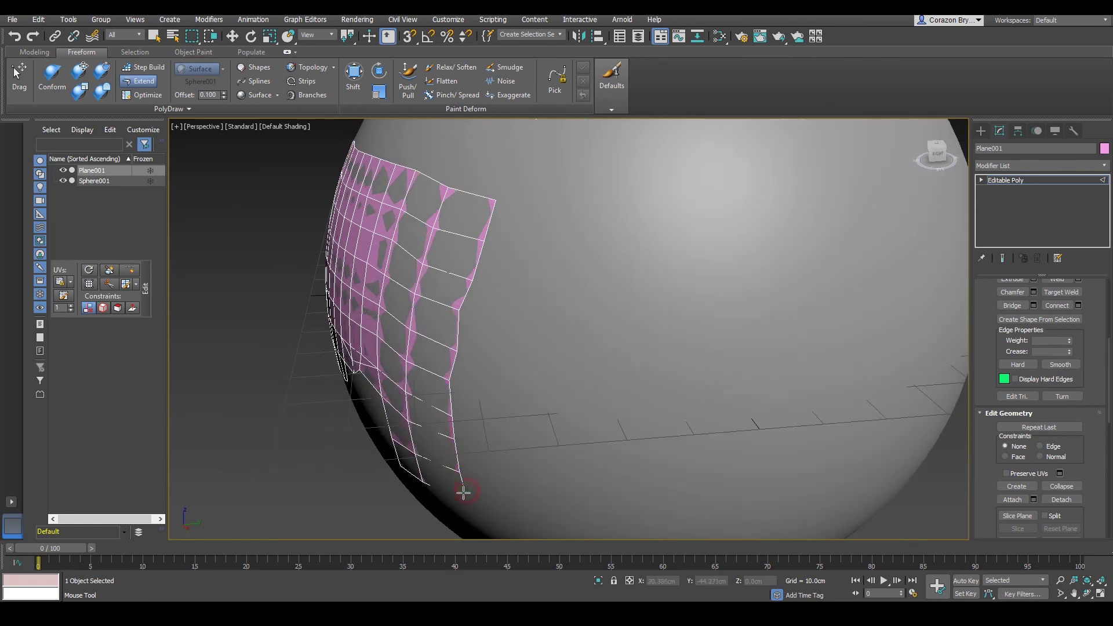
# - Extend the right border outward by another column of faces and the top border upward by another row
pyautogui.keyDown('alt'); pyautogui.moveTo(459, 492); pyautogui.dragTo(509, 427, button='middle'); pyautogui.keyUp('alt')
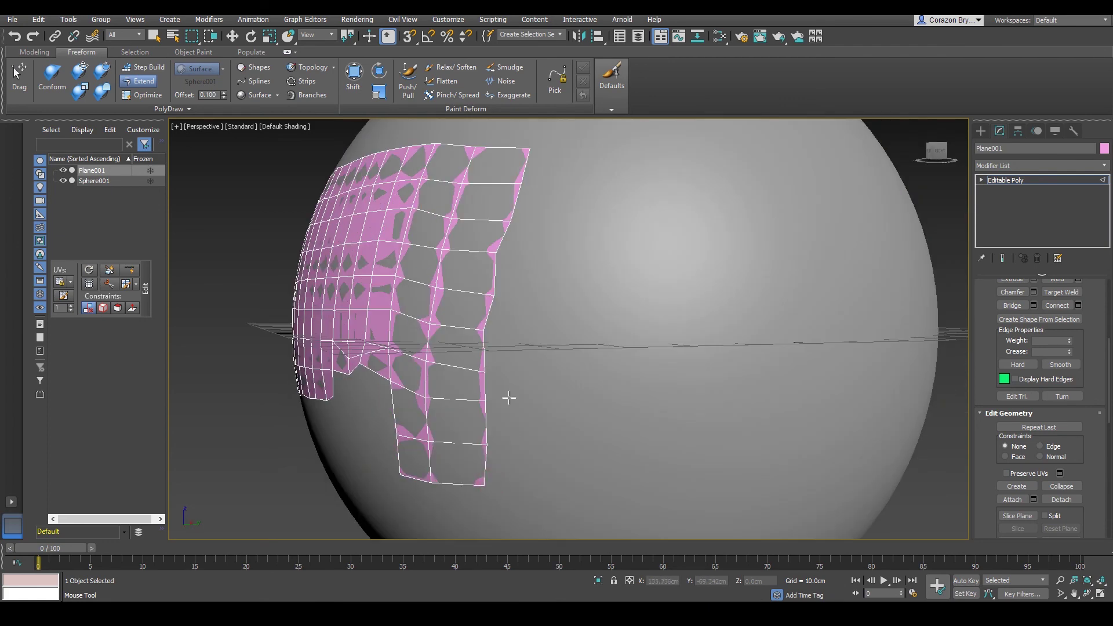
pyautogui.keyDown('shift'); pyautogui.moveTo(487, 420); pyautogui.dragTo(571, 432); pyautogui.keyUp('shift')
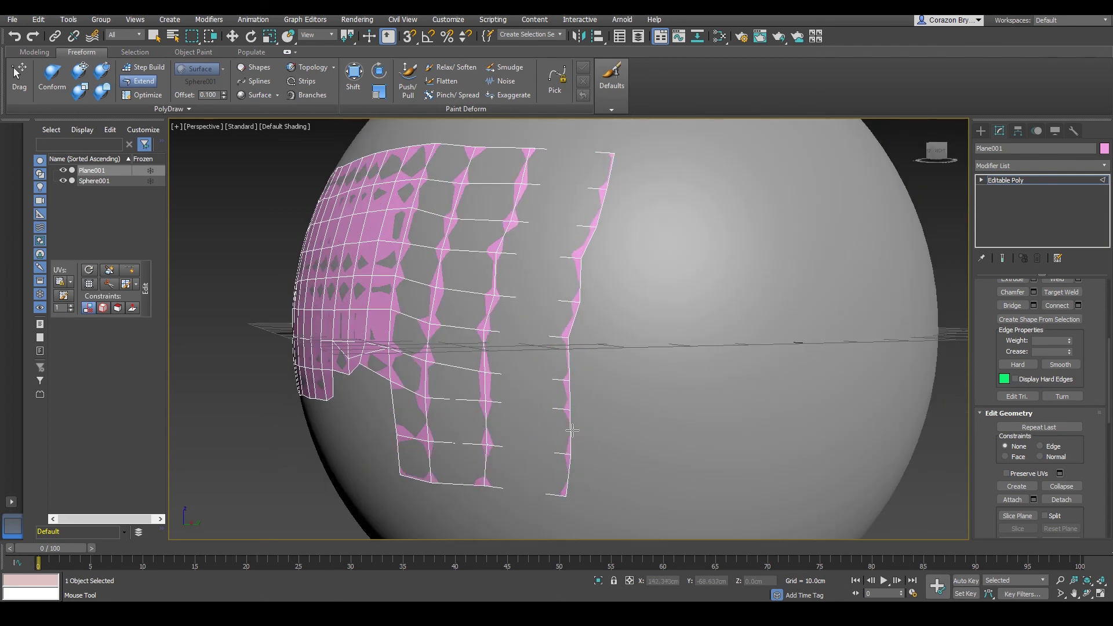
pyautogui.keyDown('alt'); pyautogui.moveTo(566, 386); pyautogui.dragTo(468, 231, button='middle'); pyautogui.keyUp('alt')
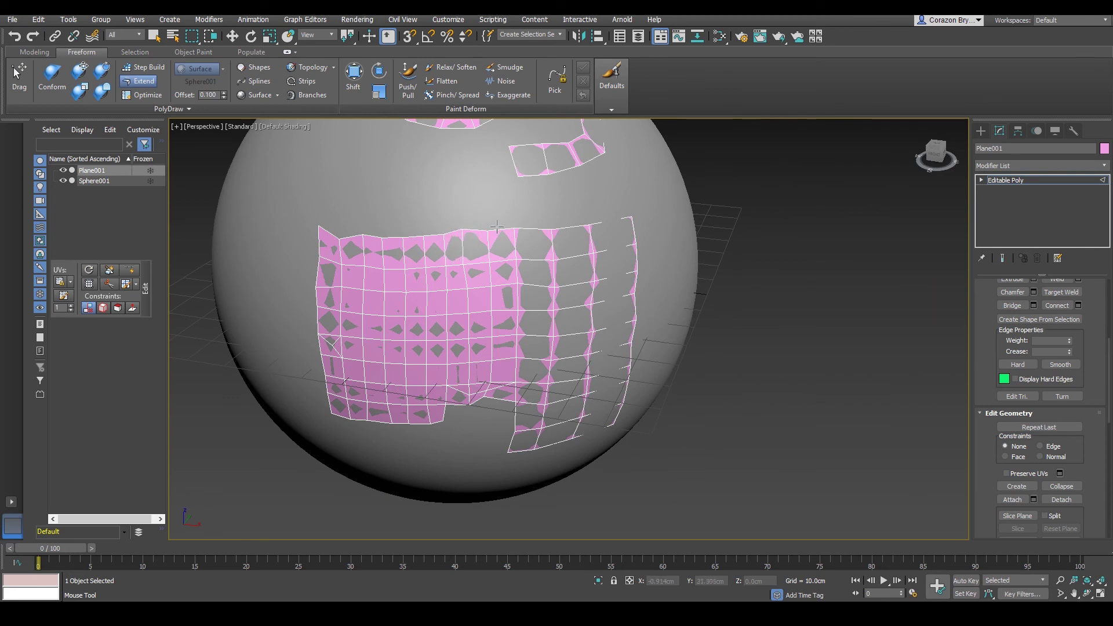
pyautogui.keyDown('ctrl'); pyautogui.keyDown('shift'); pyautogui.moveTo(493, 230); pyautogui.dragTo(496, 208); pyautogui.keyUp('shift'); pyautogui.keyUp('ctrl')
# - Extend the edges of the mesh's left border outward by one column of faces
pyautogui.keyDown('alt'); pyautogui.moveTo(505, 332); pyautogui.dragTo(526, 328, button='middle'); pyautogui.keyUp('alt')
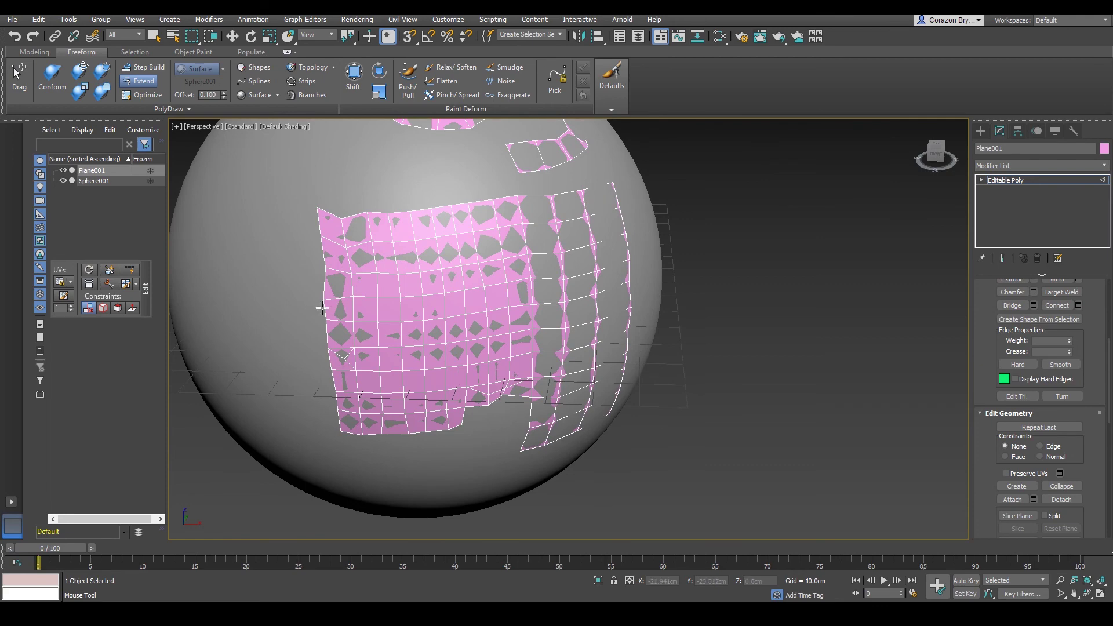
pyautogui.moveTo(322, 308); pyautogui.dragTo(279, 313)
pyautogui.keyDown('alt'); pyautogui.moveTo(278, 313); pyautogui.dragTo(440, 352, button='middle'); pyautogui.keyUp('alt')
# - Adjust the upper corner vertex of the outermost right column slightly along the sphere surface
pyautogui.scroll(-3, 457, 344)
pyautogui.scroll(3, 548, 359)
pyautogui.scroll(2, 529, 339)
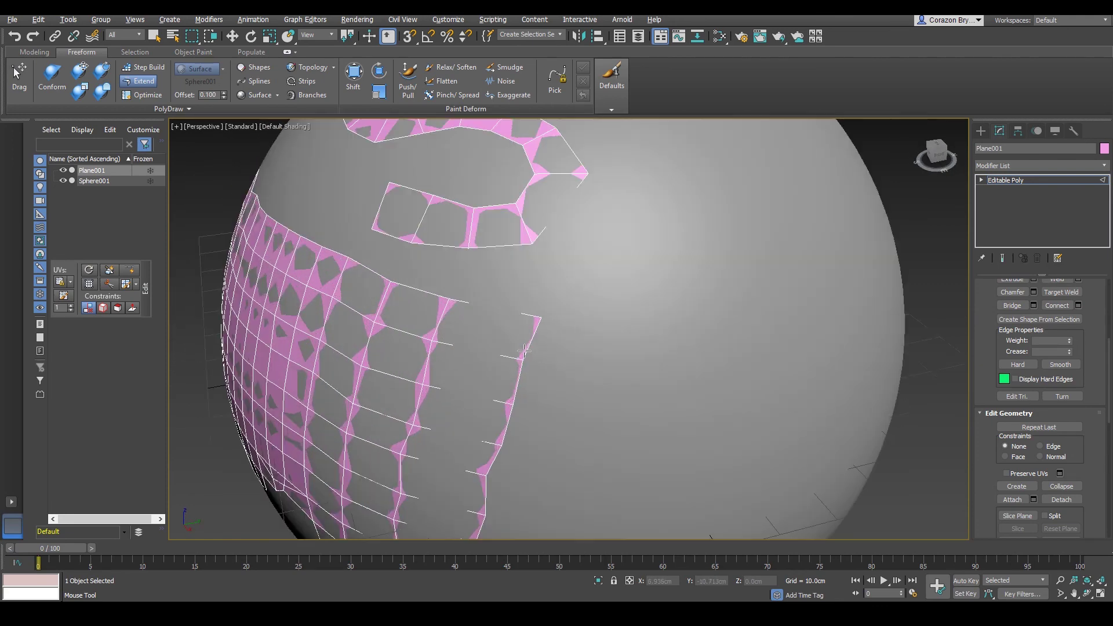
pyautogui.scroll(-3, 530, 350)
pyautogui.keyDown('ctrl'); pyautogui.keyDown('alt'); pyautogui.keyDown('shift'); pyautogui.moveTo(556, 317); pyautogui.dragTo(550, 321); pyautogui.keyUp('shift'); pyautogui.keyUp('alt'); pyautogui.keyUp('ctrl')
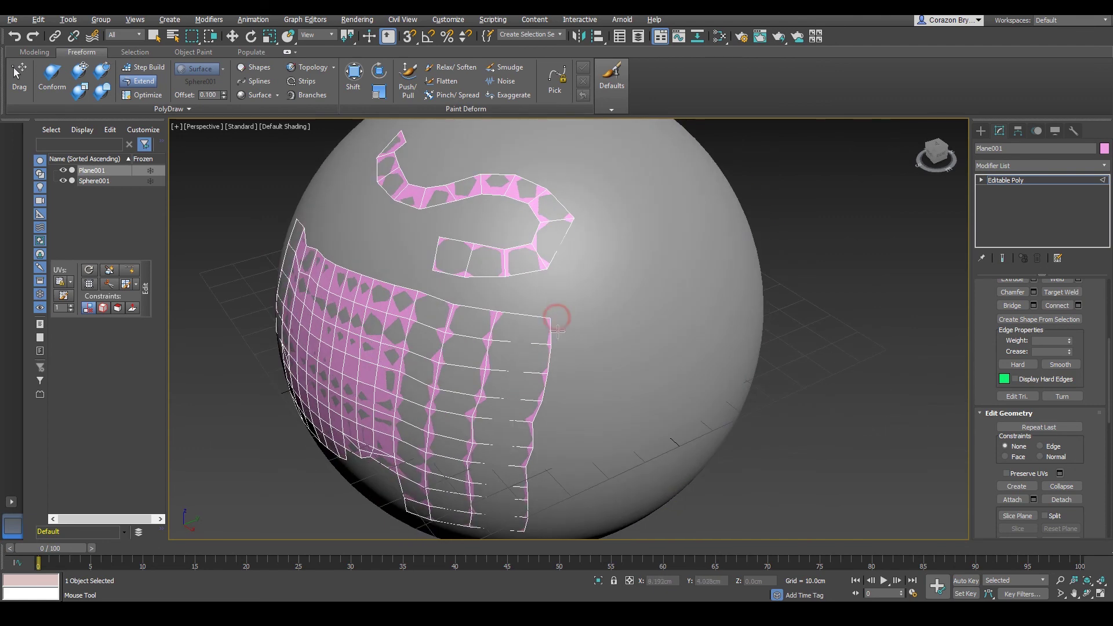
pyautogui.keyDown('alt'); pyautogui.moveTo(553, 323); pyautogui.dragTo(528, 278, button='middle'); pyautogui.keyUp('alt')
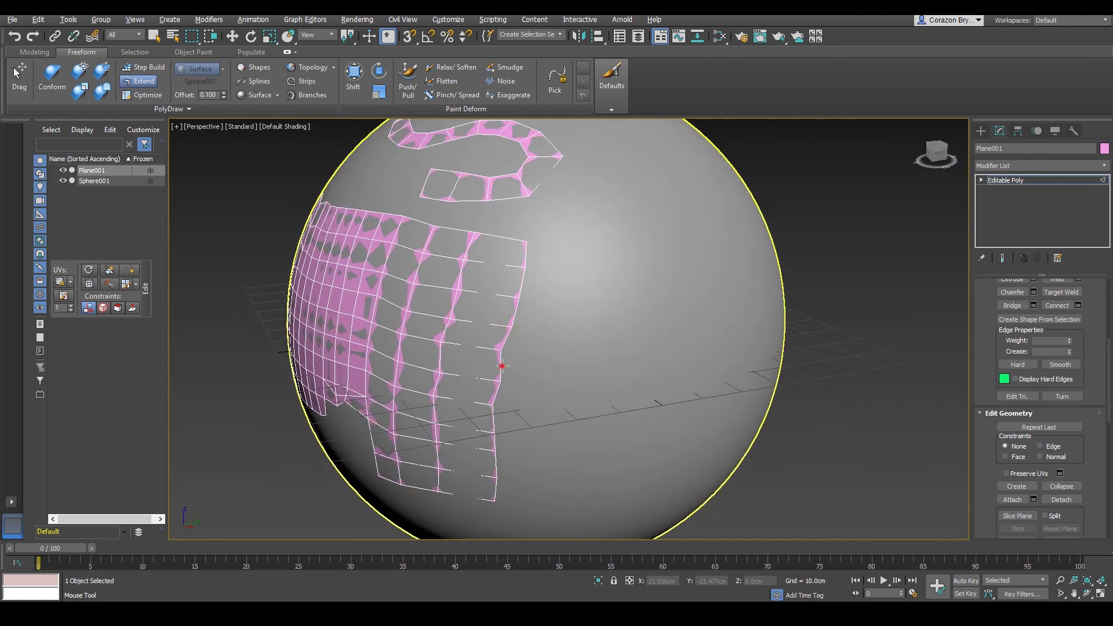
# - Extend the outermost right border around the sphere by one more column of faces and leave the Extend tool
pyautogui.scroll(5, 499, 364)
pyautogui.scroll(-3, 535, 386)
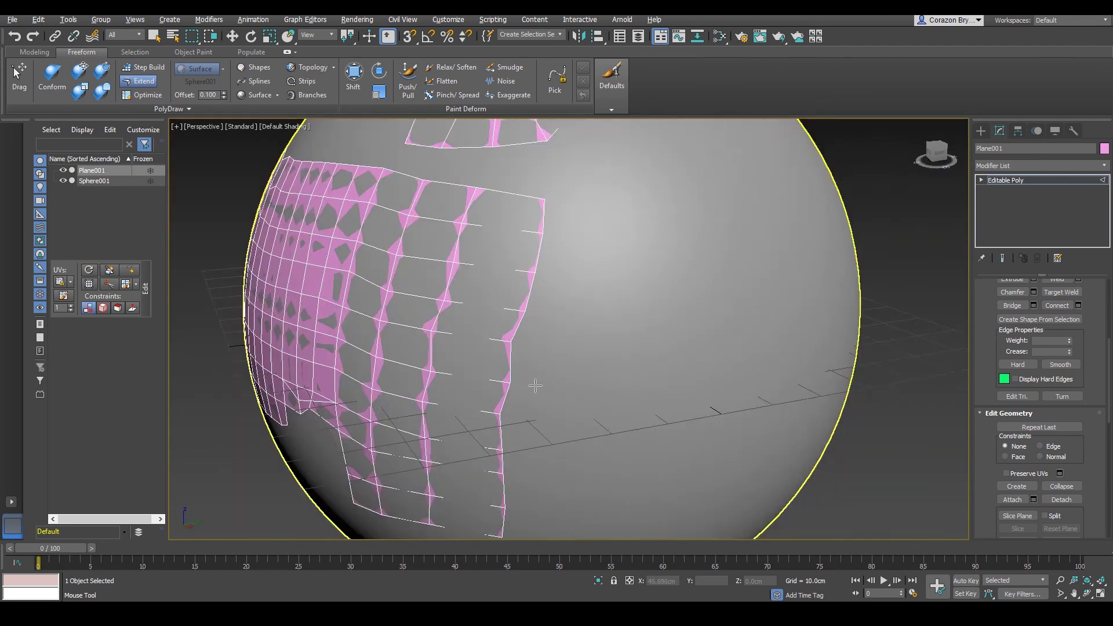
pyautogui.scroll(4, 535, 385)
pyautogui.keyDown('ctrl'); pyautogui.keyDown('shift'); pyautogui.moveTo(367, 370); pyautogui.dragTo(464, 386); pyautogui.keyUp('shift'); pyautogui.keyUp('ctrl')
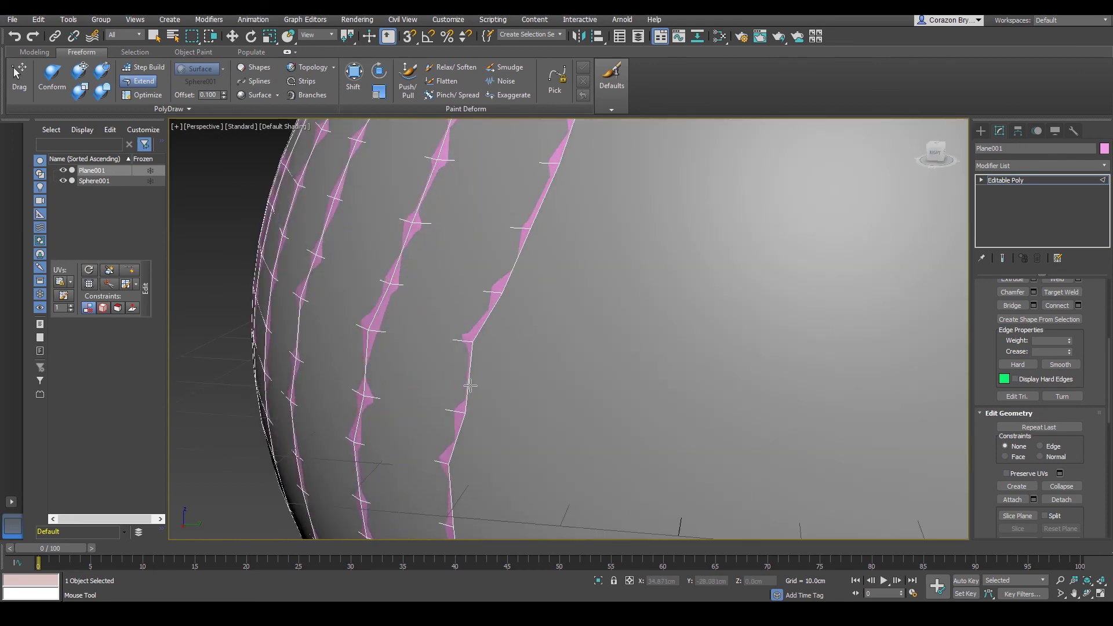
pyautogui.scroll(-4, 486, 392)
pyautogui.keyDown('alt'); pyautogui.moveTo(486, 391); pyautogui.dragTo(589, 347, button='middle'); pyautogui.keyUp('alt')
pyautogui.rightClick(777, 387)
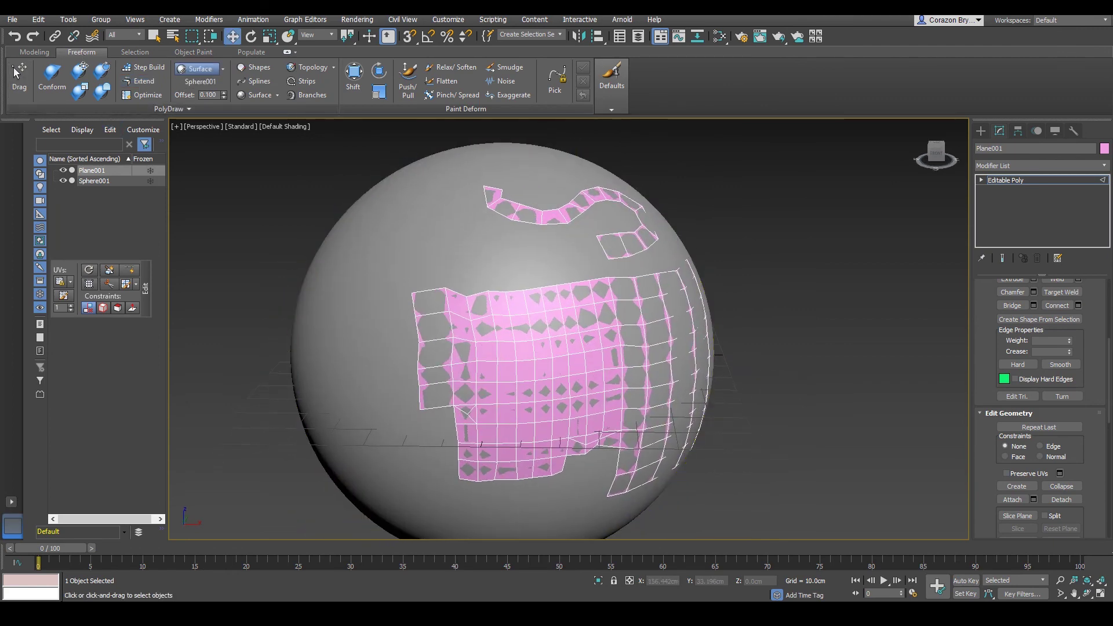